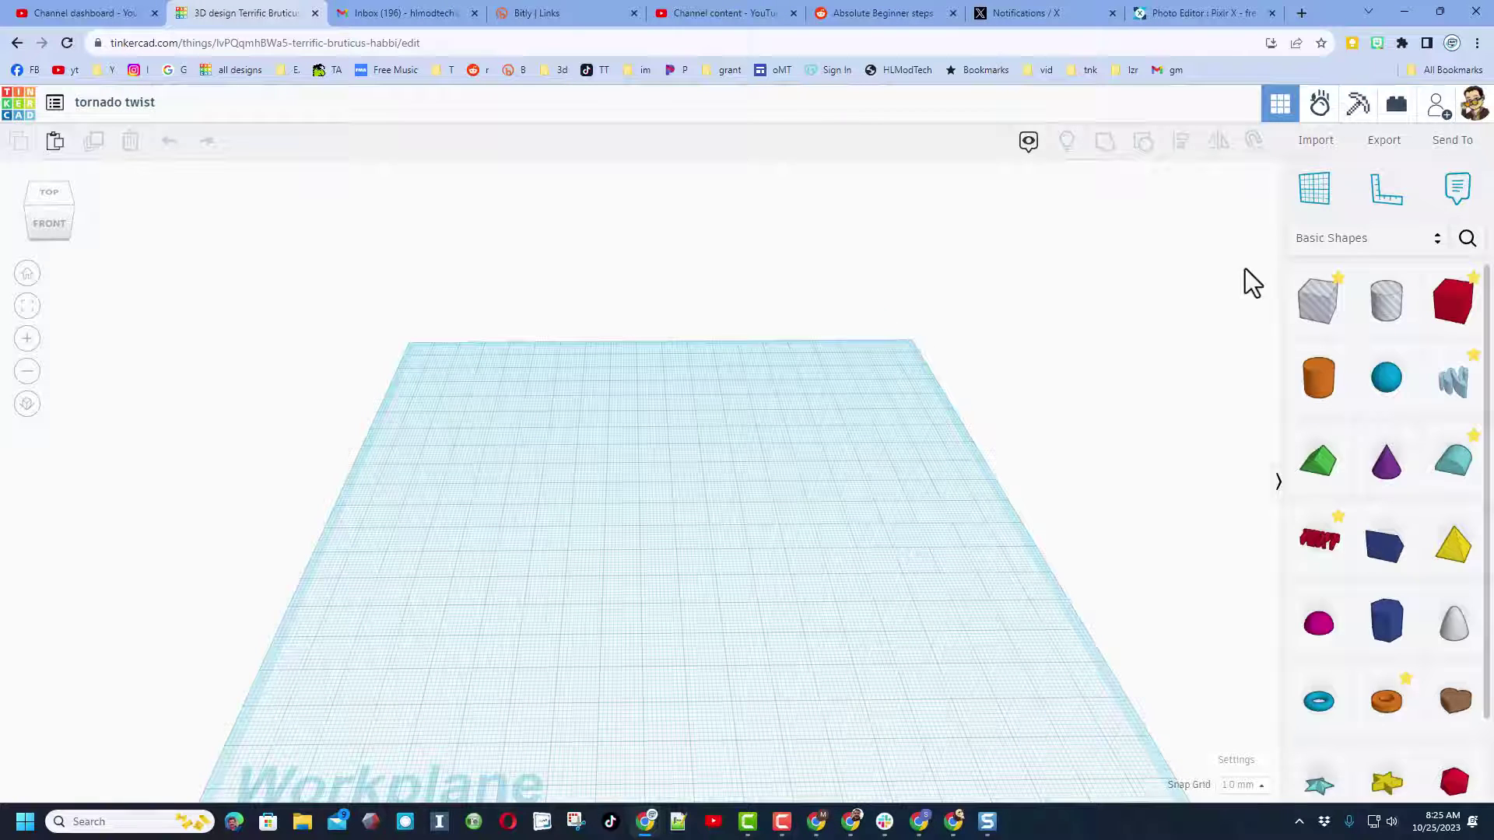
- Search Community shapes for 'helix' and place the first result on the workplane
left_click(1466, 239)
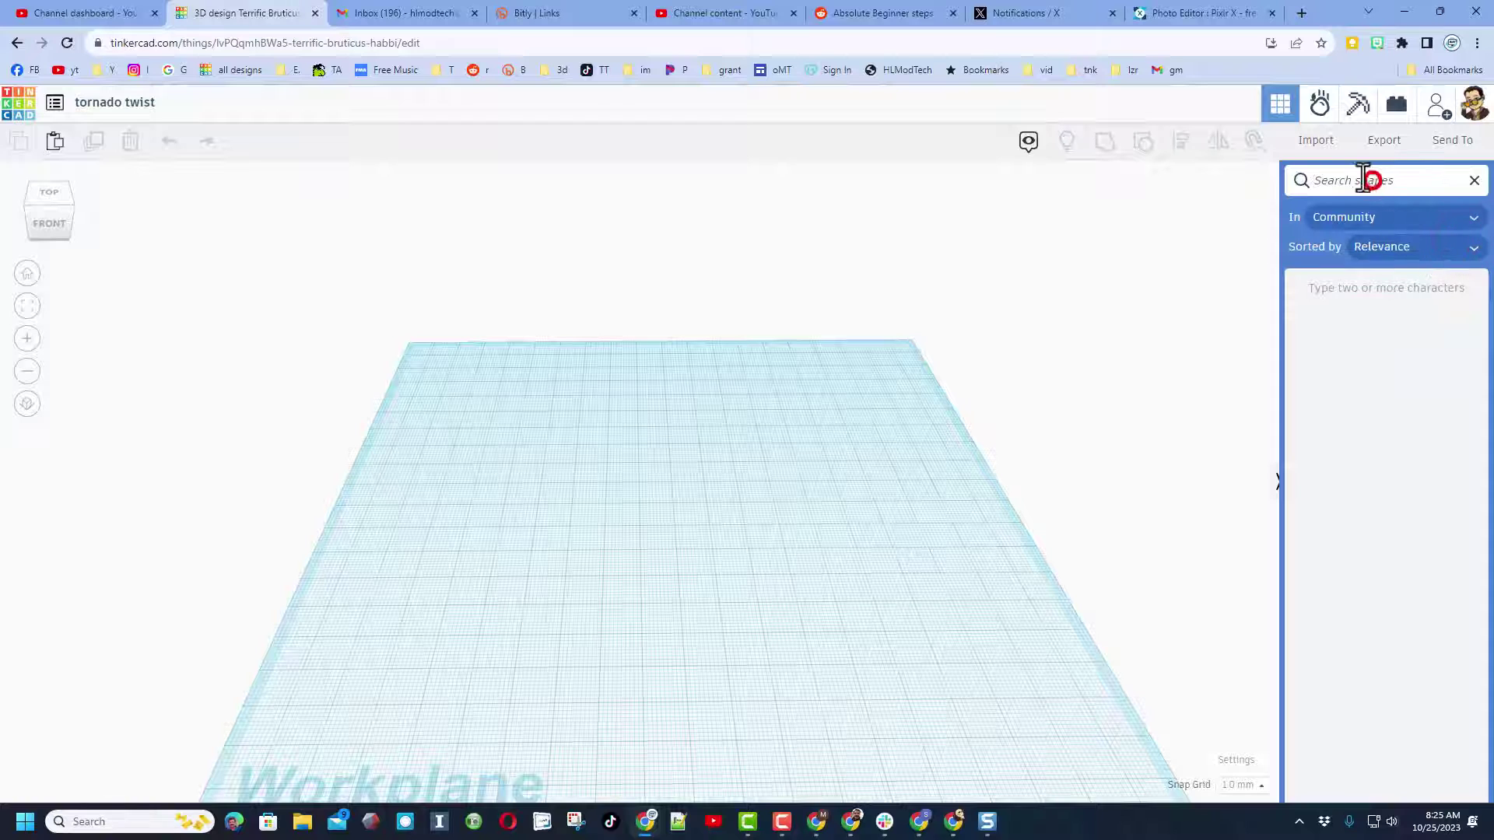
left_click(1365, 179)
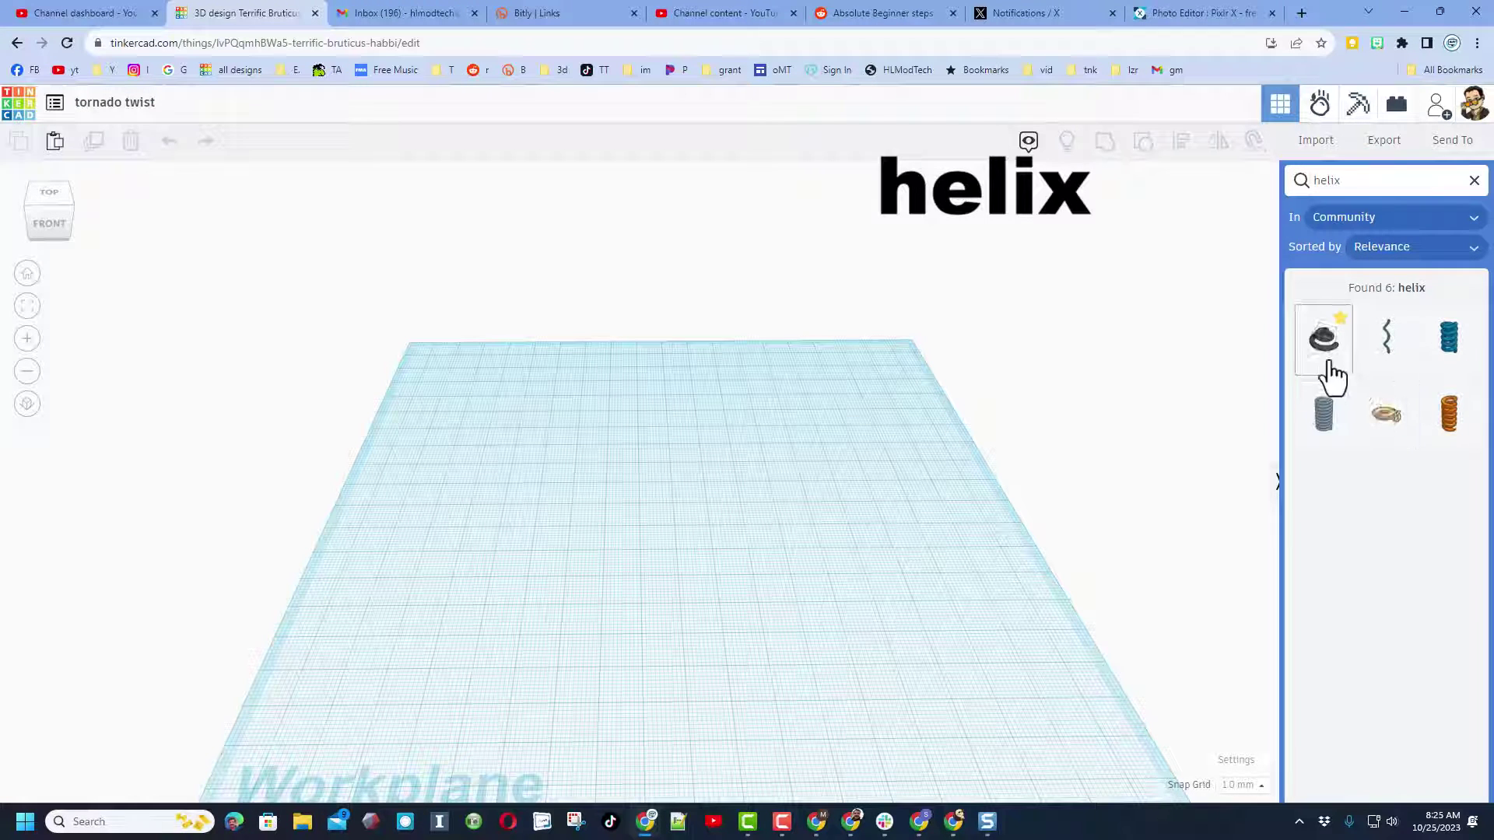
left_click(1322, 342)
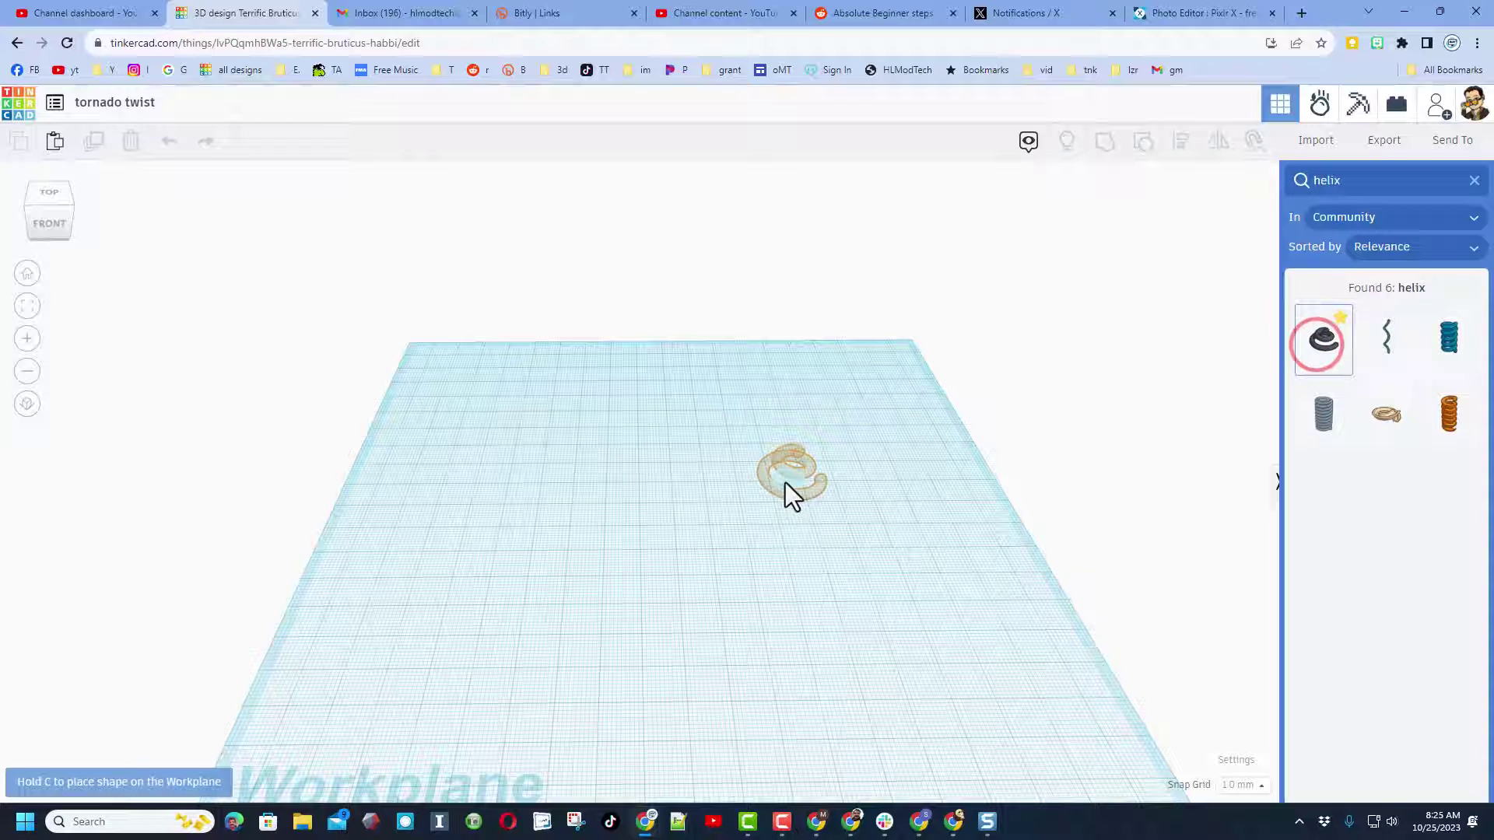
left_click(674, 498)
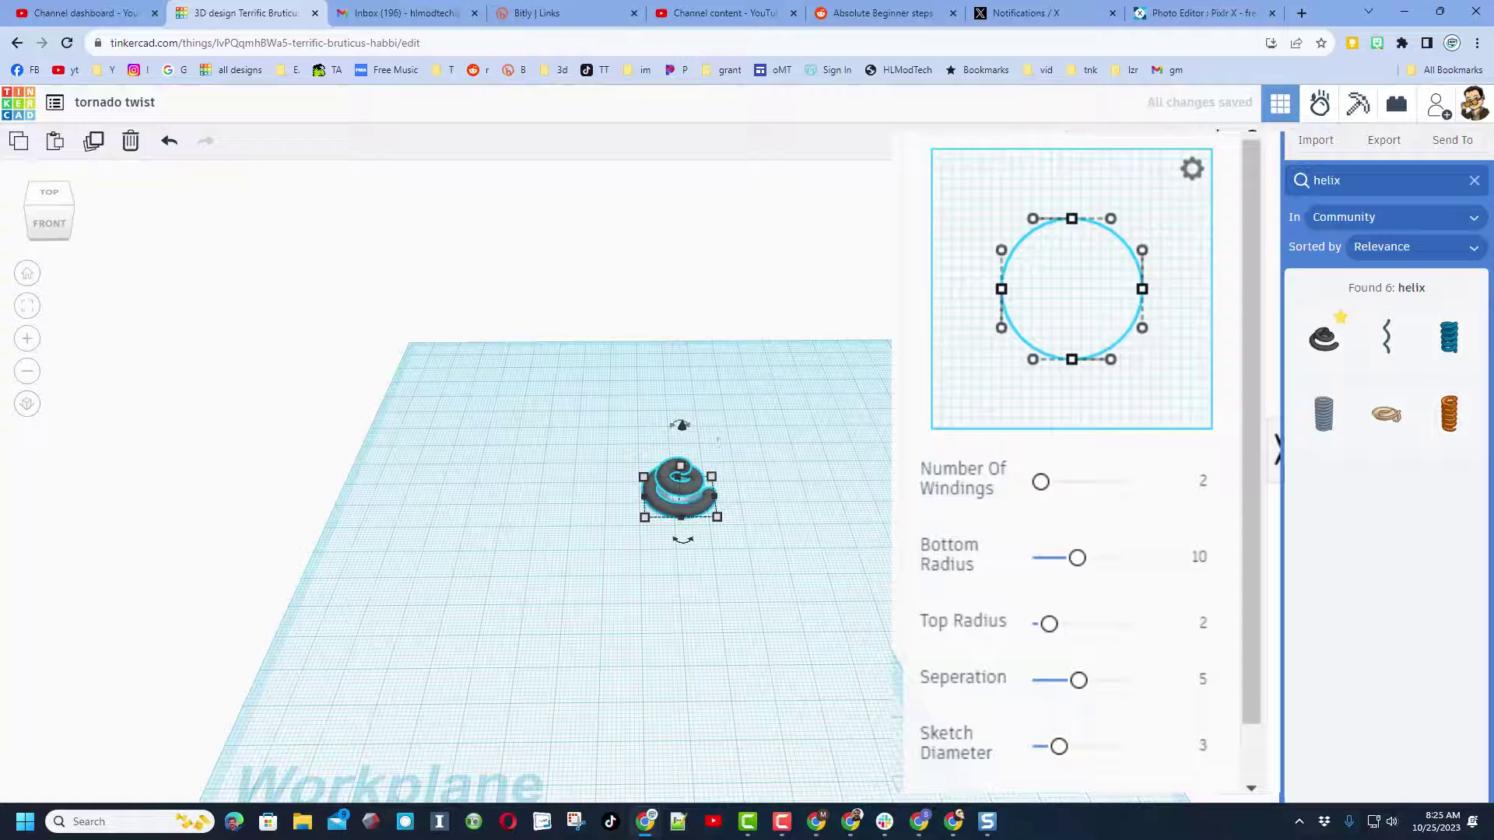
right_click_drag(887, 479, 848, 452)
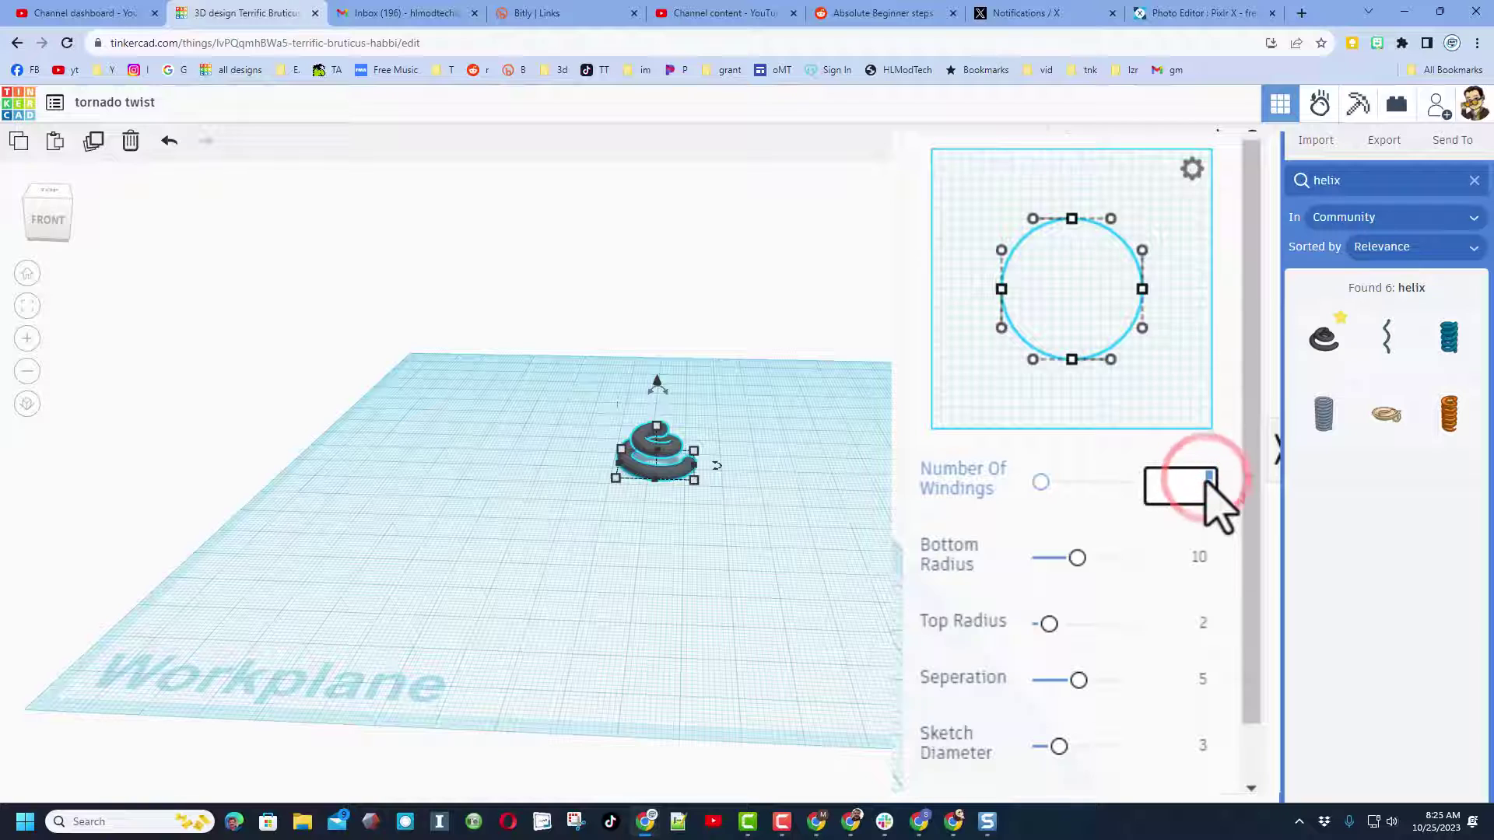
- Give the helix 4 windings, bottom radius 20, separation 10 and sketch diameter 10
type("4")
key("Return")
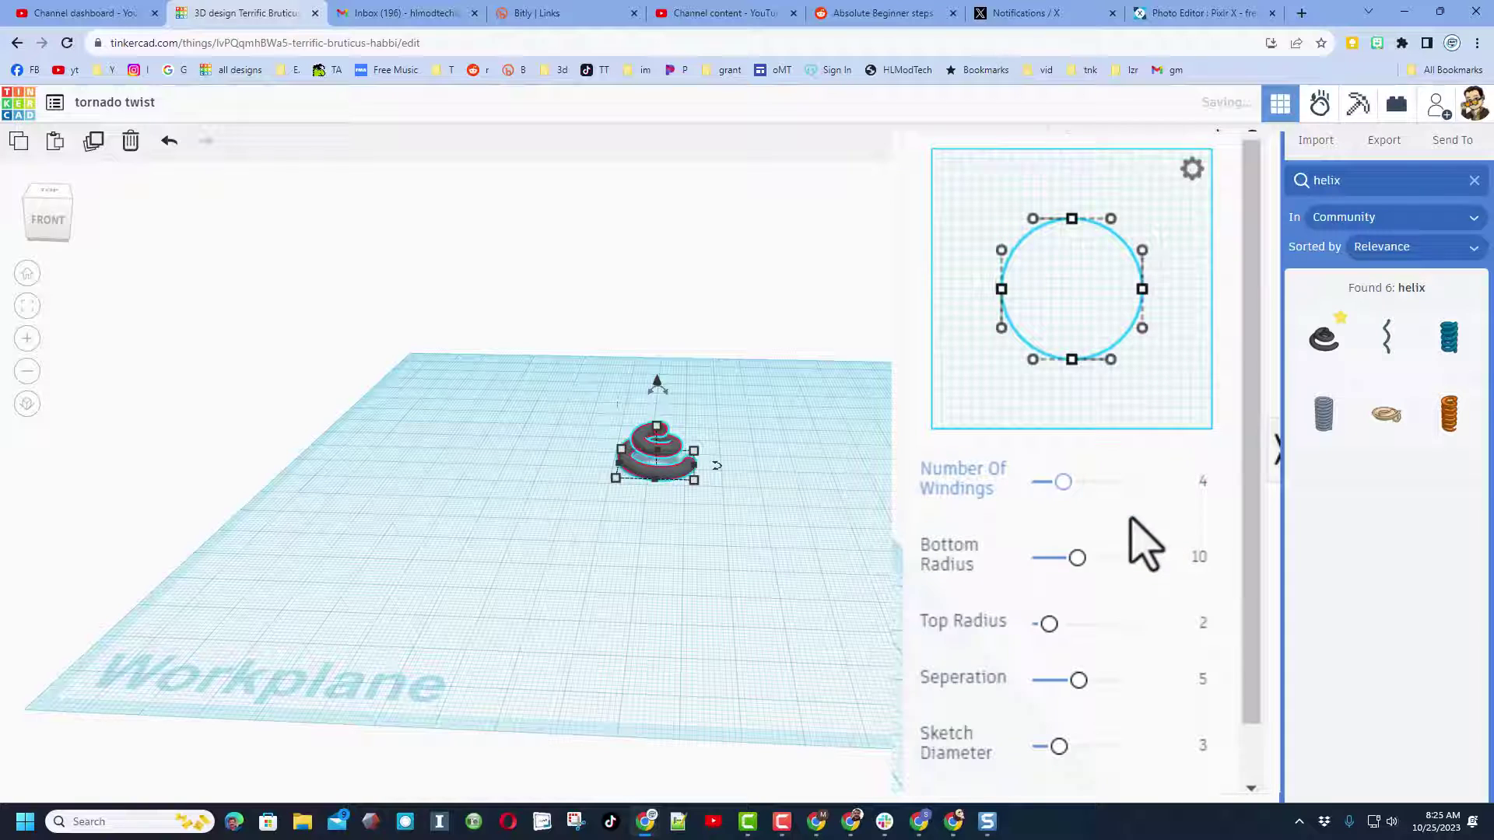
left_click(1080, 560)
left_click_drag(1089, 563, 1223, 565)
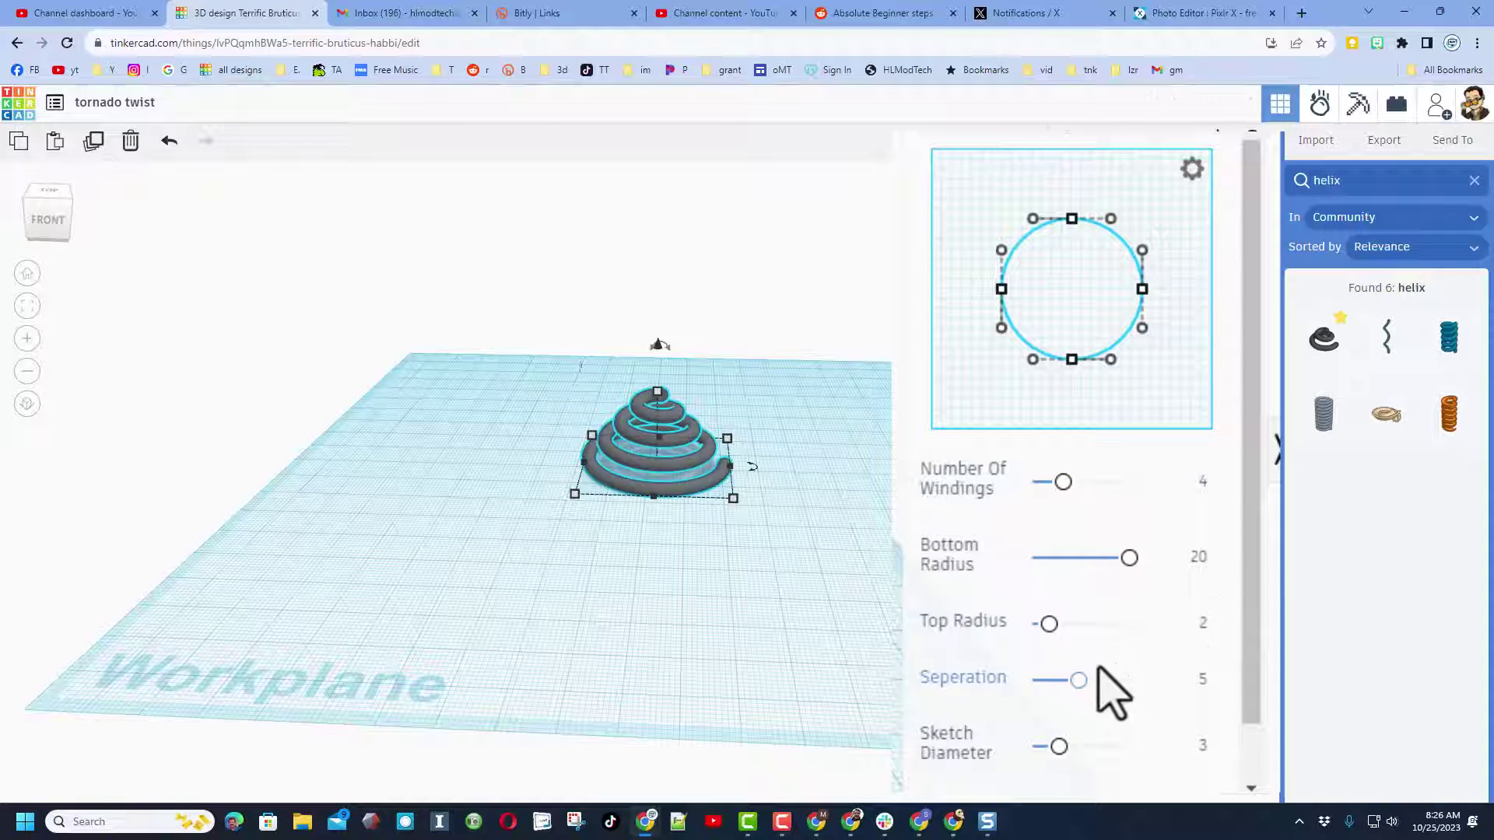
scroll(1192, 685, "down", 1)
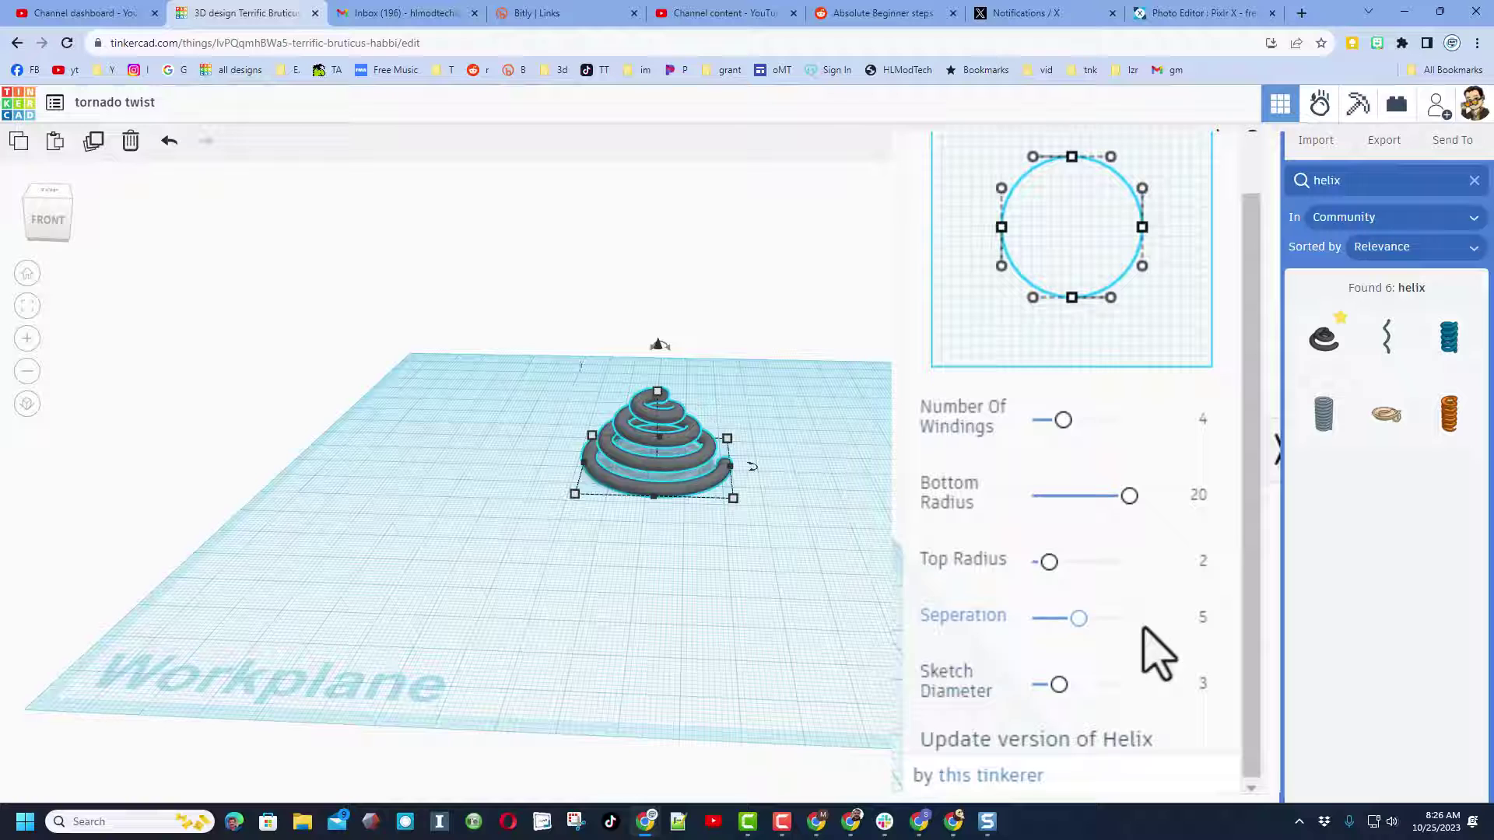
left_click_drag(1078, 616, 1217, 650)
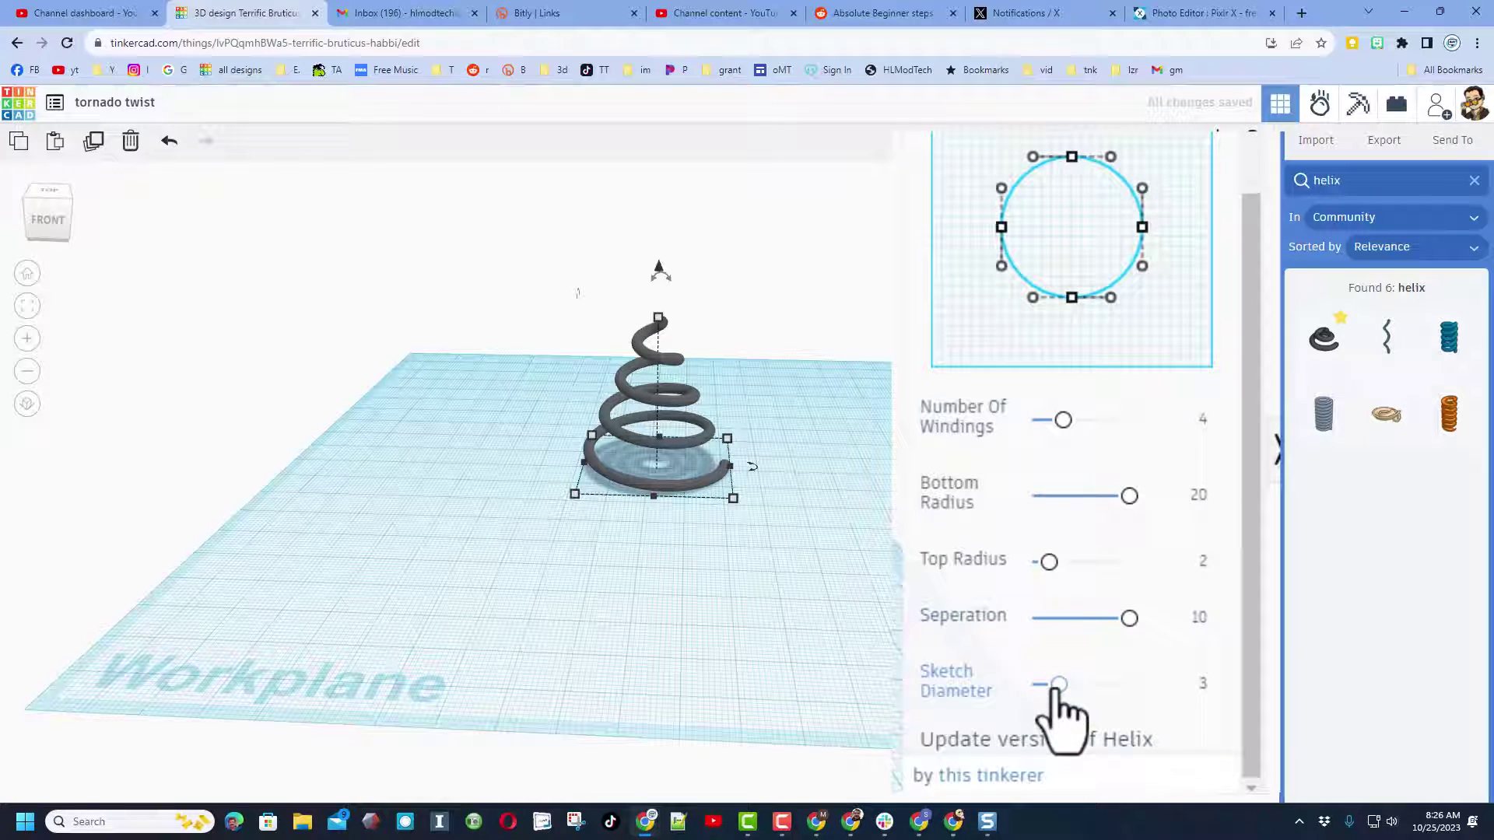
left_click_drag(1058, 686, 1173, 688)
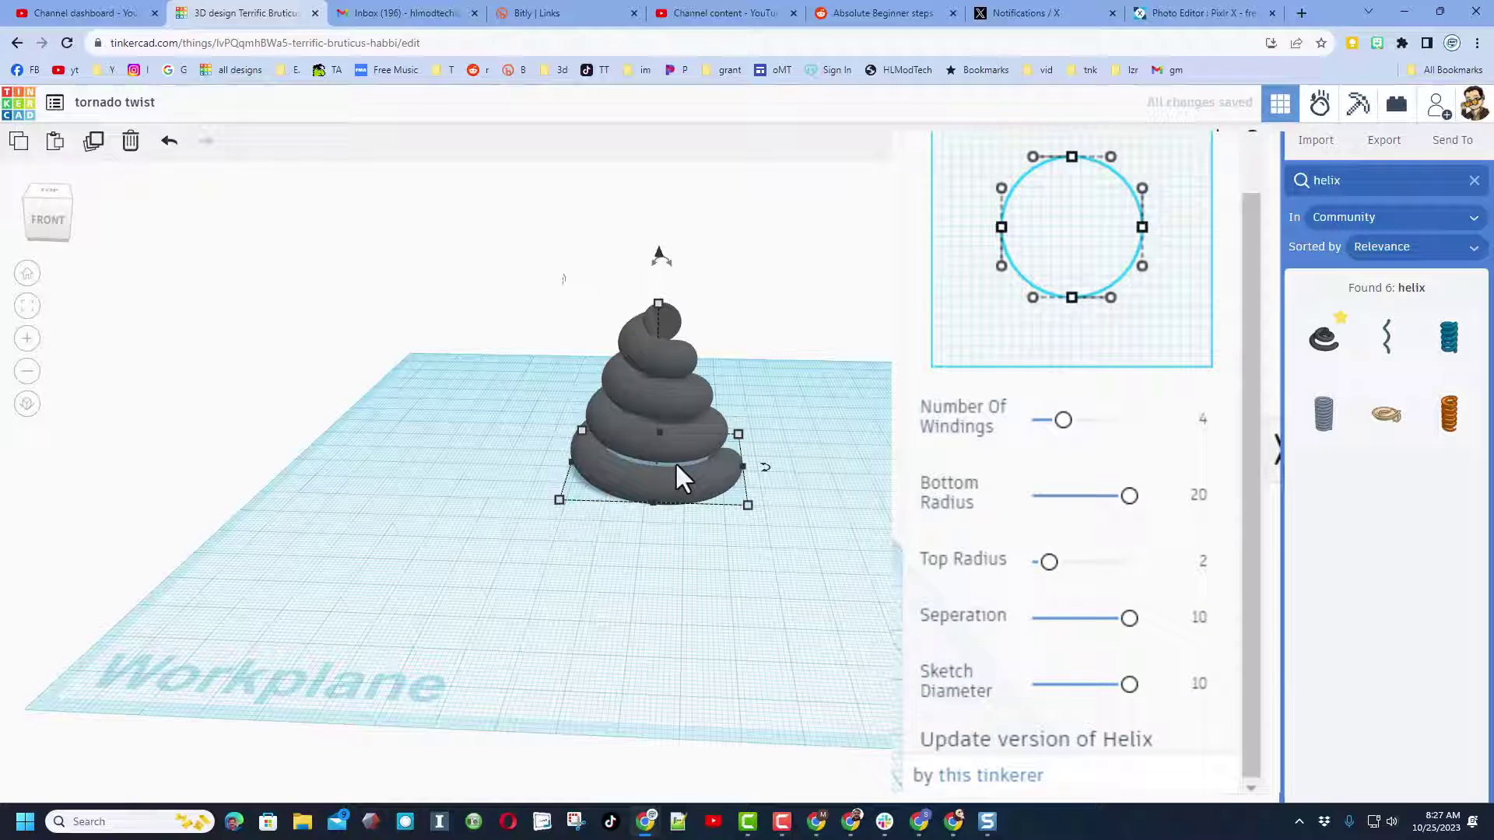
- Mirror the helix vertically so it widens toward the top
left_click(1208, 145)
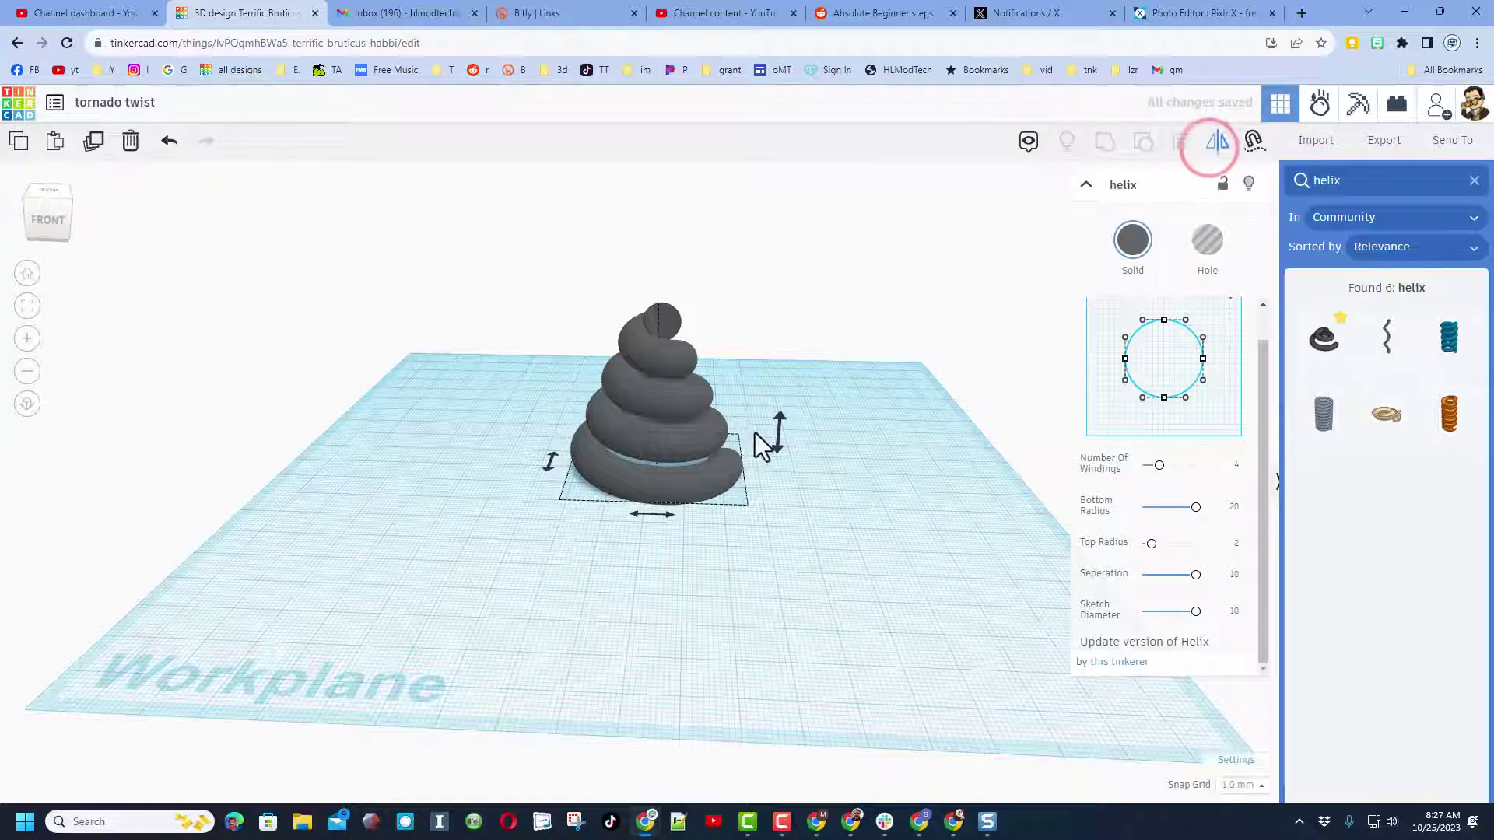
left_click(778, 436)
left_click(747, 510)
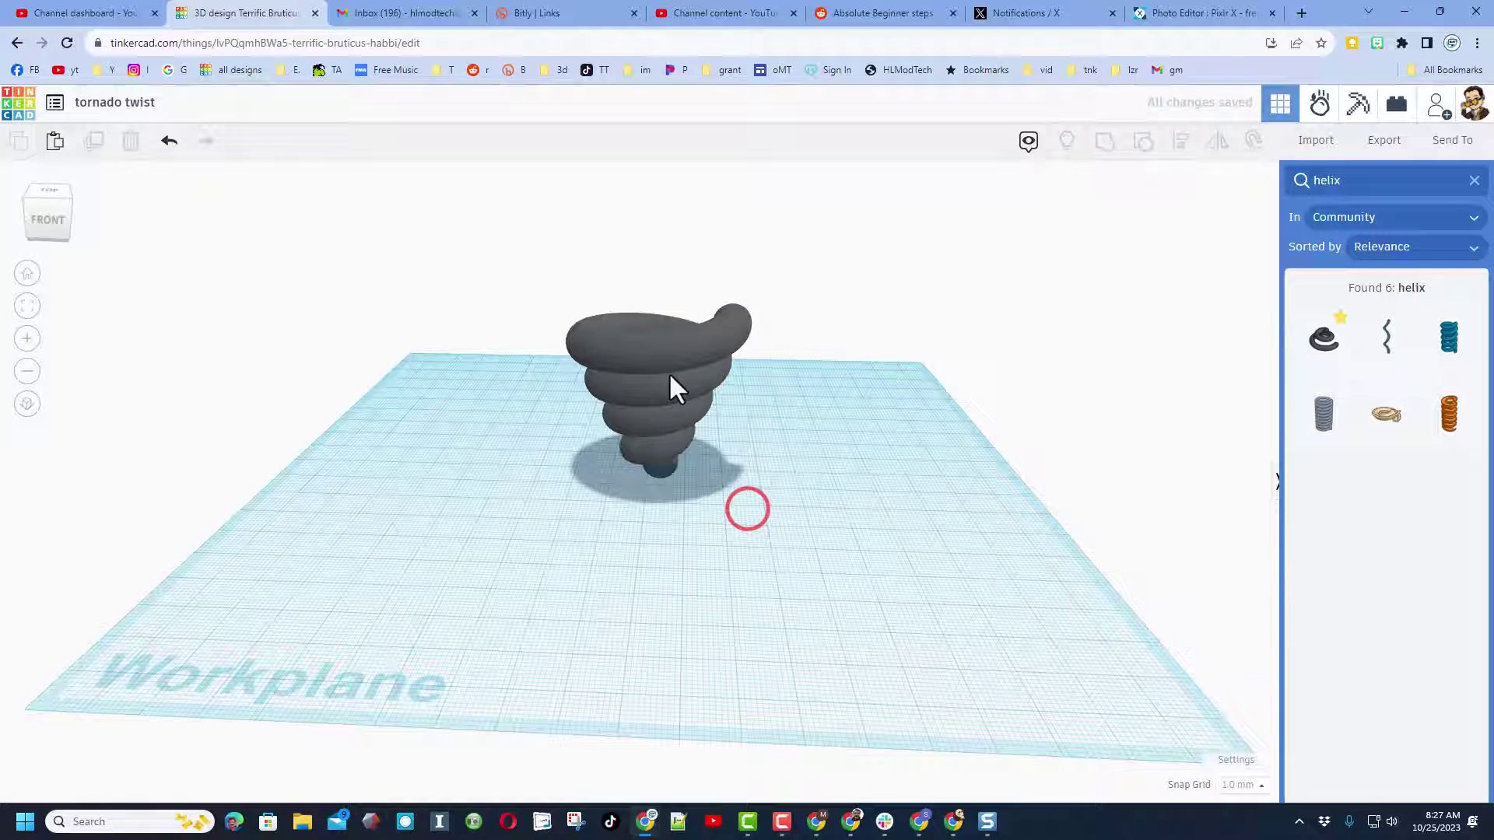
right_click_drag(669, 389, 707, 513)
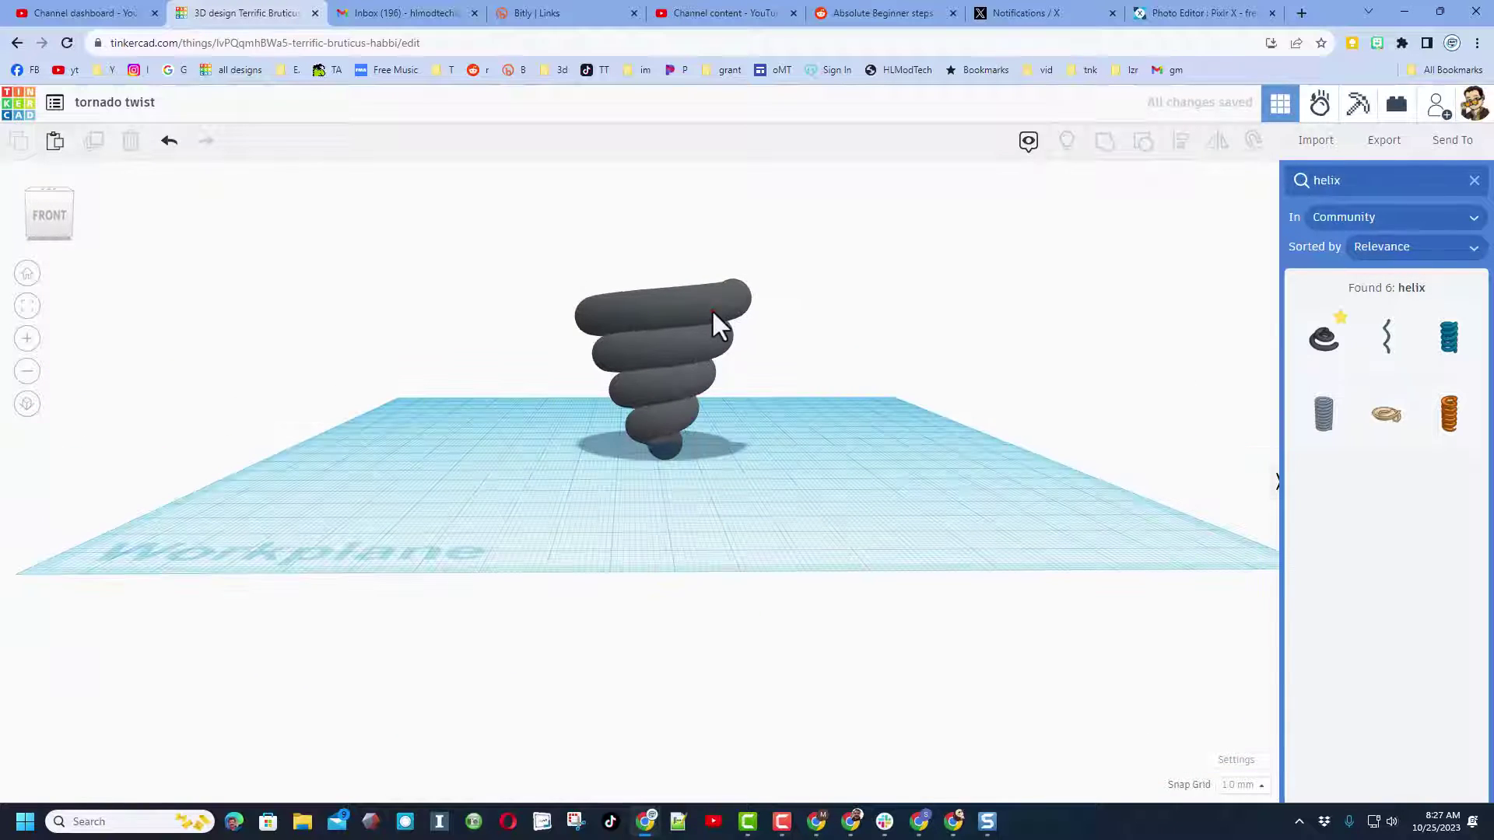
- Reselect the helix and raise it slightly above the workplane with Ctrl+Up
left_click(713, 314)
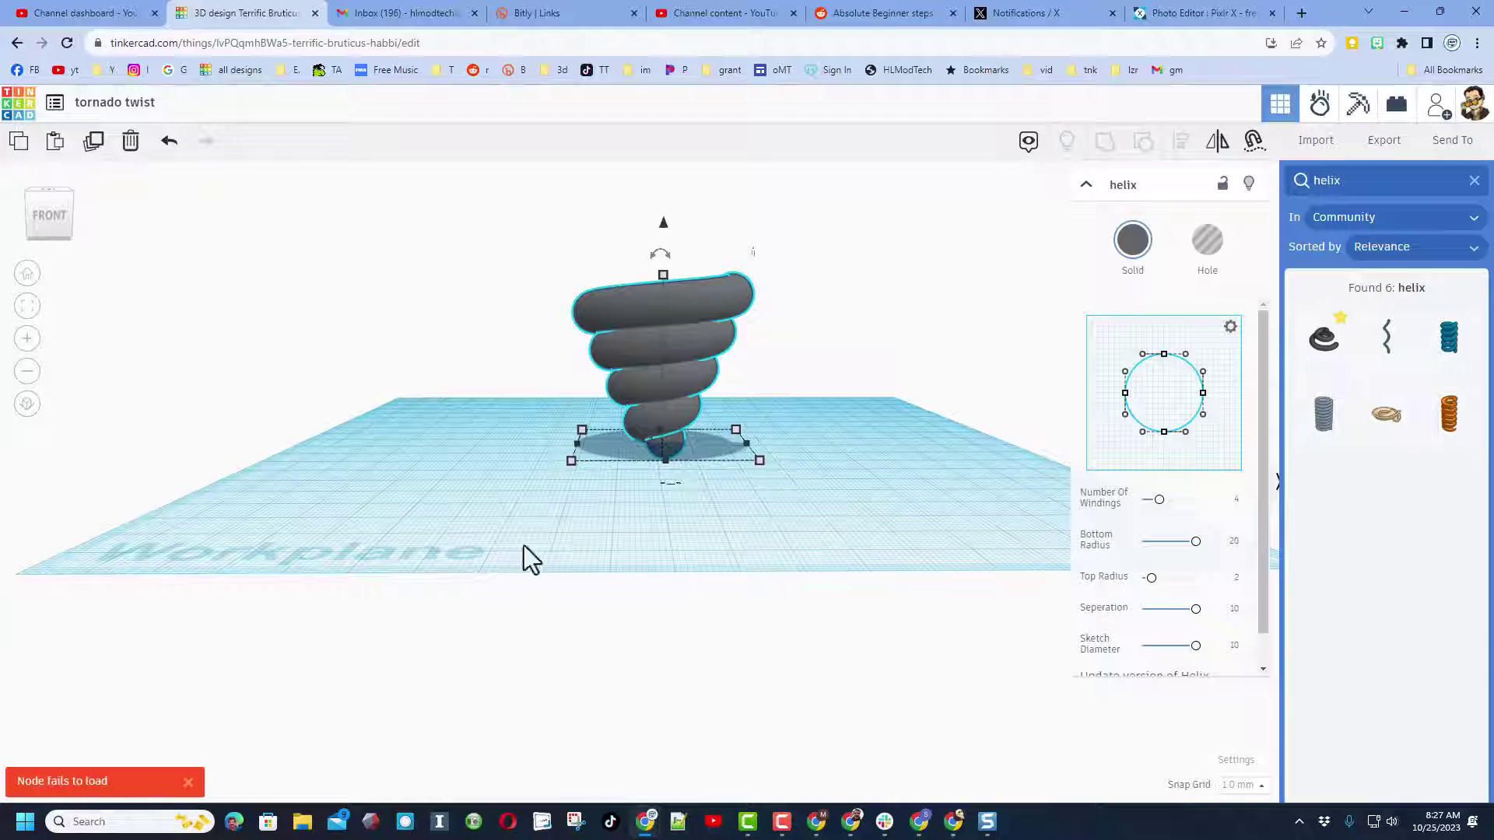
left_click(188, 782)
right_click_drag(536, 478, 673, 347)
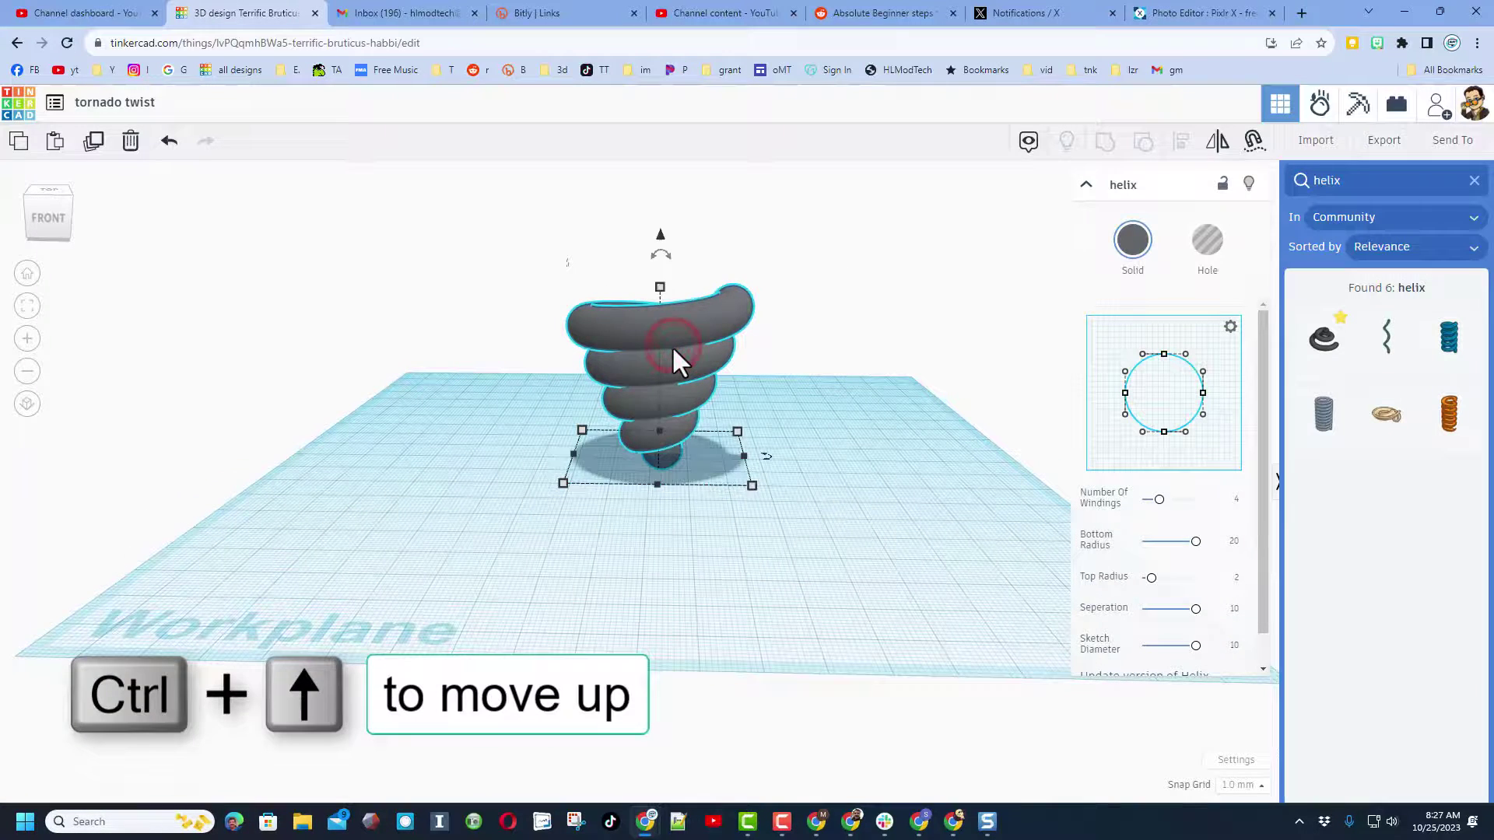
key("ctrl+Up")
key("ctrl+Up")
key("ctrl+Up")
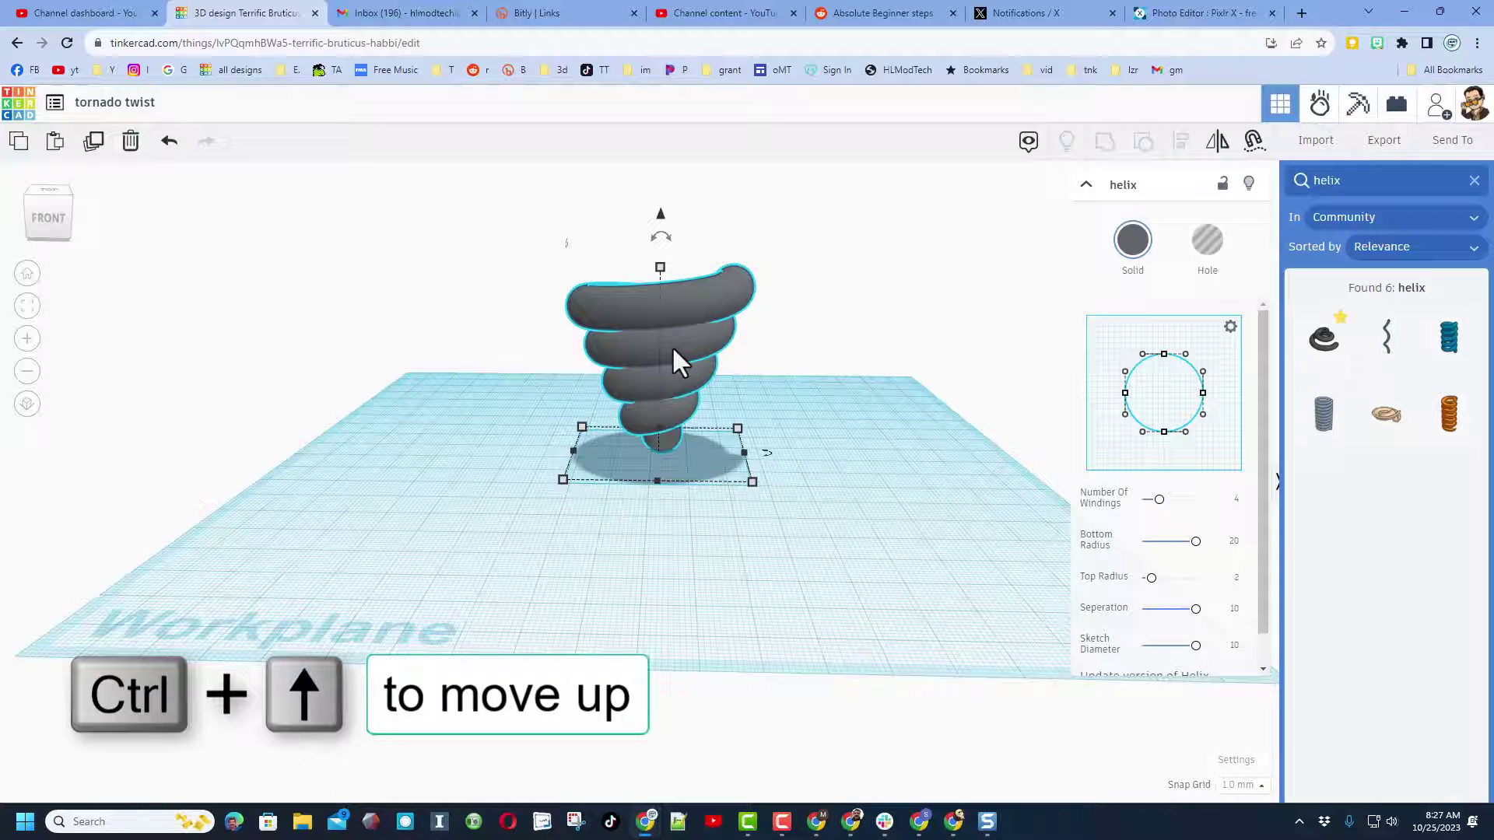
mouse_move(670, 345)
right_mouse_down()
mouse_move(792, 312)
mouse_move(649, 347)
right_mouse_up()
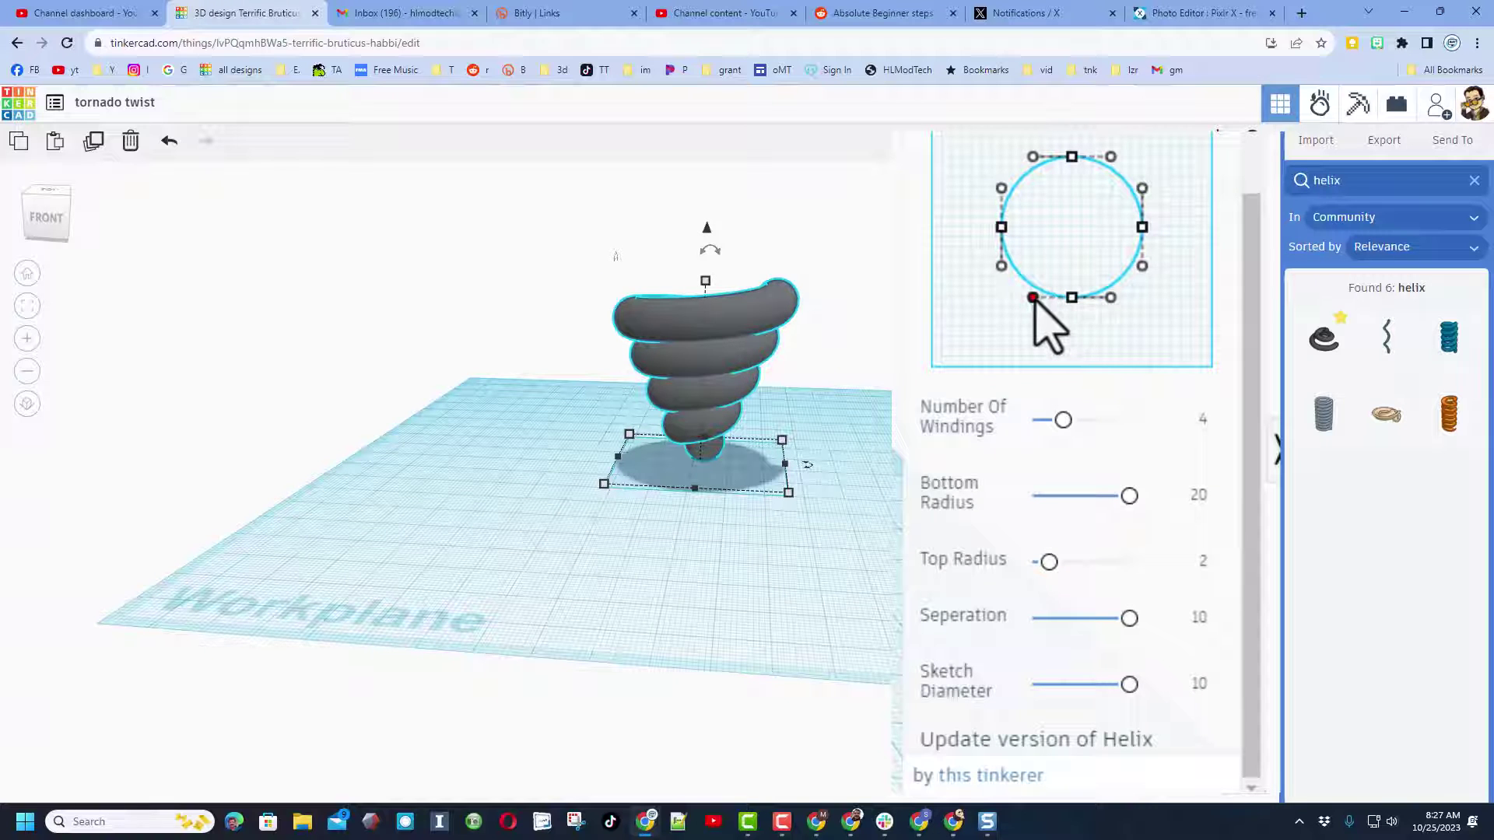
- Reshape the profile's top, lower corners and bottom middle into an arch outline
left_click_drag(1033, 299, 990, 299)
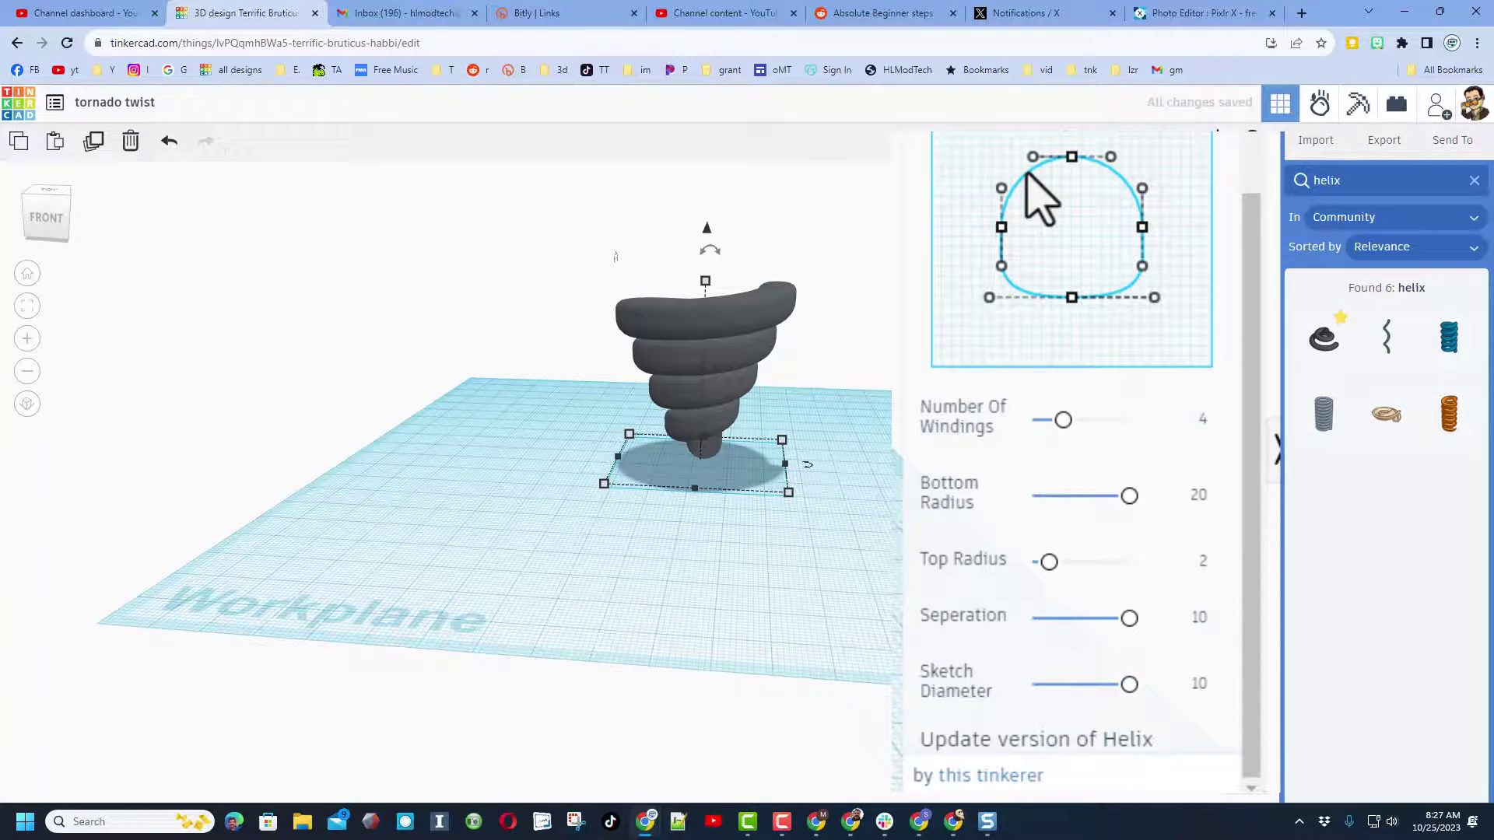
left_click_drag(1033, 156, 949, 153)
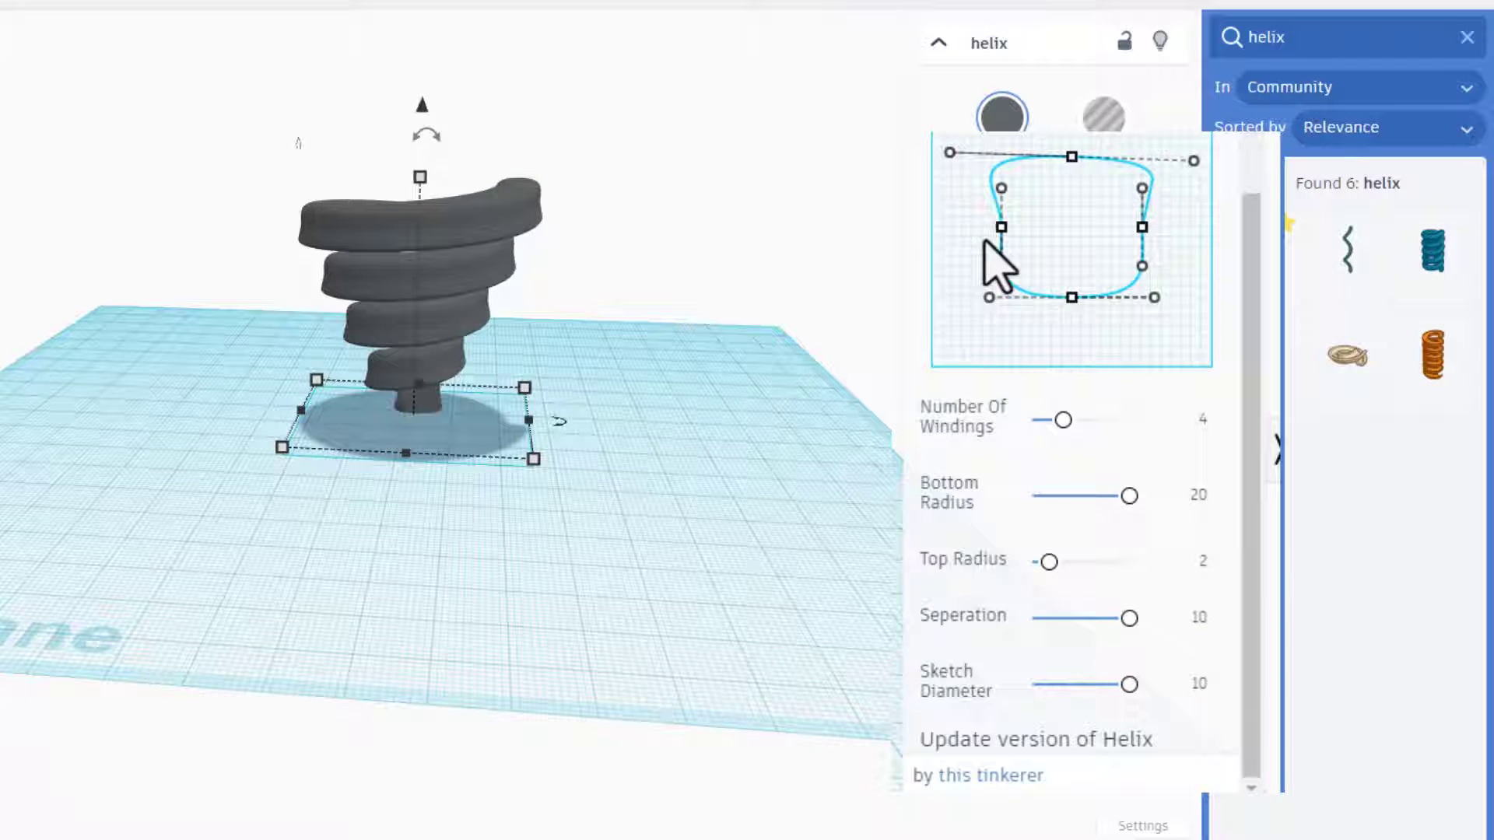
left_click_drag(1001, 266, 1013, 265)
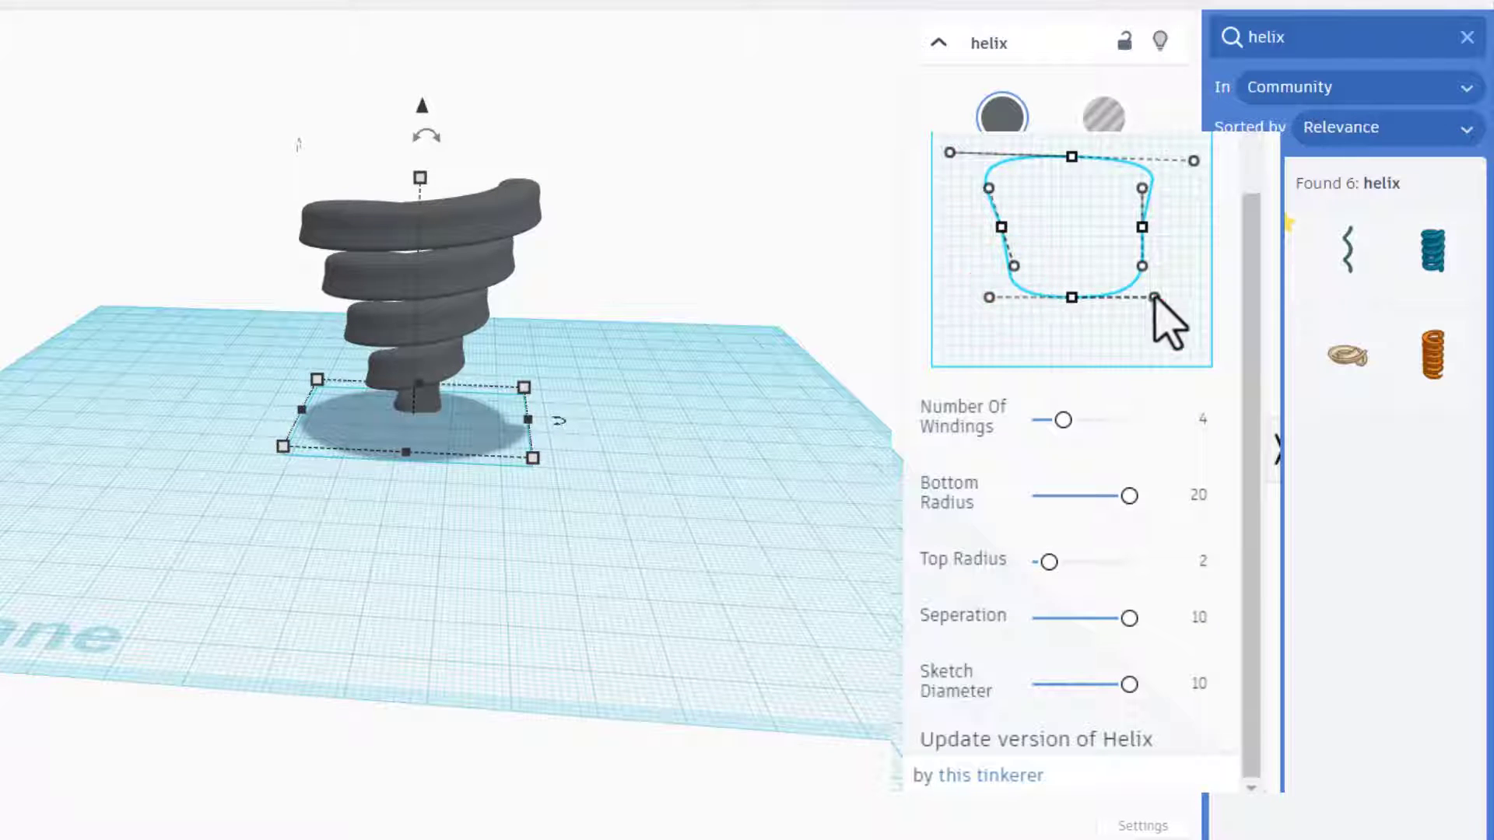
left_click_drag(1142, 270, 1129, 271)
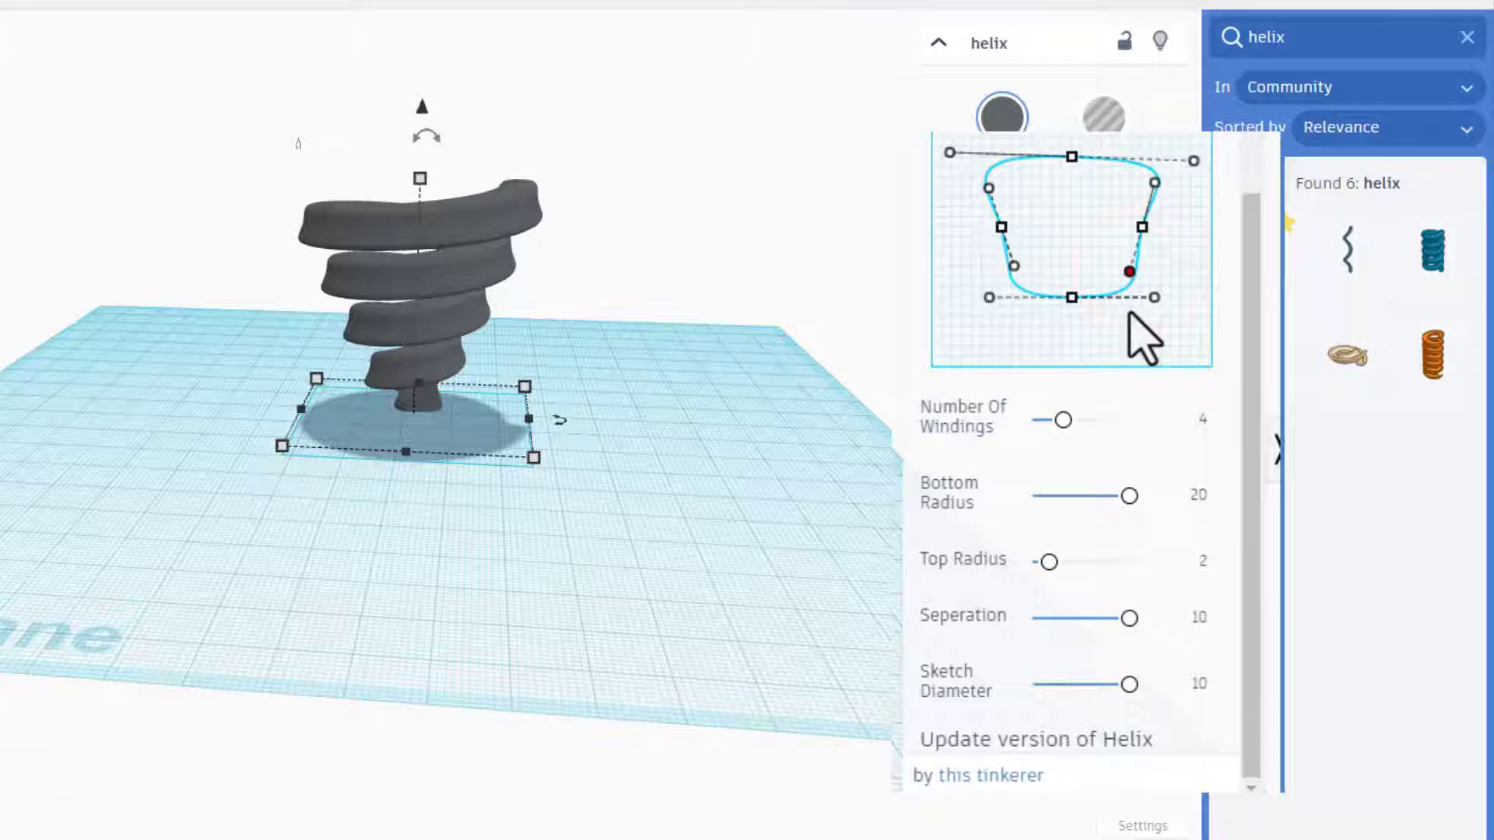
right_click_drag(596, 243, 548, 299)
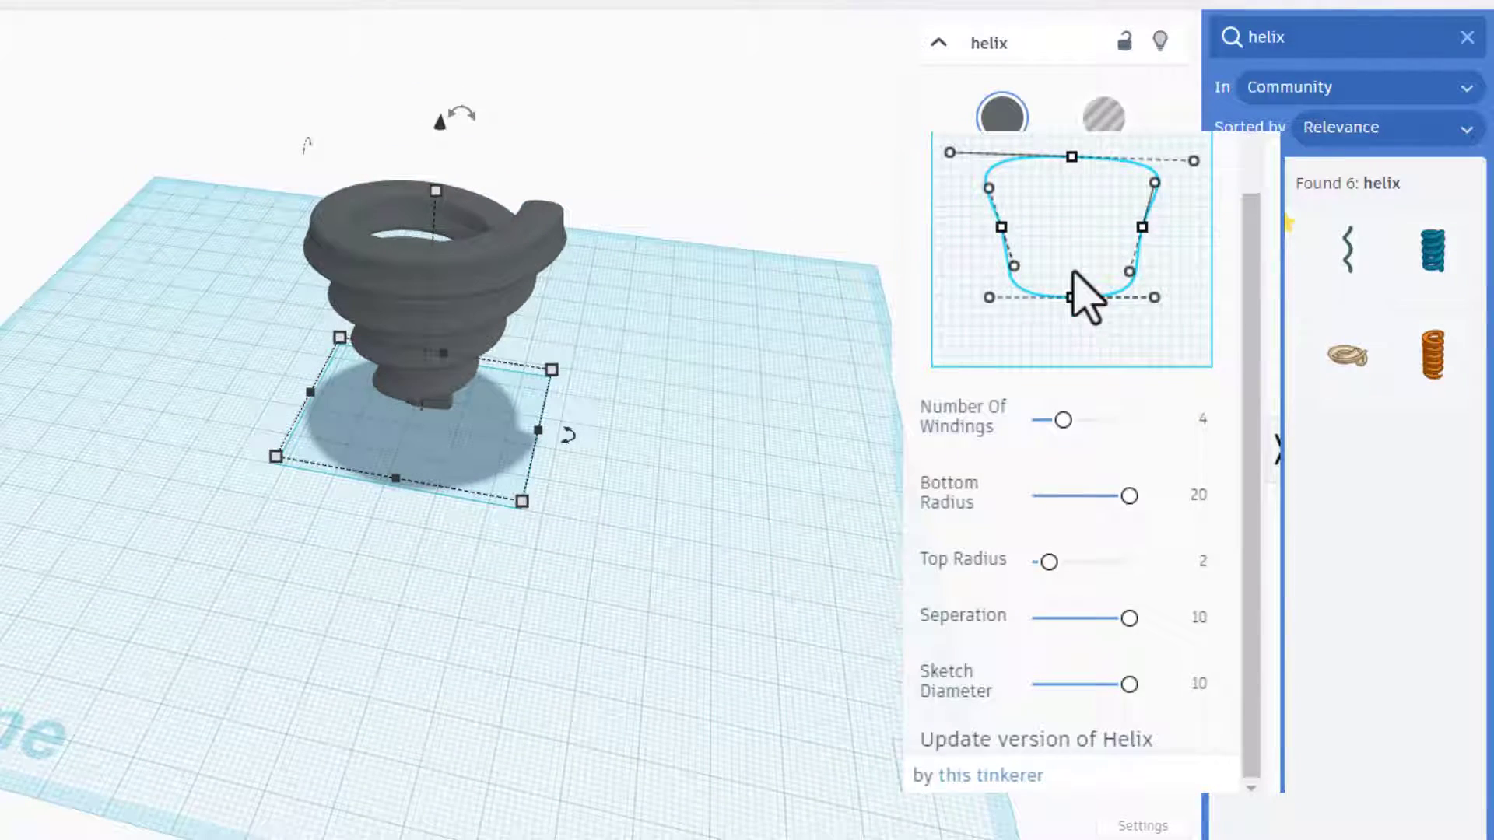
mouse_move(1072, 298)
left_mouse_down()
mouse_move(1087, 234)
mouse_move(1072, 185)
left_mouse_up()
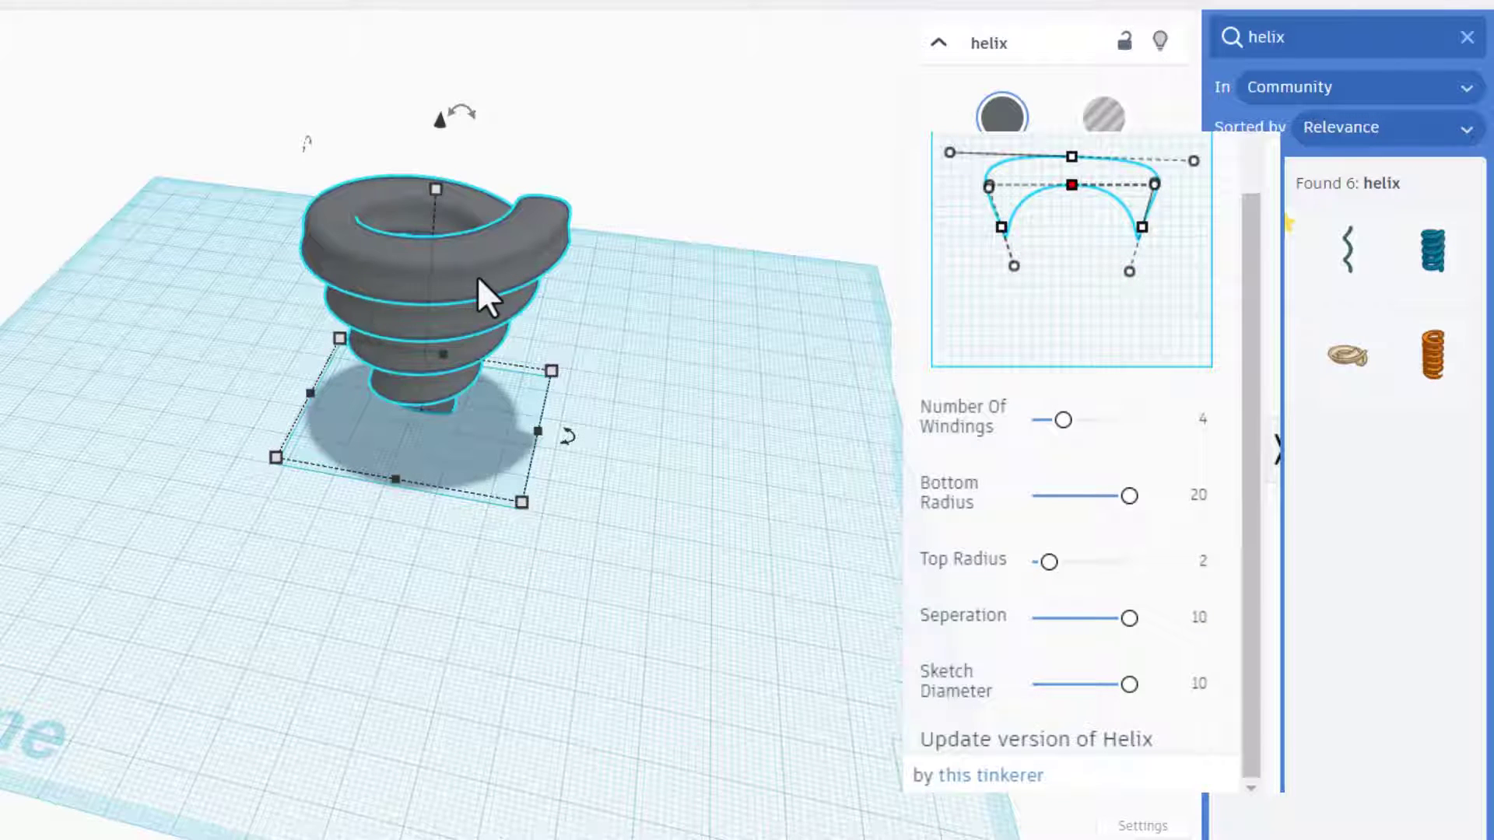
right_click_drag(481, 284, 477, 320)
mouse_move(494, 393)
right_mouse_down()
mouse_move(91, 353)
mouse_move(31, 373)
mouse_move(46, 404)
right_mouse_up()
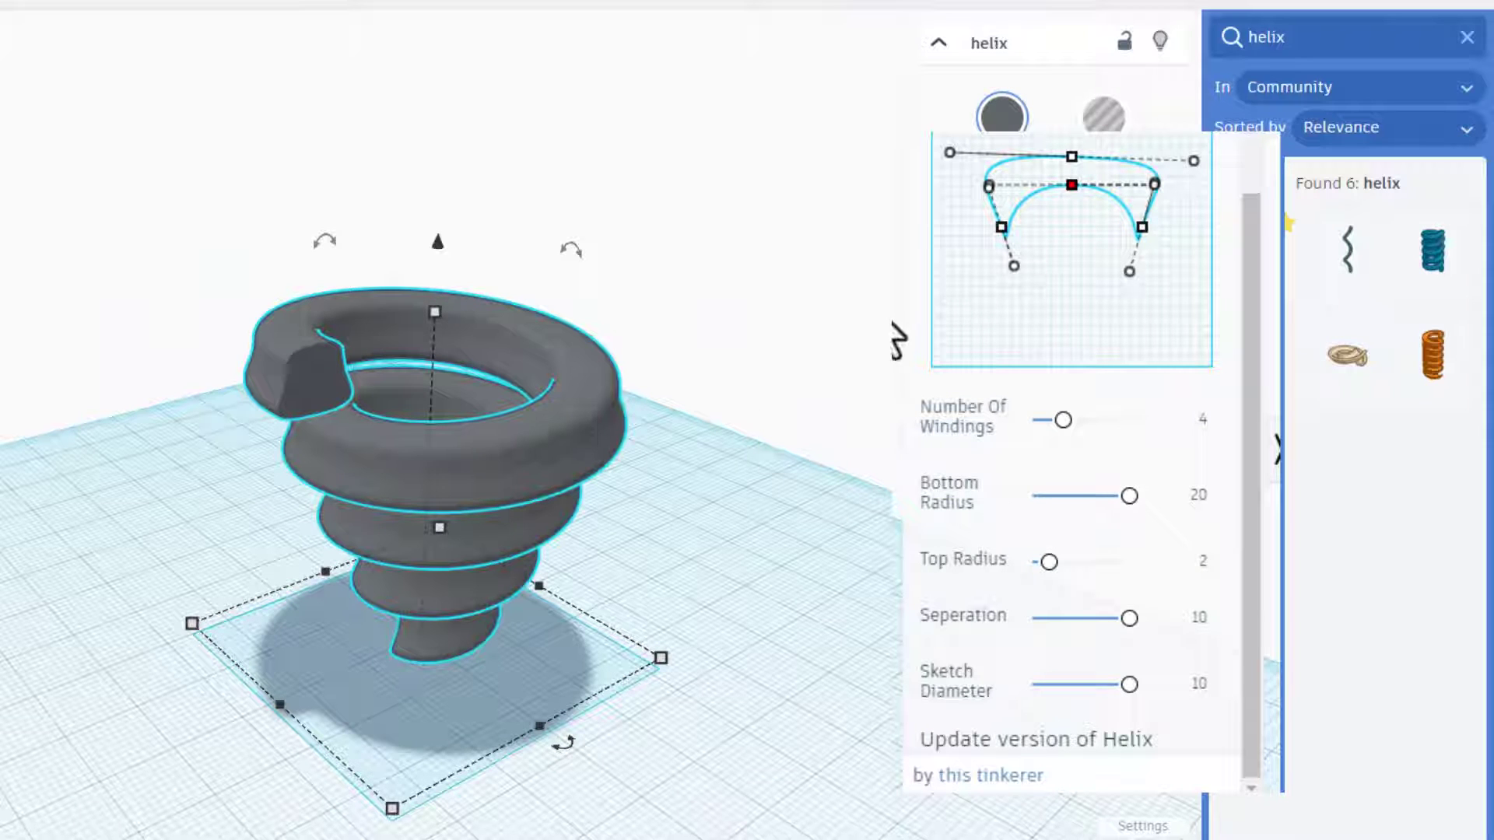
- Pull the profile's sides down and refine its curves to widen the tornado ribbon
left_click_drag(1001, 228, 995, 283)
left_click_drag(1141, 227, 1153, 286)
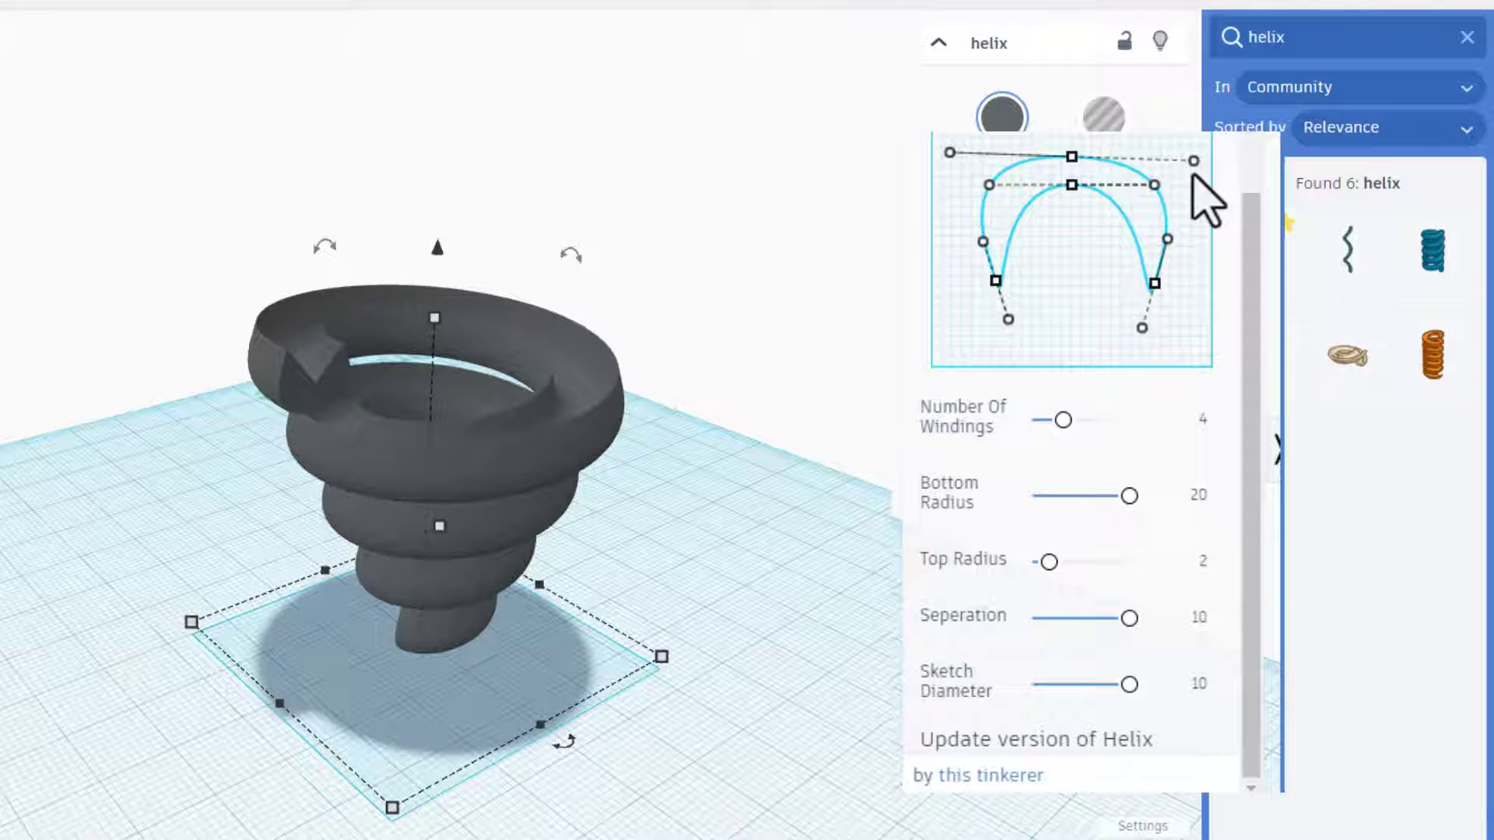
mouse_move(1193, 160)
left_mouse_down()
mouse_move(1224, 161)
mouse_move(1149, 169)
mouse_move(1218, 164)
mouse_move(1204, 158)
left_mouse_up()
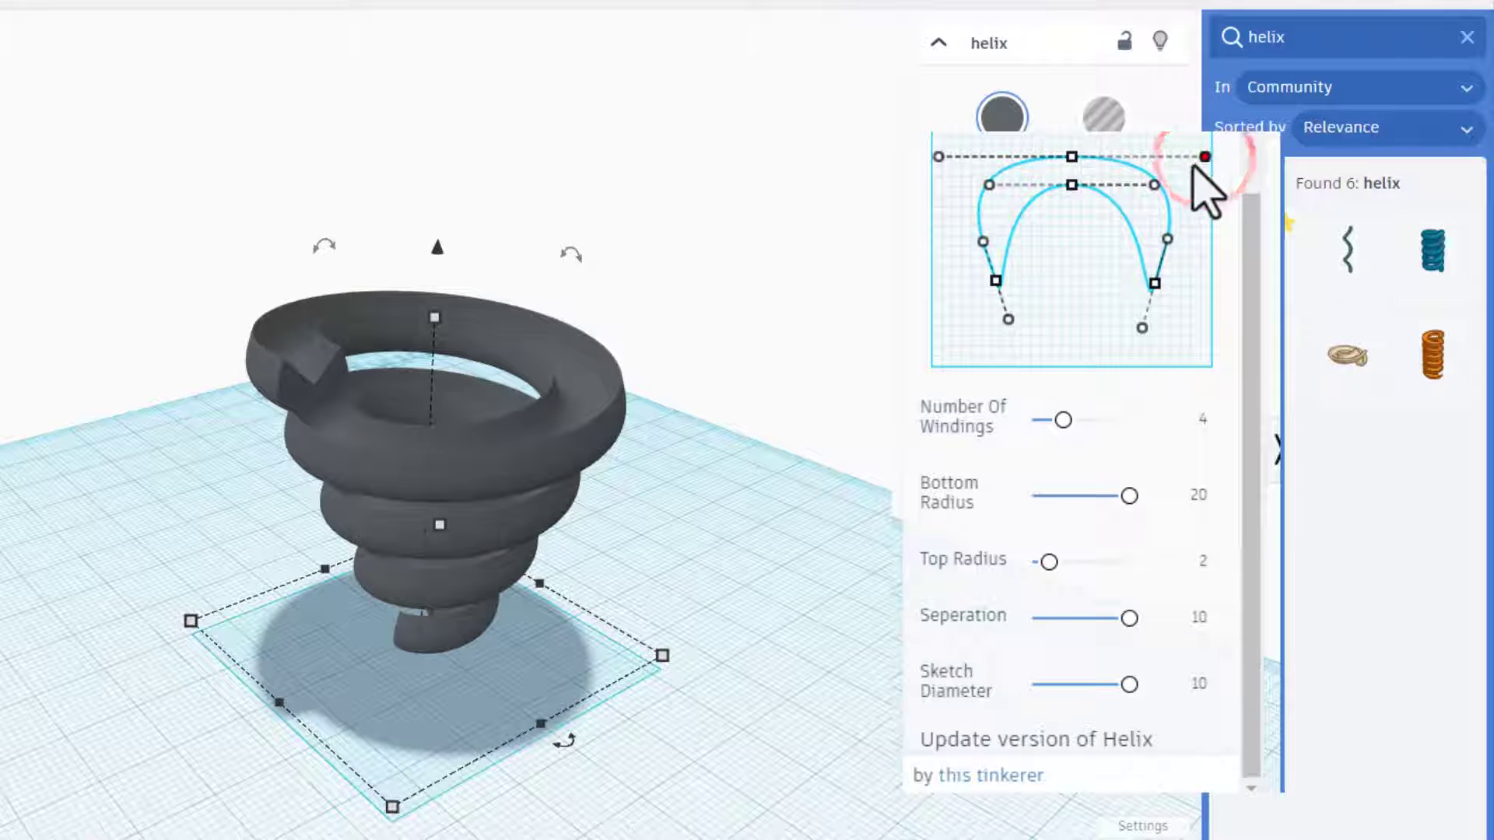
left_click_drag(1071, 184, 1029, 295)
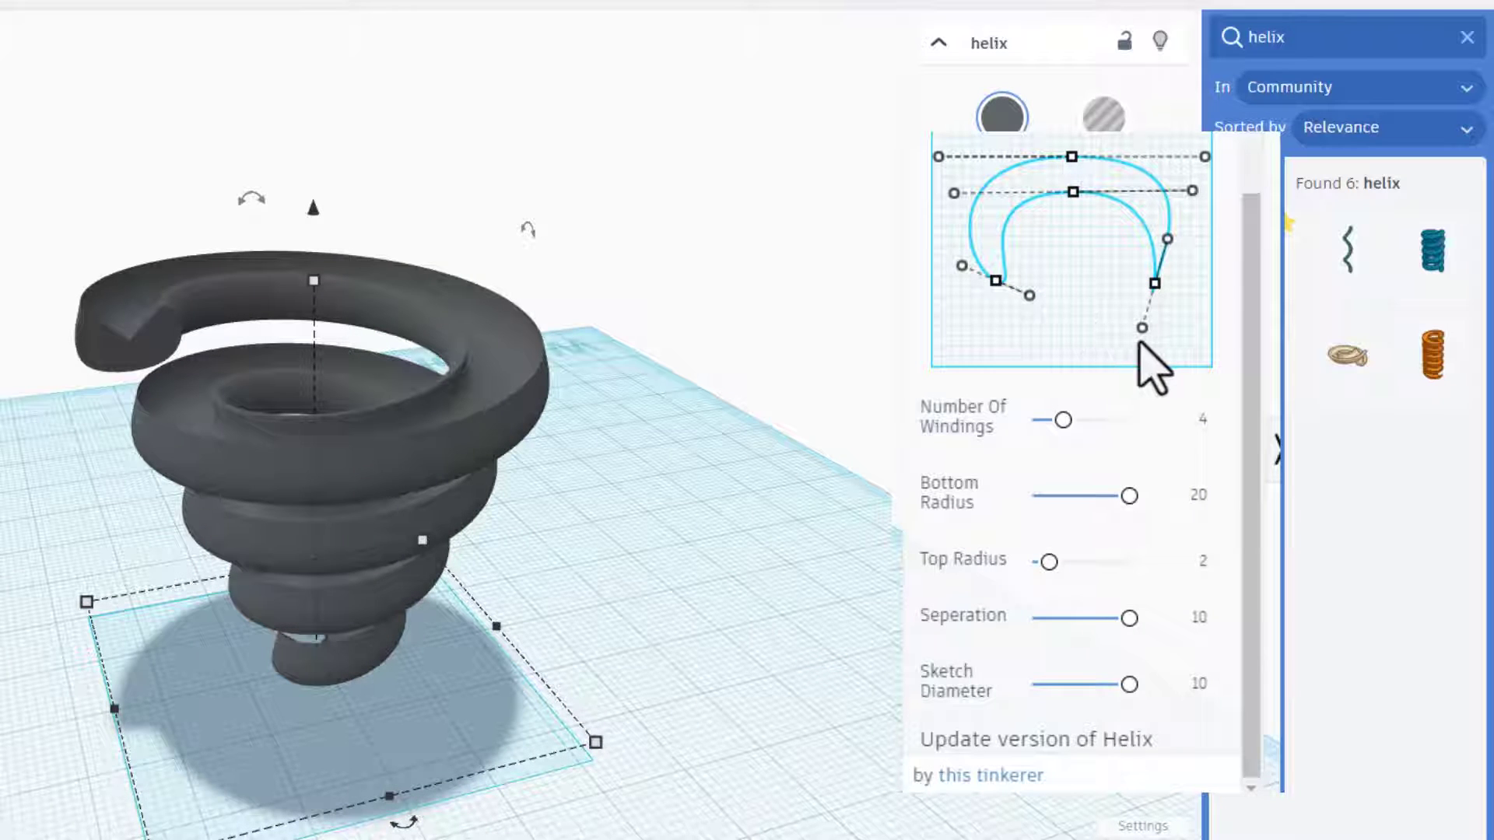
left_click_drag(1144, 333, 1121, 306)
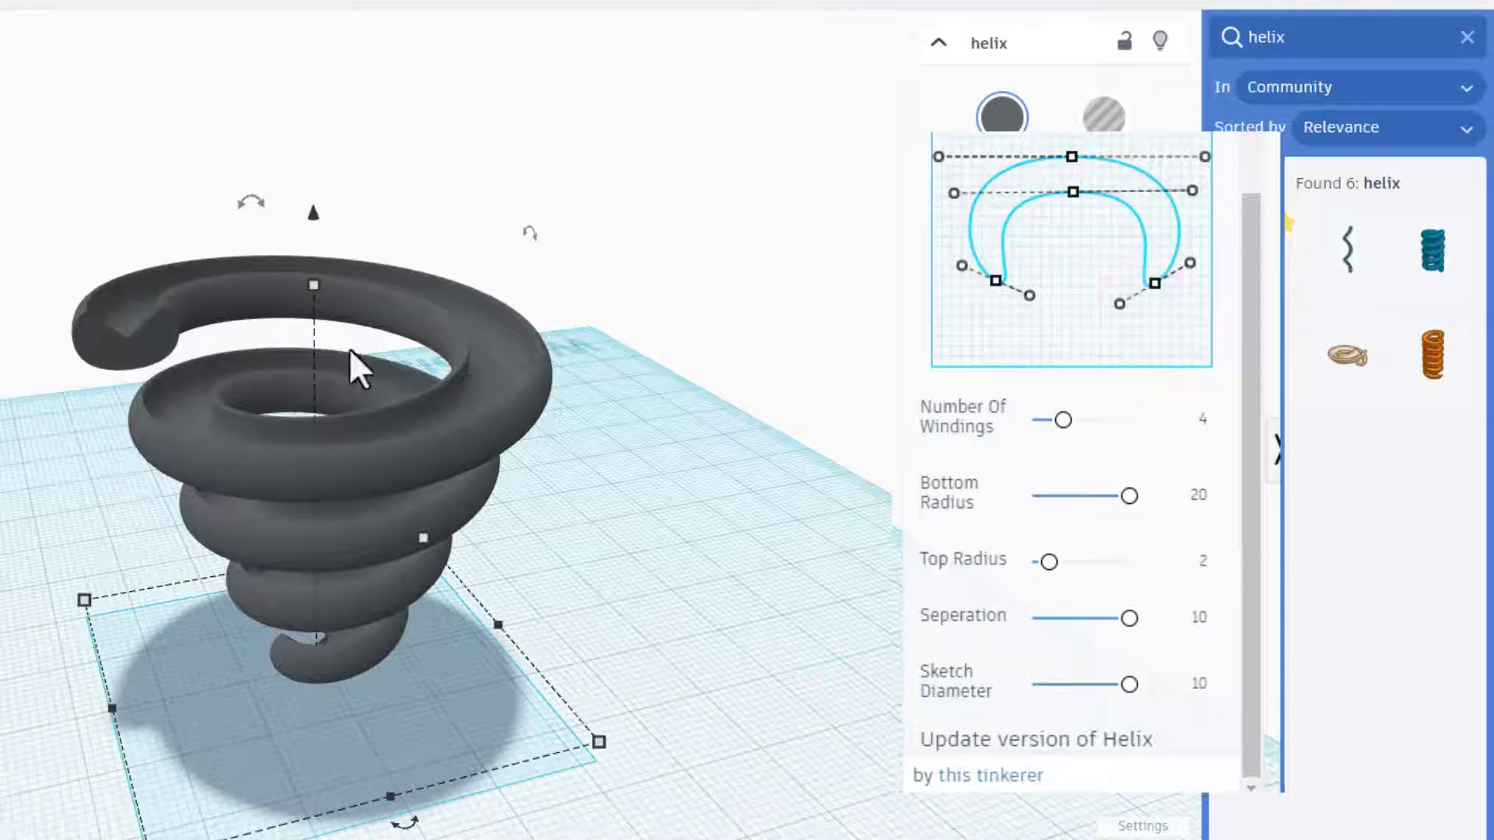
right_click_drag(572, 335, 501, 462)
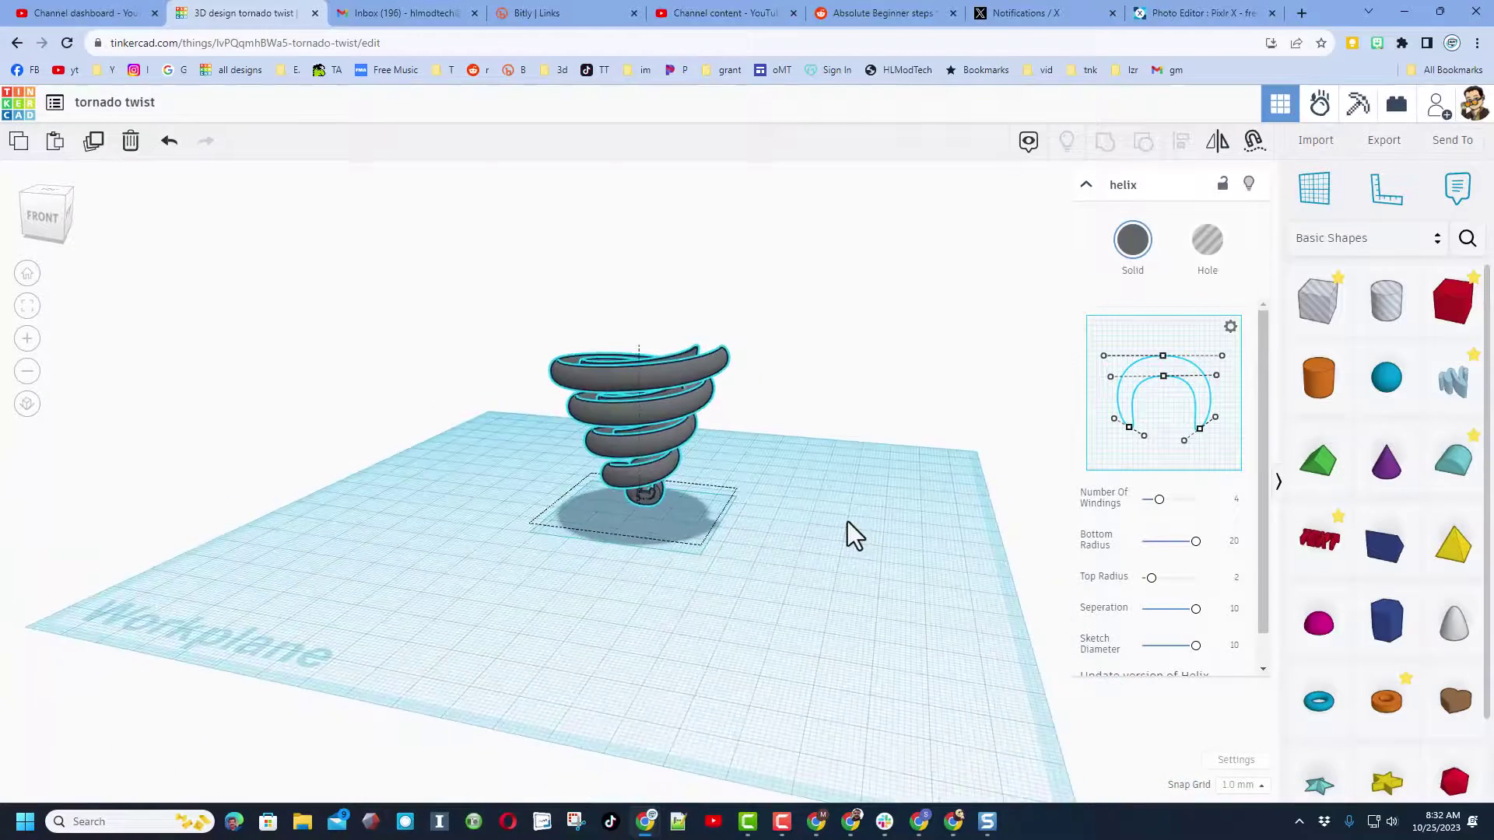
- Colour the helix magenta
right_click_drag(853, 535, 714, 416)
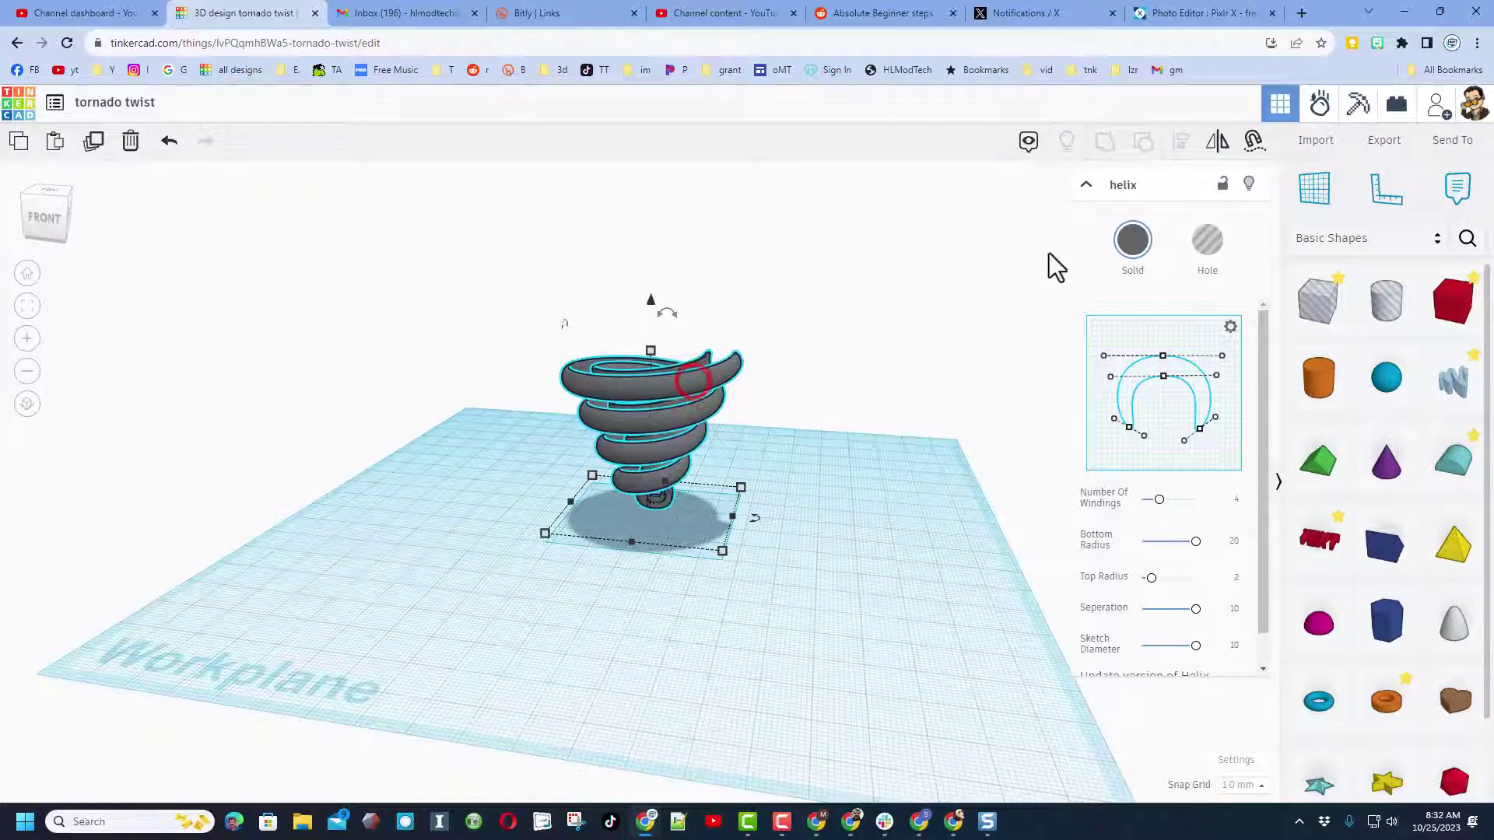
left_click(1132, 241)
left_click(1210, 406)
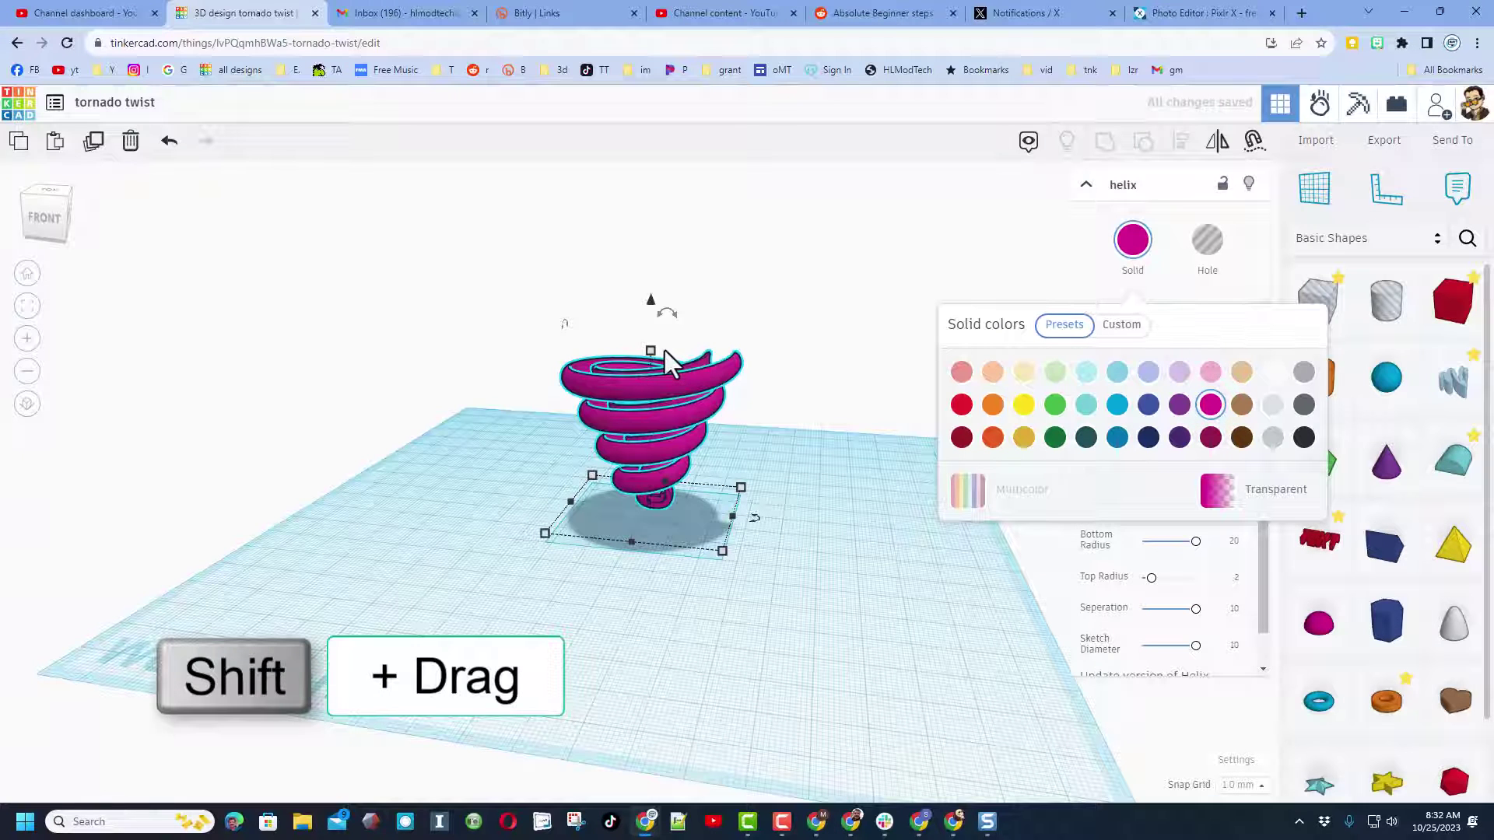
- Scale the helix uniformly to a height of 75 mm
left_click_drag(658, 352, 647, 251, "shift")
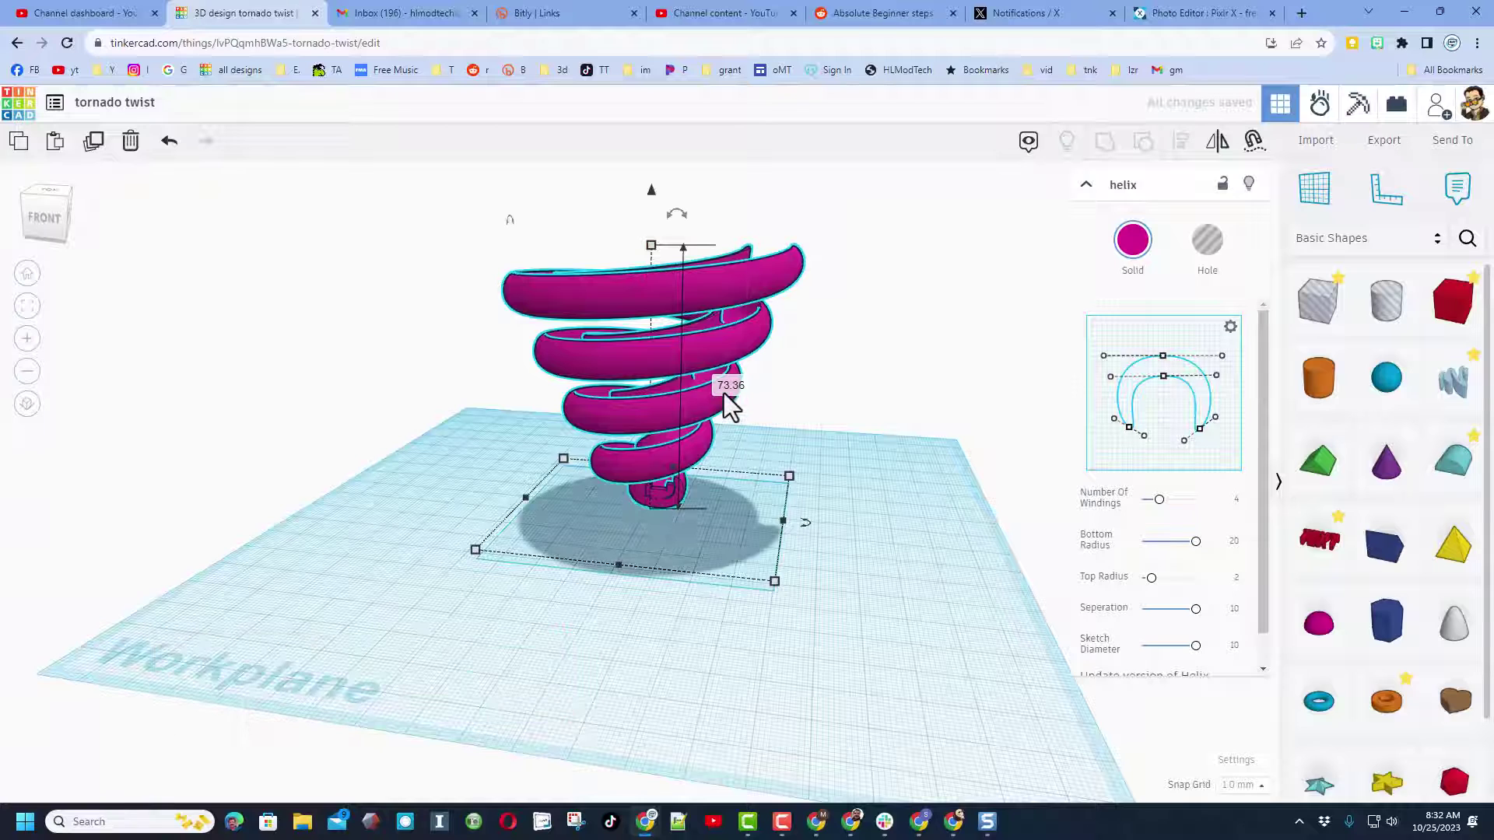
left_click(728, 385)
type("75")
key("Return")
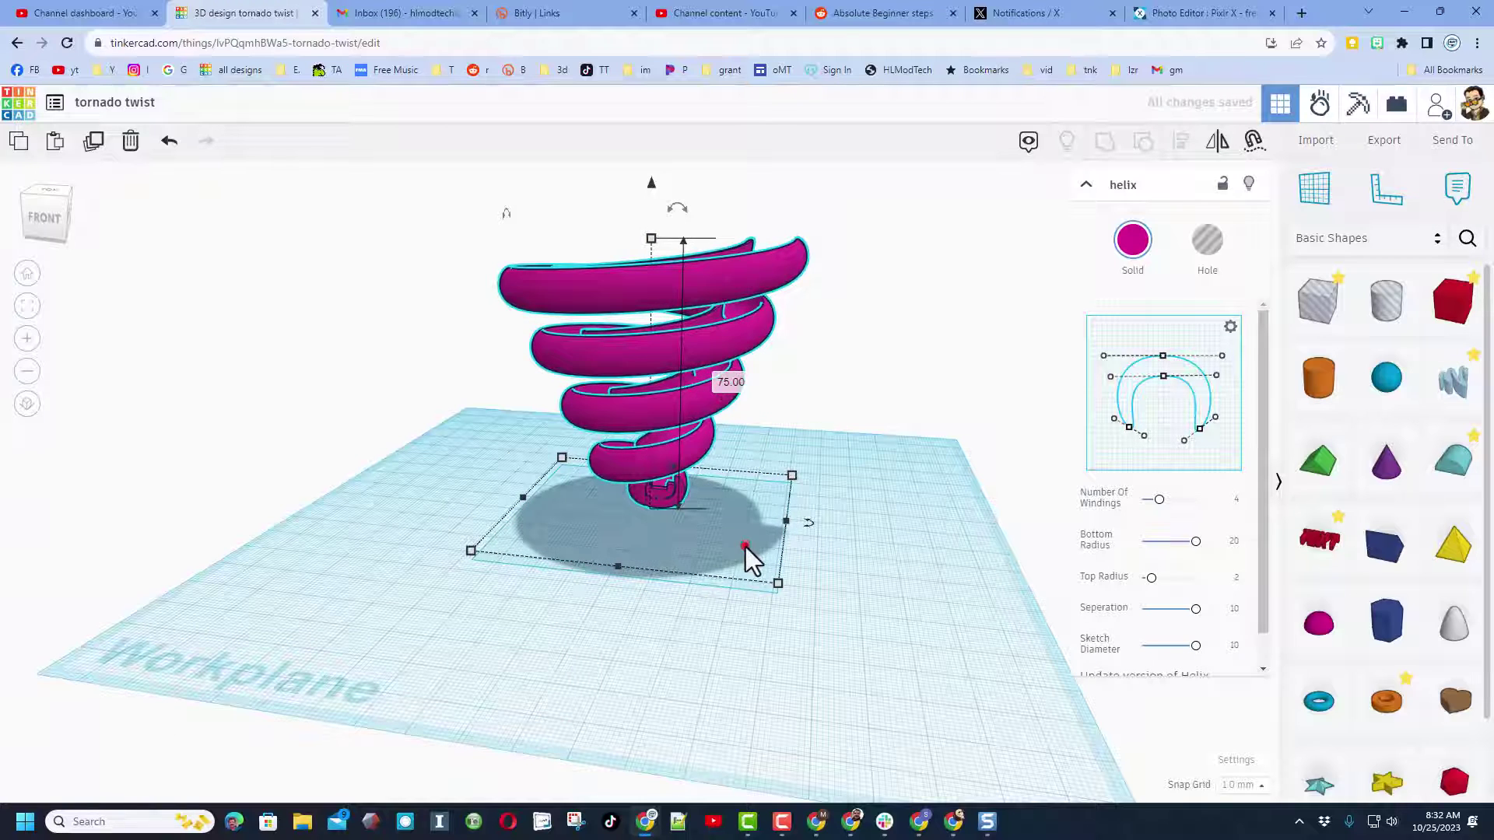
left_click(745, 547)
right_click_drag(802, 580, 603, 442)
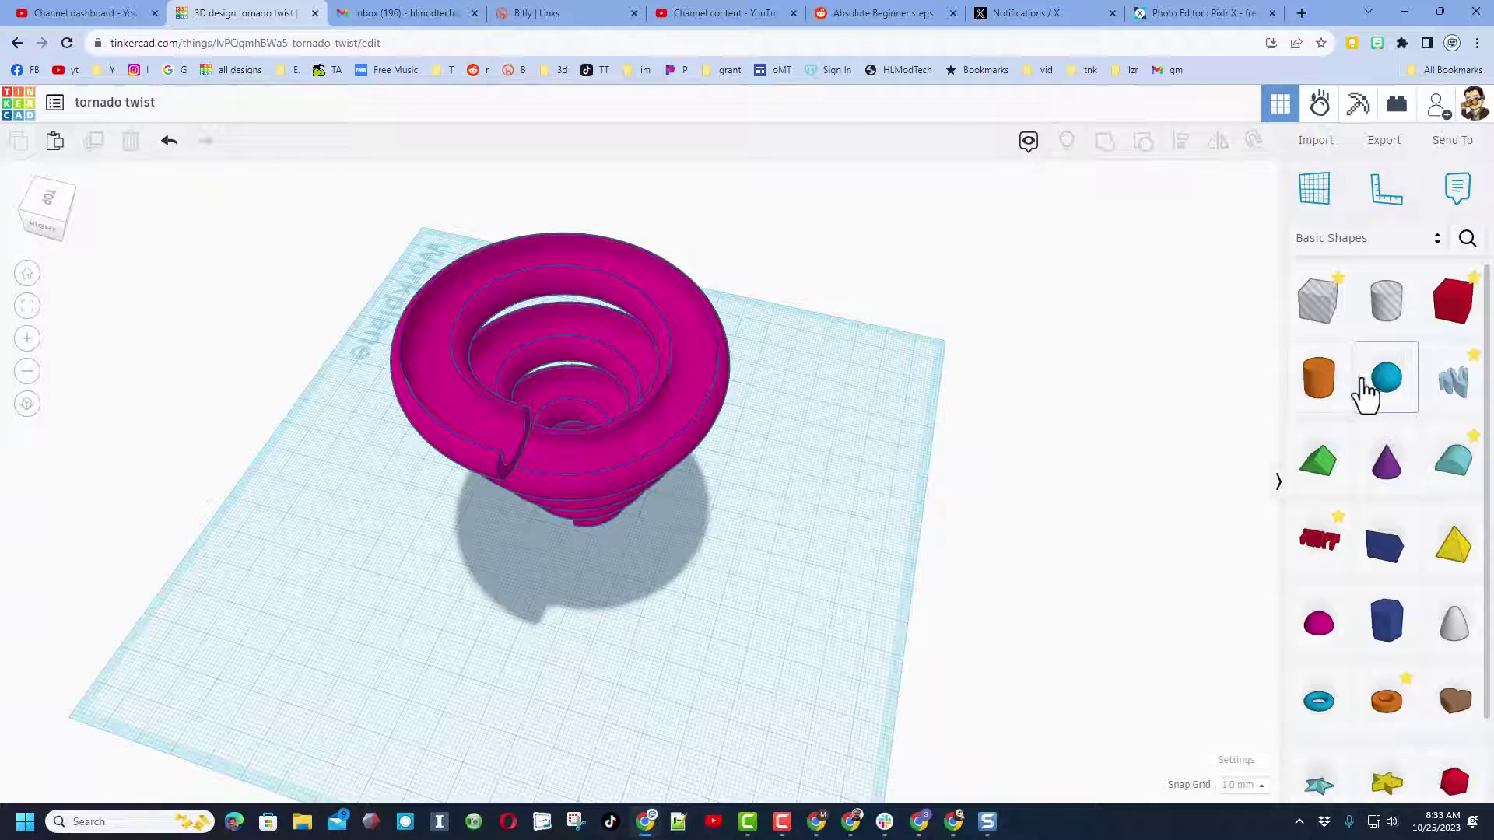
- Drop a sphere onto the helix top, shrink it to ball size and colour it yellow
left_click_drag(1367, 393, 472, 423)
scroll(471, 423, "up", 5)
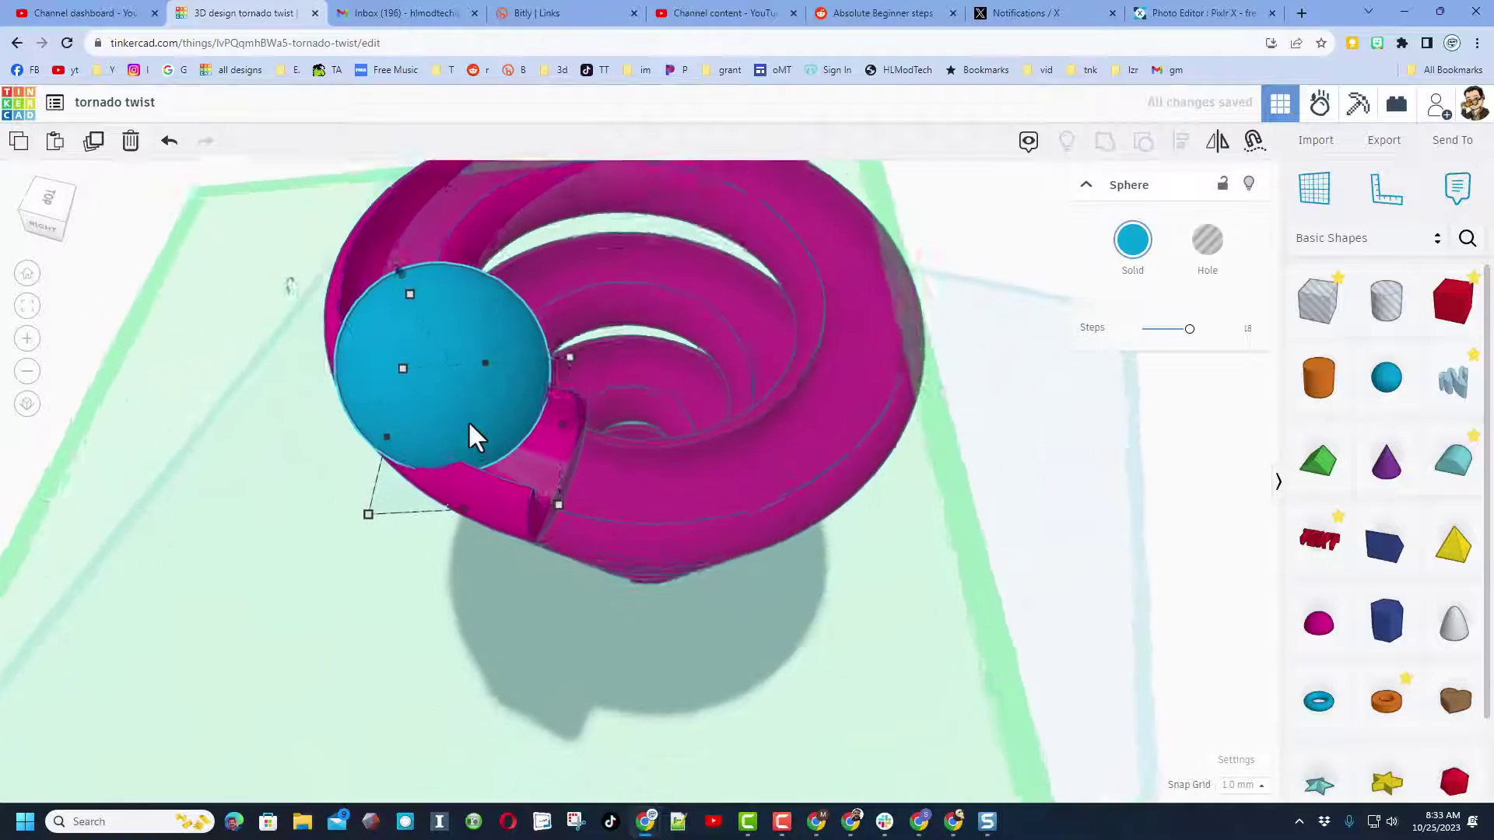
right_click_drag(468, 420, 353, 390)
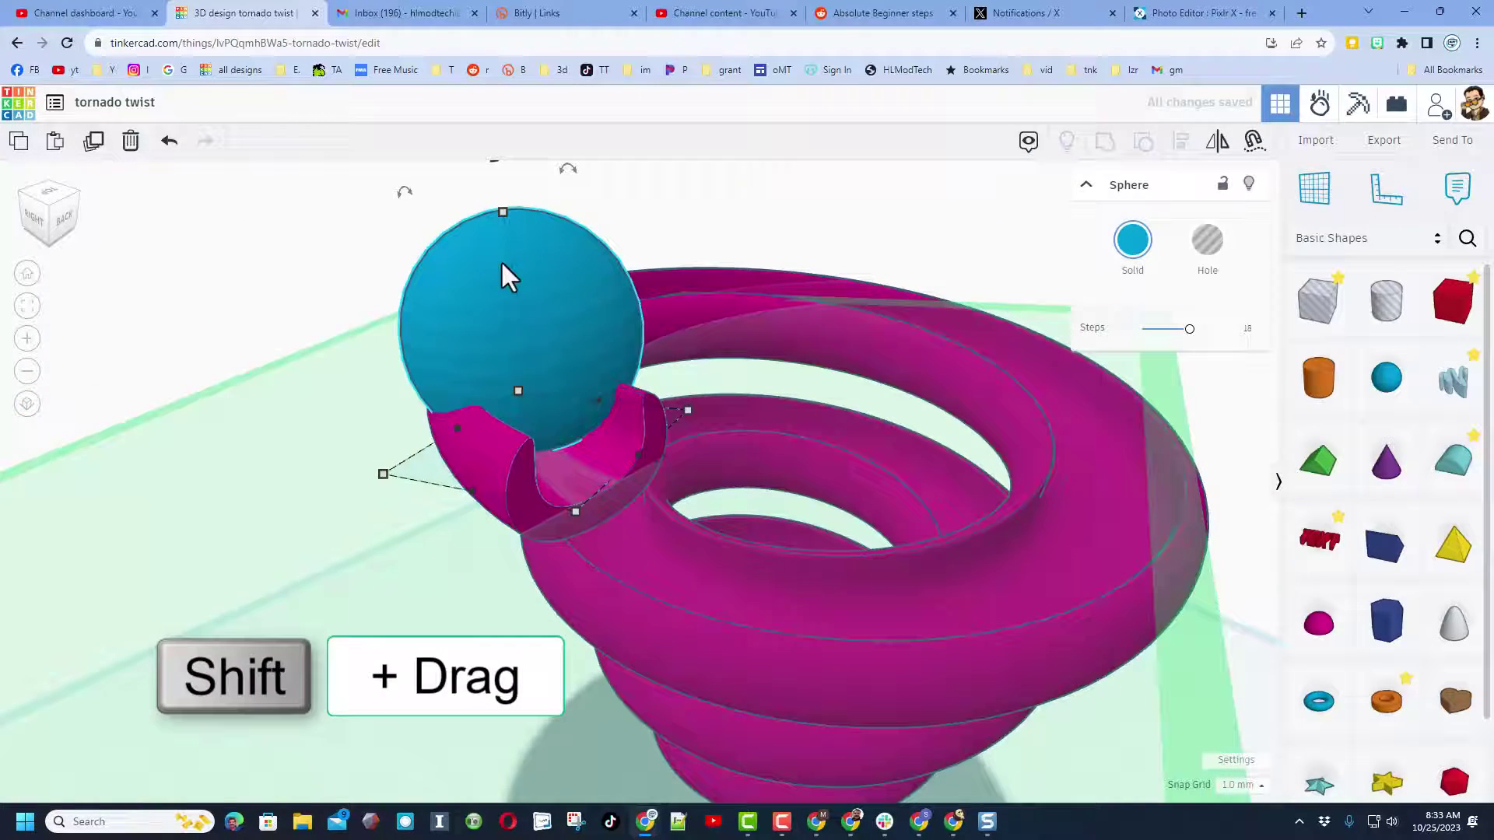
left_click_drag(503, 212, 535, 391, "shift")
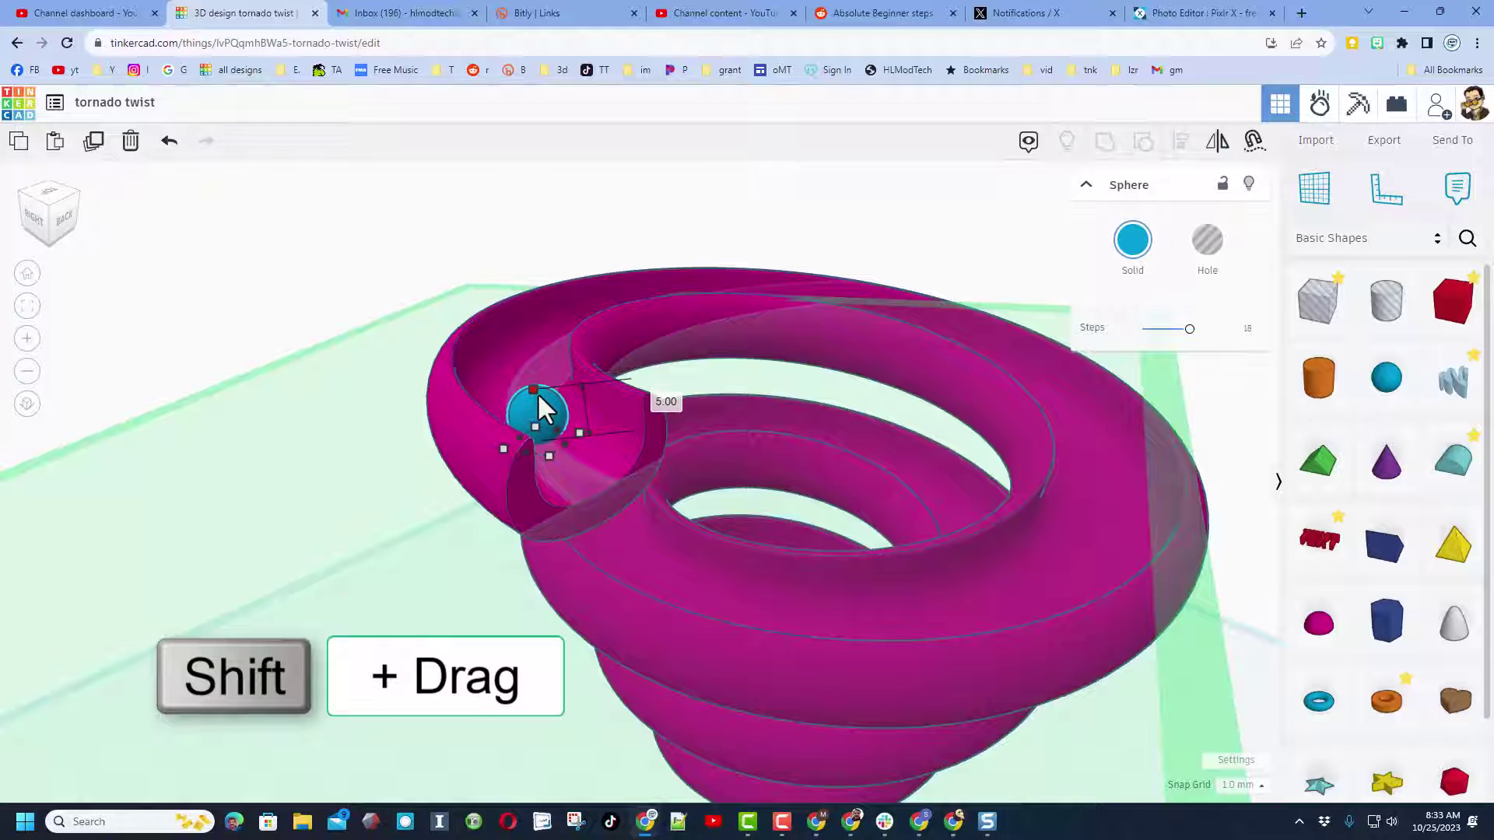
left_click(1132, 245)
left_click(1024, 402)
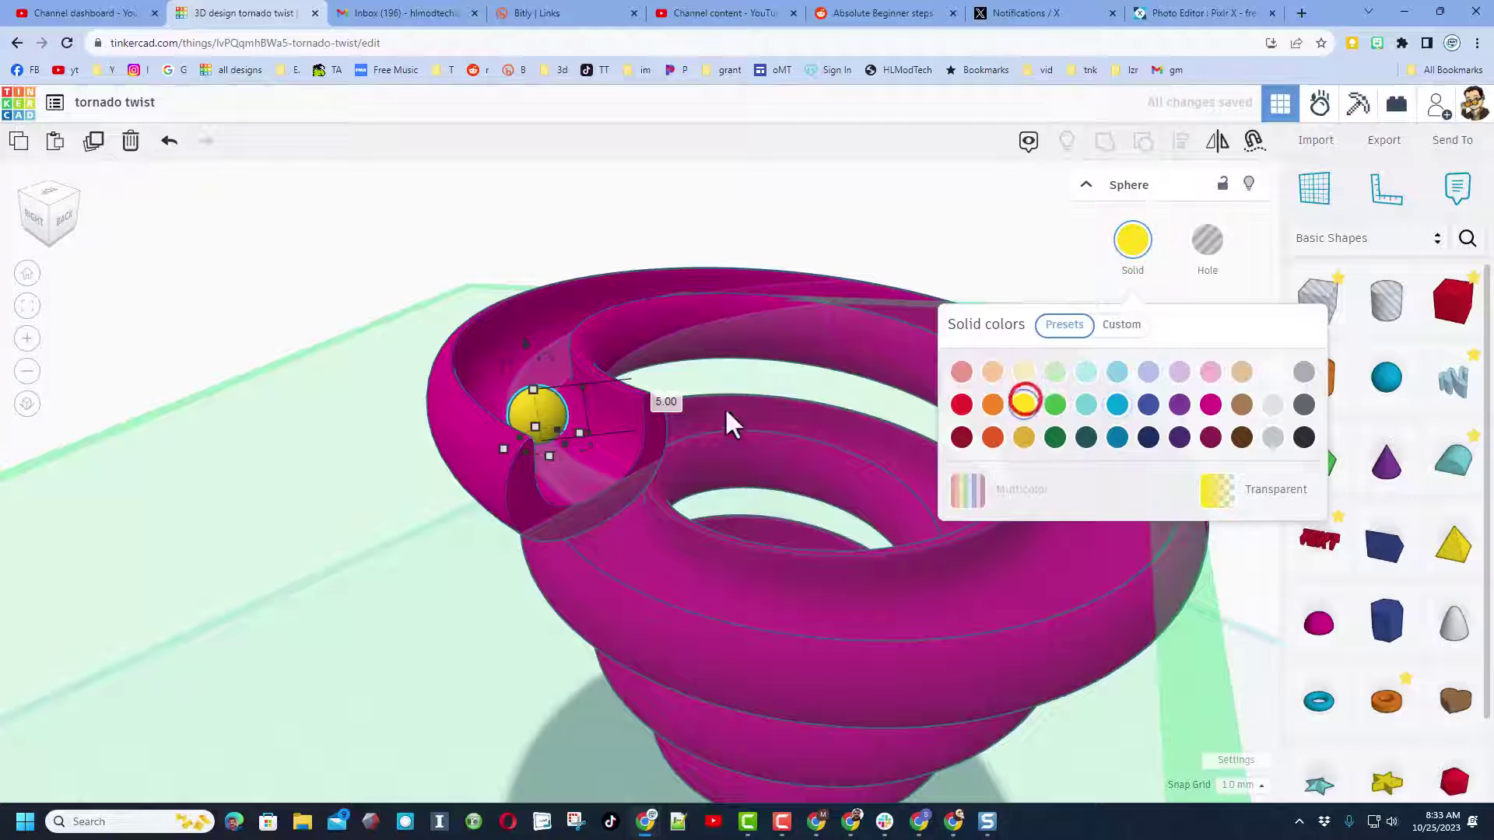
left_click(448, 230)
- Duplicate the yellow ball, move the copy along the track and colour it purple
left_click(529, 401)
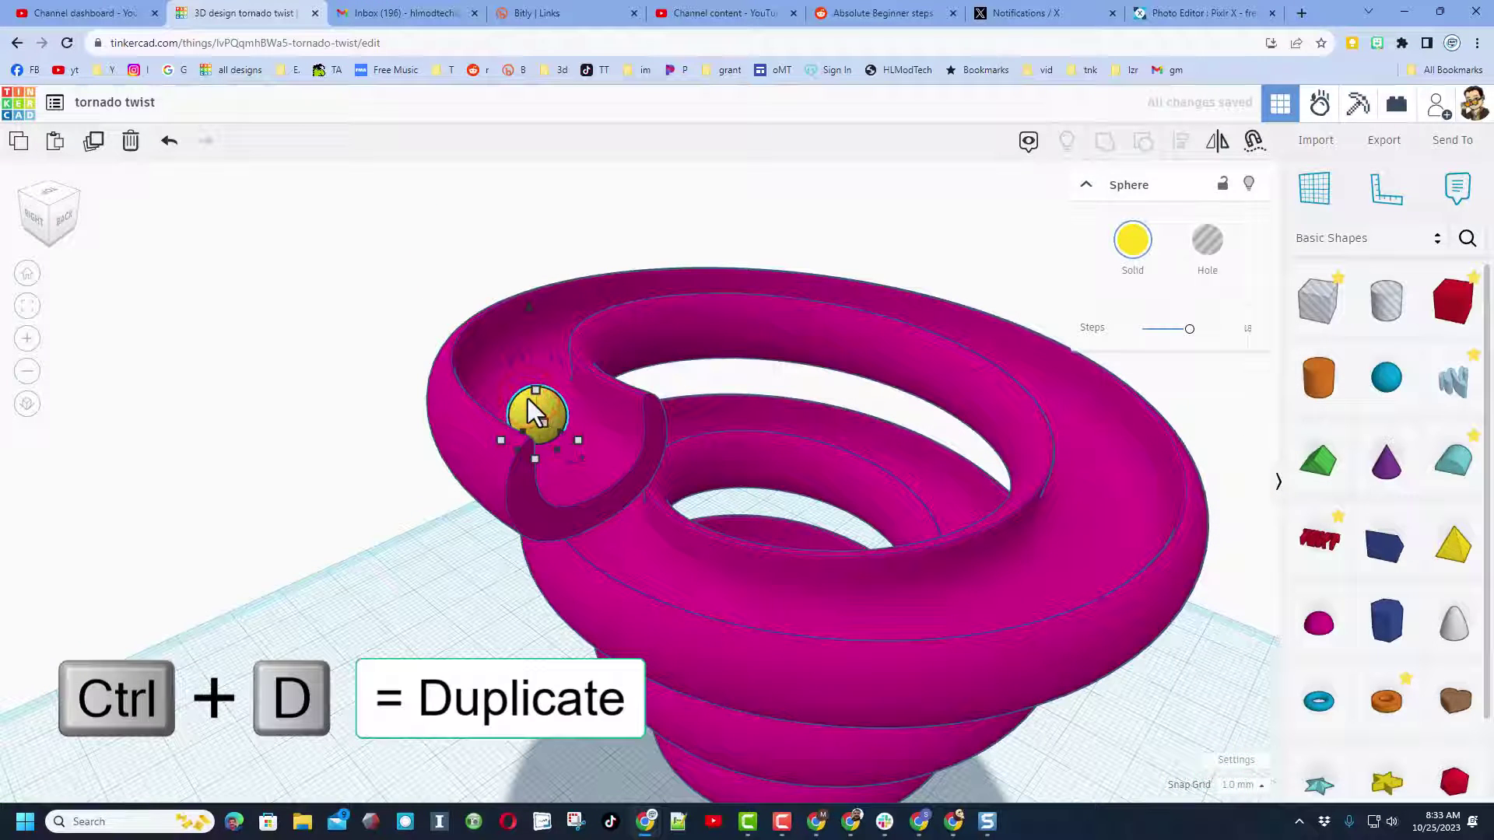
key("ctrl+d")
key("Right")
key("Right")
key("Right")
key("Right")
key("Right")
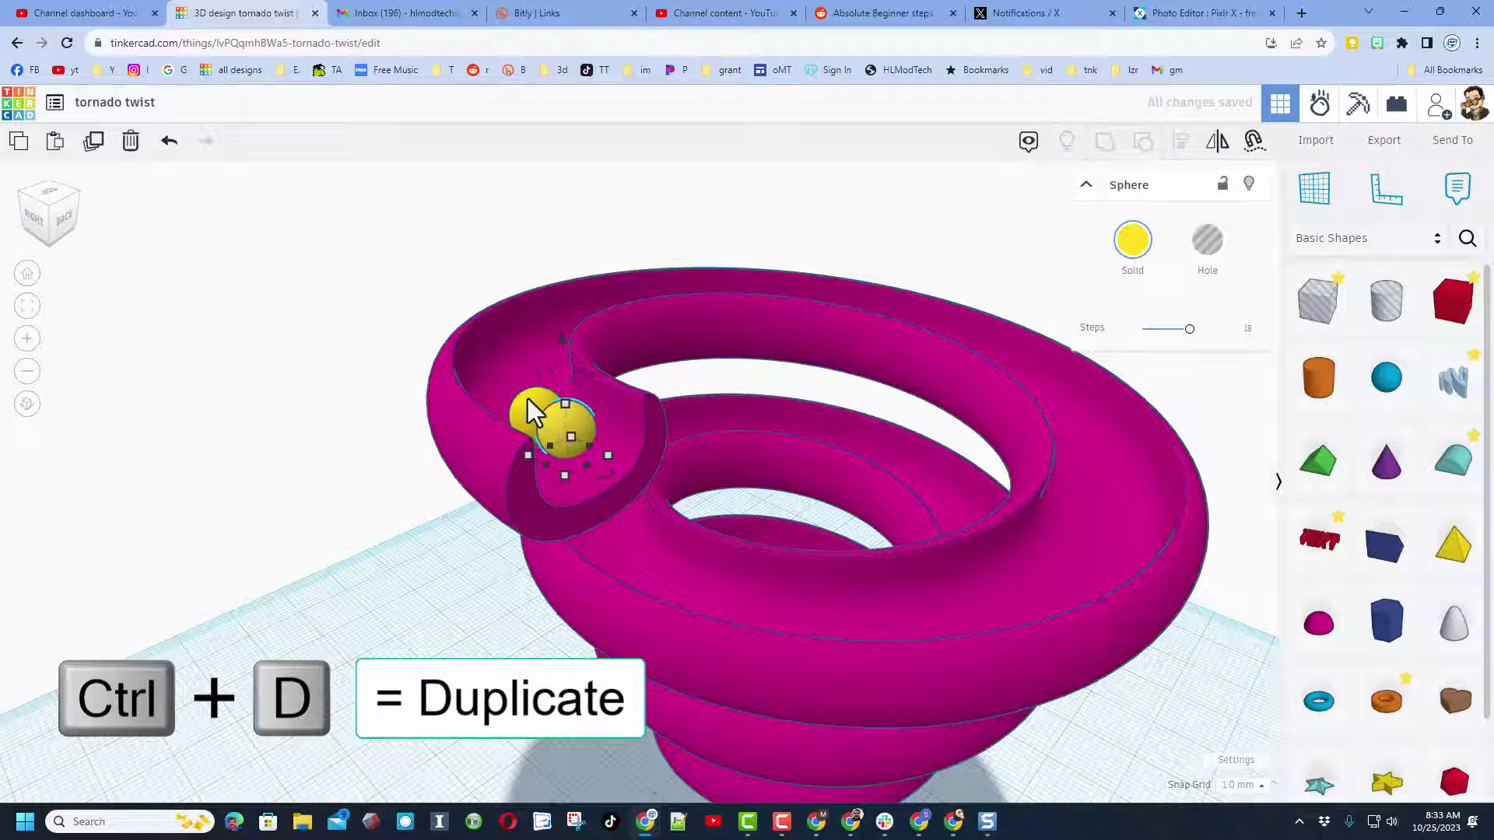
left_click(1132, 242)
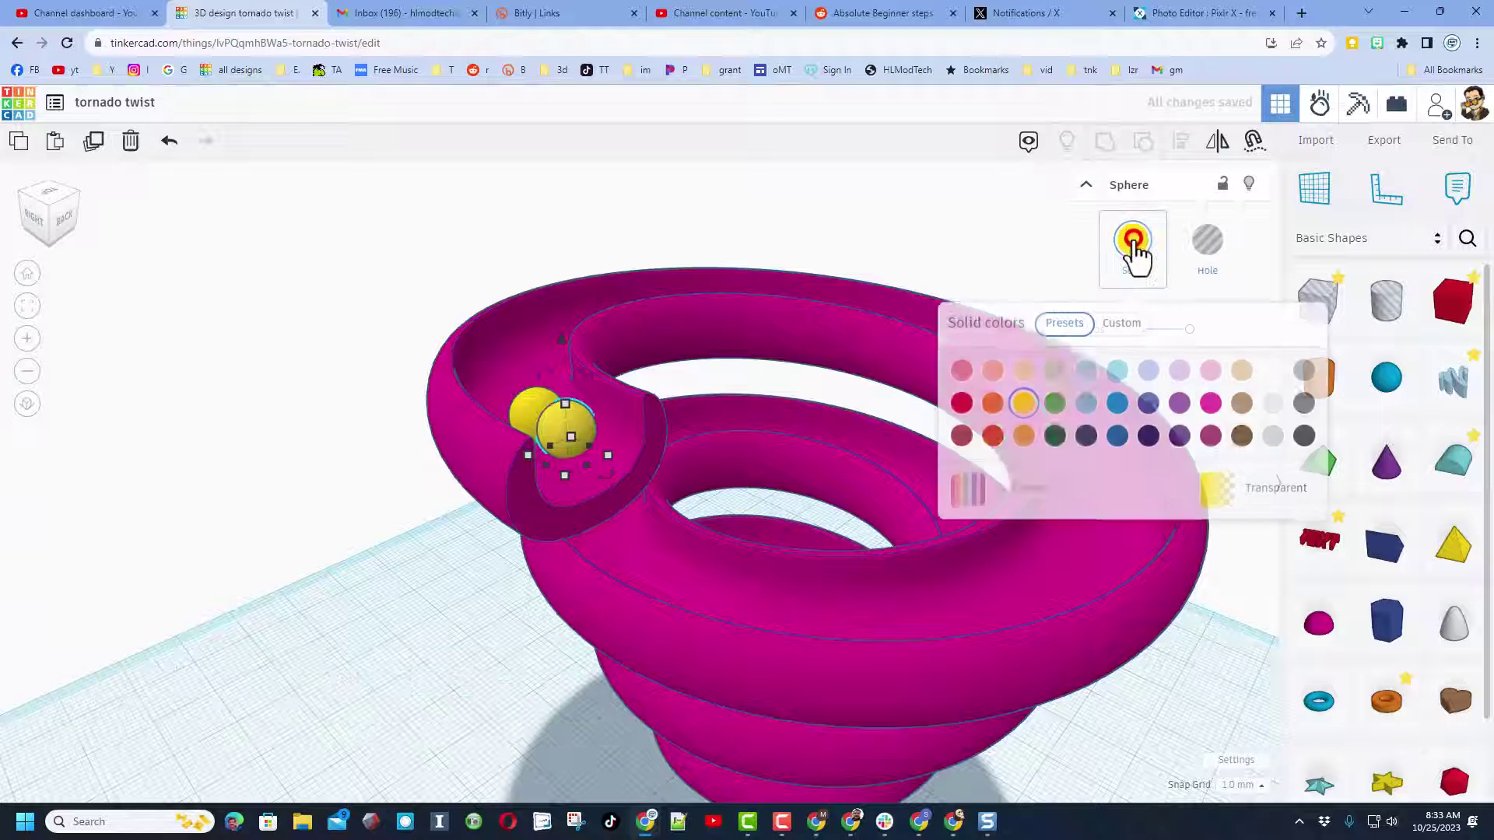
left_click(1178, 404)
- Slide another ball up the track and give it a custom bright green colour
left_click(532, 414)
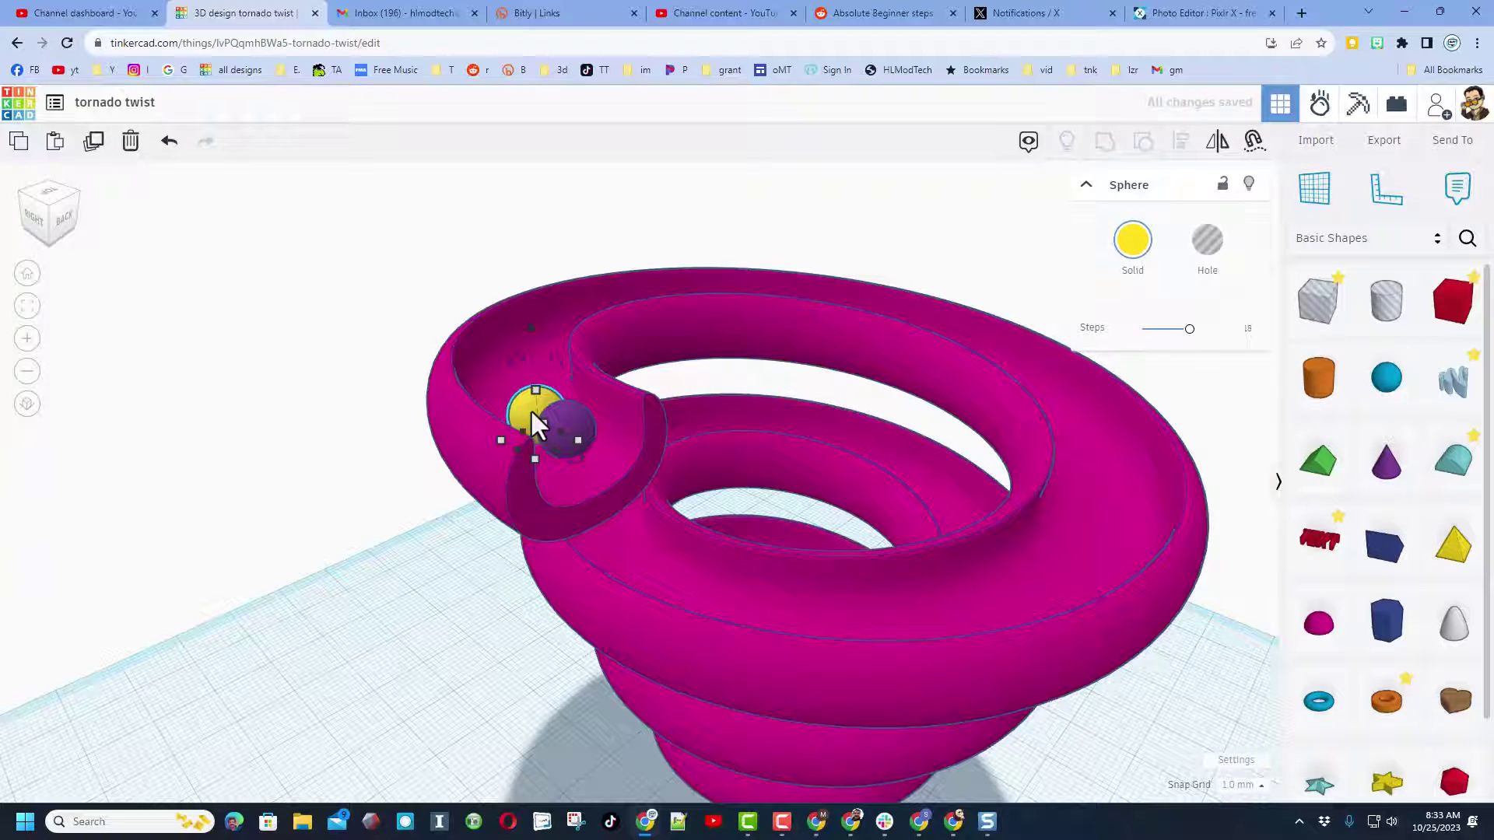
left_click_drag(532, 414, 502, 394)
left_click(1132, 240)
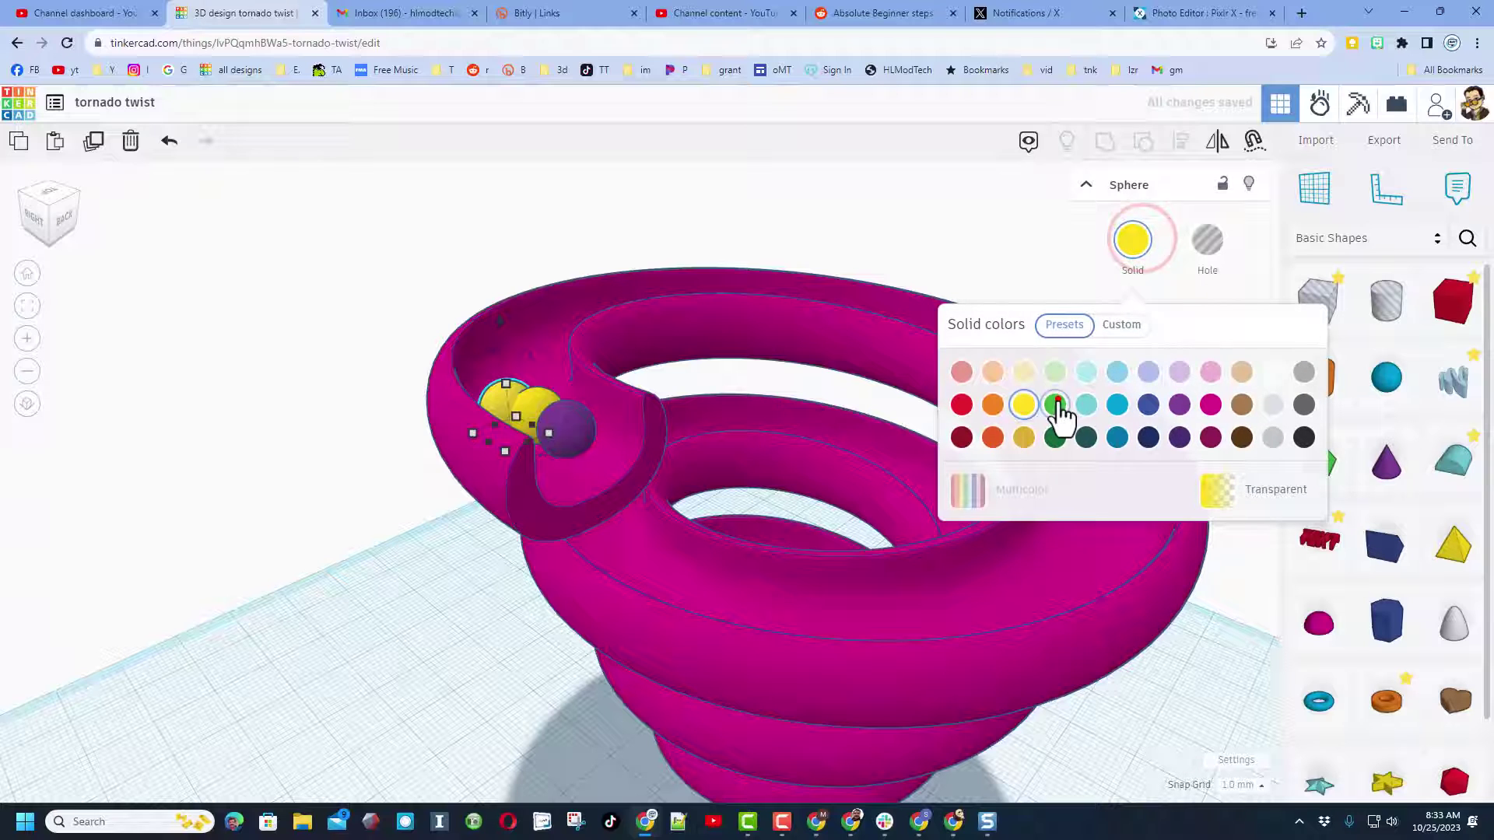
left_click(1055, 405)
left_click(1121, 324)
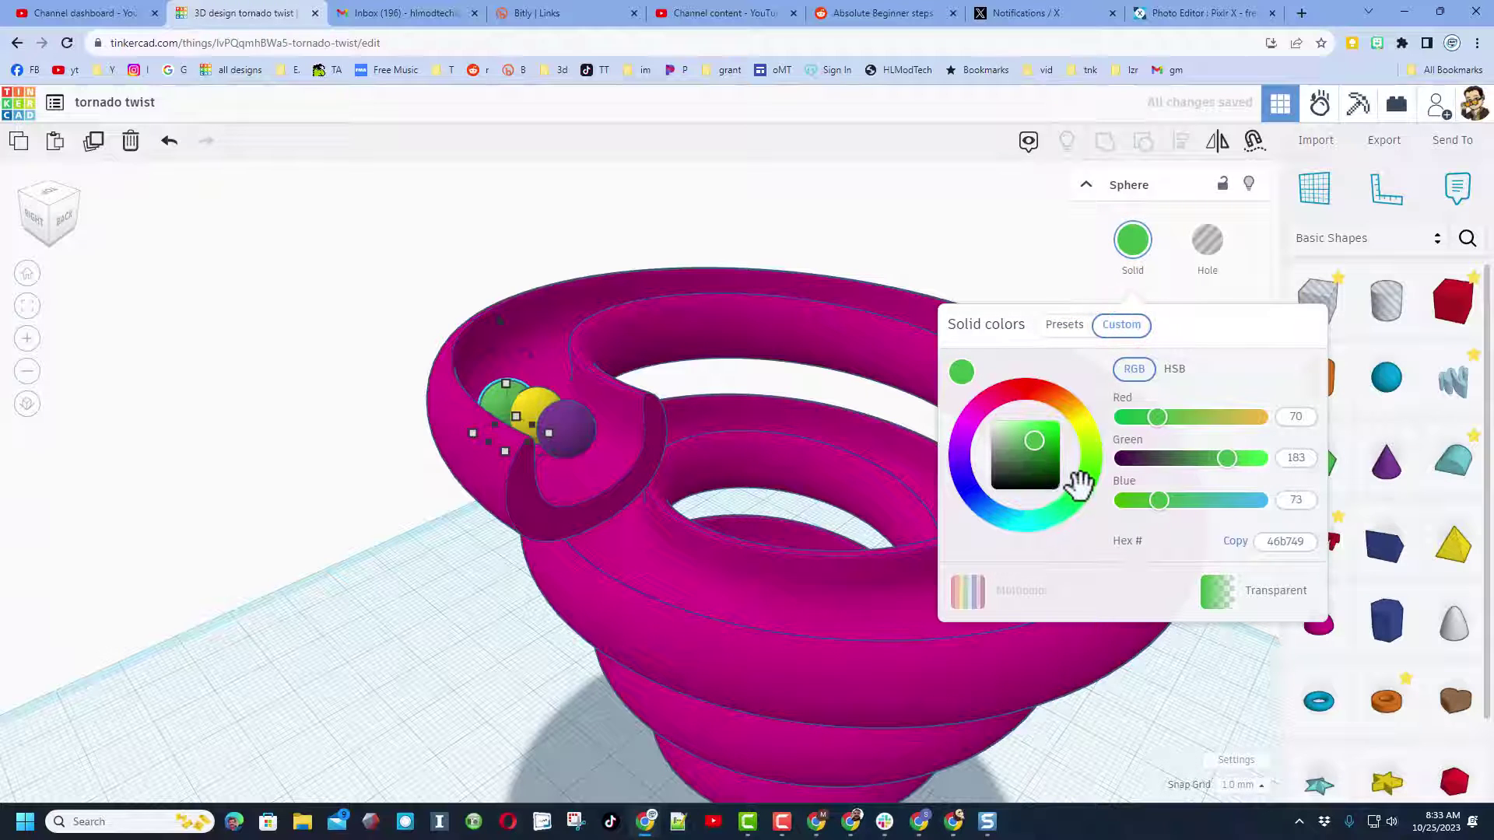
left_click_drag(1033, 442, 1118, 401)
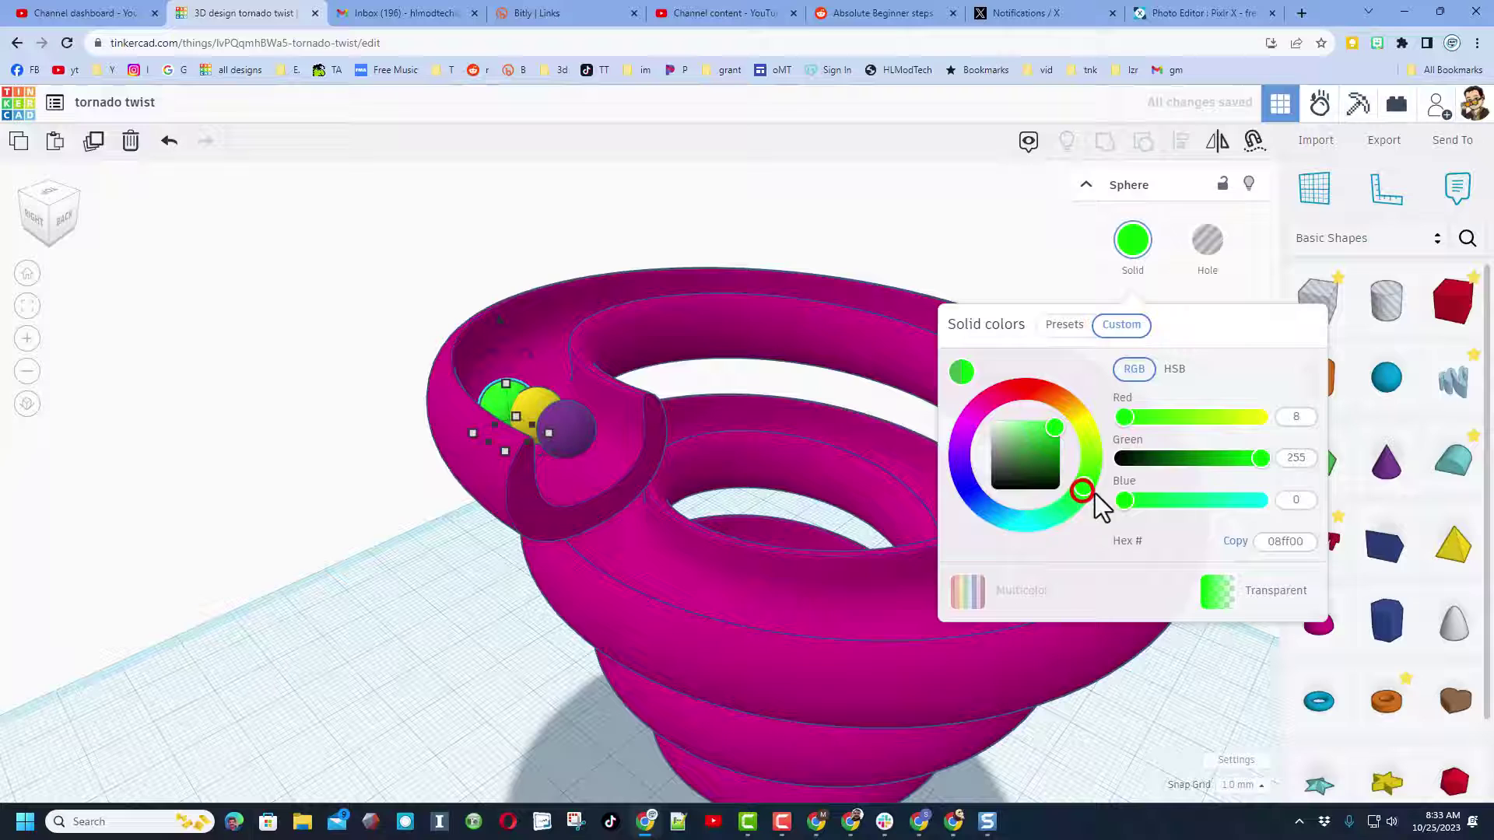
left_click_drag(1096, 494, 1109, 487)
right_click_drag(436, 212, 403, 554)
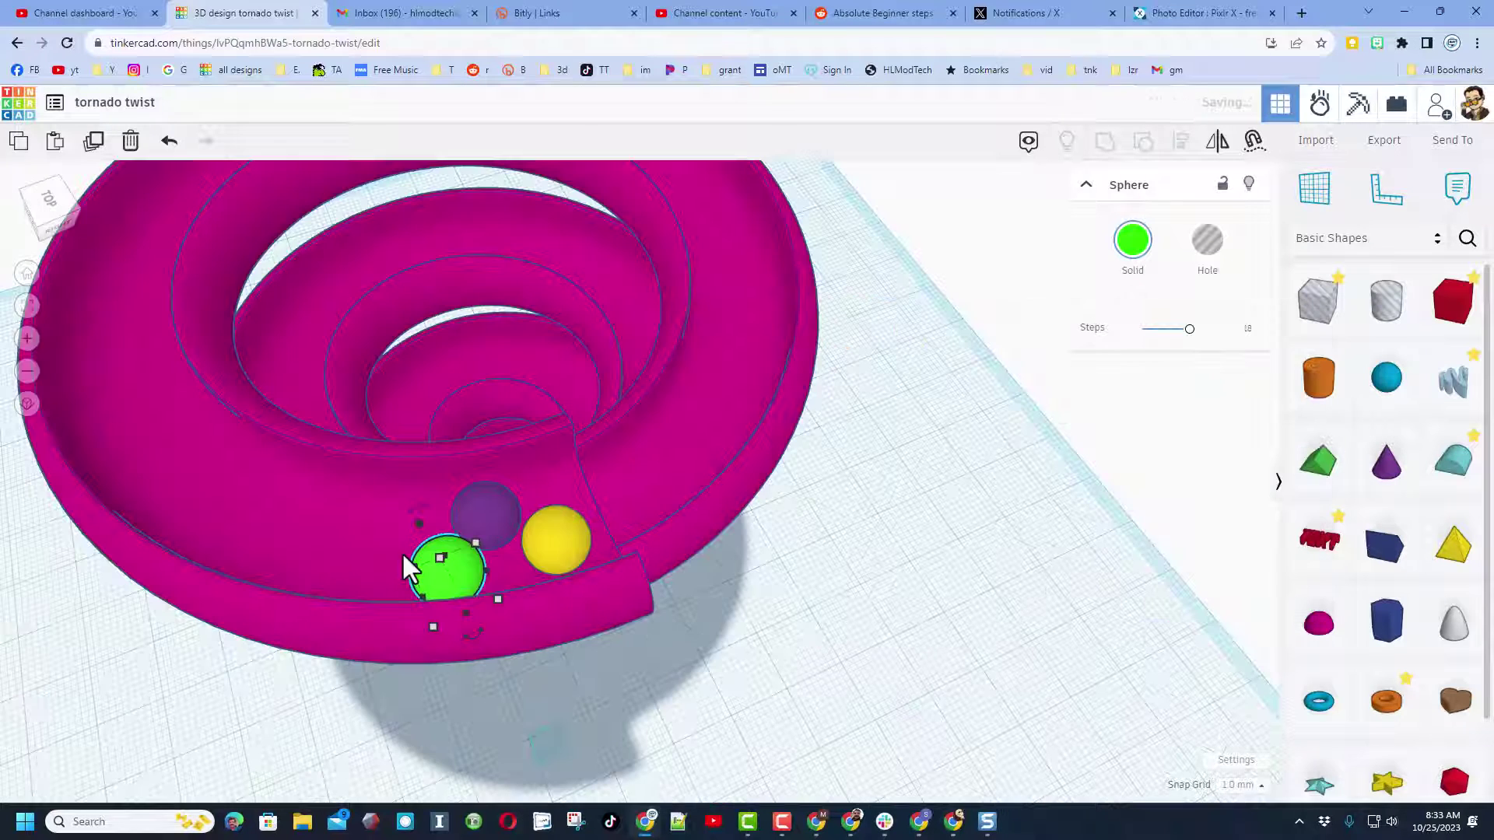
key("Left")
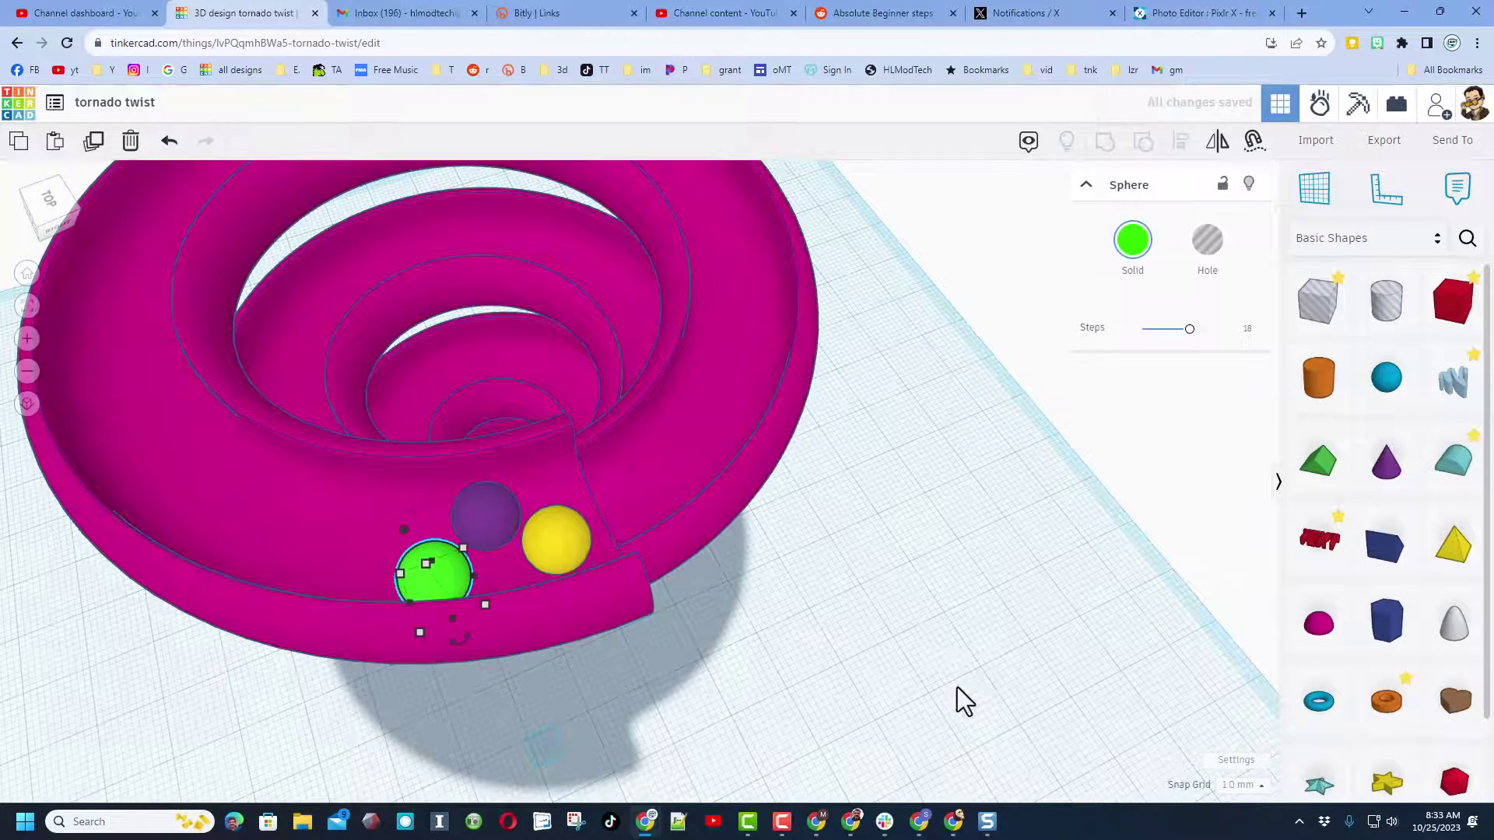
right_click_drag(956, 688, 805, 474)
scroll(762, 490, "down", 5)
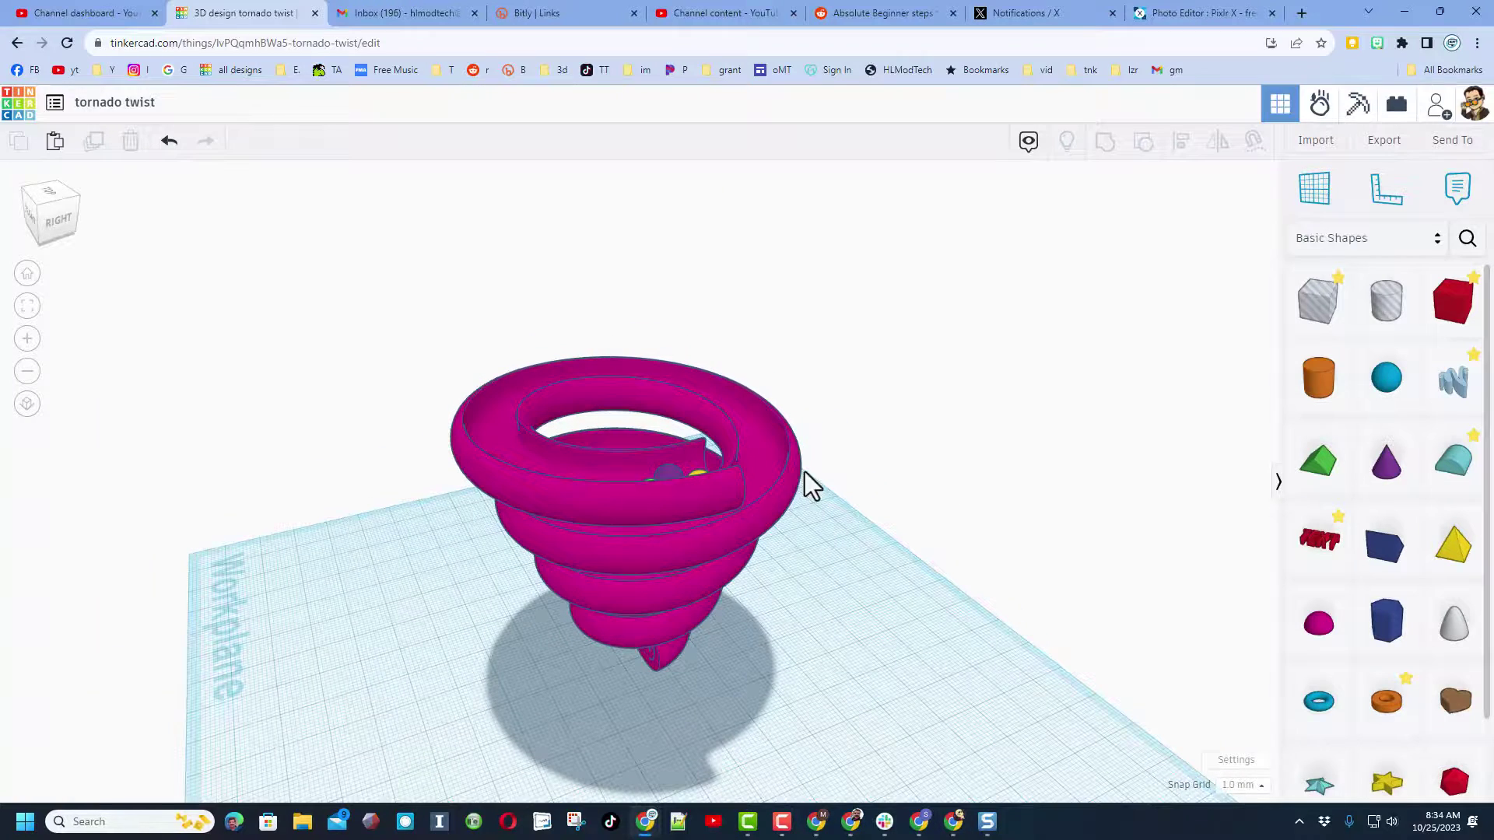
- Load the tornado and its three balls into Sim Lab and orbit to view them
left_click(1319, 109)
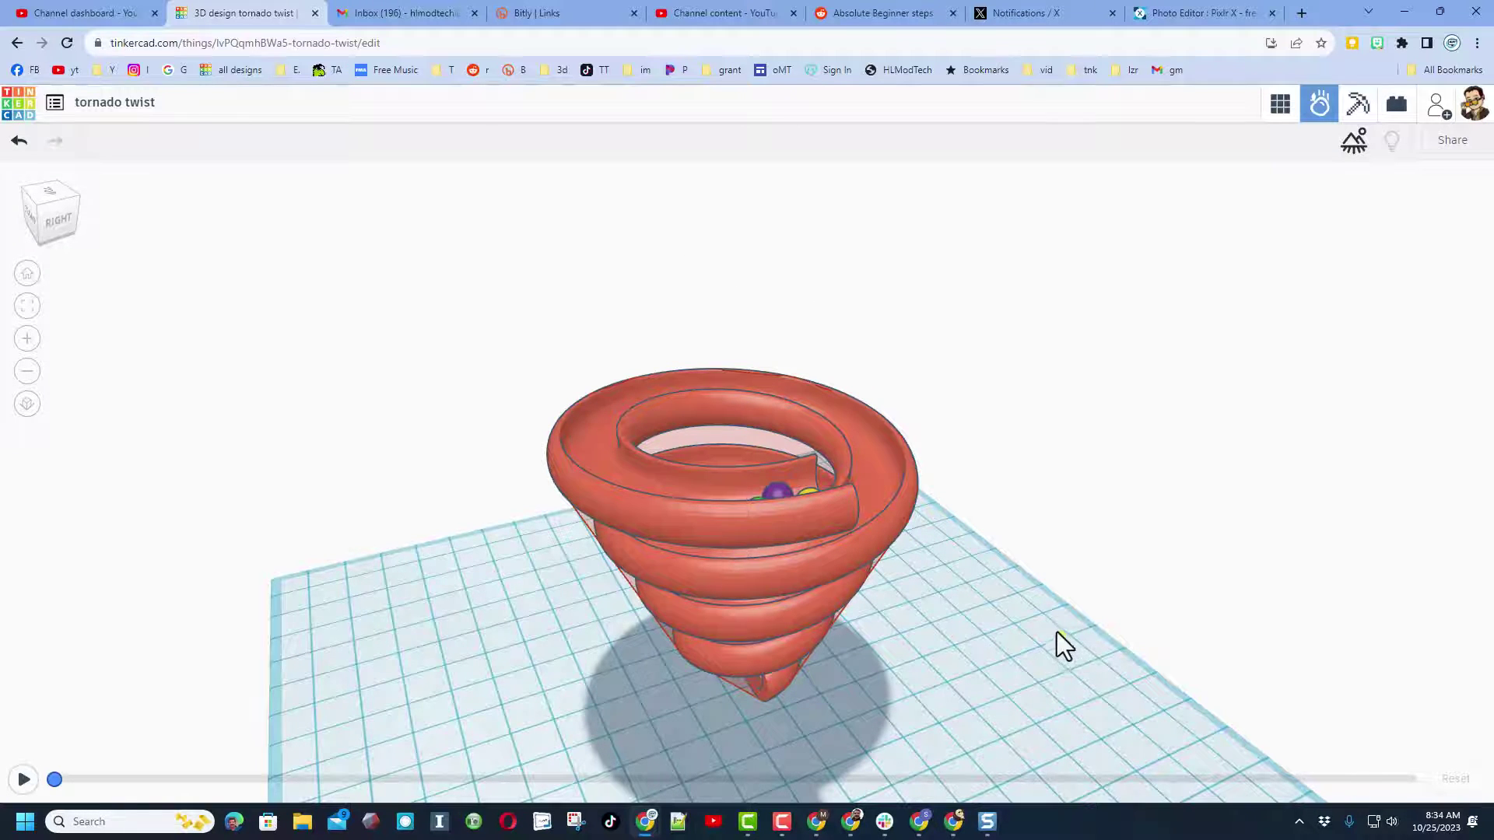
right_click_drag(1056, 632, 1004, 605)
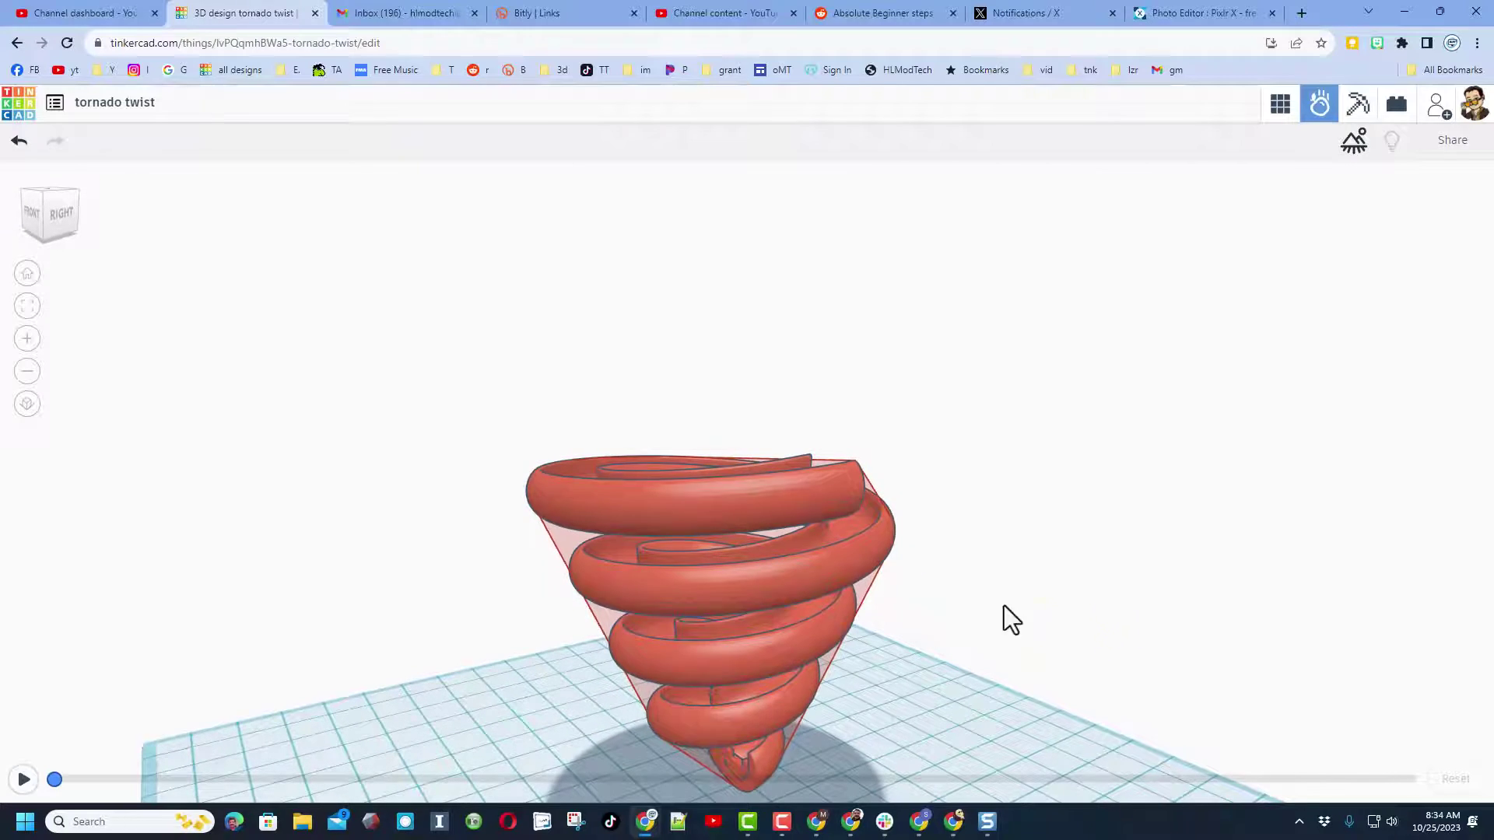
mouse_move(741, 587)
right_mouse_down()
mouse_move(918, 668)
mouse_move(693, 583)
mouse_move(713, 617)
mouse_move(829, 594)
mouse_move(782, 588)
mouse_move(799, 617)
mouse_move(724, 601)
right_mouse_up()
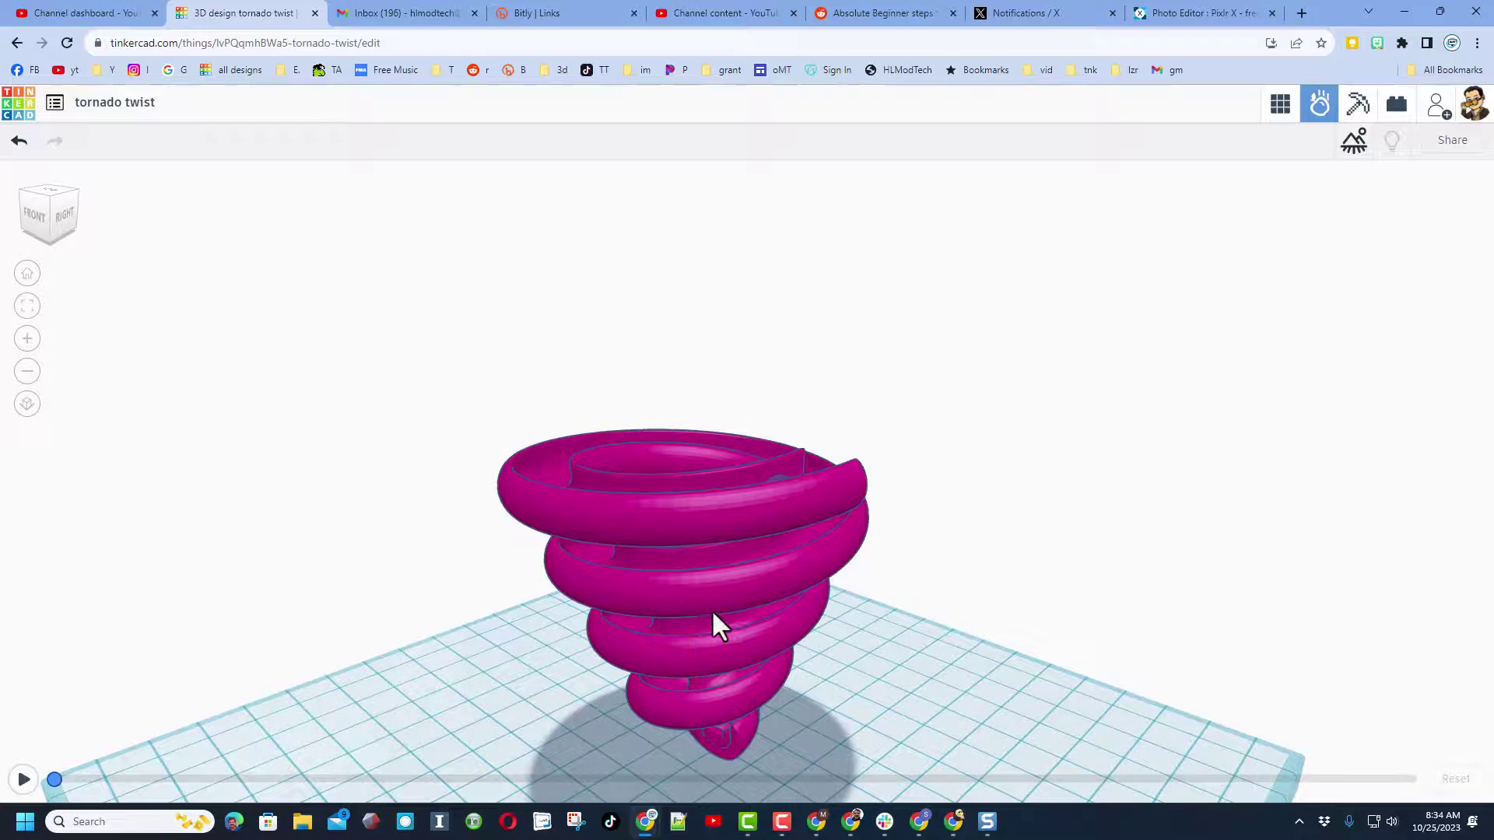
- Lock the helix as a static shape in Sim Lab
left_click(773, 520)
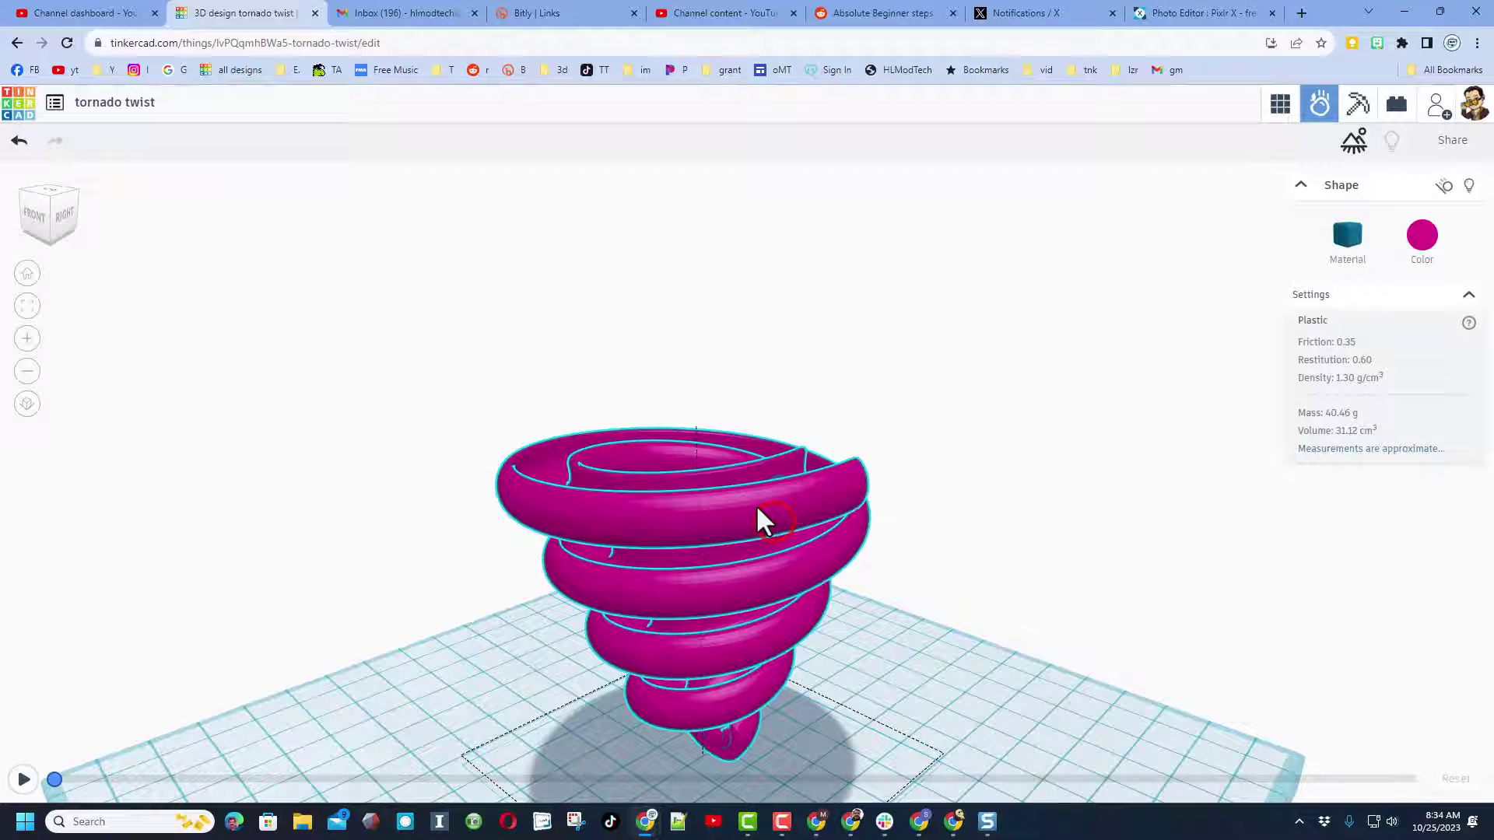
left_click(1441, 187)
right_click_drag(910, 442, 718, 504)
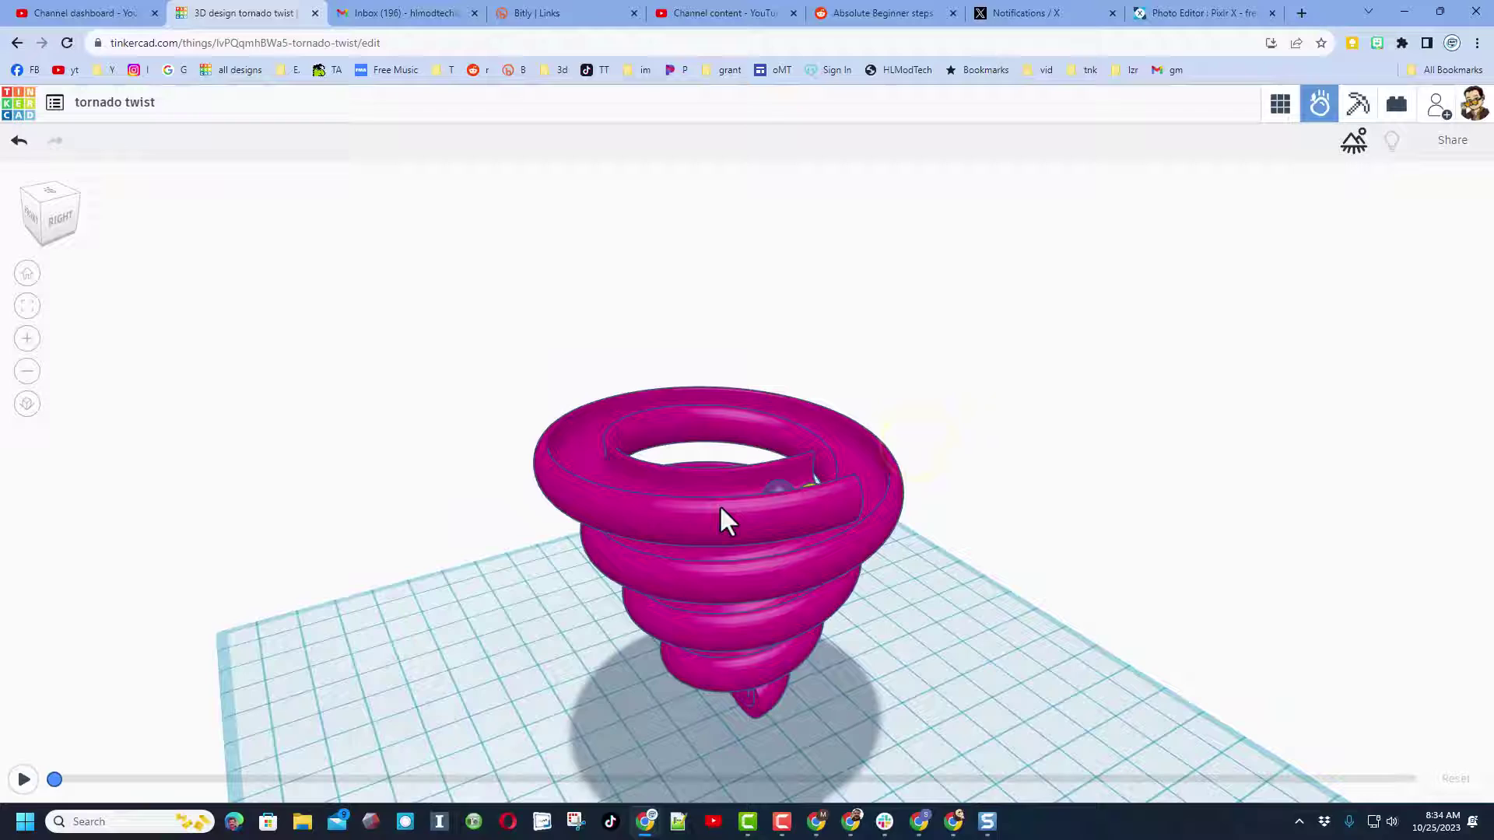
left_click(758, 510)
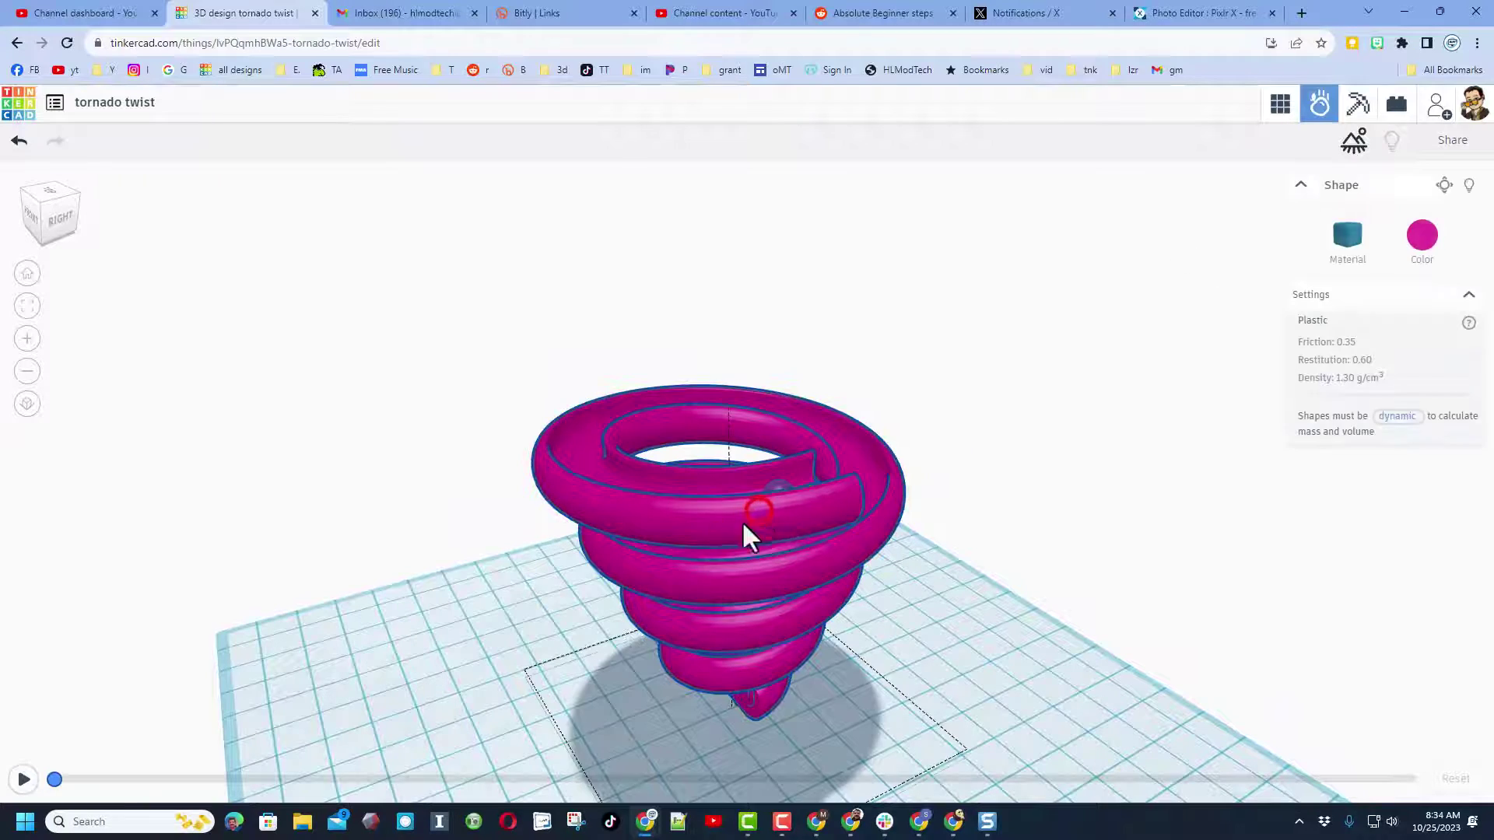
right_click_drag(1014, 448, 1105, 414)
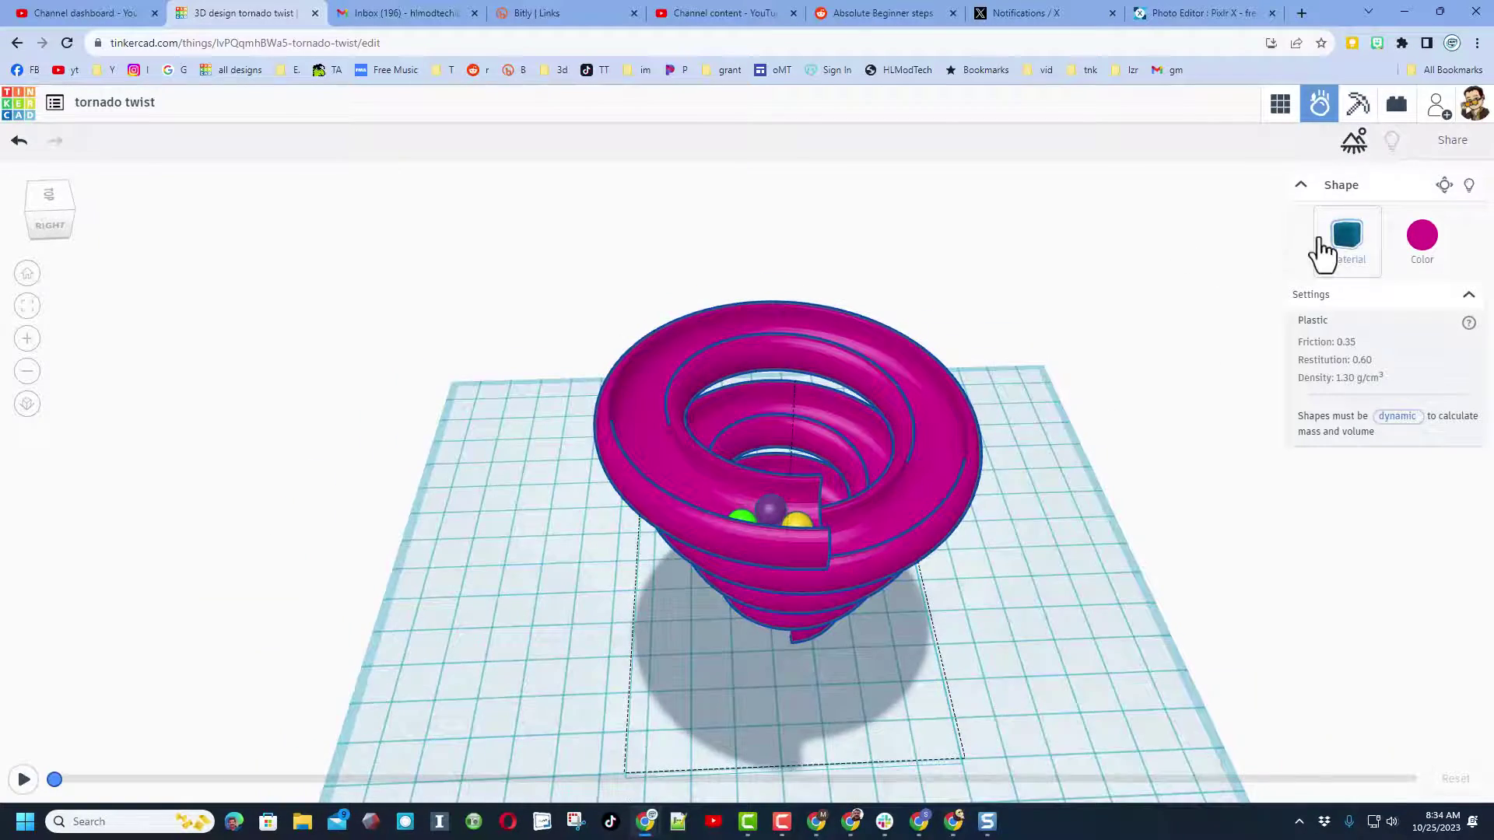
right_click_drag(1260, 354, 766, 537)
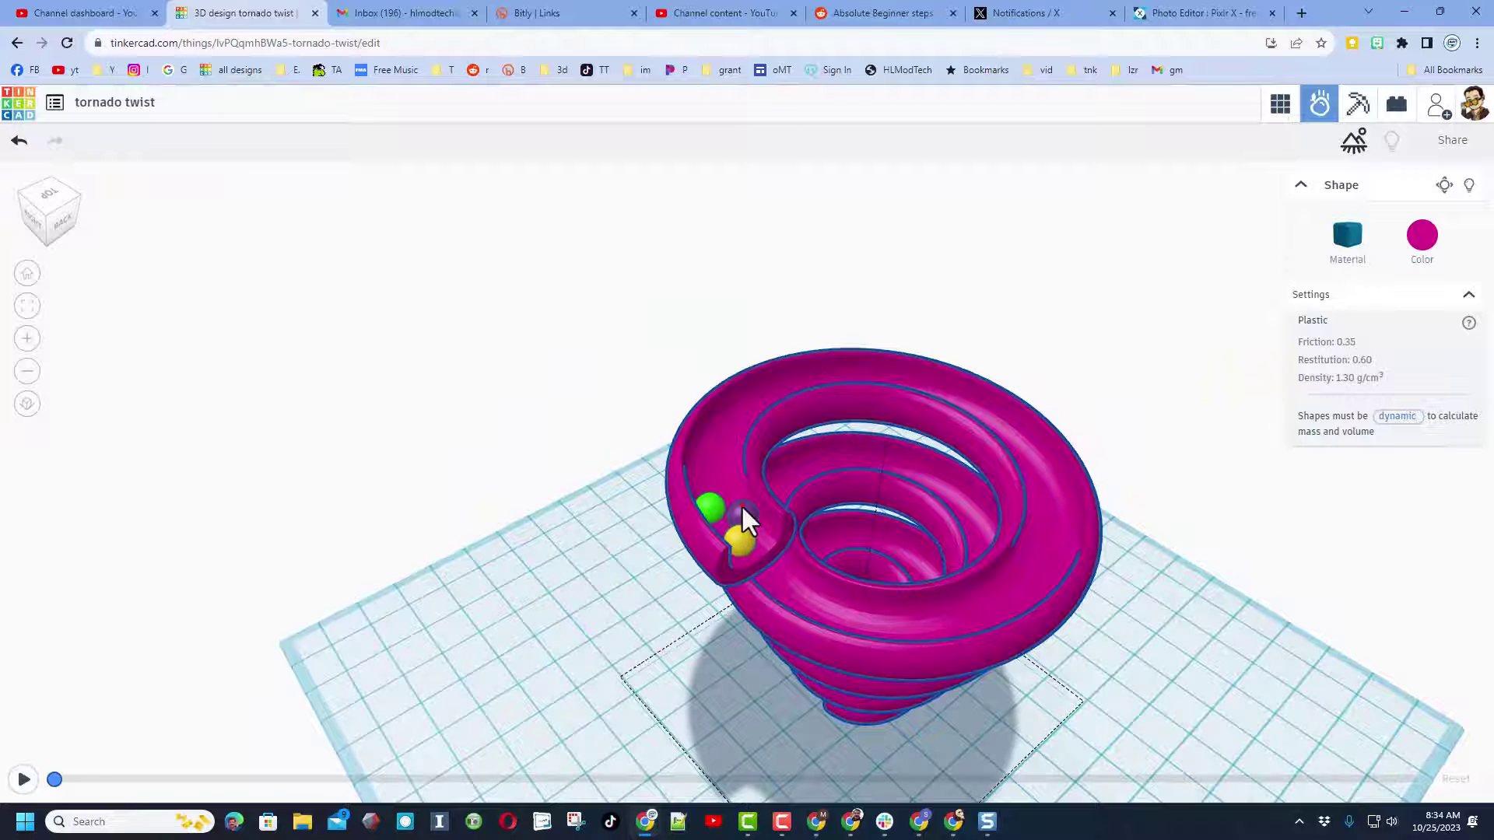
- Select the purple, green and yellow balls, then orbit to a right-side view
left_click(741, 505)
left_click(706, 502)
left_click(735, 537)
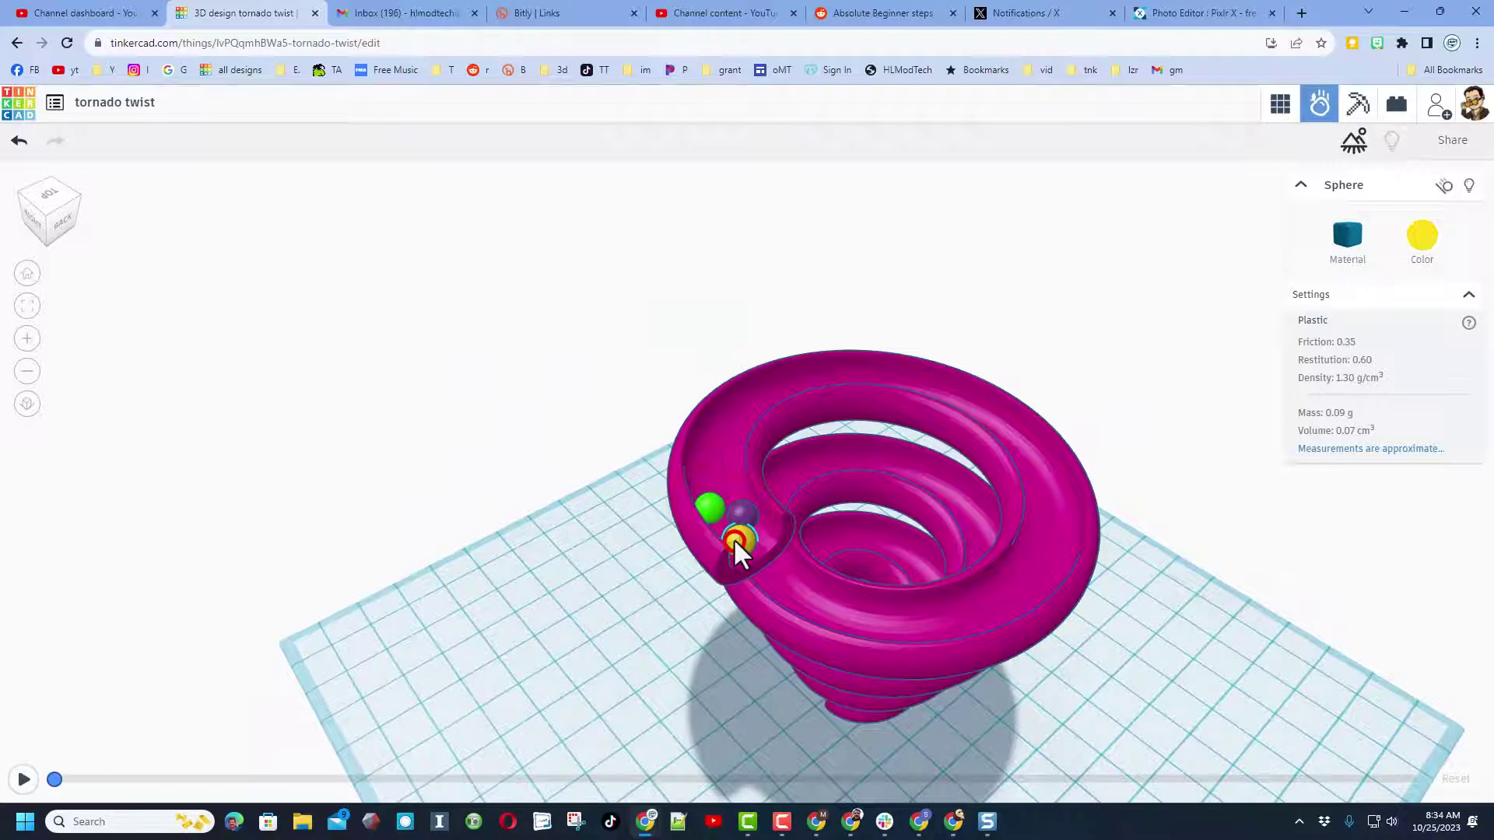
right_click_drag(734, 539, 1159, 525)
scroll(1089, 553, "down", 3)
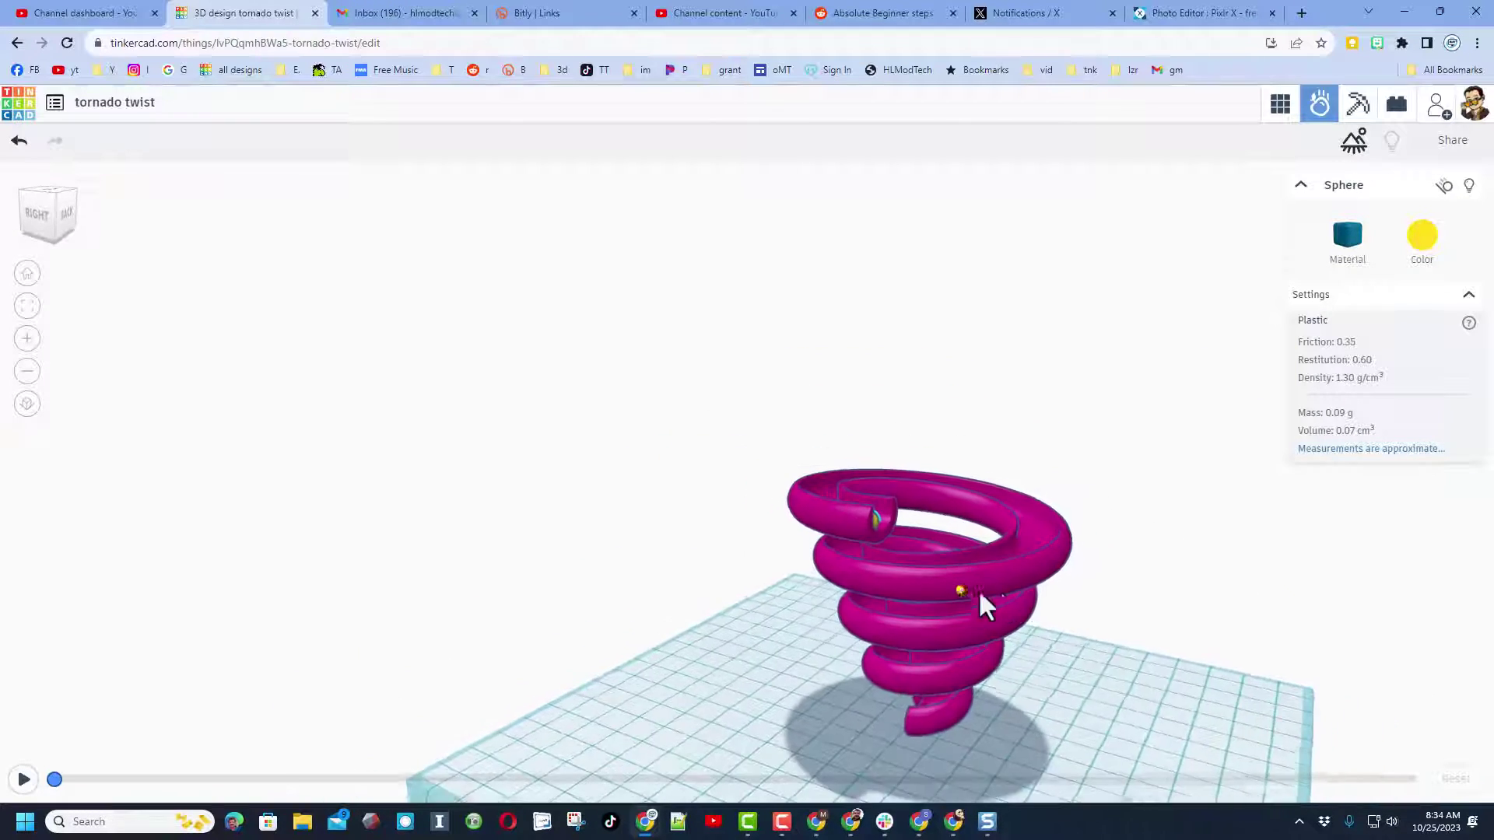
right_click_drag(978, 590, 1122, 604)
- Run the simulation, watch the balls roll down from several angles, then reset it
left_click(21, 780)
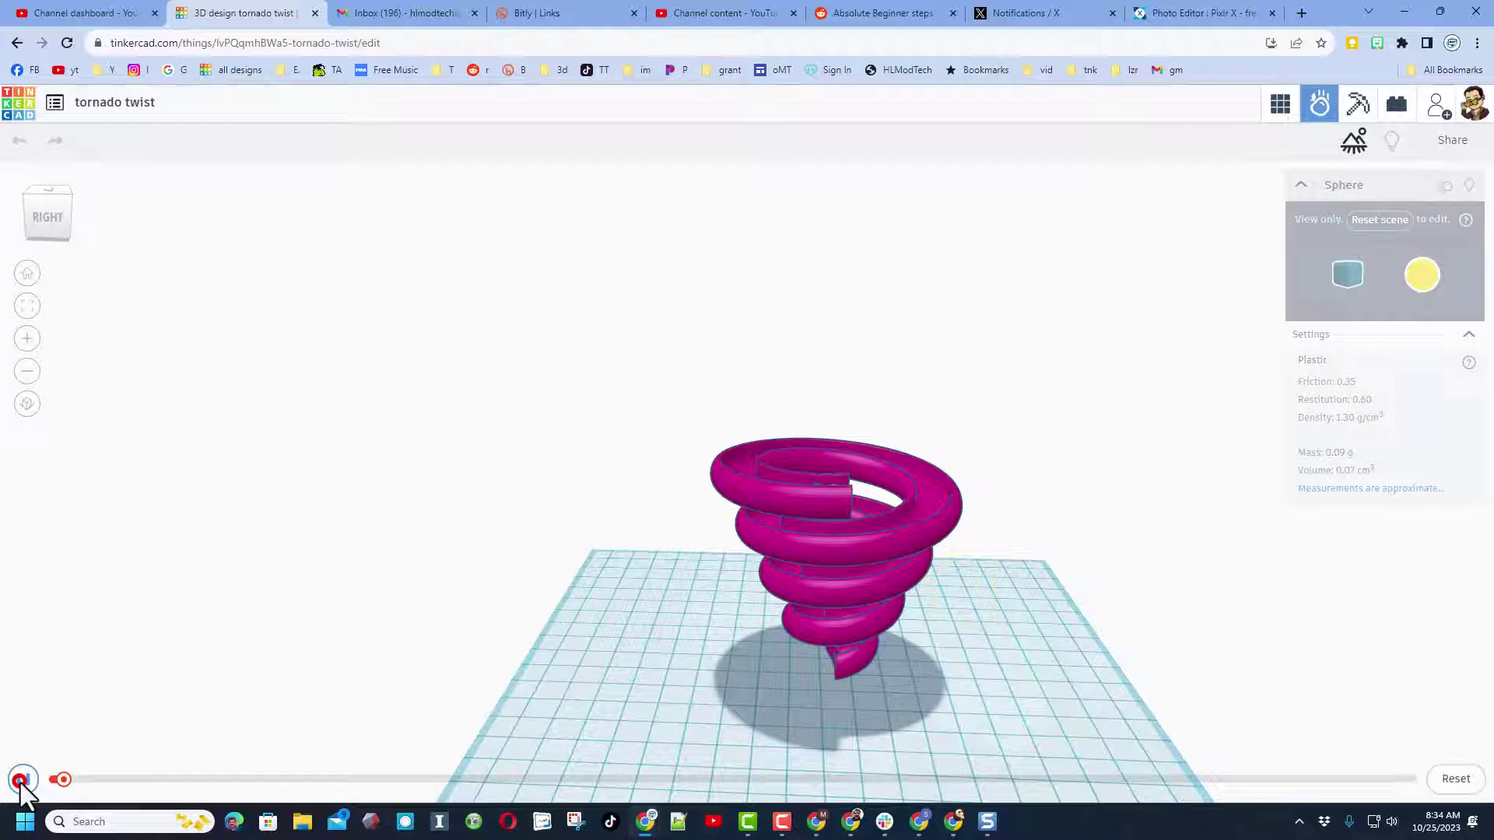
right_click_drag(741, 515, 991, 549)
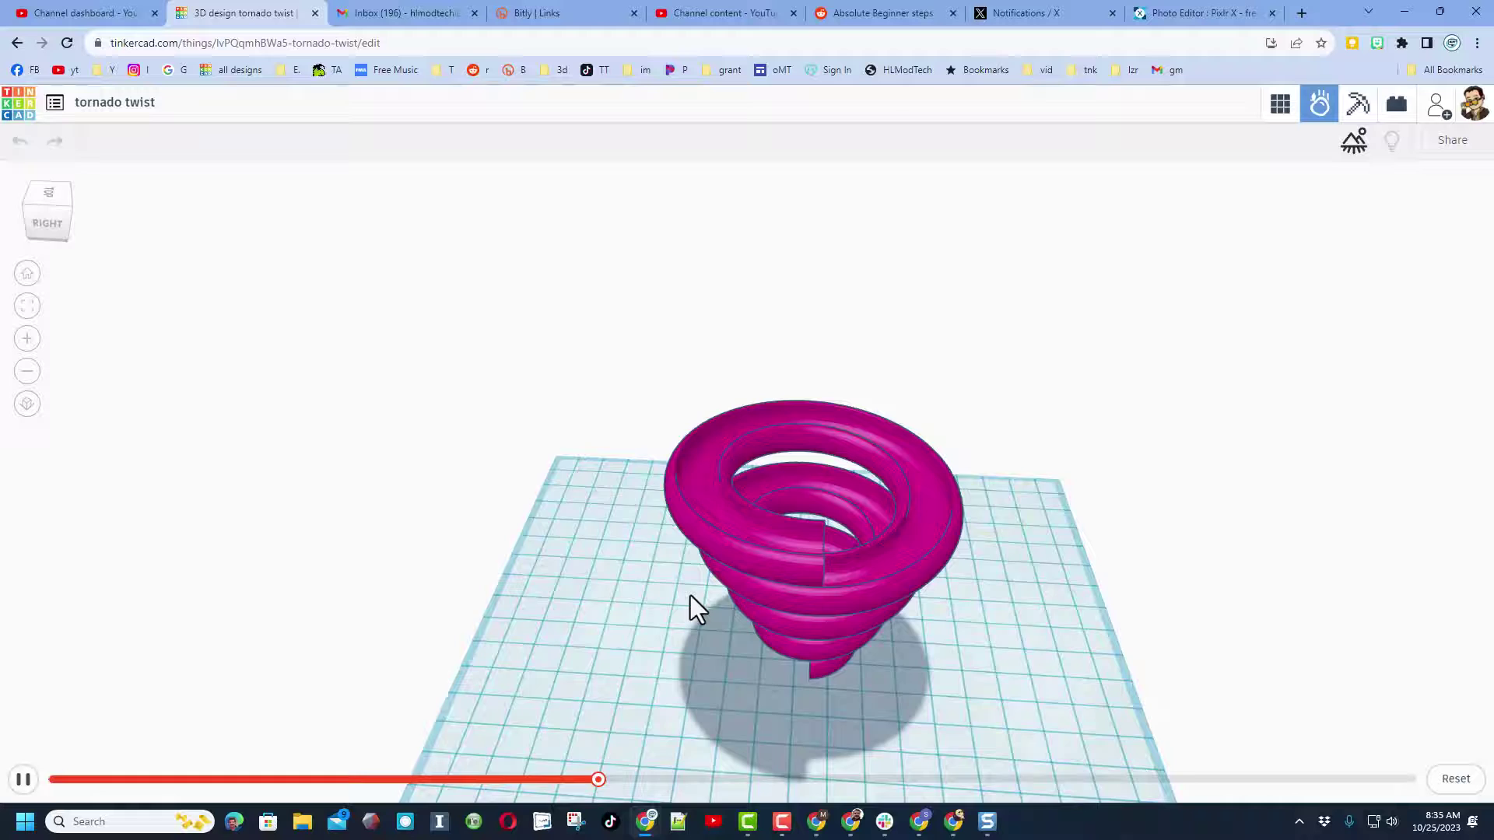
right_click_drag(690, 595, 720, 531)
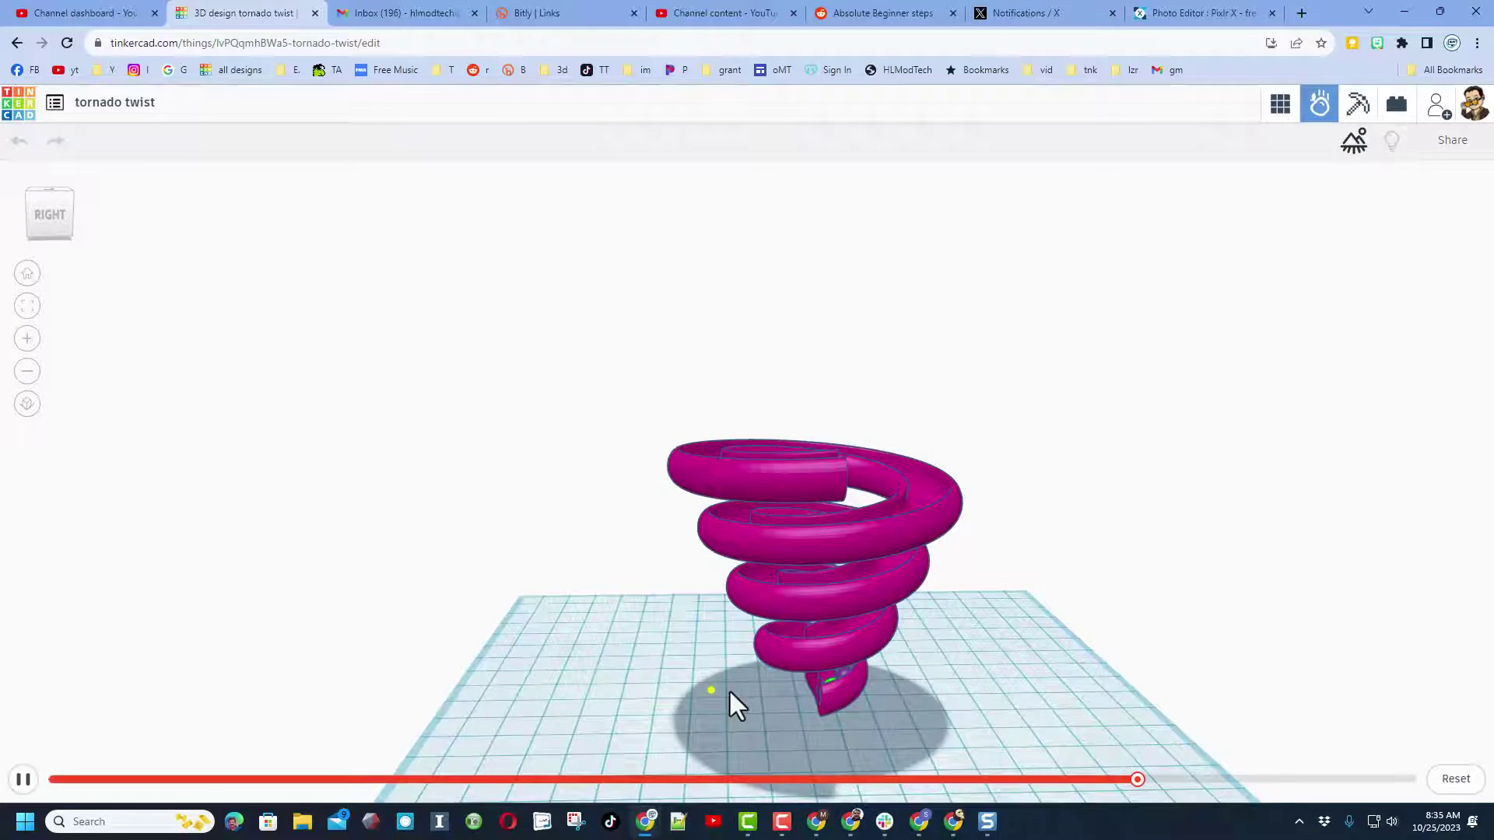
right_click_drag(731, 700, 861, 729)
scroll(862, 730, "up", 10)
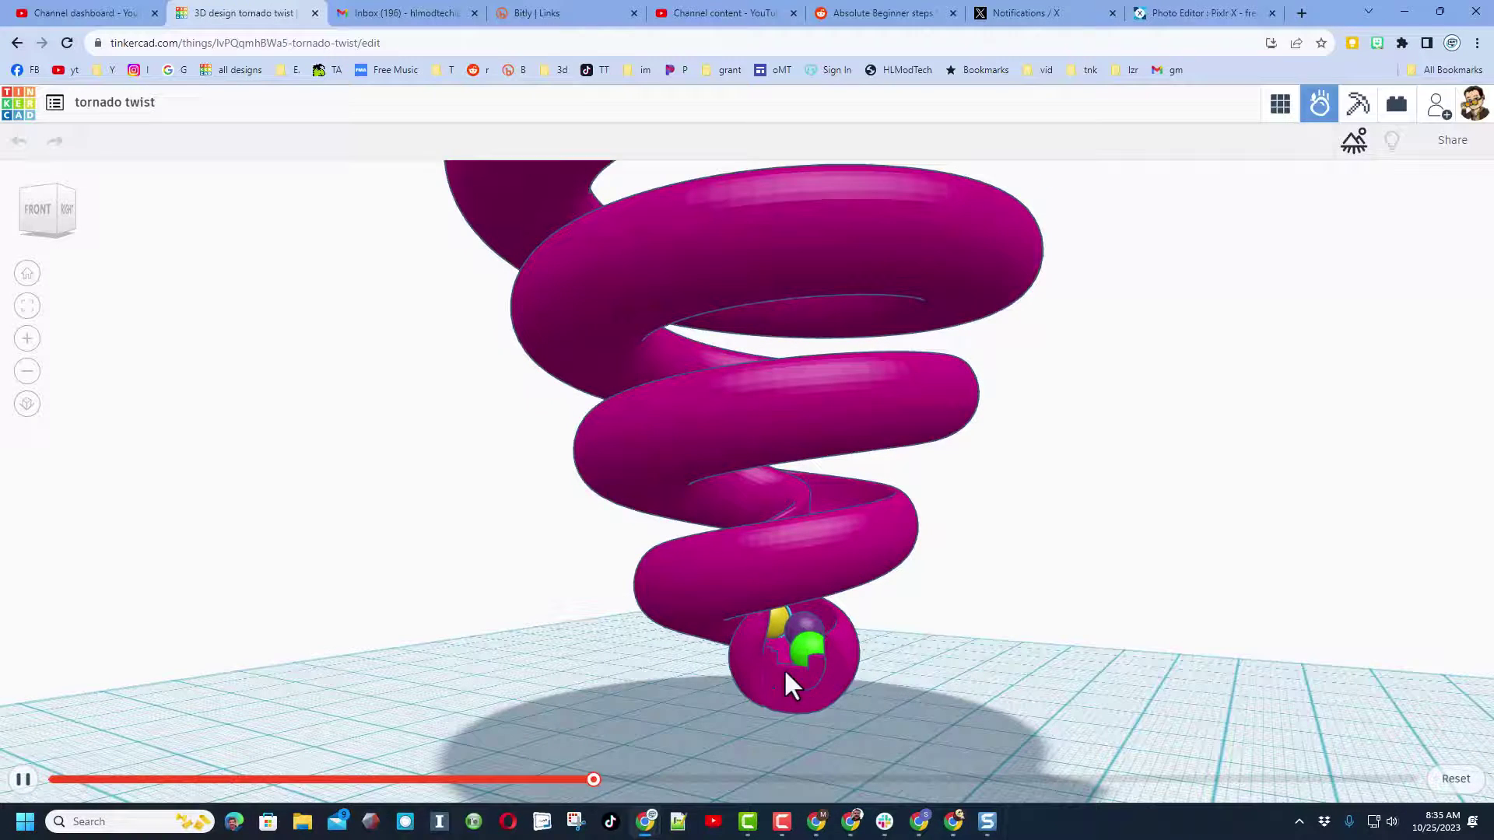
left_click(1456, 779)
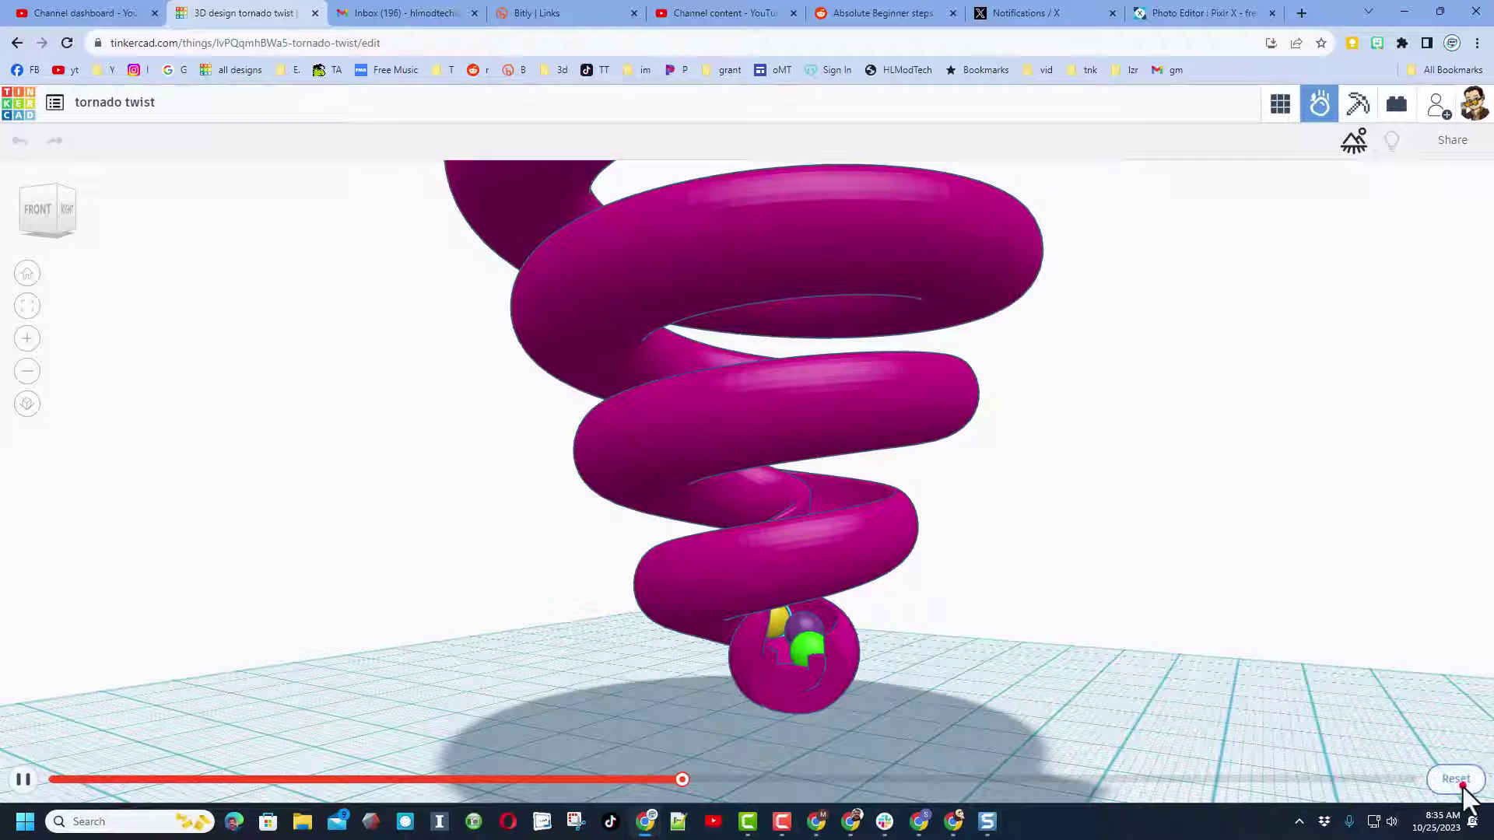
- Back in 3D Design, add a Basic Shapes sphere as a hole at the bottom ball
left_click(1280, 105)
left_click(810, 573)
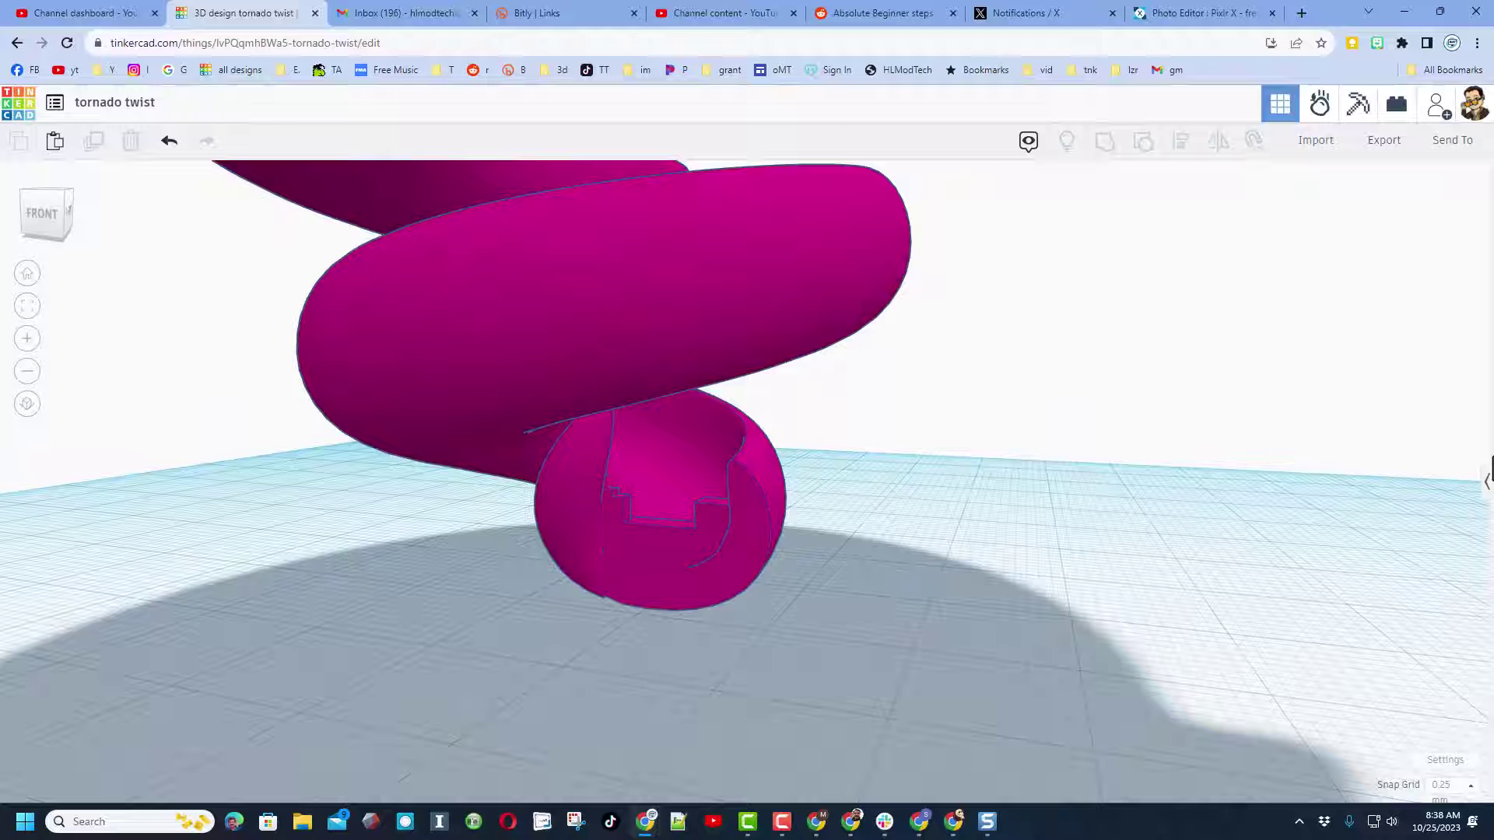
left_click(1487, 489)
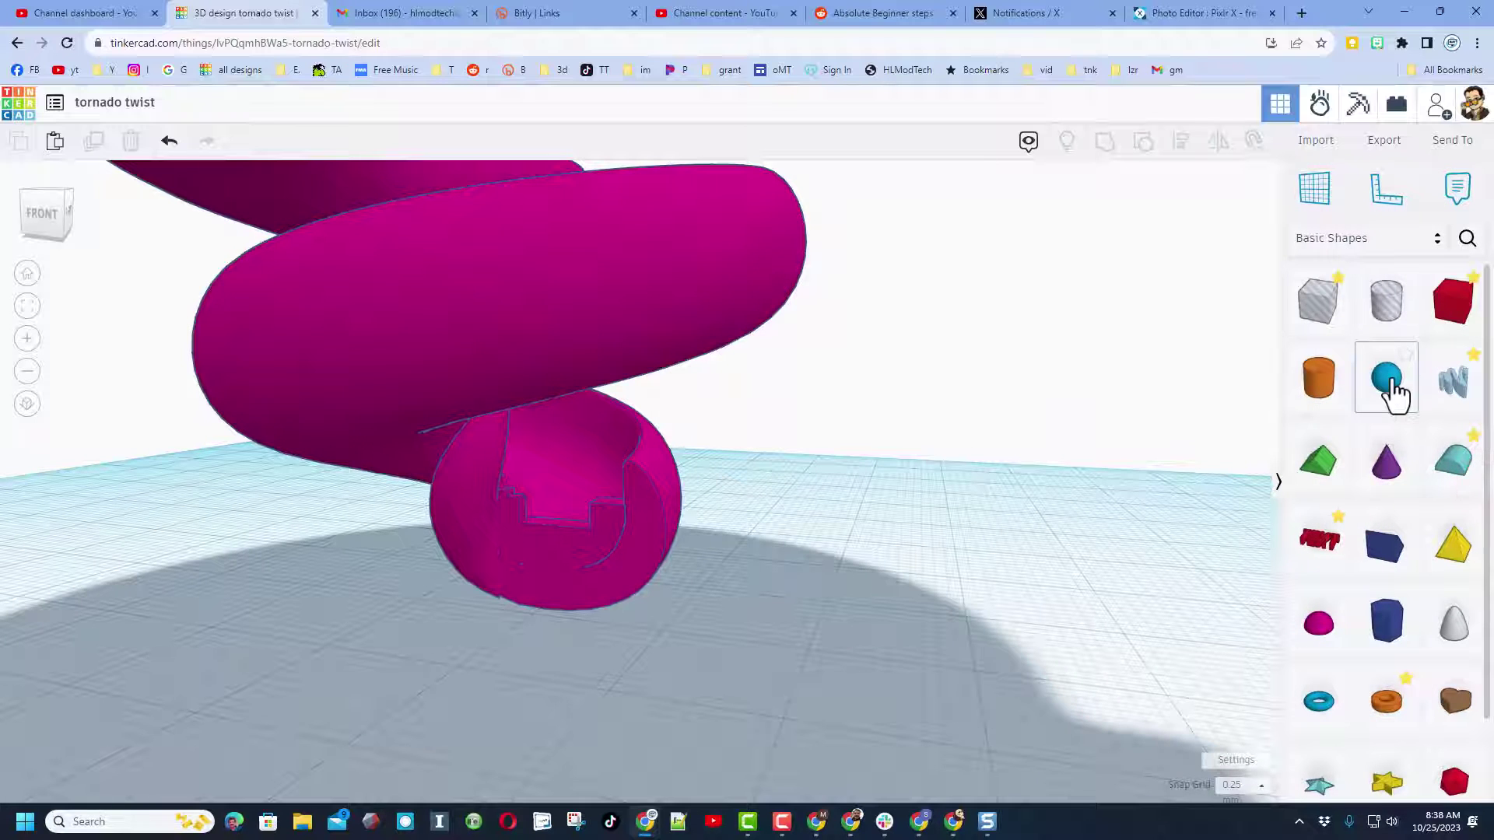
left_click(1387, 373)
left_click(576, 699)
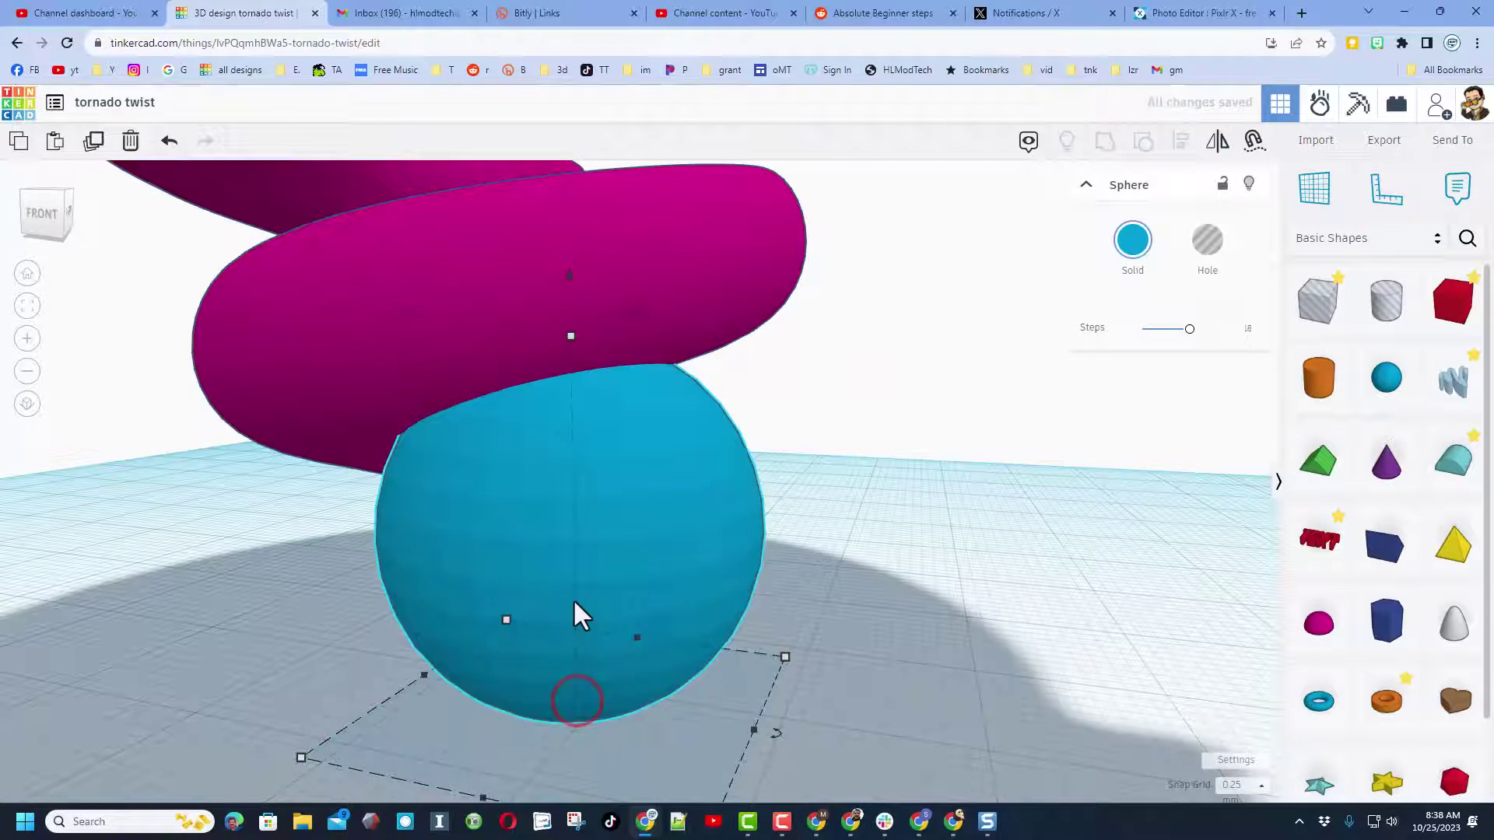
left_click_drag(573, 599, 519, 582)
left_click(1208, 243)
left_click(580, 428, "shift")
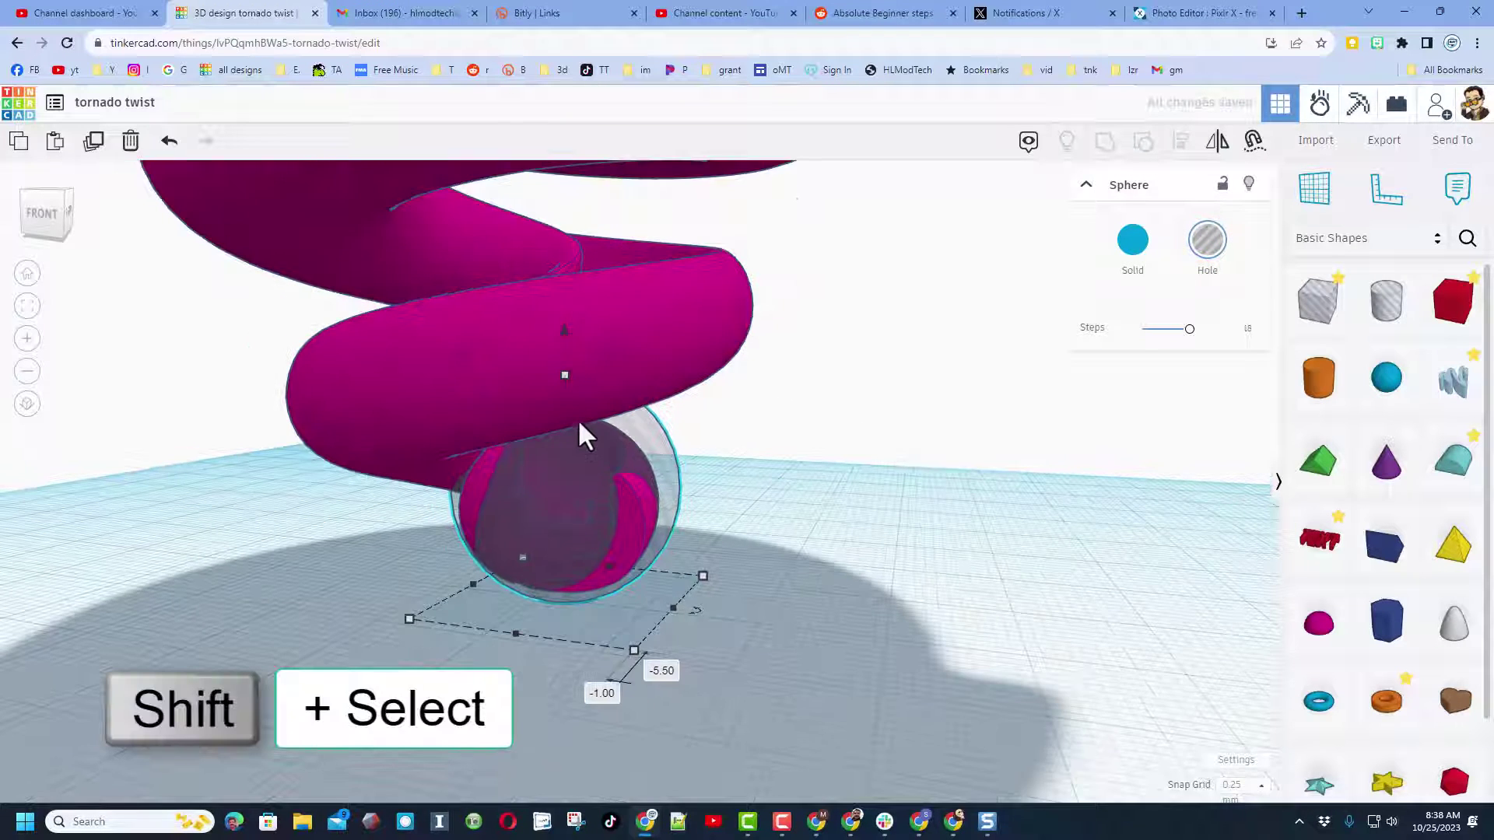
- Shrink the hole sphere evenly to 13.25 and nudge it to the ball's centre
left_click_drag(563, 375, 540, 479, "shift")
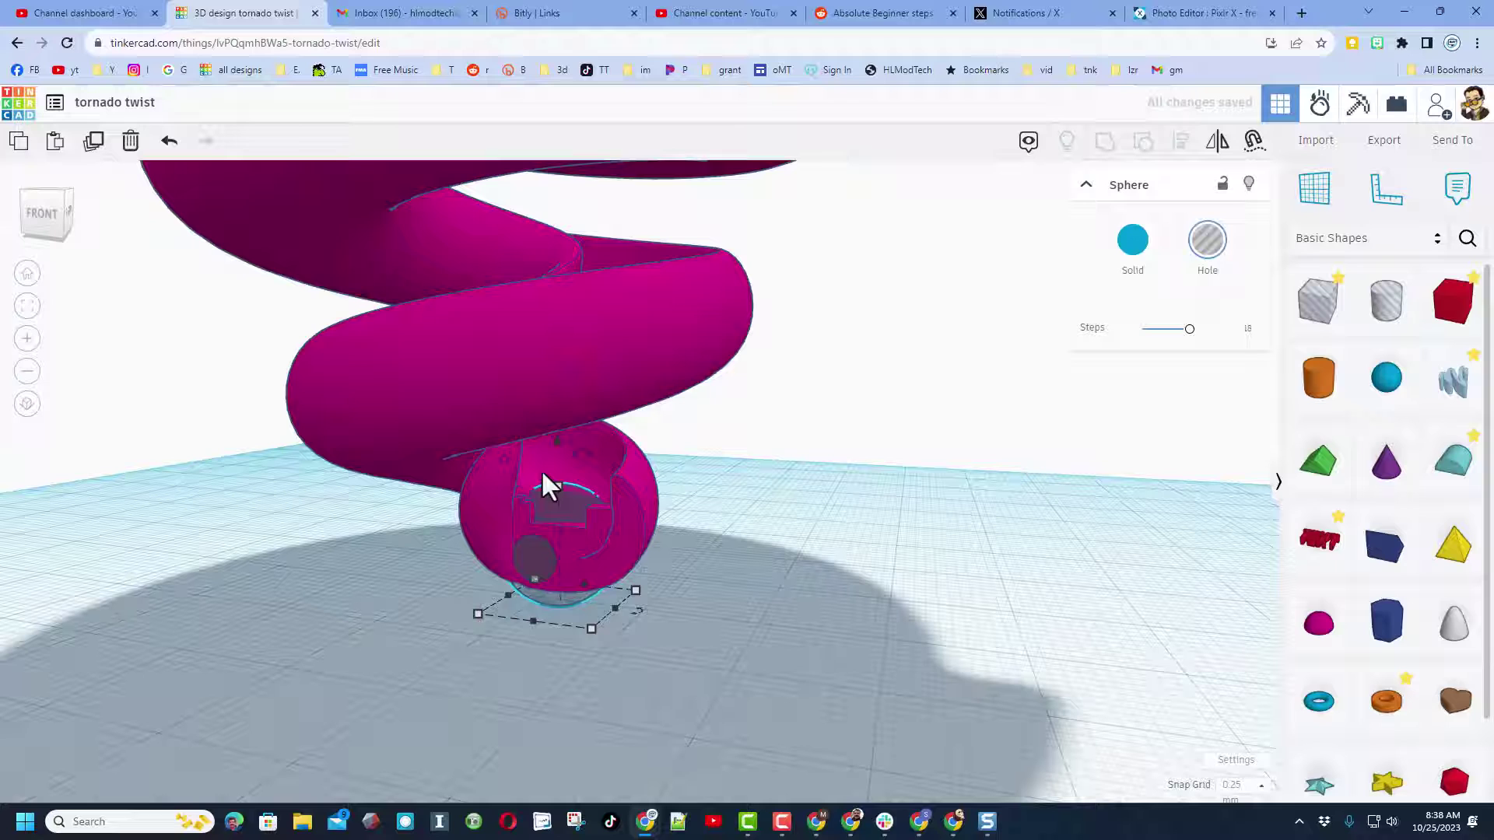
key("Right")
key("Right")
key("Right")
key("Right")
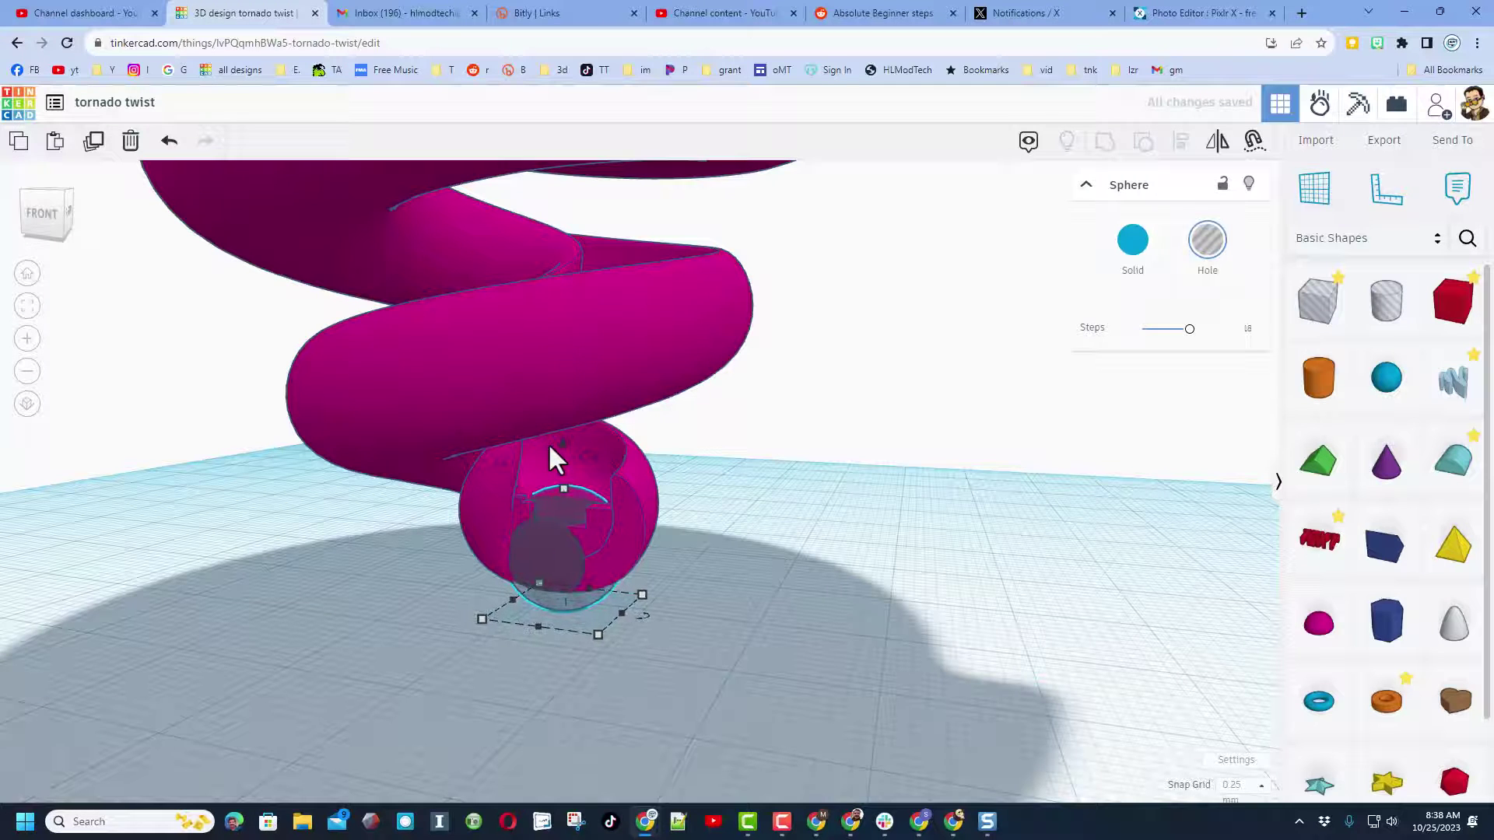
key("Up")
key("Up")
key("Up")
key("Up")
key("Up")
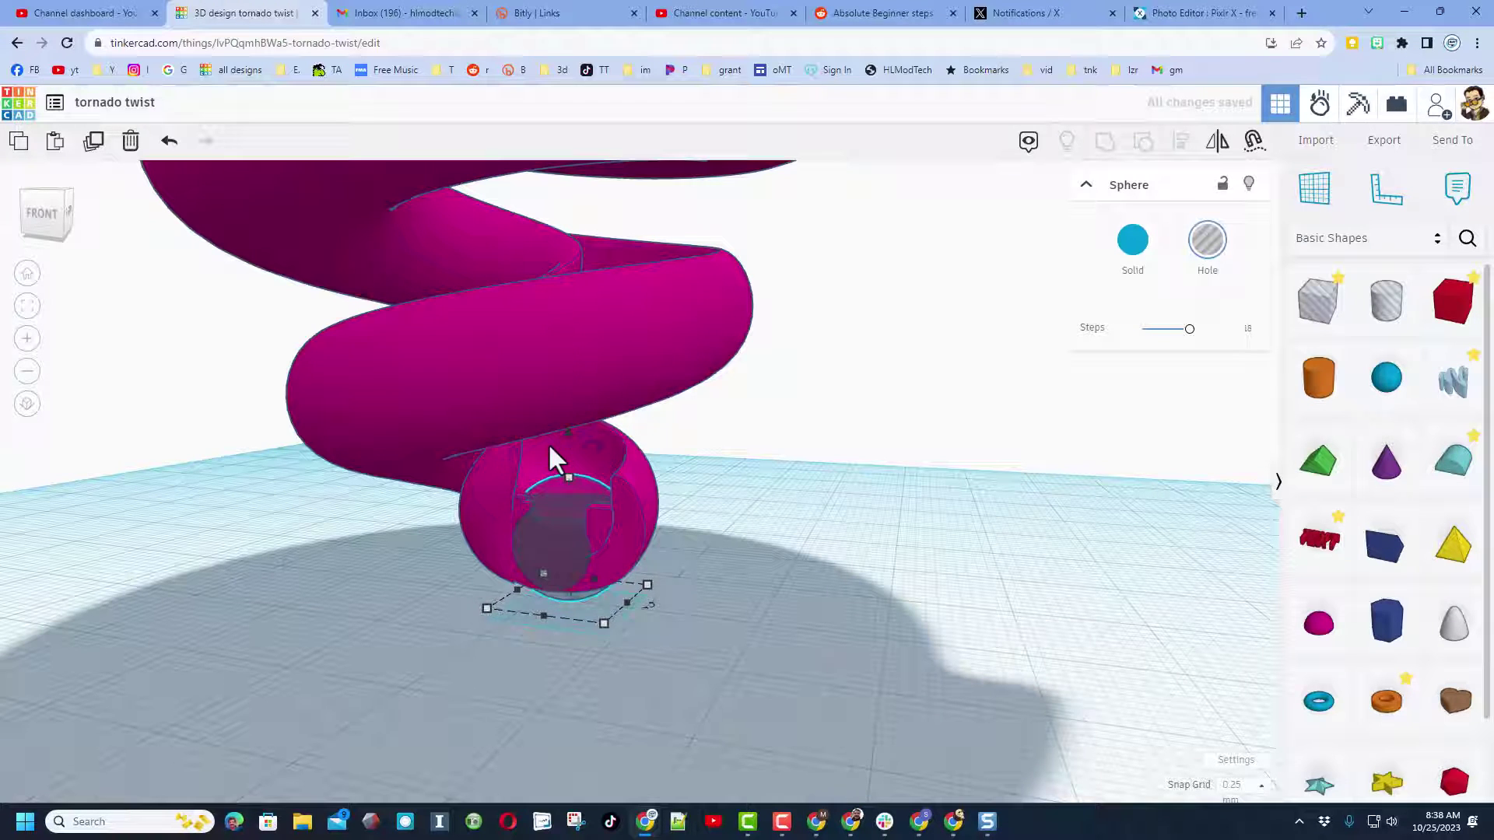
key("Left")
key("Left")
key("Up")
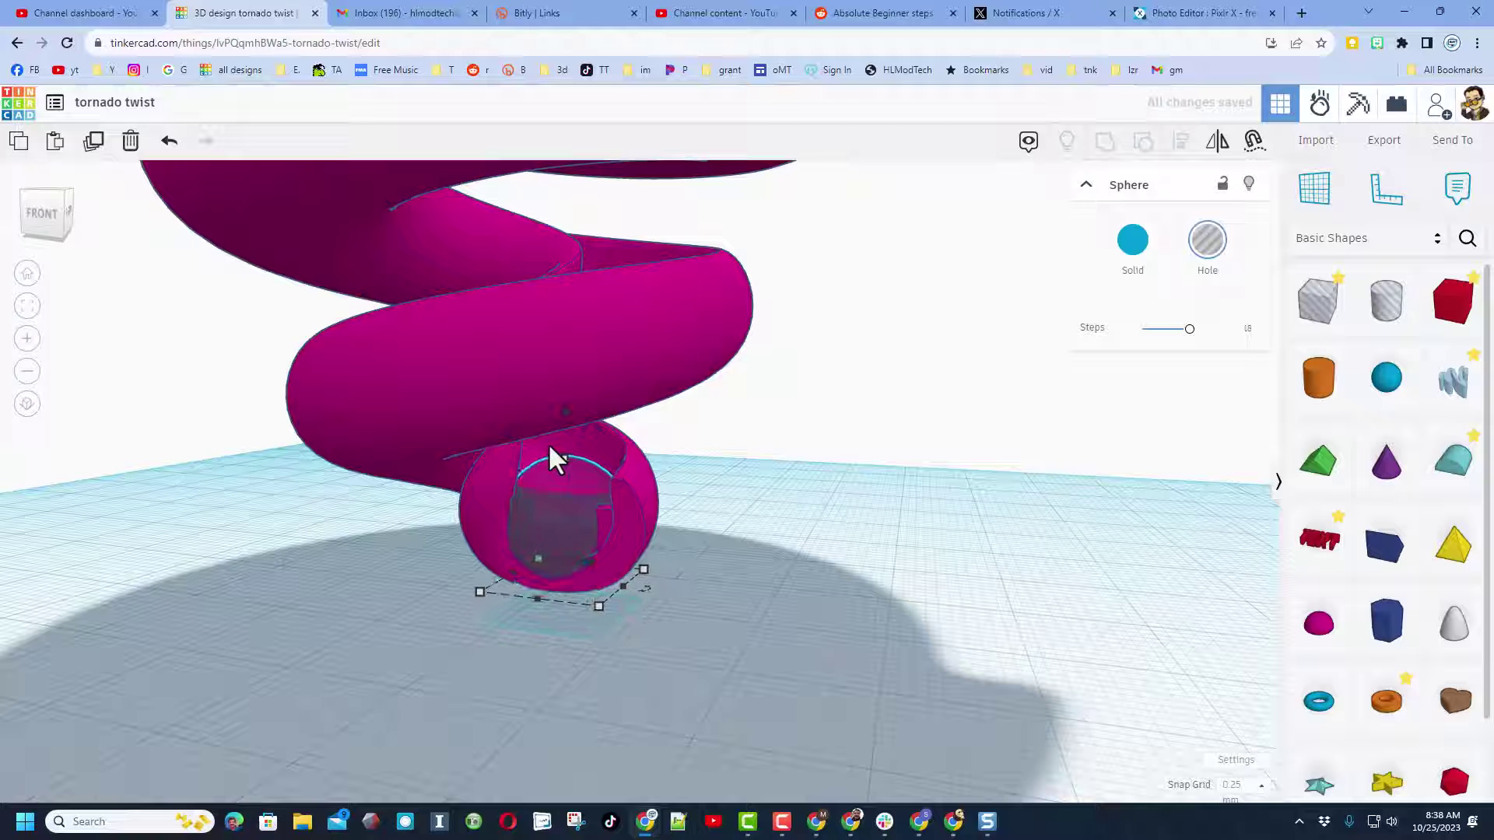
key("Up")
key("Up")
key("Up")
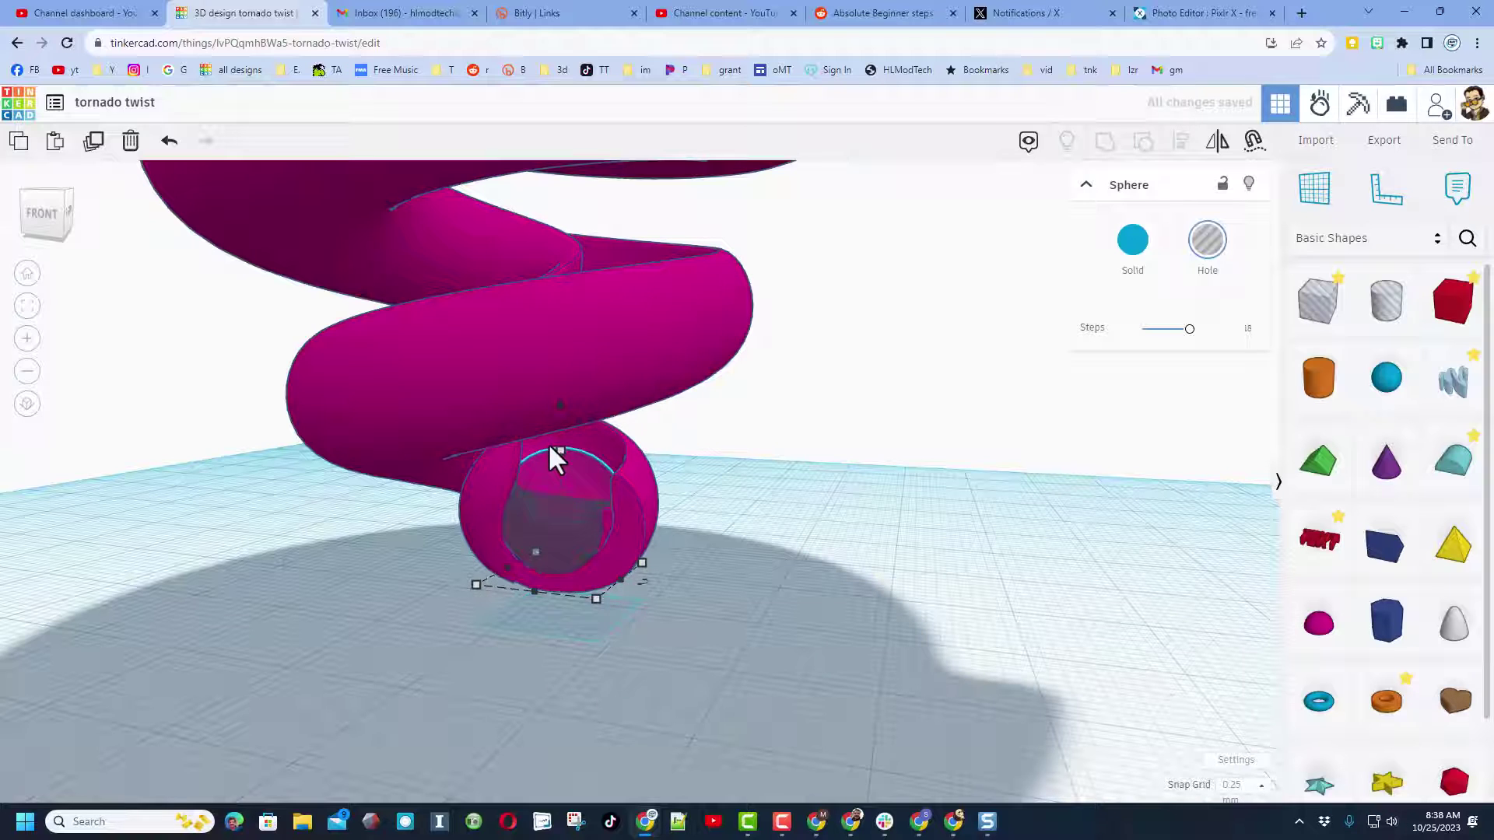
key("Right")
key("Right")
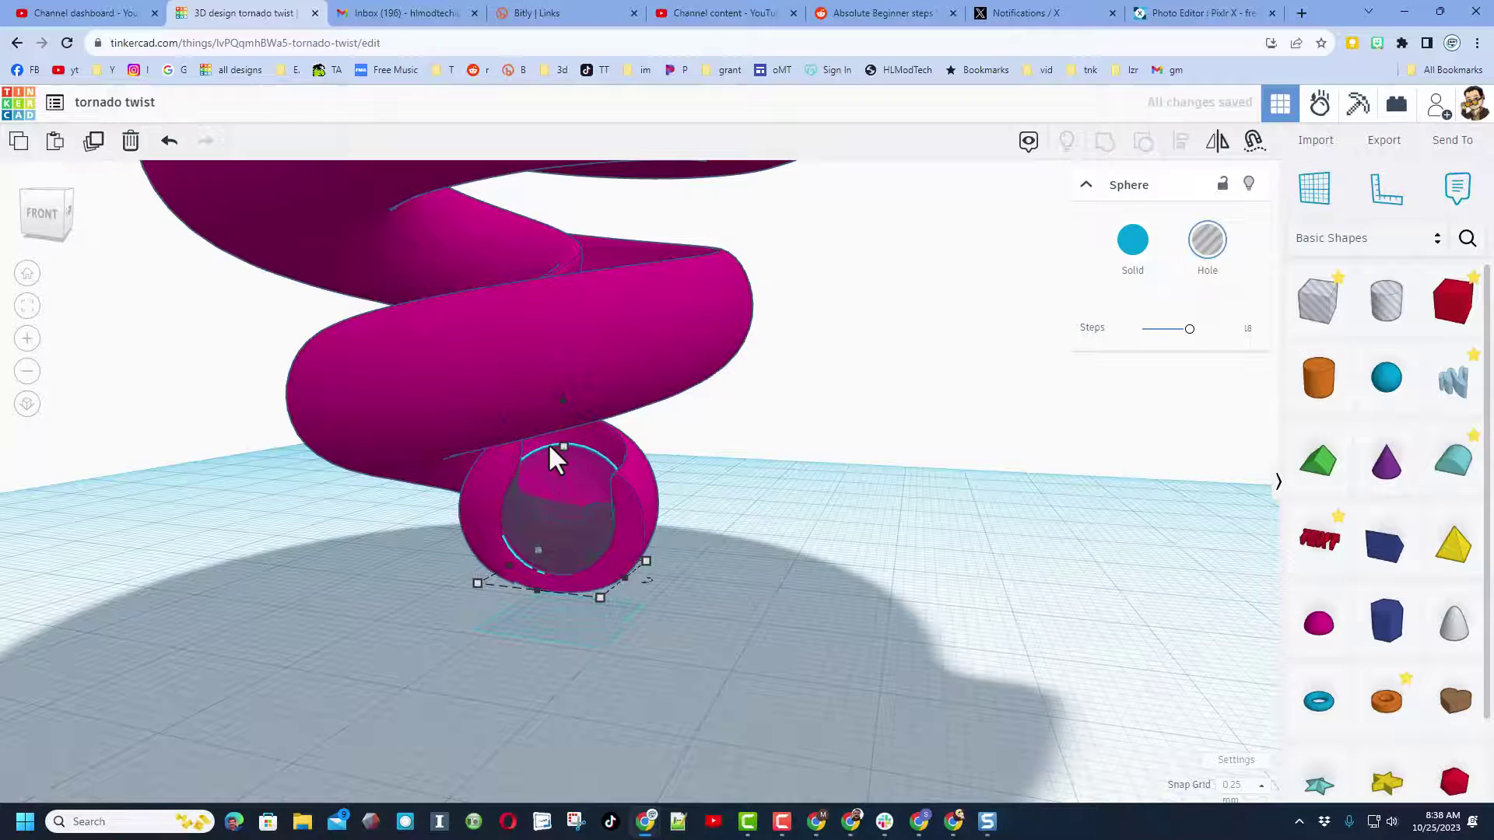
- Check the hole's alignment, then group the helix and hole sphere with Ctrl+G
scroll(562, 389, "up", 6)
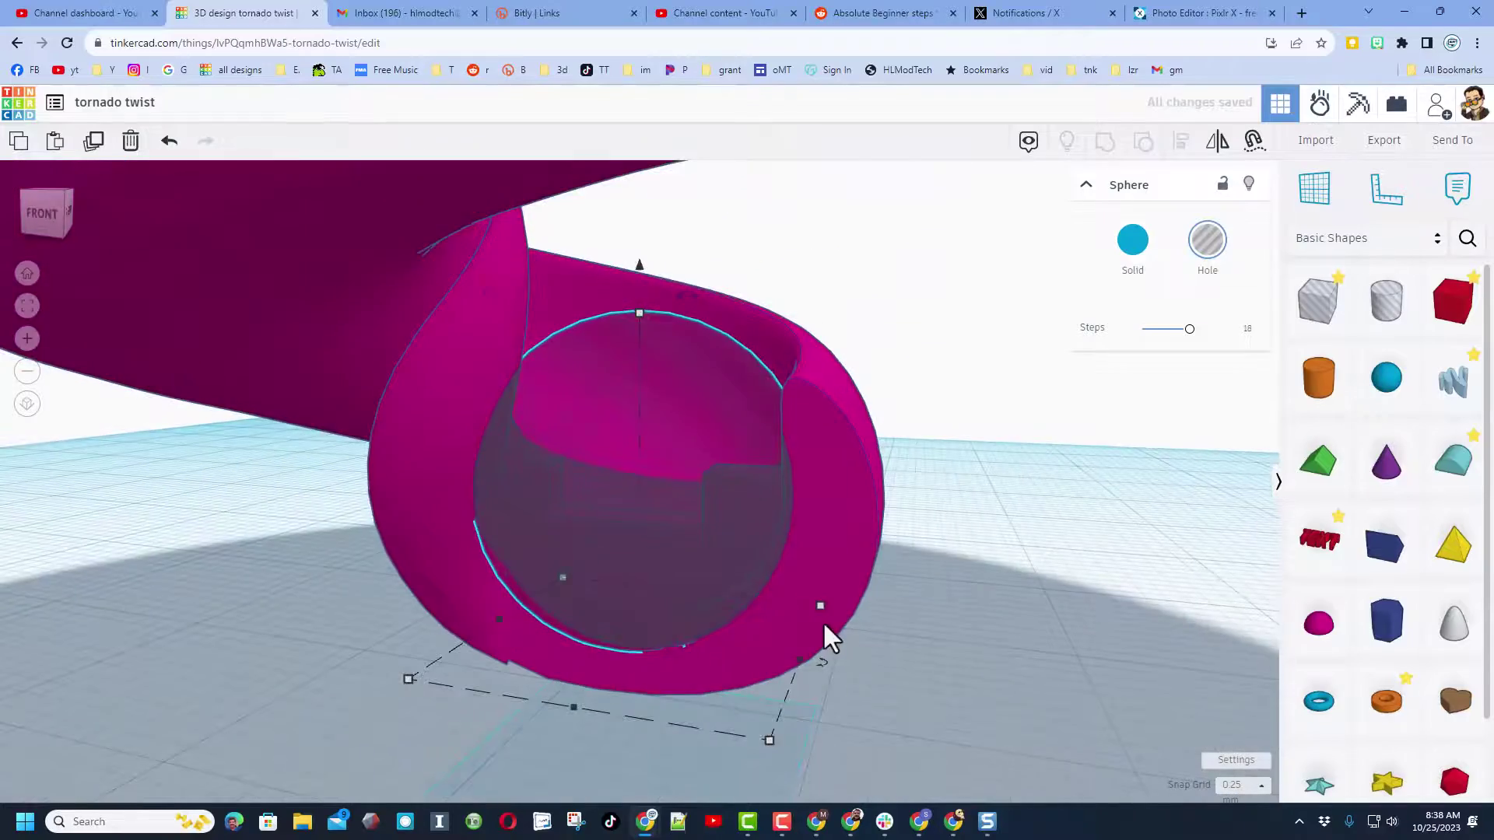
right_click_drag(566, 630, 801, 650)
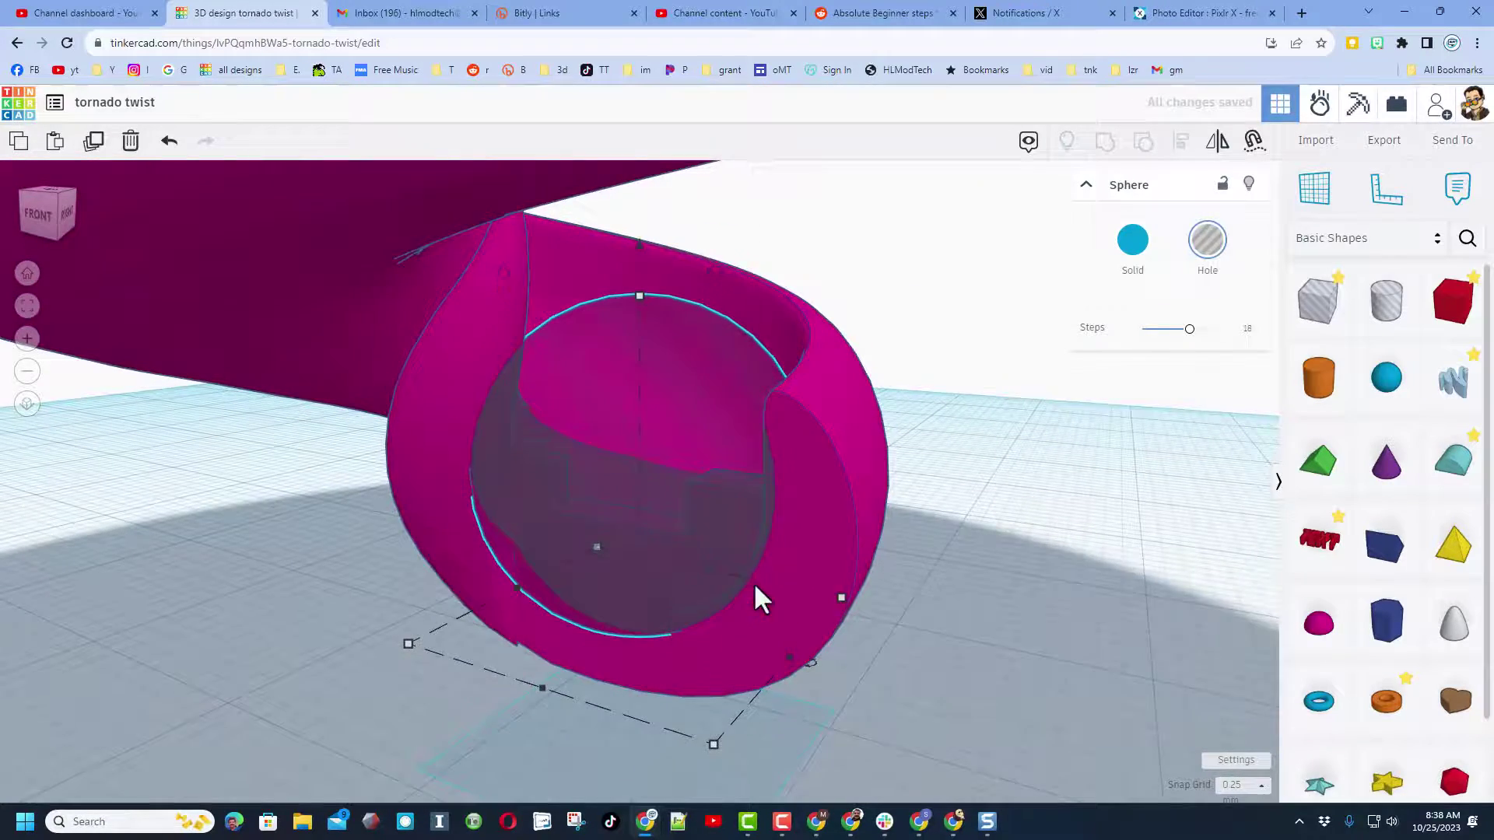
right_click_drag(725, 580, 561, 579)
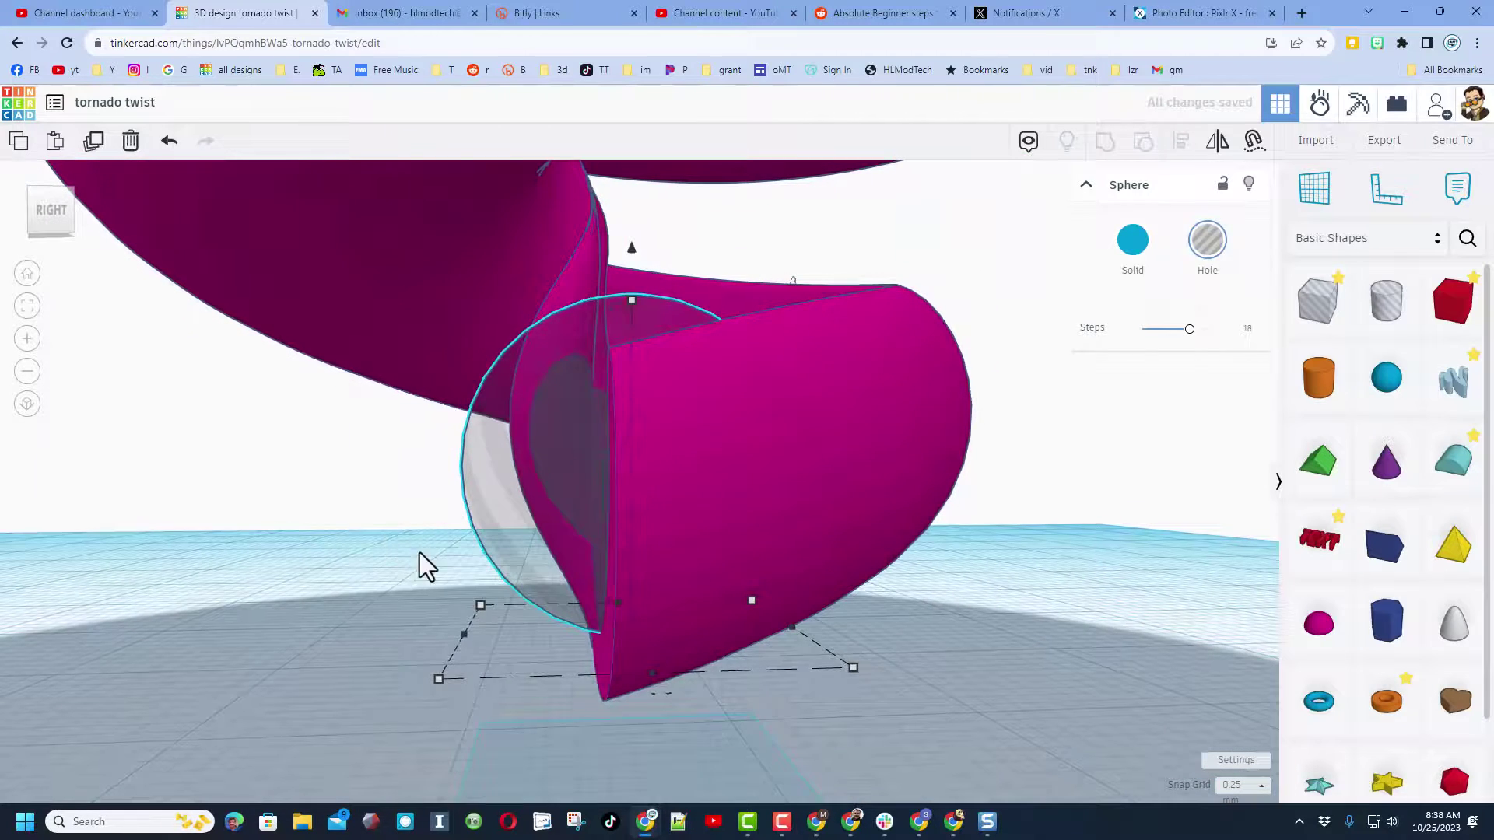
left_click(347, 510)
left_click_drag(349, 428, 870, 615)
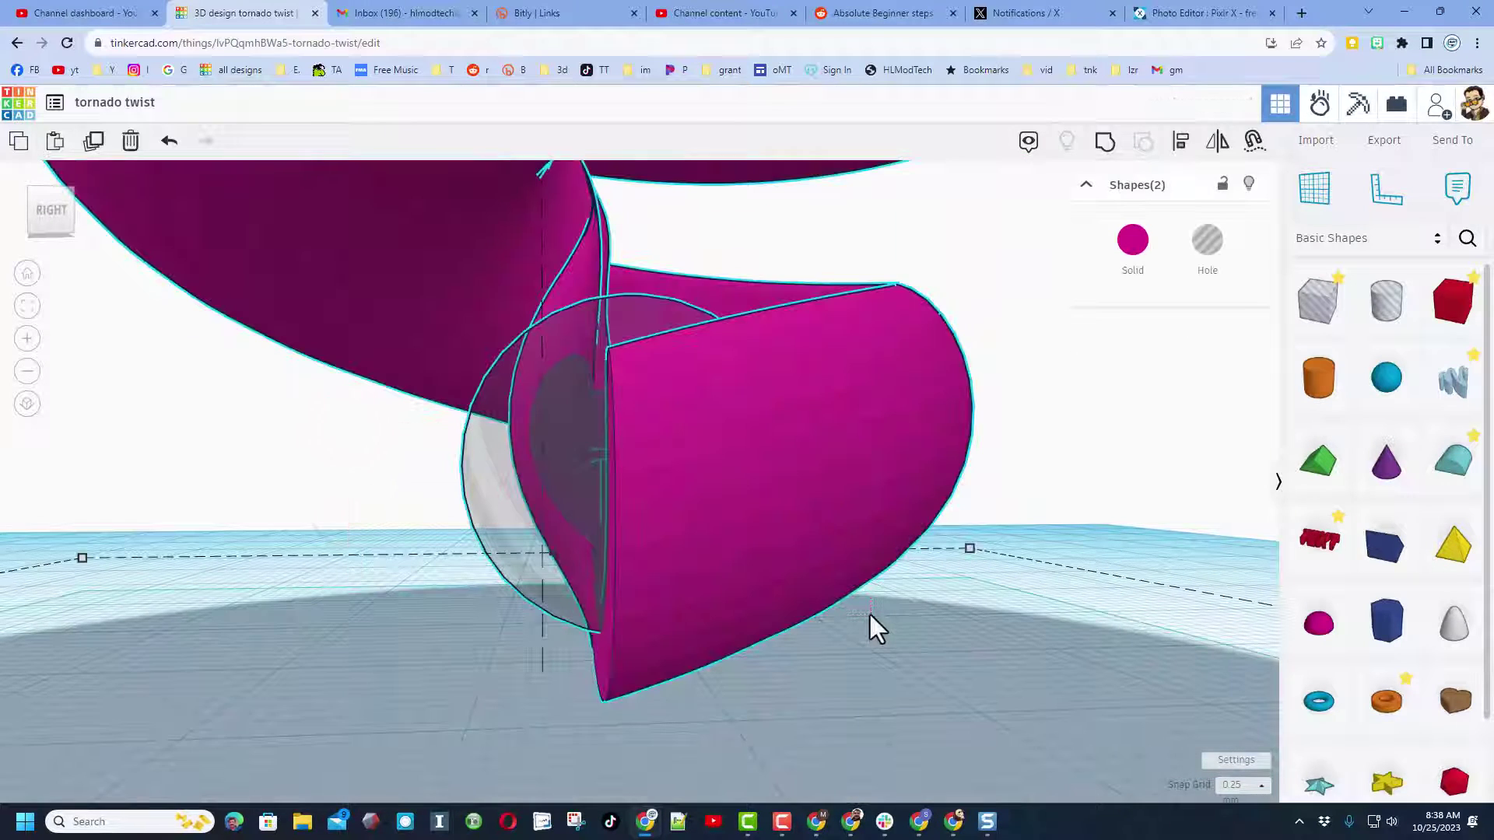
key("ctrl+g")
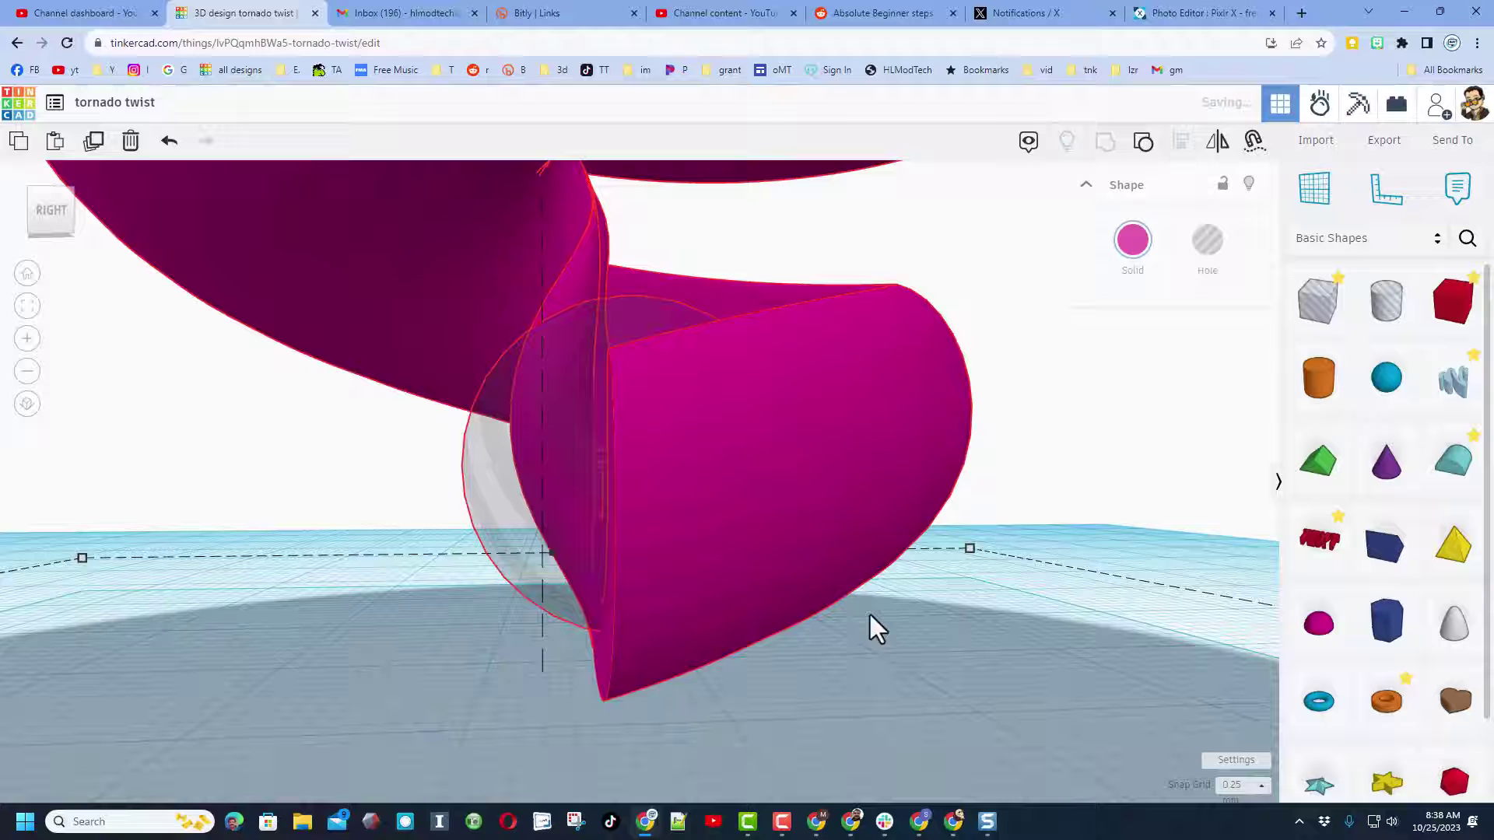
- Raise the grouped shape slightly and inspect the hollowed bottom ball
right_click_drag(645, 610, 837, 606)
right_click_drag(837, 607, 776, 582)
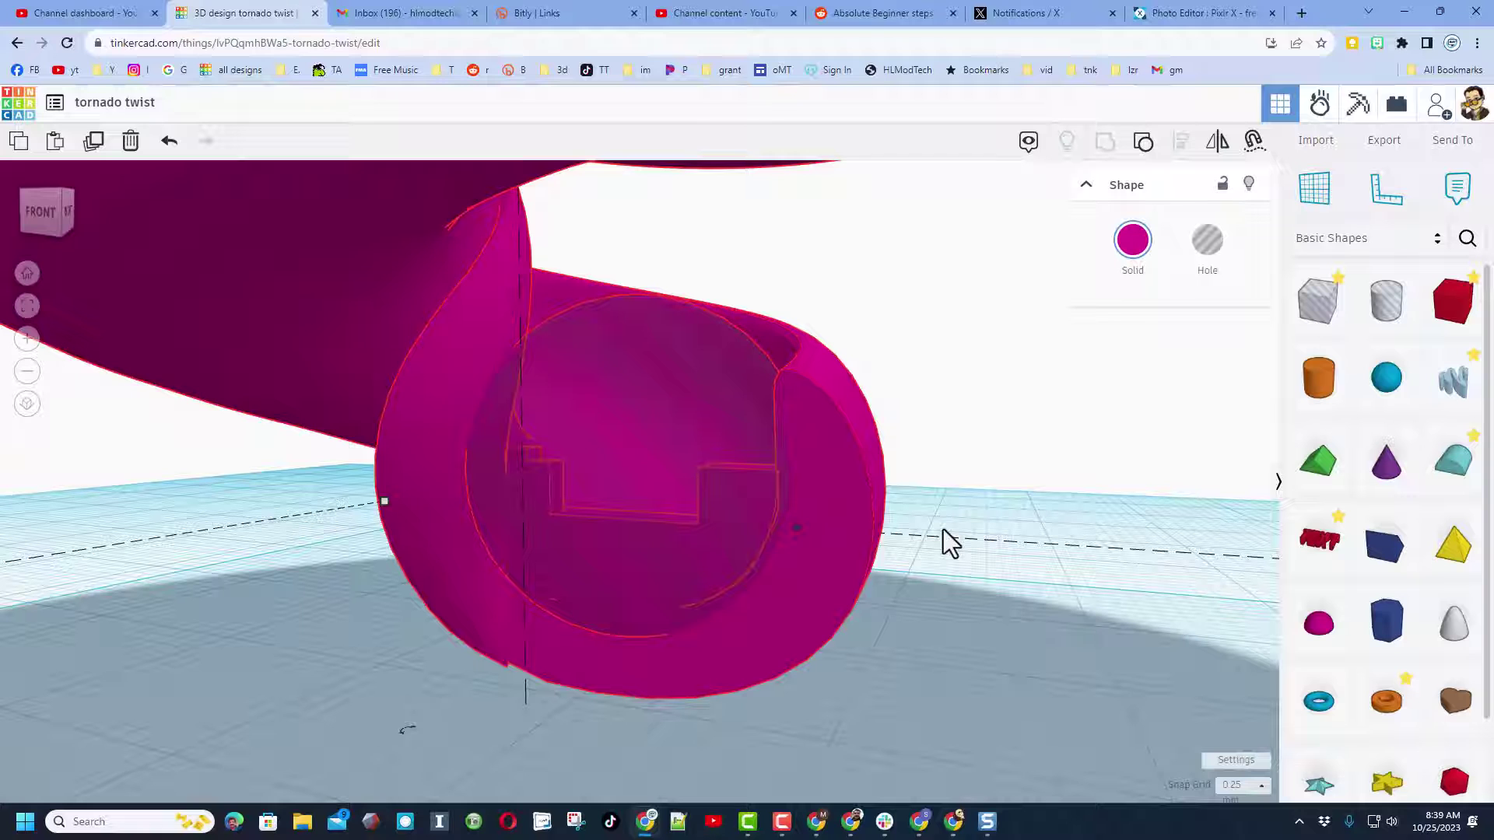
key("ctrl+Up")
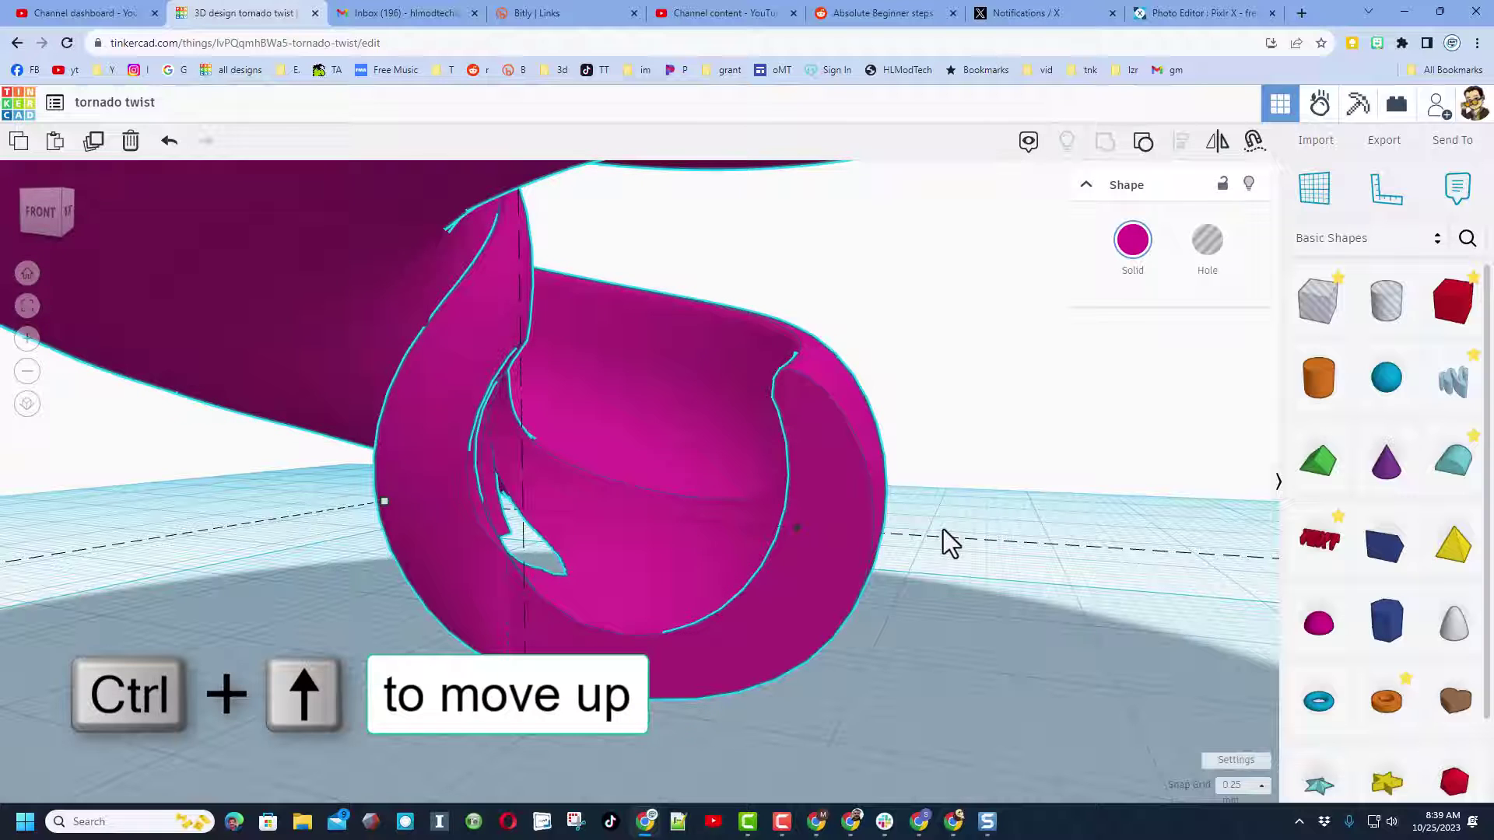
right_click_drag(740, 553, 778, 564)
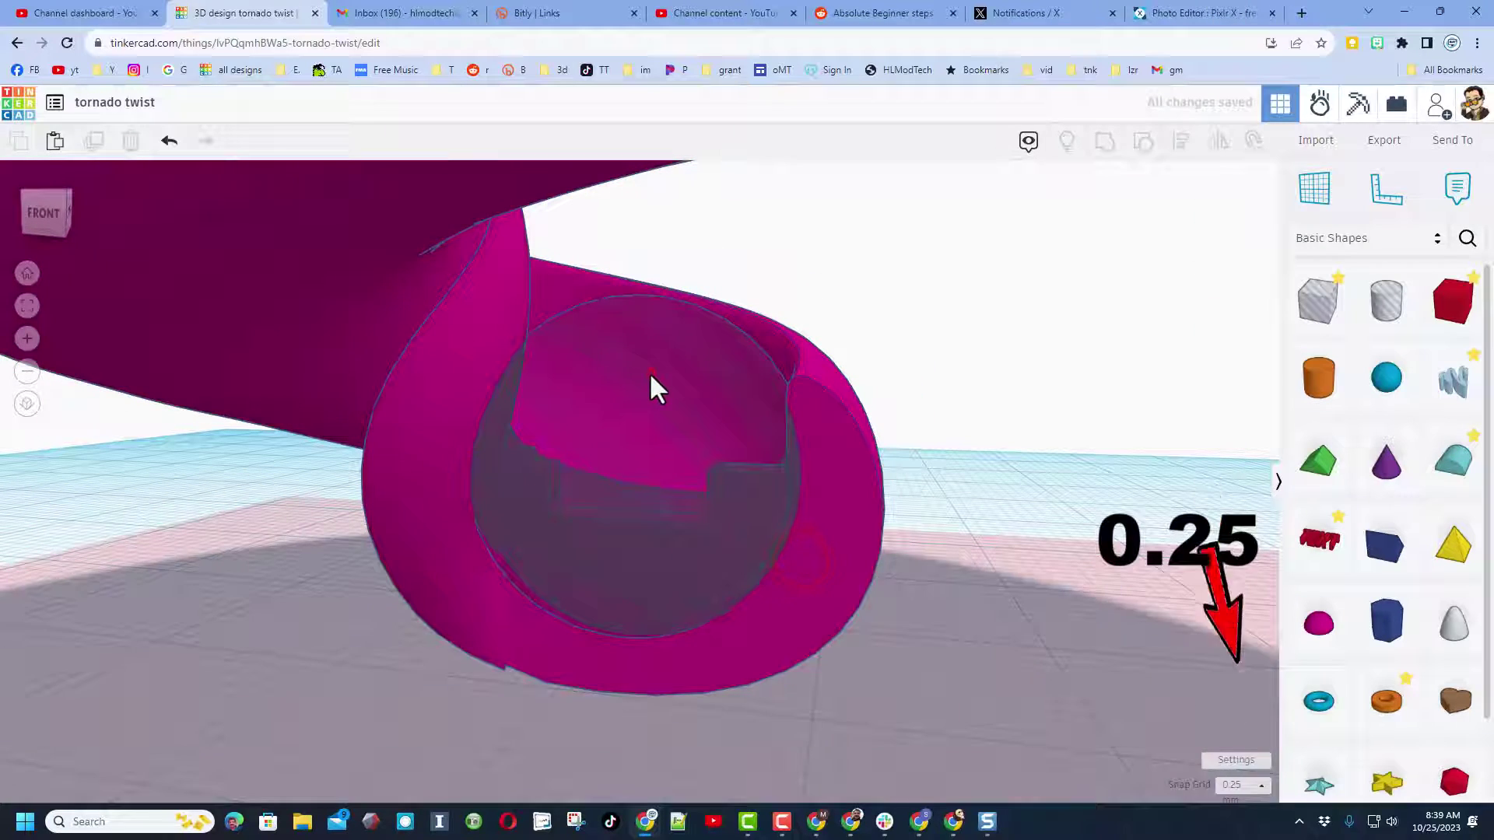
- Raise the bottom ball's hole sphere two steps, shorten it from the top and widen it
left_click(650, 376)
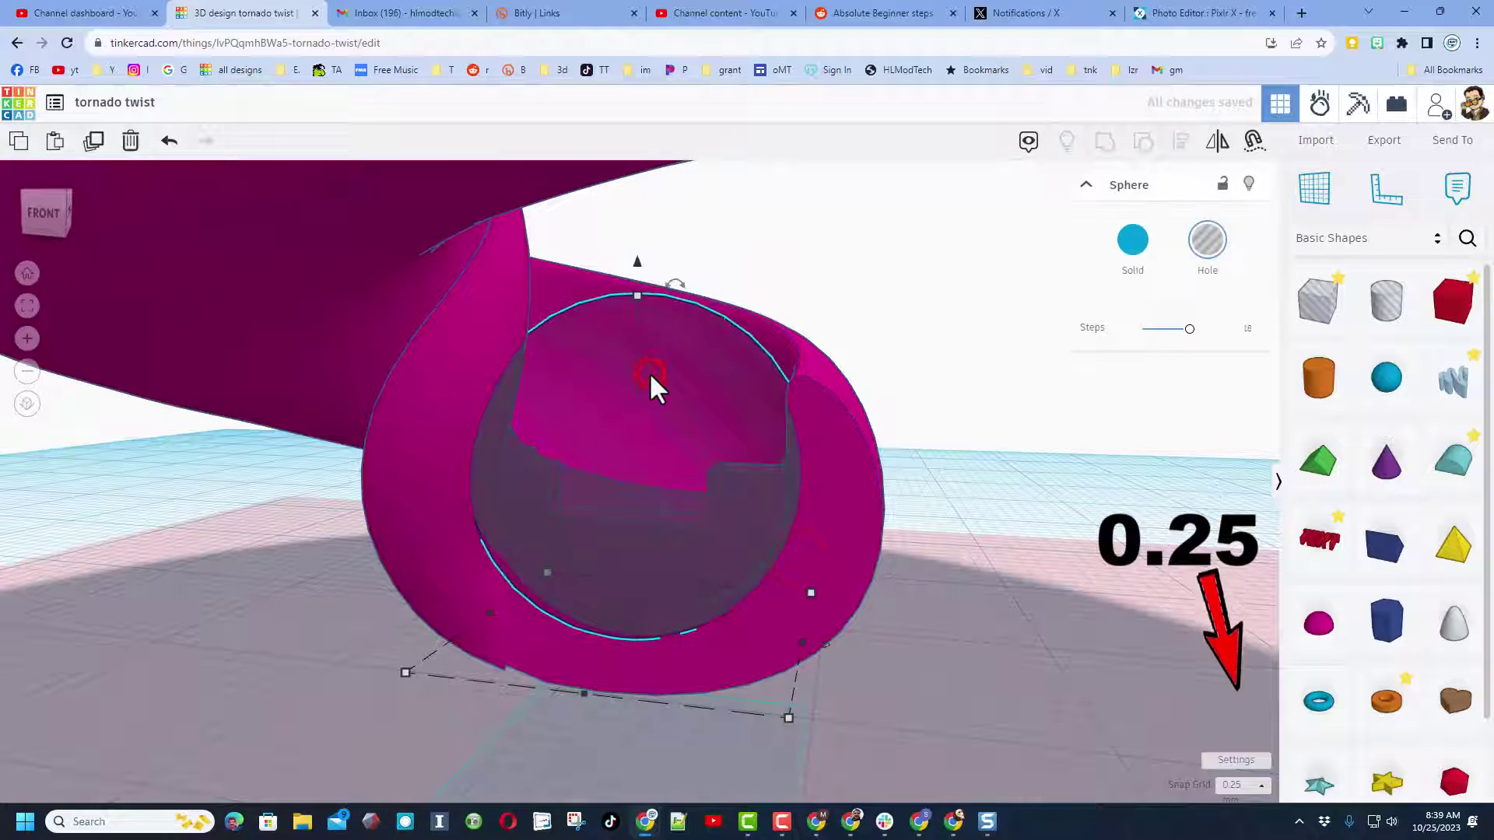
key("ctrl+Up")
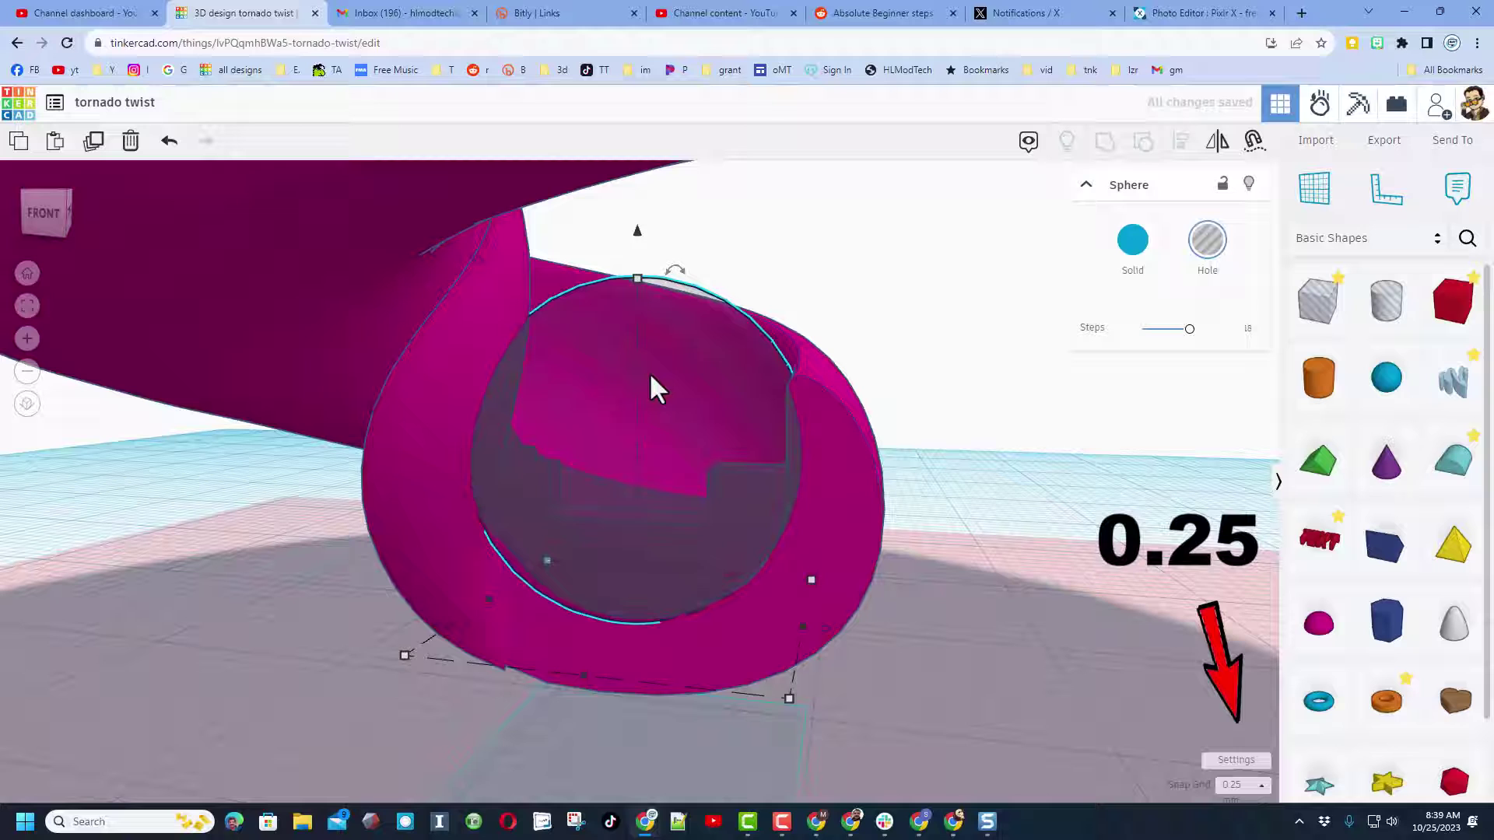
key("ctrl+Up")
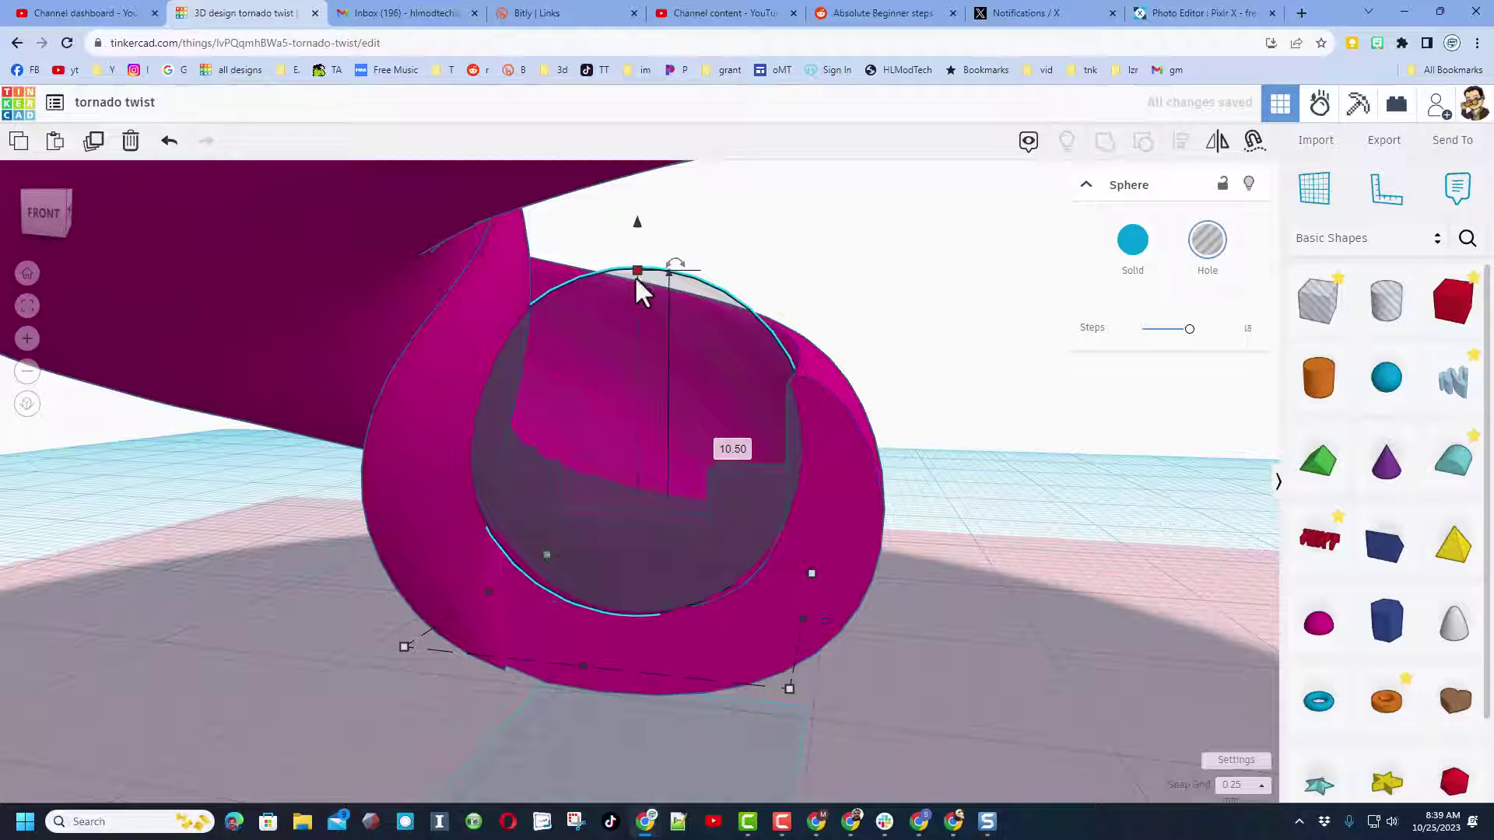
left_click_drag(636, 272, 627, 378)
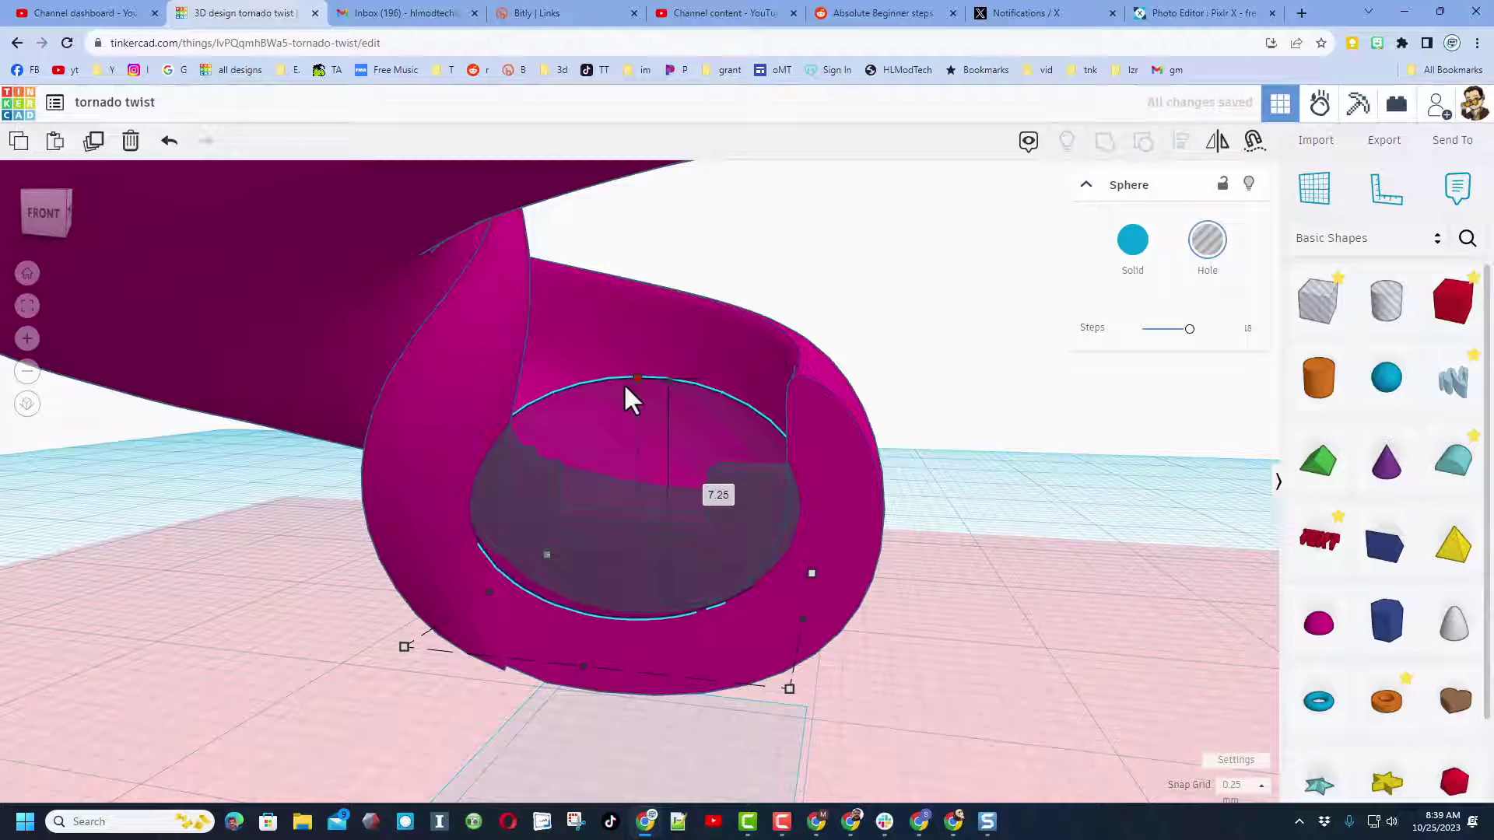
left_click_drag(584, 666, 554, 708)
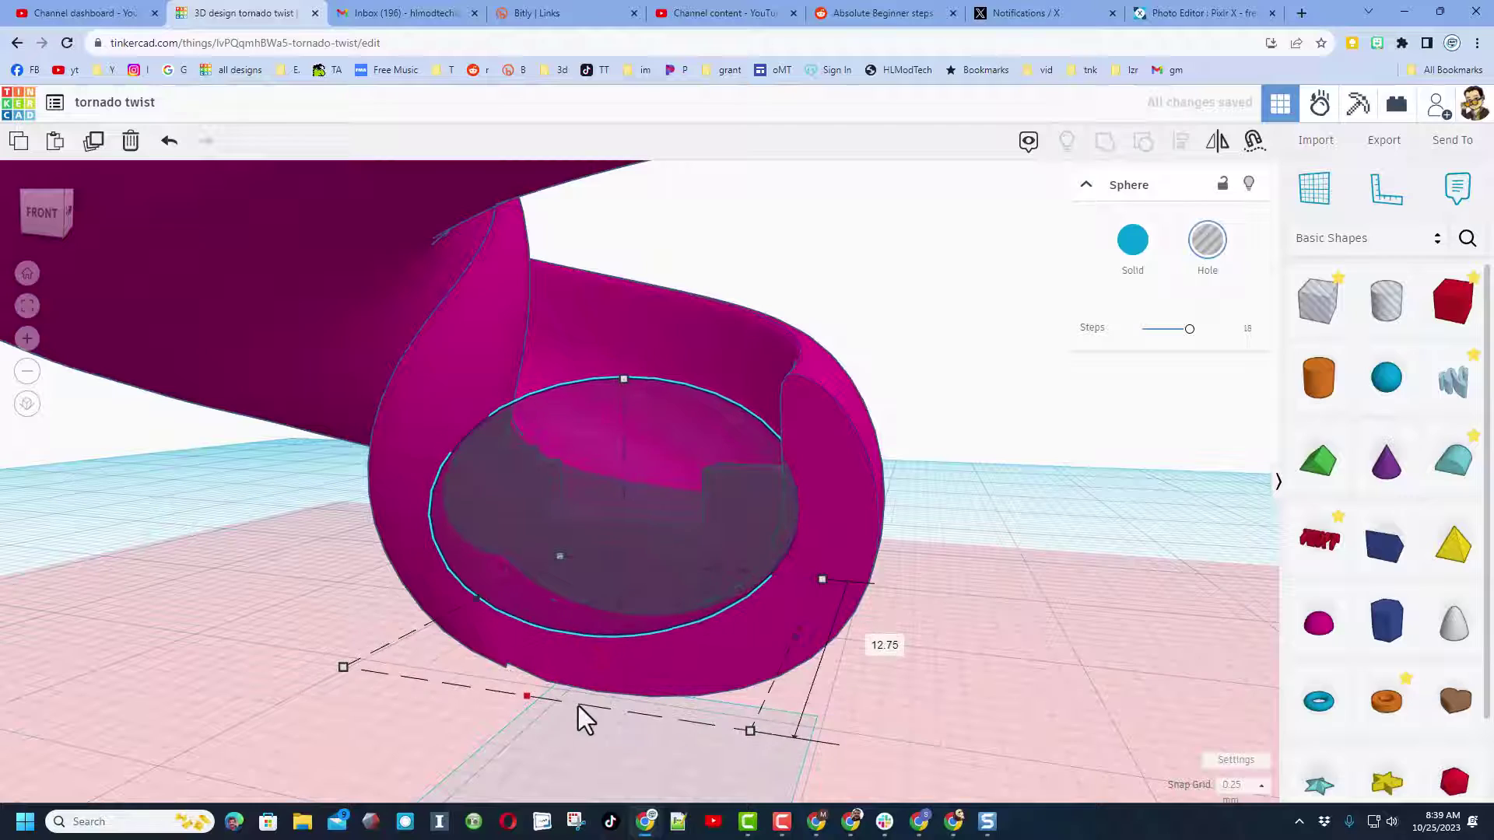
mouse_move(578, 706)
right_mouse_down()
mouse_move(591, 609)
mouse_move(520, 433)
mouse_move(561, 358)
mouse_move(647, 347)
mouse_move(464, 557)
mouse_move(464, 527)
mouse_move(483, 526)
right_mouse_up()
mouse_move(730, 413)
right_mouse_down()
mouse_move(707, 653)
mouse_move(664, 703)
mouse_move(477, 674)
mouse_move(669, 608)
right_mouse_up()
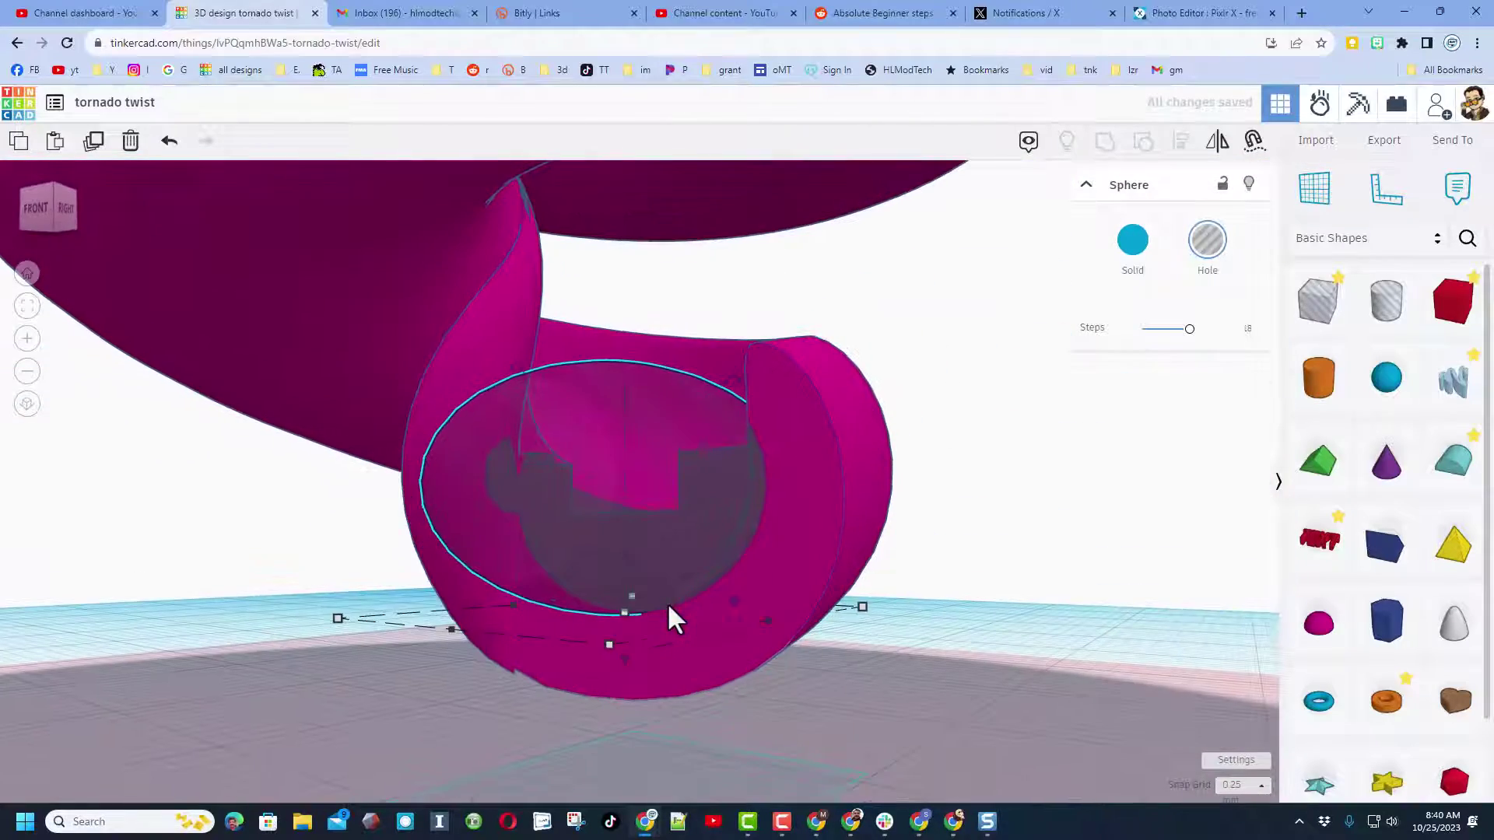
left_click(1074, 509)
right_click_drag(1173, 545, 879, 566)
- Open the hollowed tornado in Sim Lab and select the helix to see its physical properties
scroll(873, 554, "up", 4)
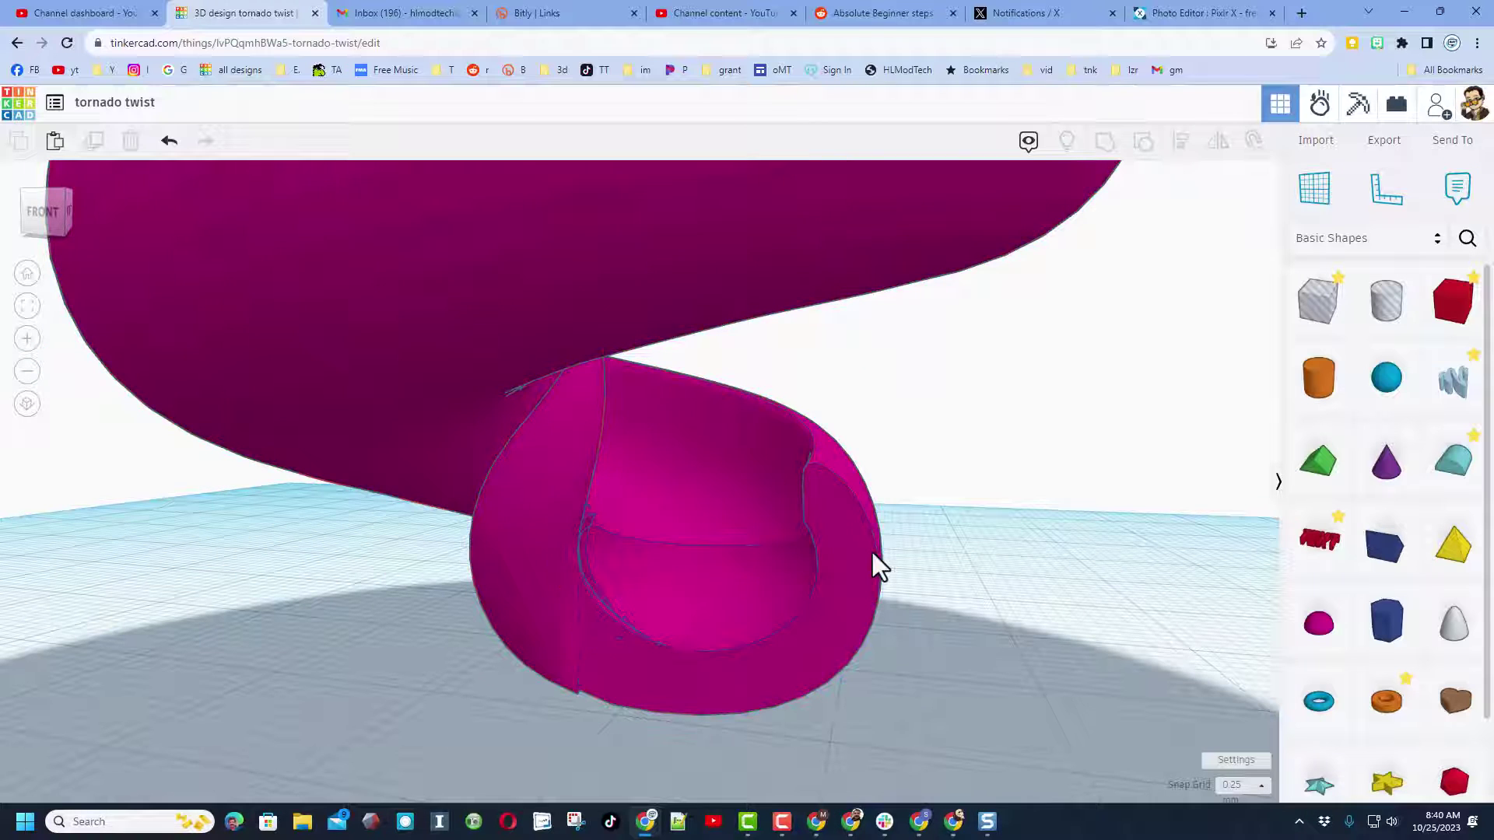
mouse_move(779, 567)
right_mouse_down()
mouse_move(750, 584)
mouse_move(607, 577)
mouse_move(760, 597)
right_mouse_up()
scroll(762, 596, "down", 3)
scroll(758, 577, "down", 2)
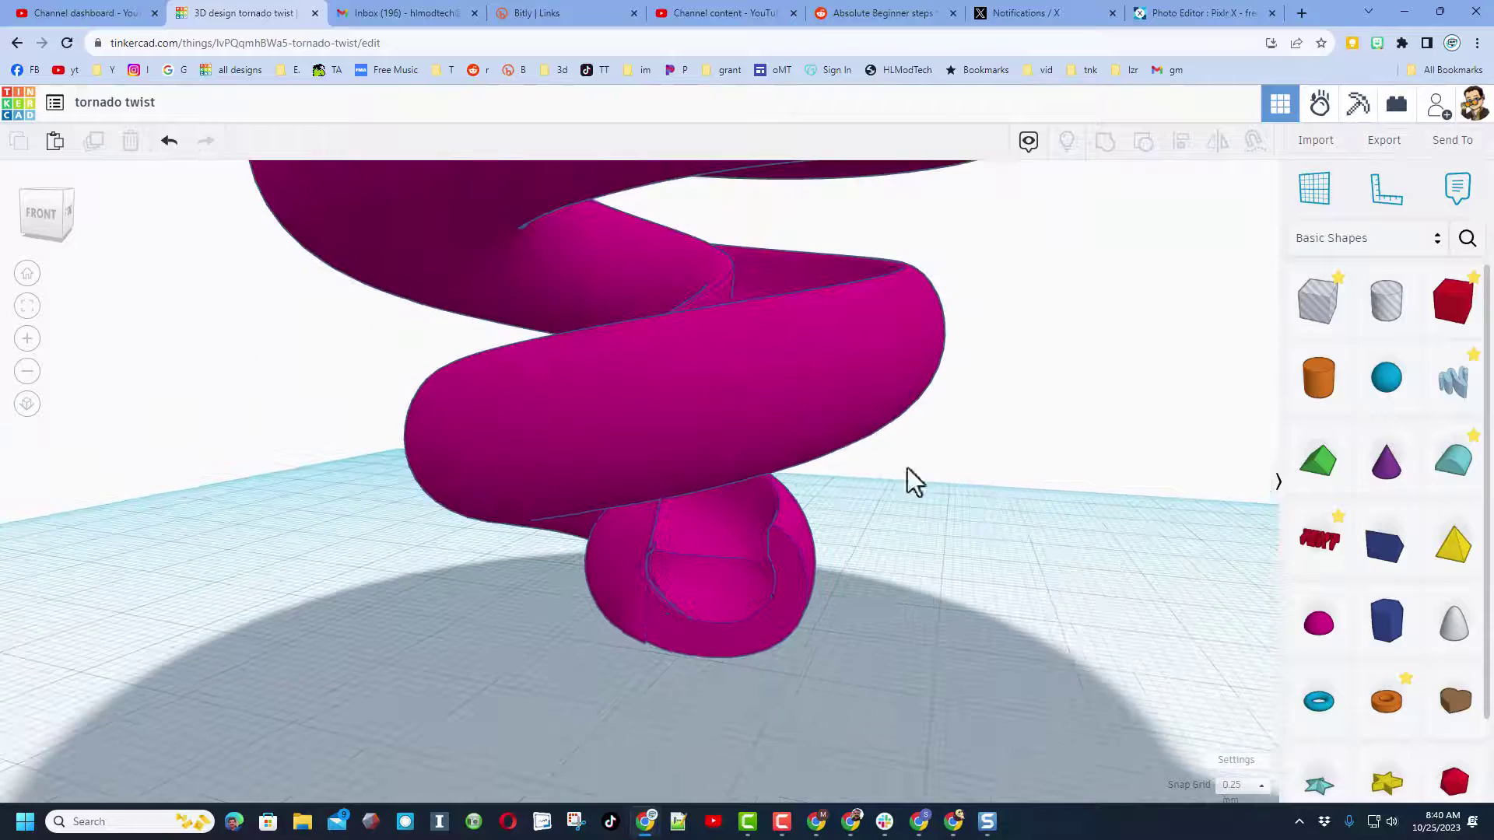
left_click(1320, 109)
scroll(884, 534, "down", 3)
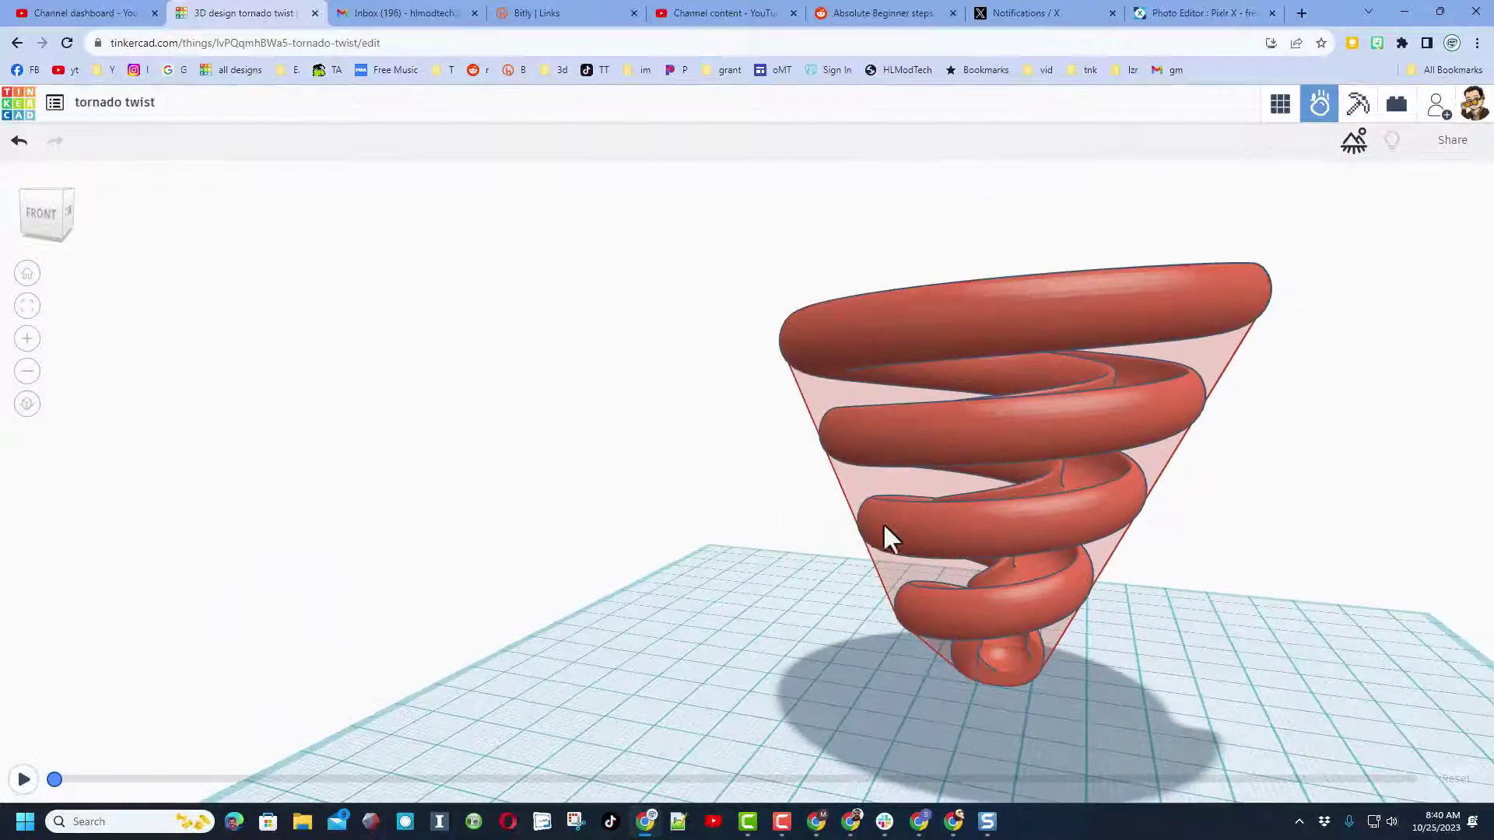
right_click_drag(884, 534, 773, 494)
scroll(813, 545, "down", 2)
mouse_move(816, 539)
right_mouse_down()
mouse_move(943, 540)
mouse_move(1019, 576)
mouse_move(842, 543)
right_mouse_up()
left_click(842, 543)
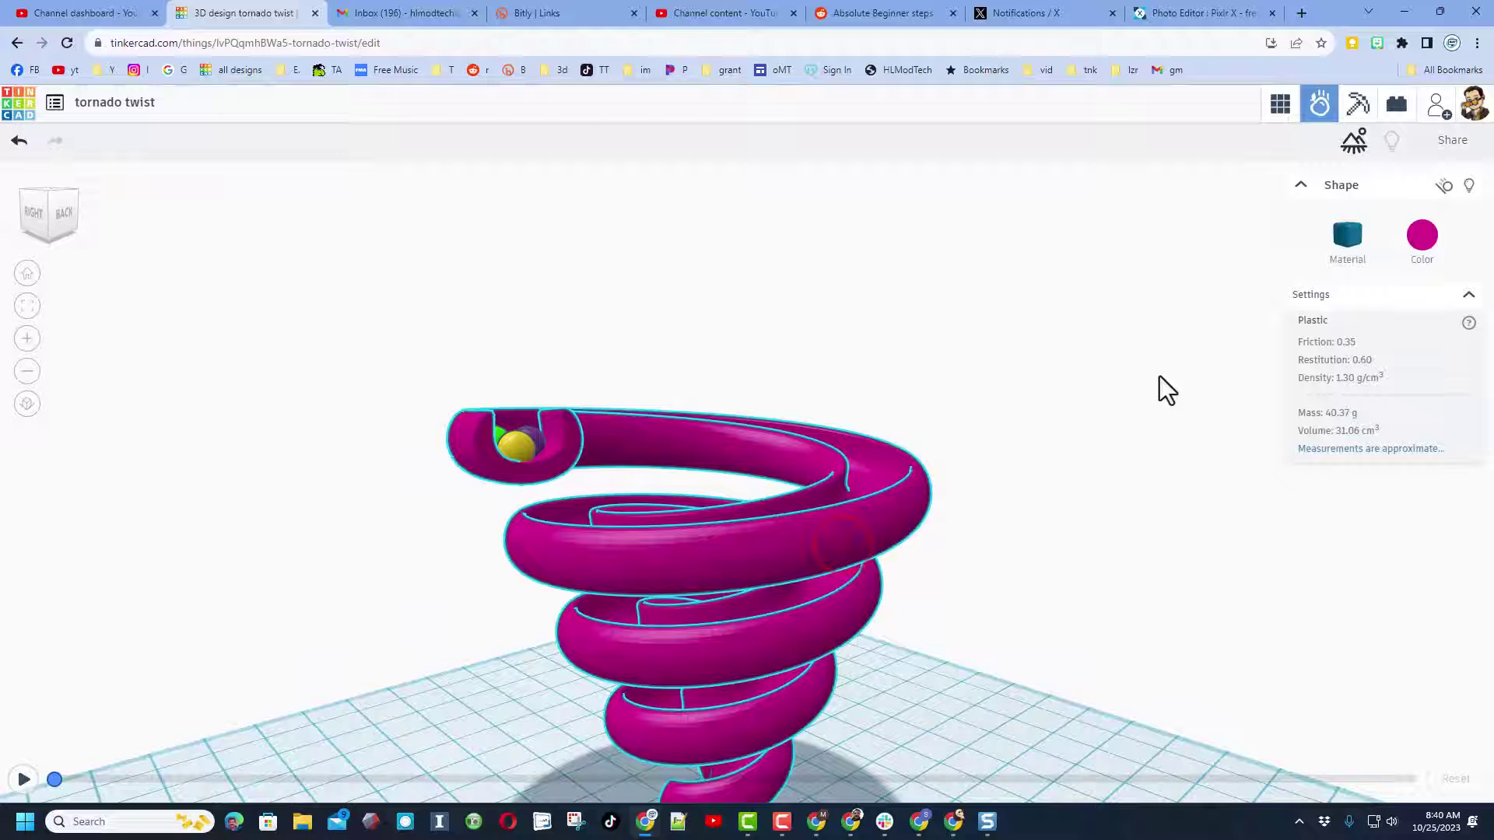
- Set the tornado twist's physical material to Ice
left_click(1350, 247)
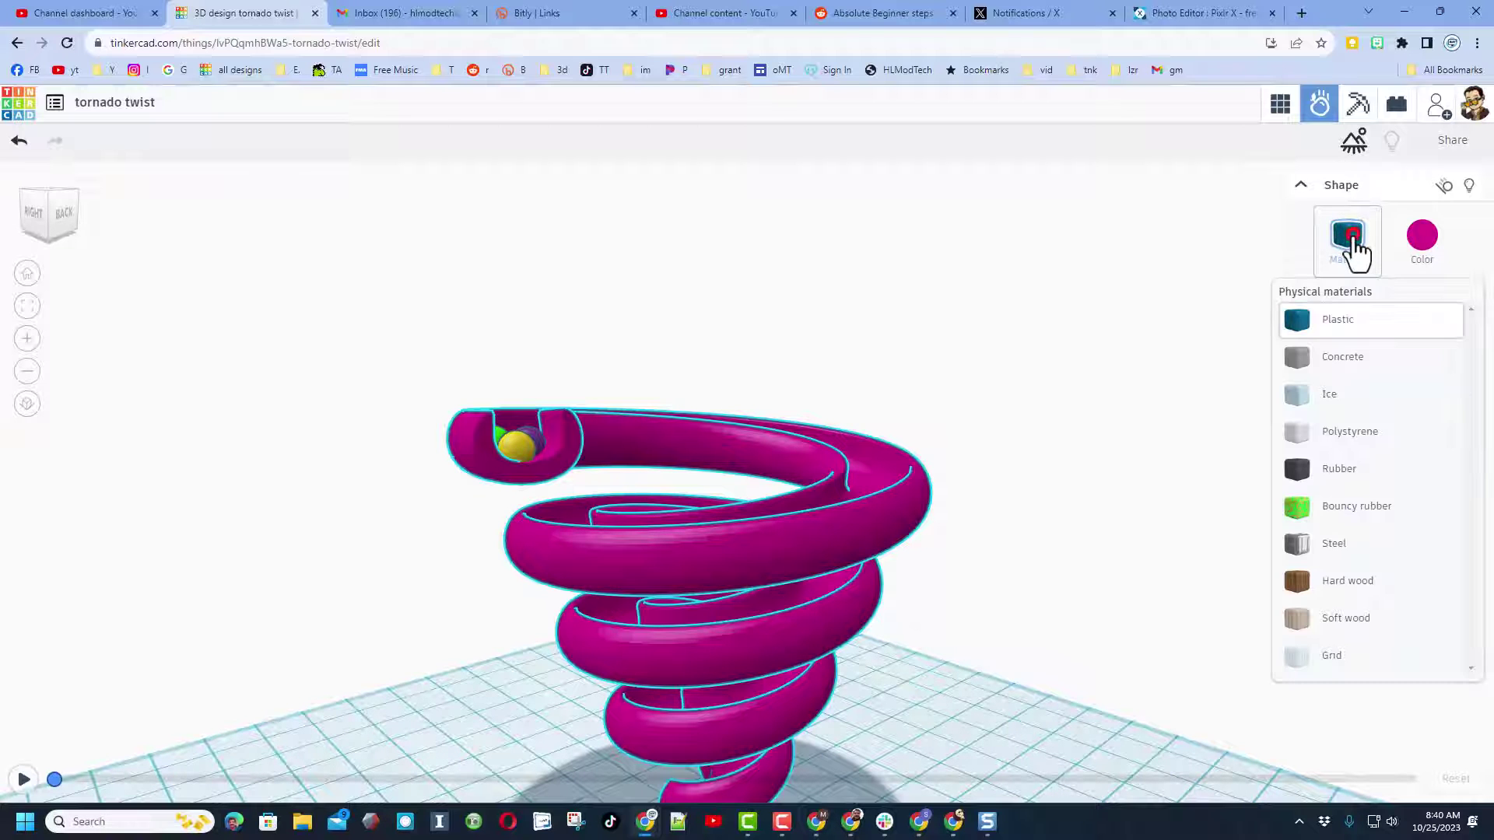
left_click(1318, 397)
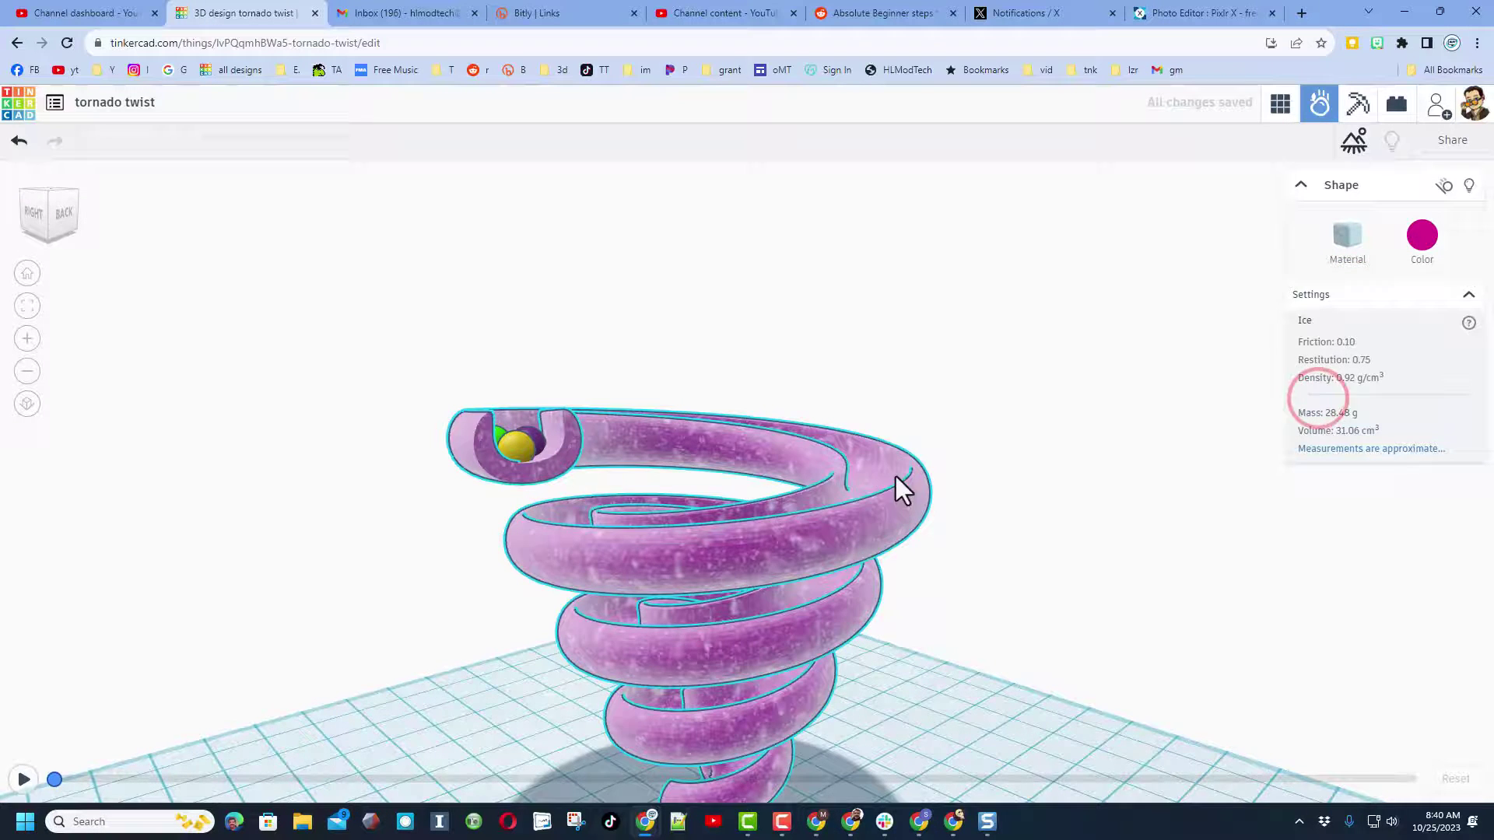
right_click_drag(889, 403, 677, 398)
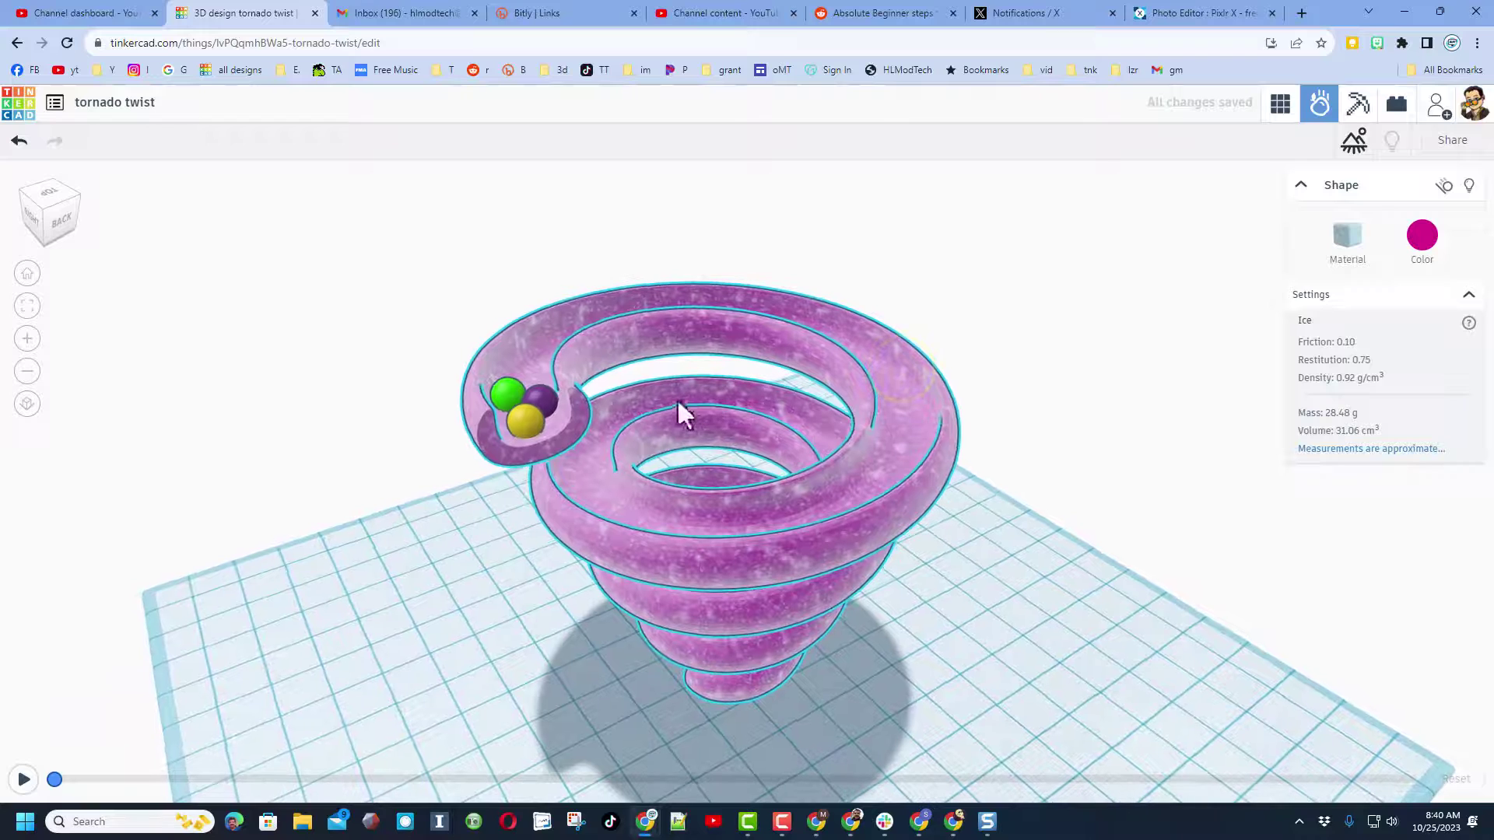
- Set the balls' materials: yellow Bouncy rubber, purple Steel, green Hard wood
left_click(518, 422)
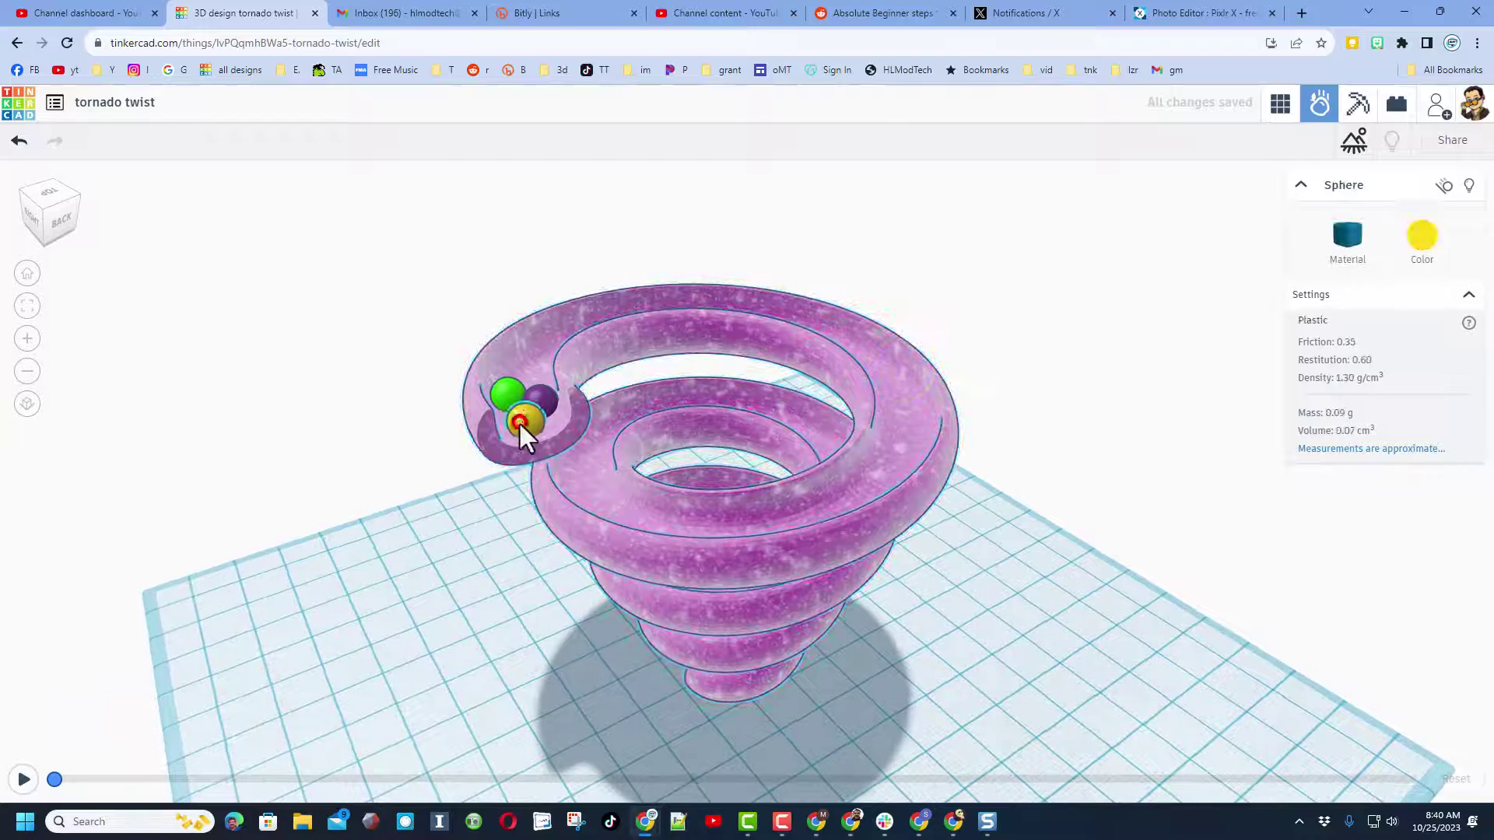
left_click(1350, 249)
left_click(1315, 507)
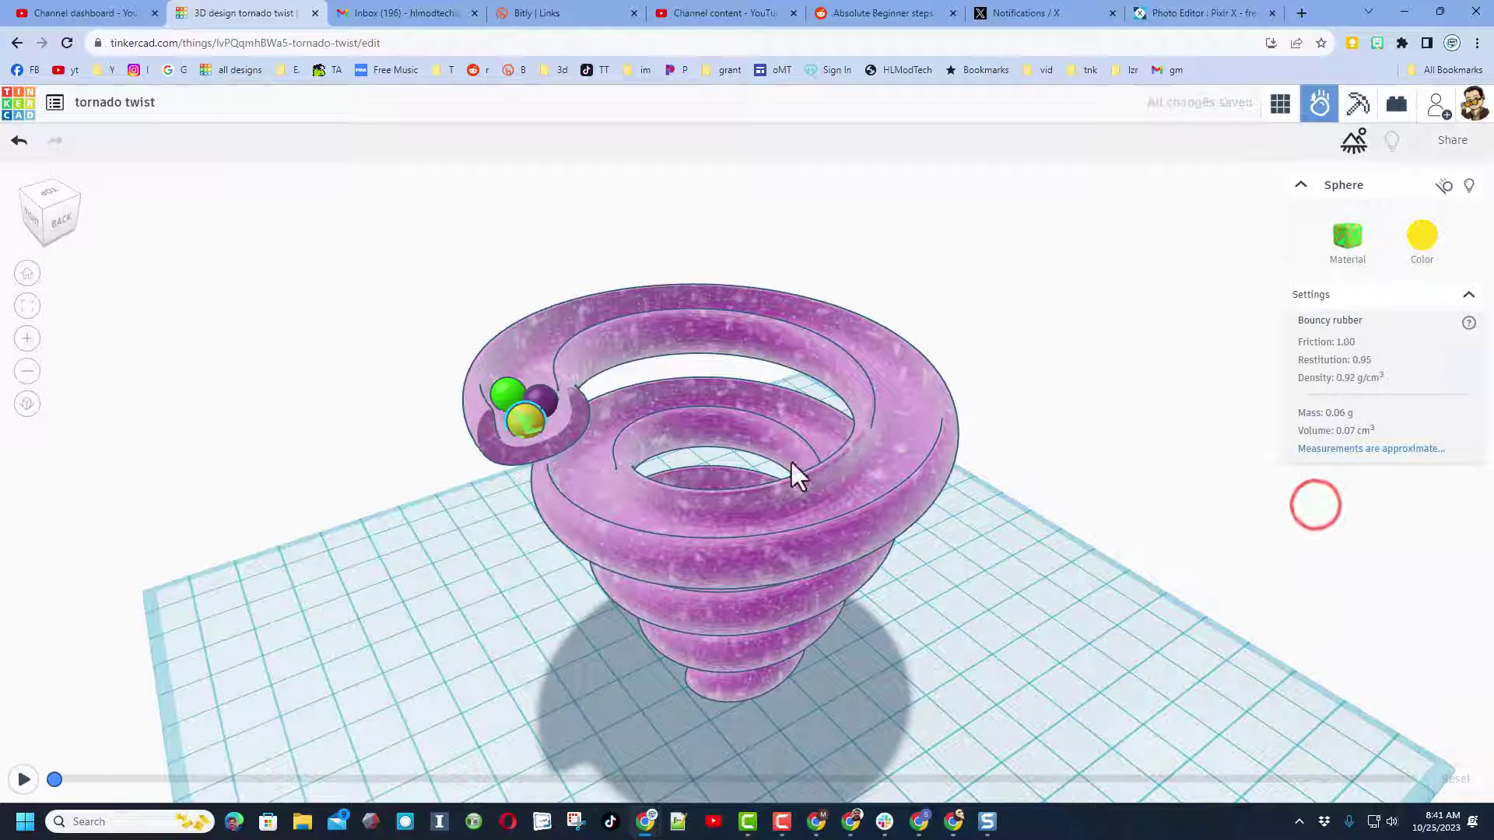
left_click(533, 399)
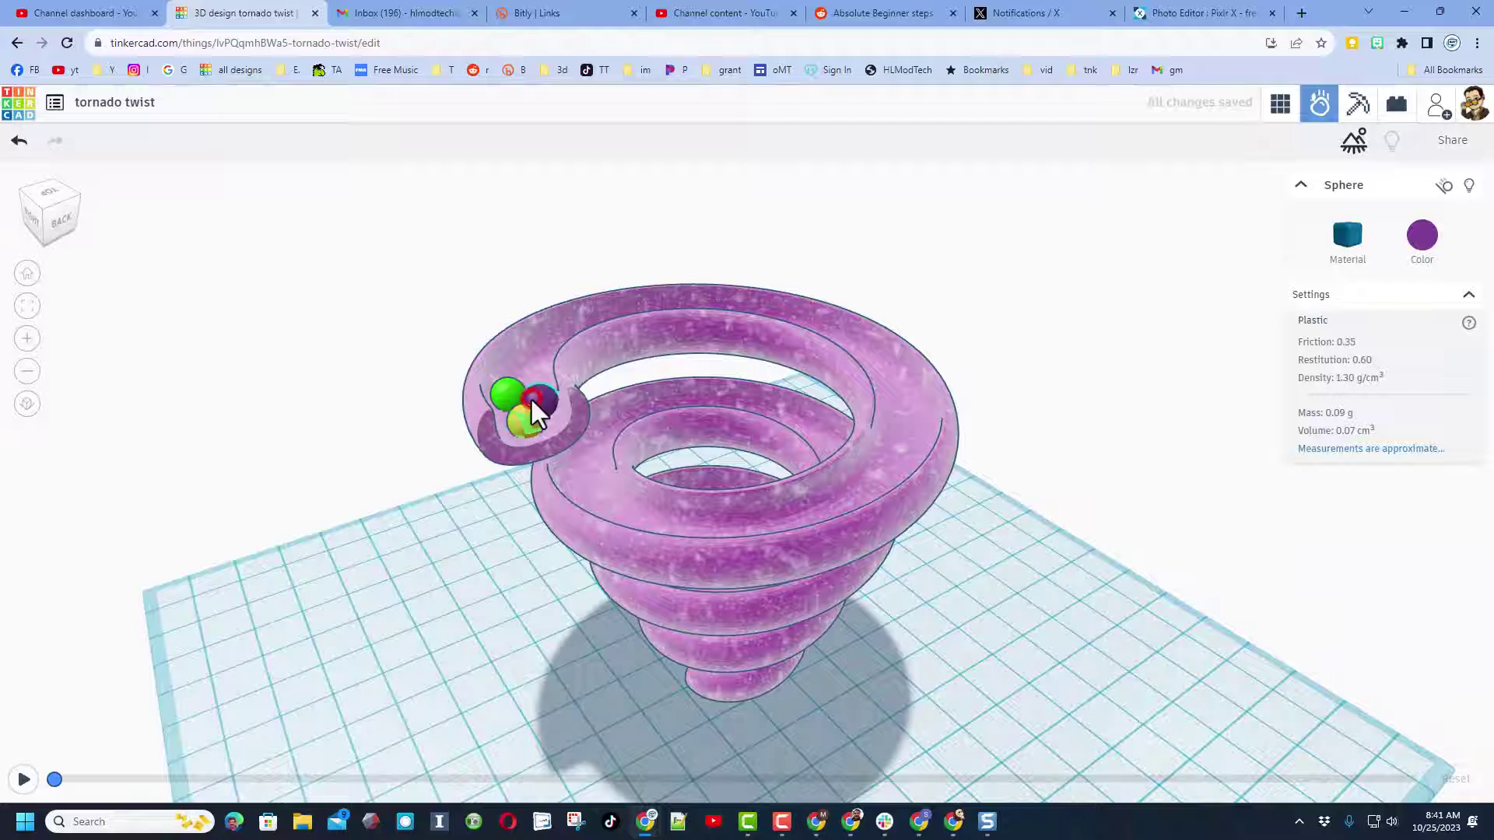
left_click(1354, 241)
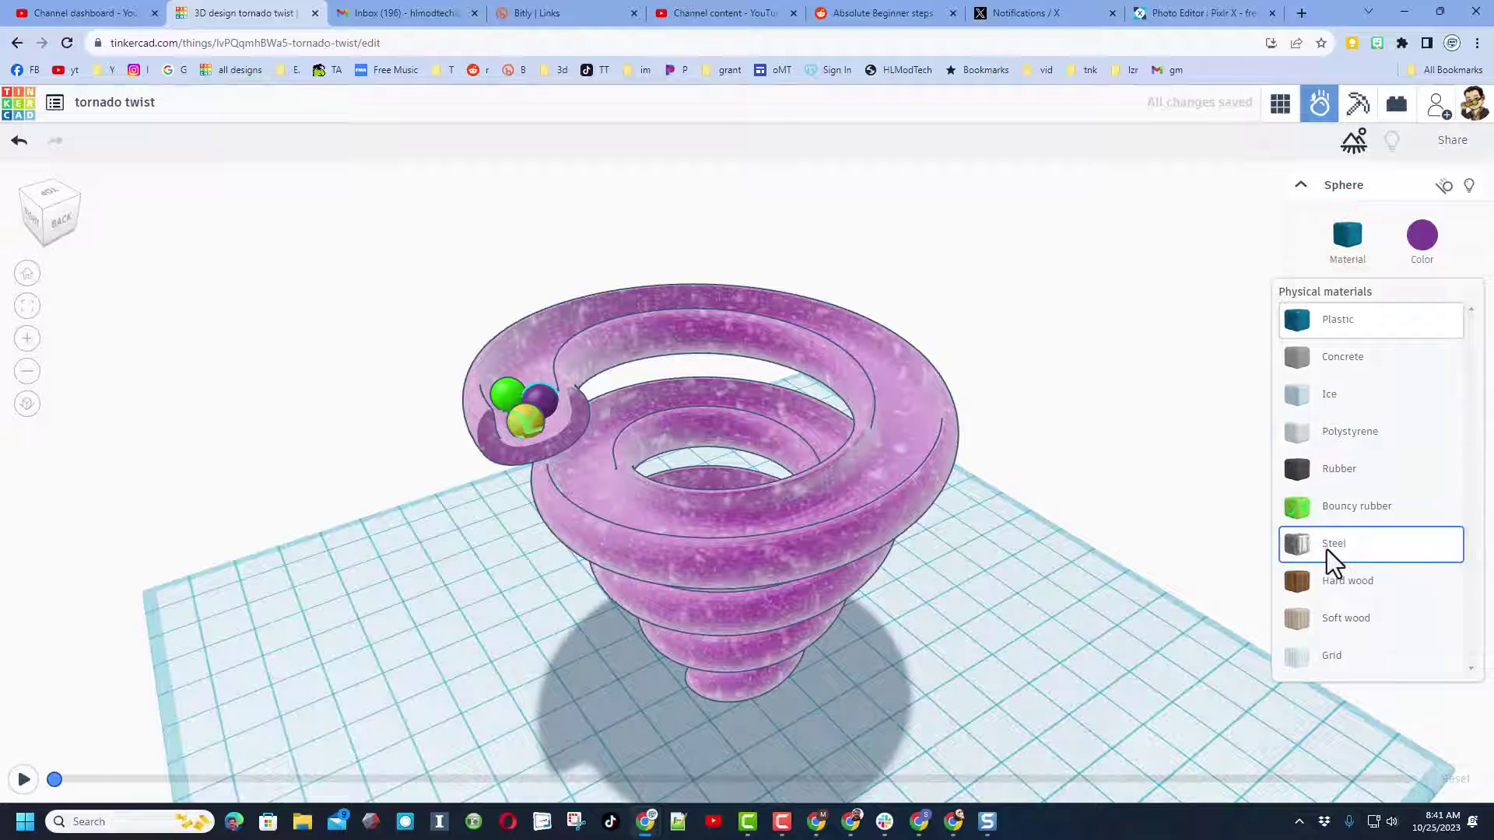
left_click(1330, 545)
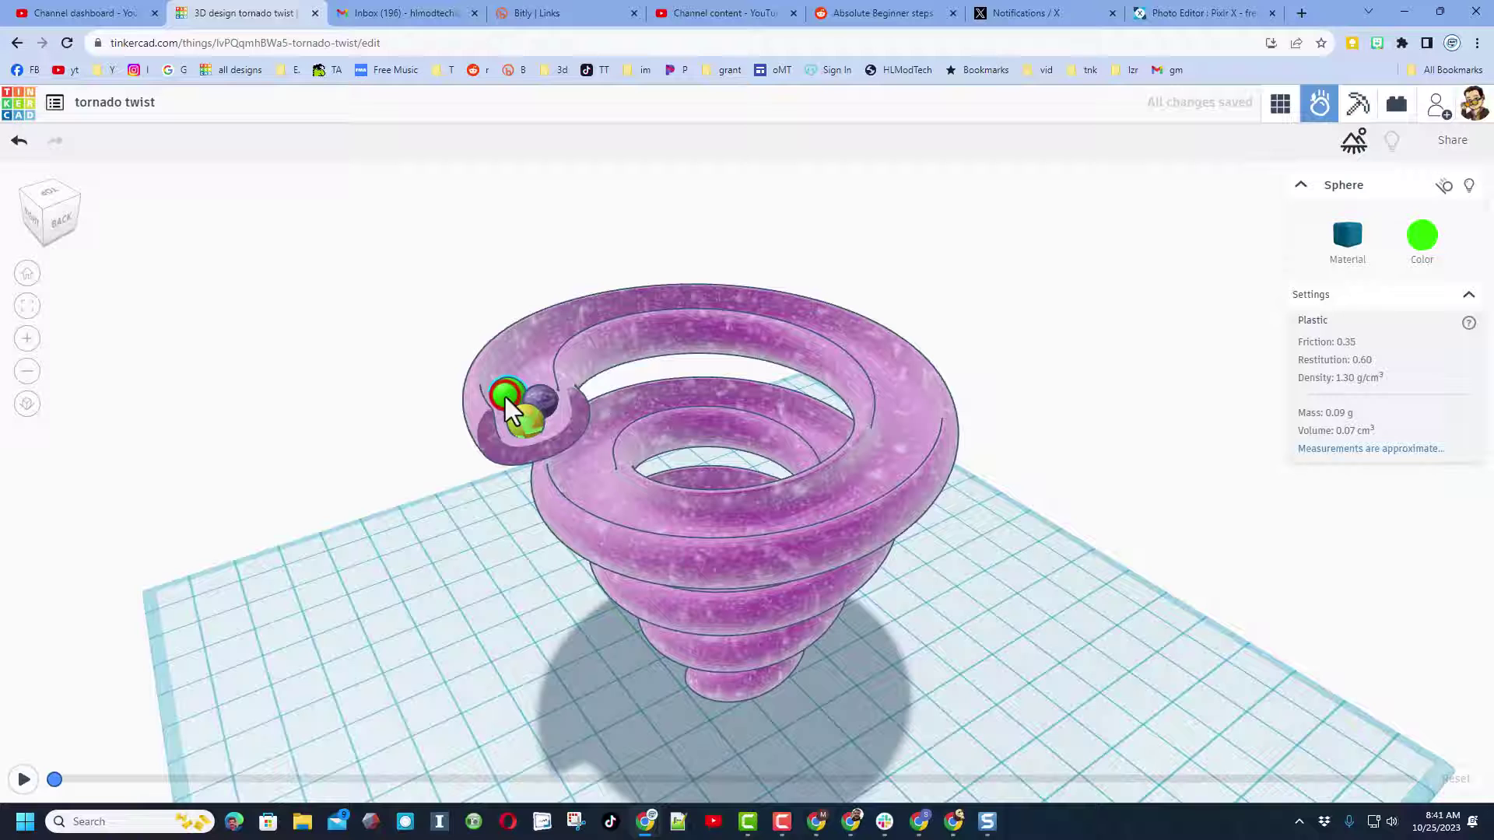
left_click(1358, 243)
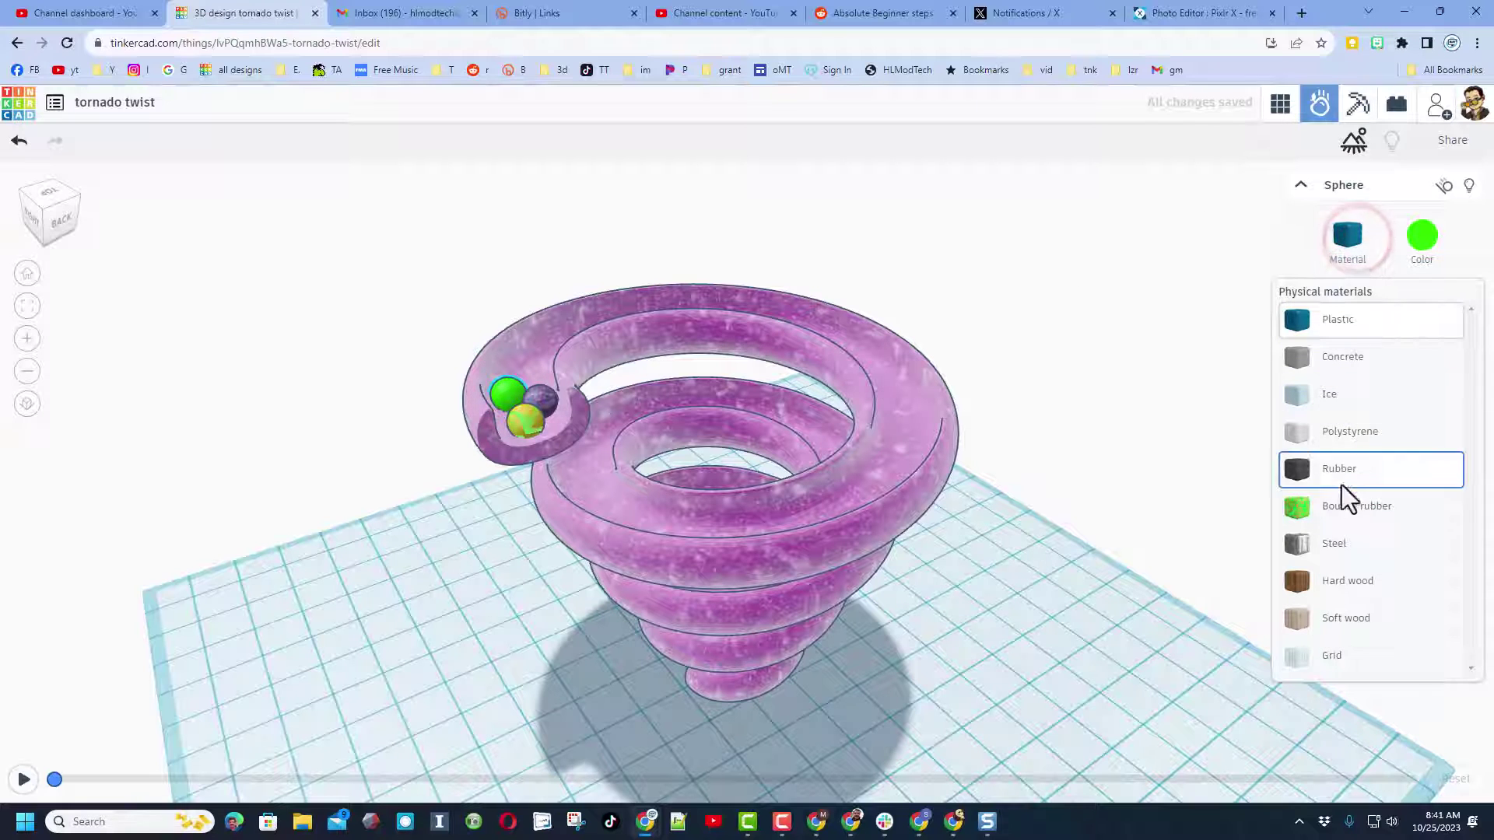
left_click(1333, 580)
right_click_drag(683, 383, 1077, 454)
scroll(1023, 473, "up", 3)
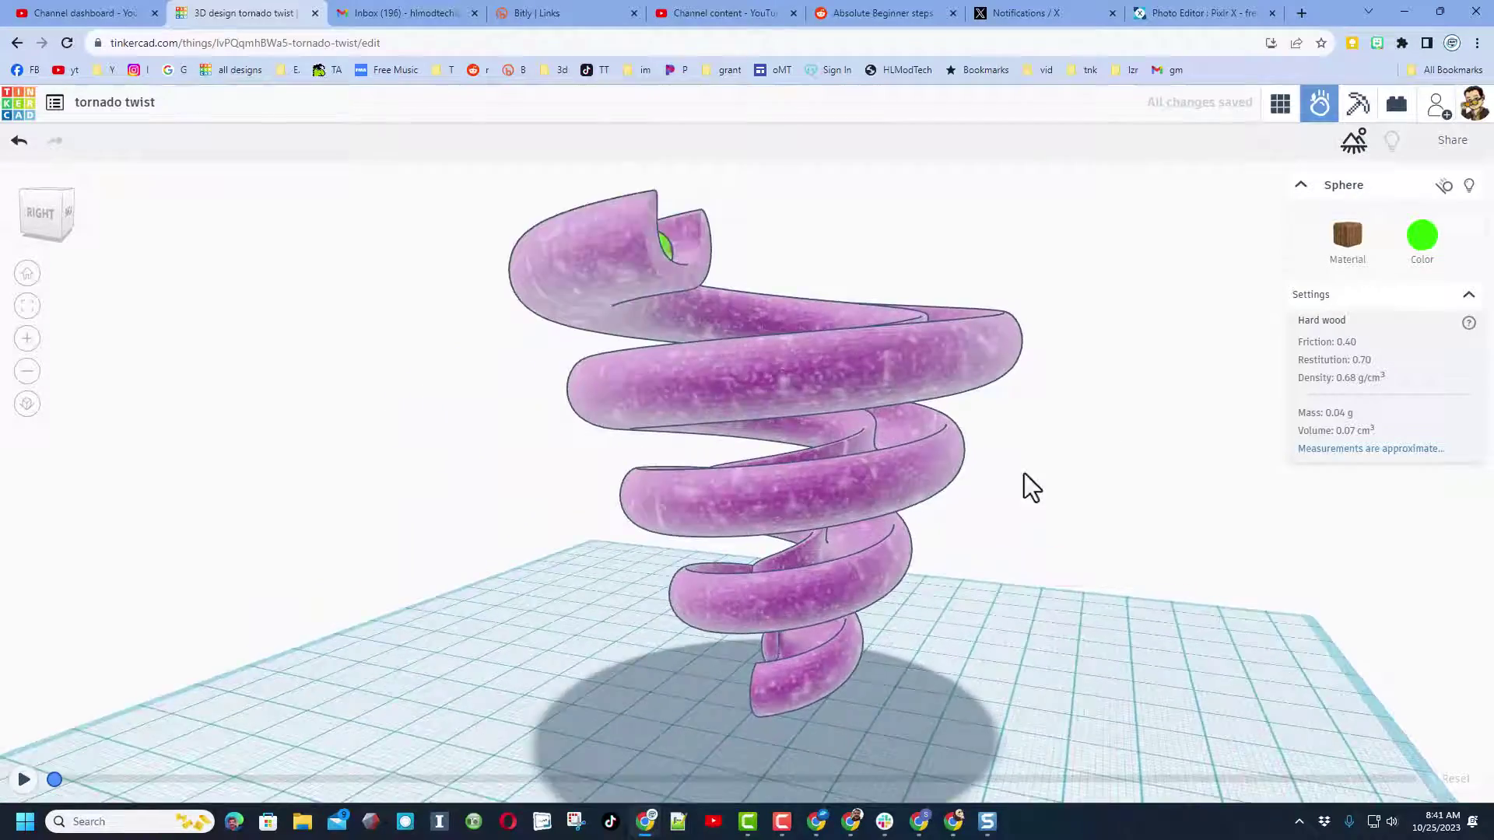
scroll(920, 556, "down", 5)
right_click_drag(918, 563, 1034, 562)
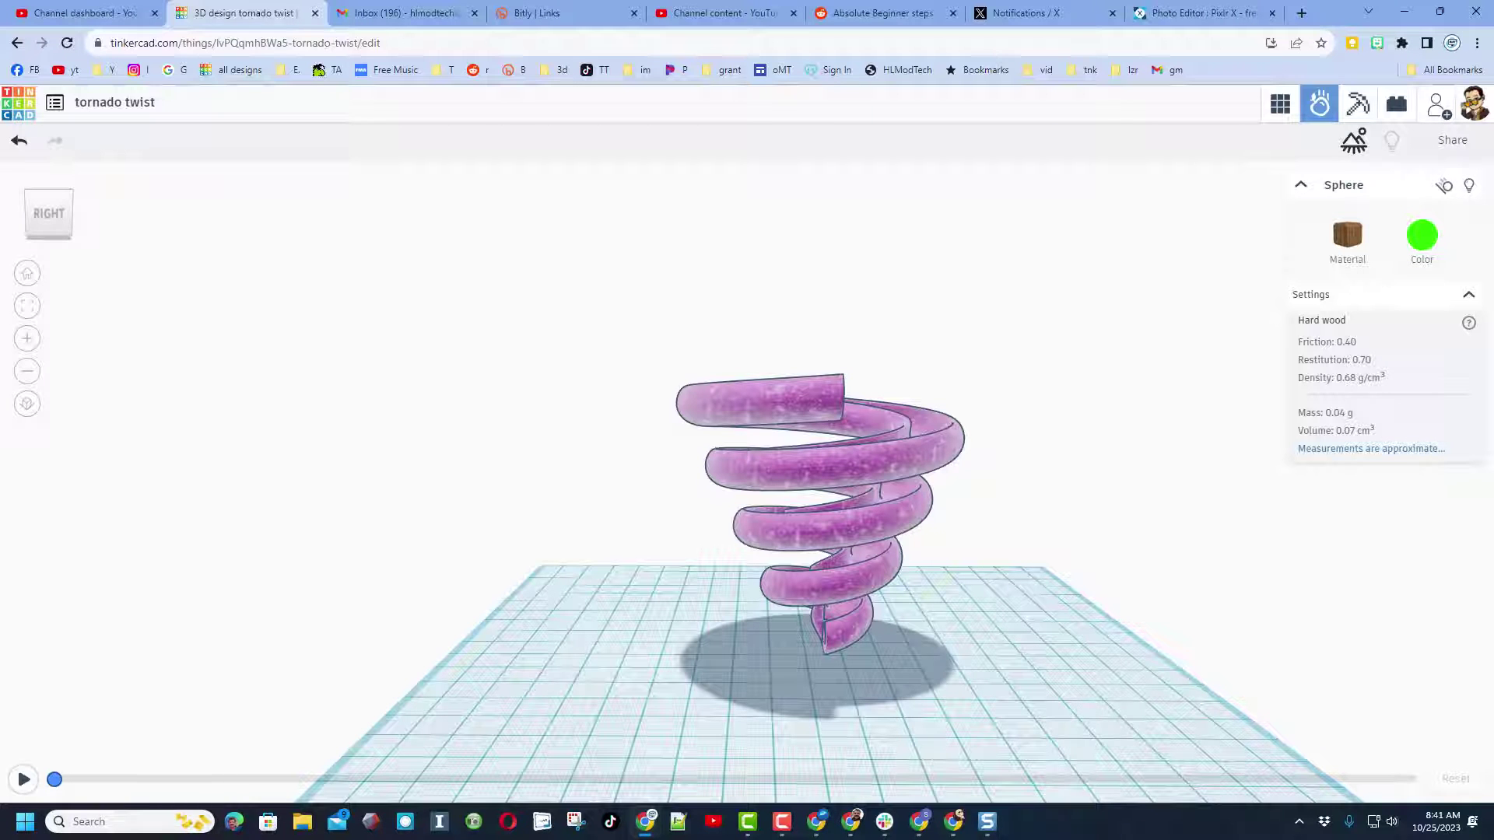
left_click(28, 780)
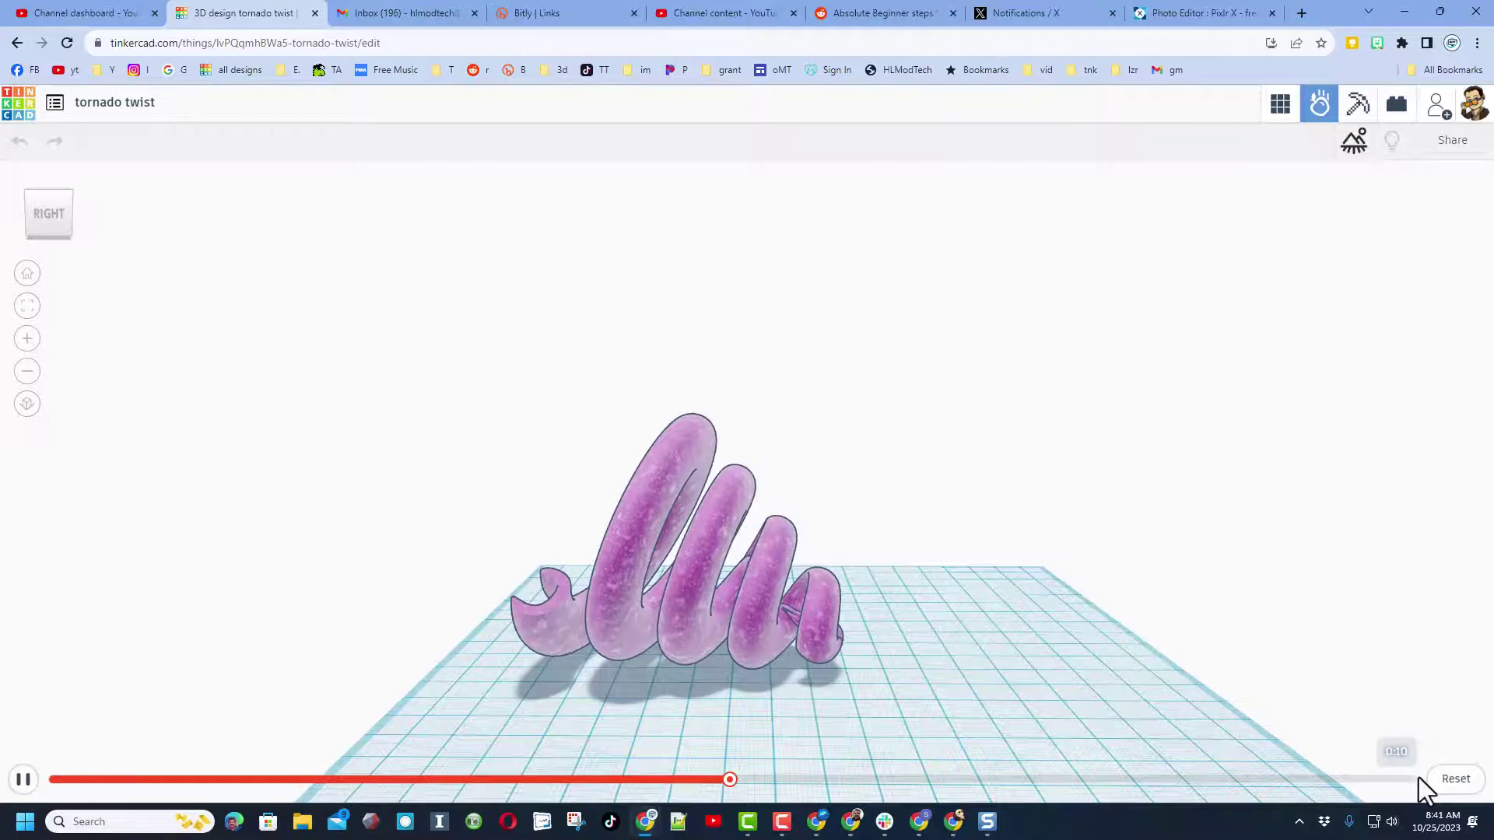
left_click(1445, 776)
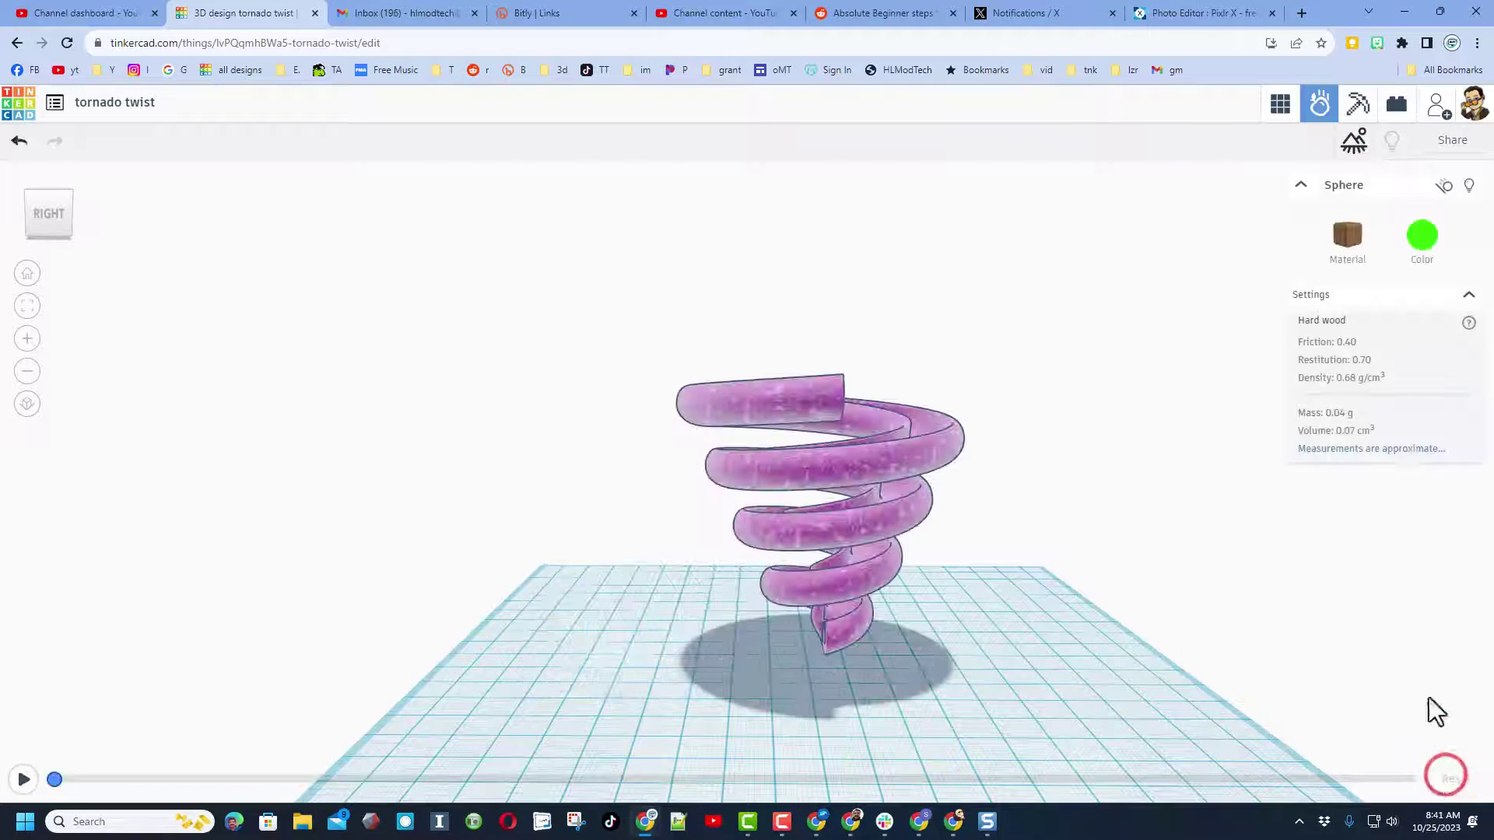
left_click(769, 477)
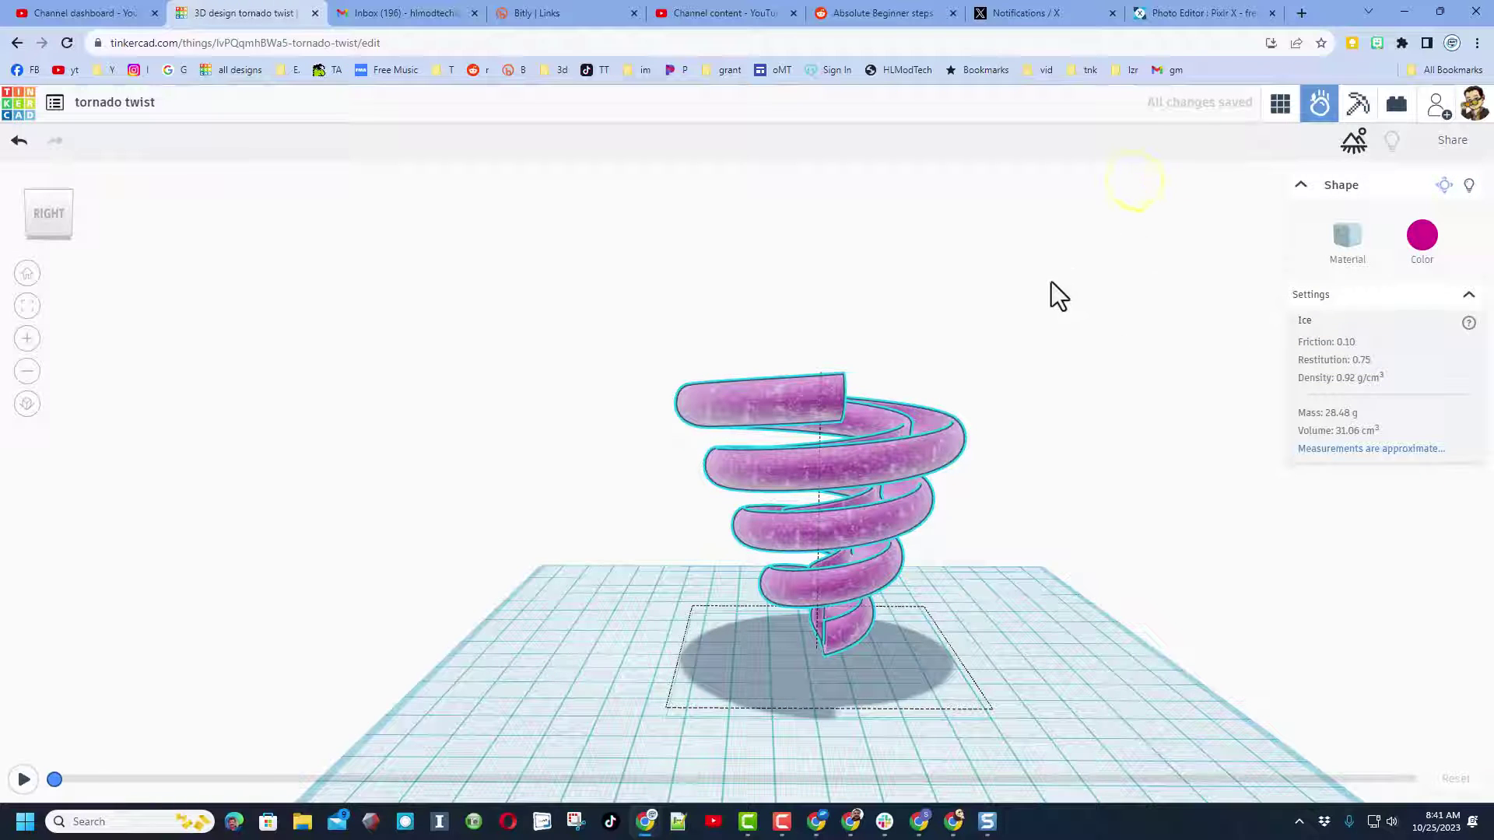
right_click_drag(1035, 272, 923, 437)
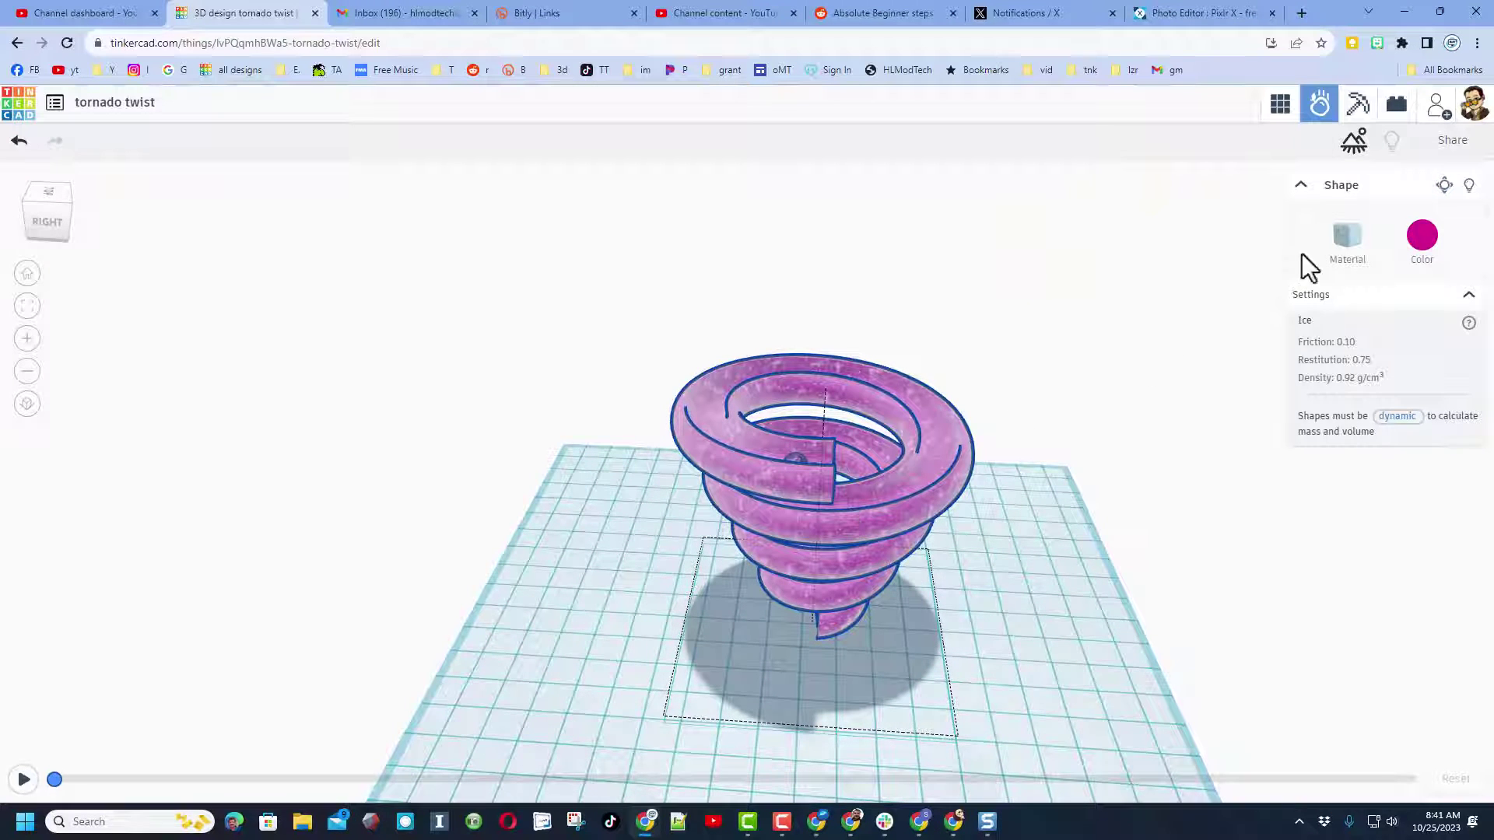
left_click(18, 785)
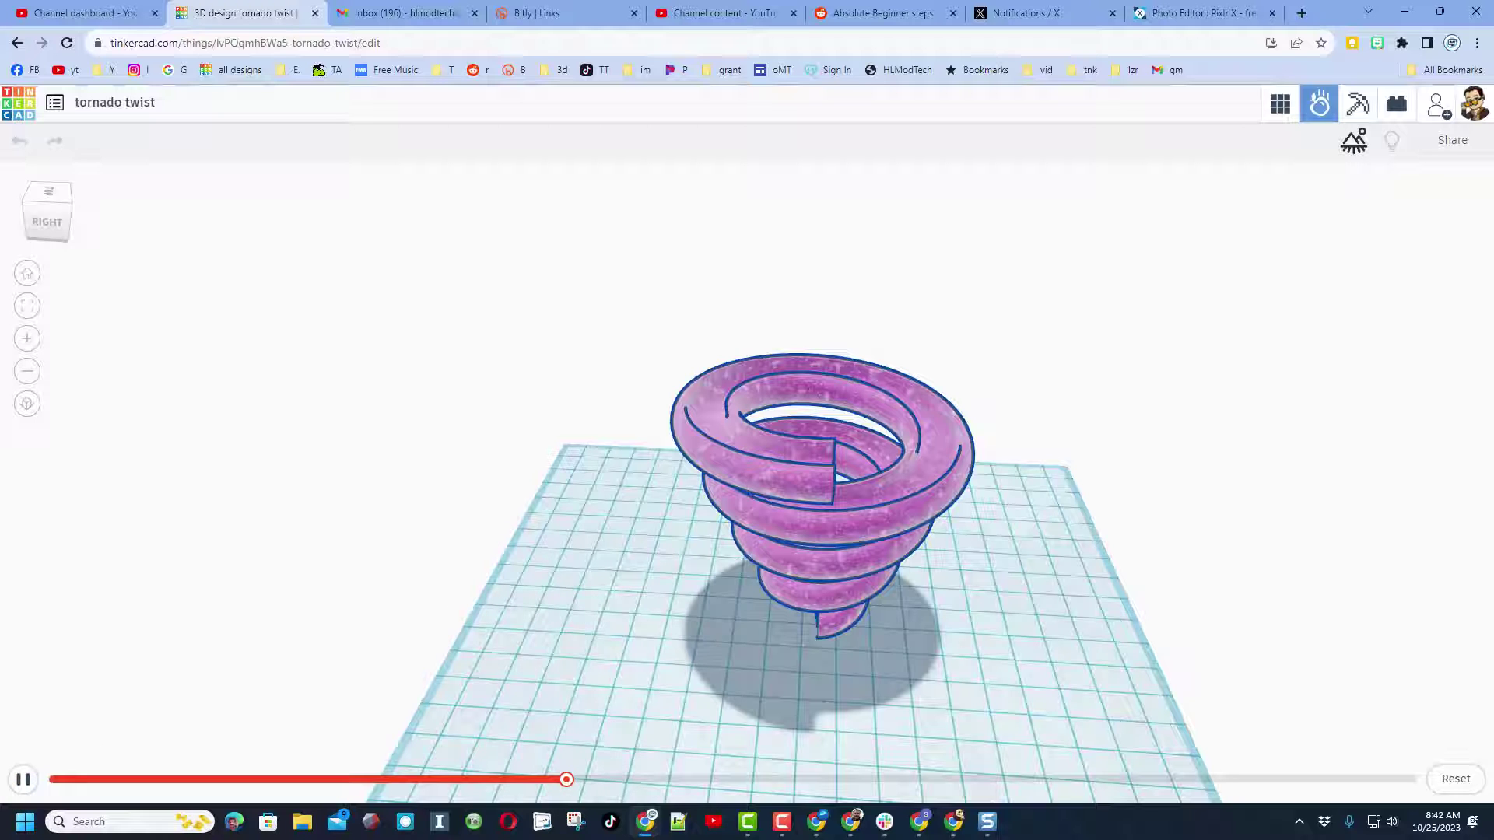
left_click(24, 779)
right_click_drag(206, 682, 265, 642)
left_click(613, 780)
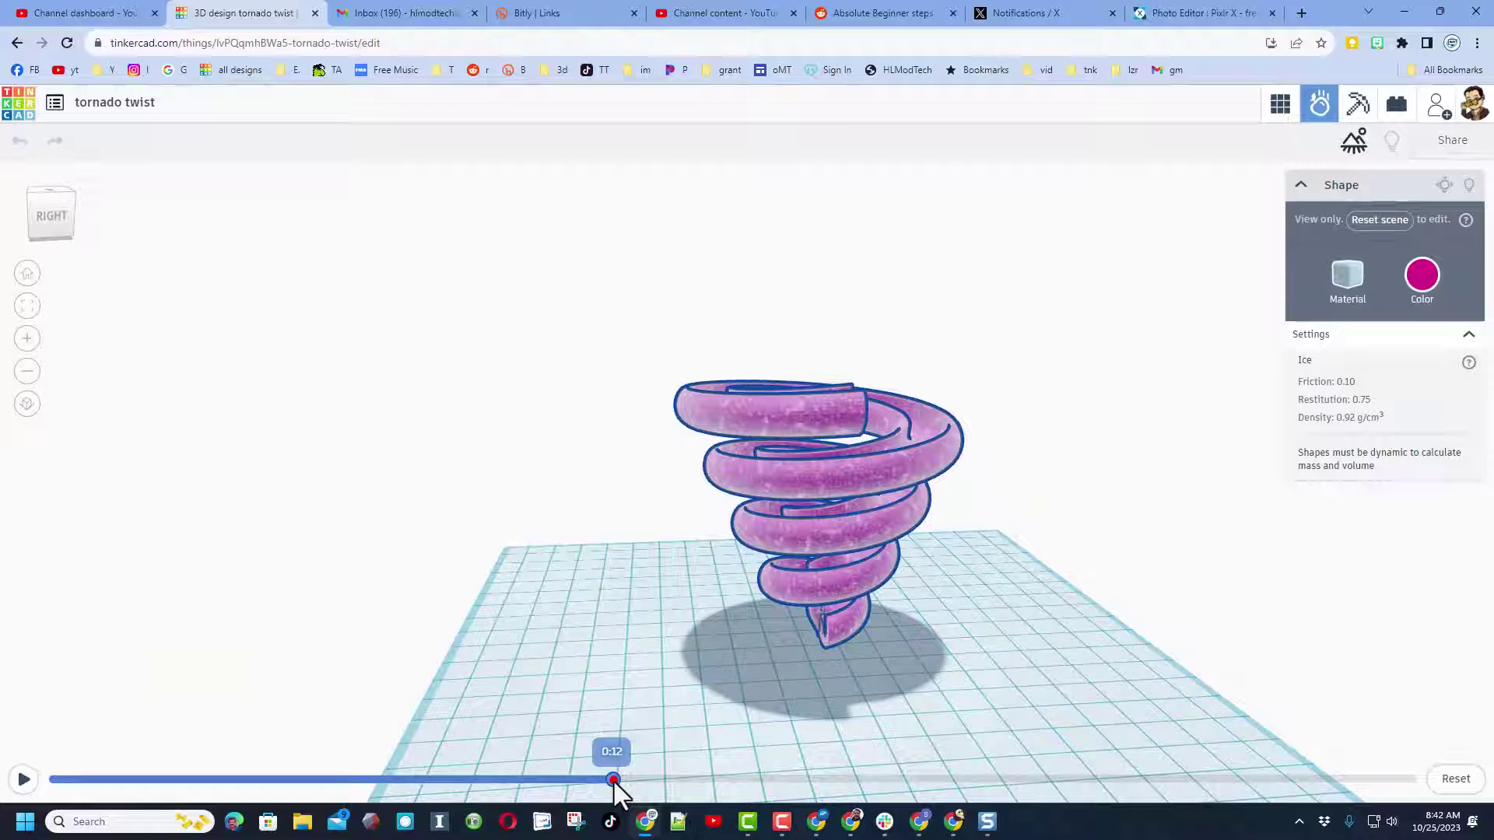
left_click_drag(515, 782, 305, 781)
left_click_drag(129, 759, 61, 770)
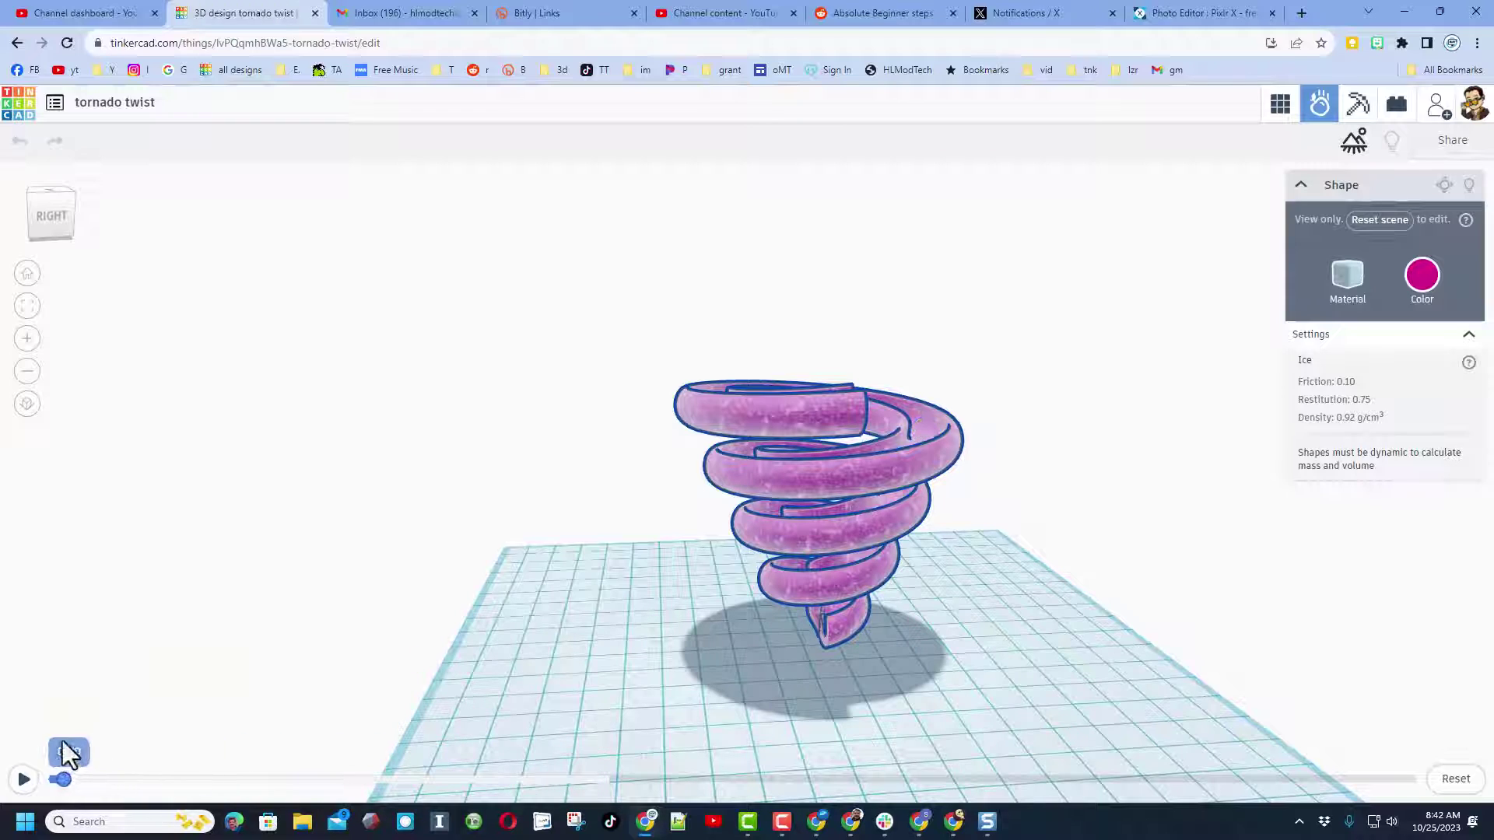
scroll(869, 417, "up", 5)
right_click_drag(764, 450, 535, 484)
left_click(23, 779)
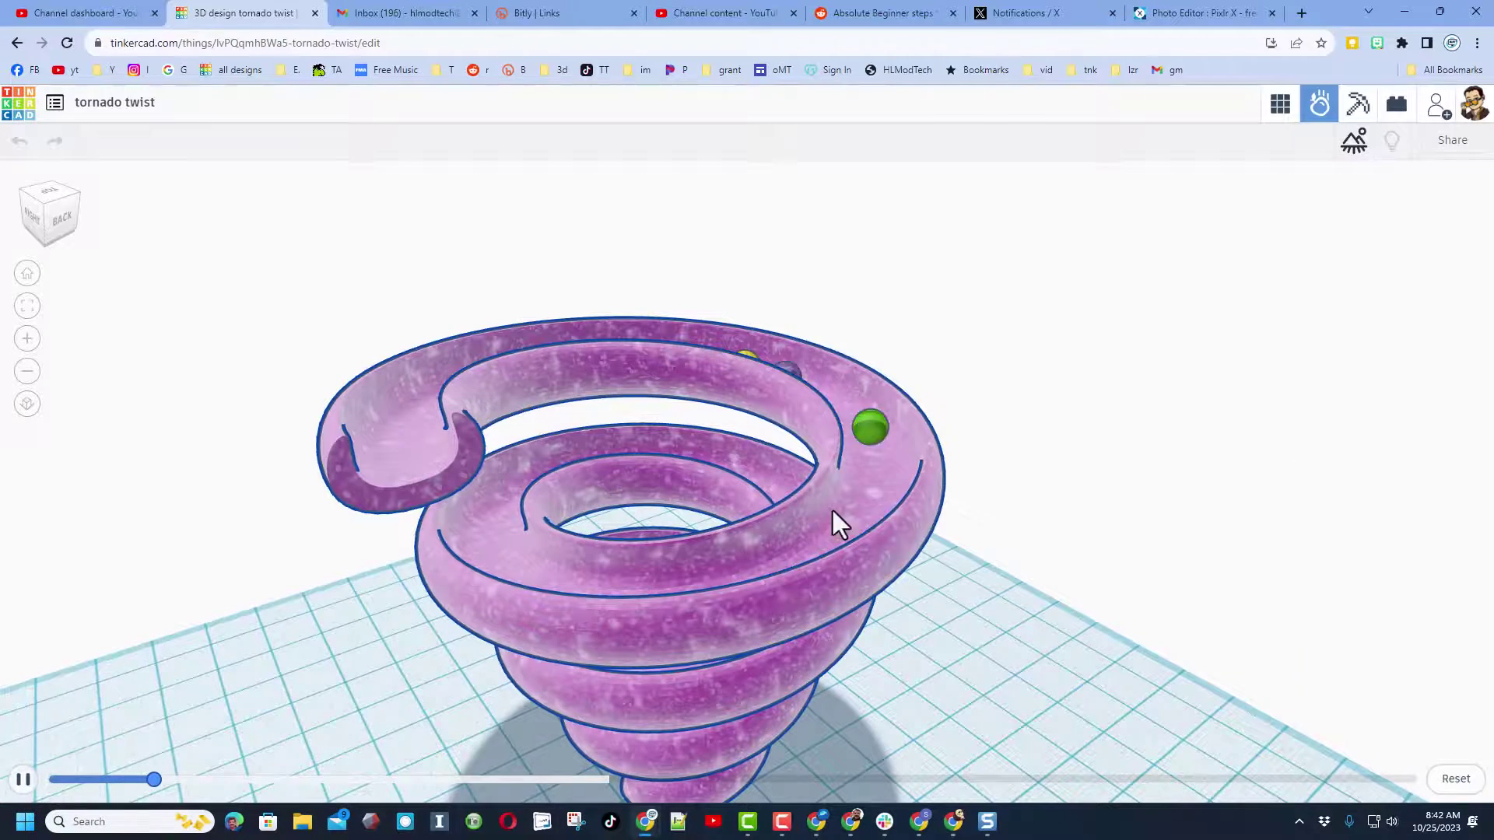
right_click_drag(993, 667, 700, 525)
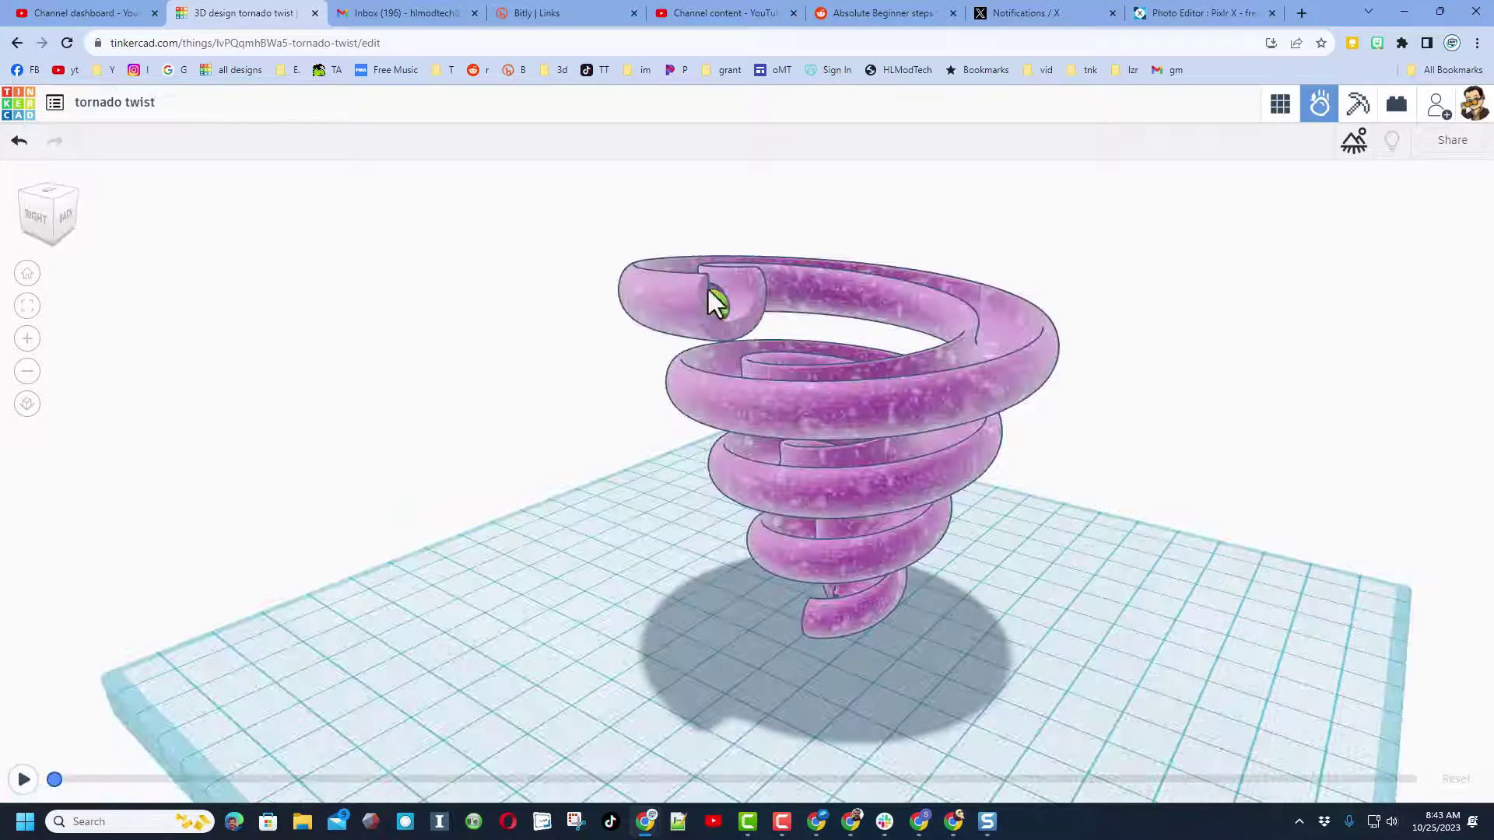
left_click(702, 297)
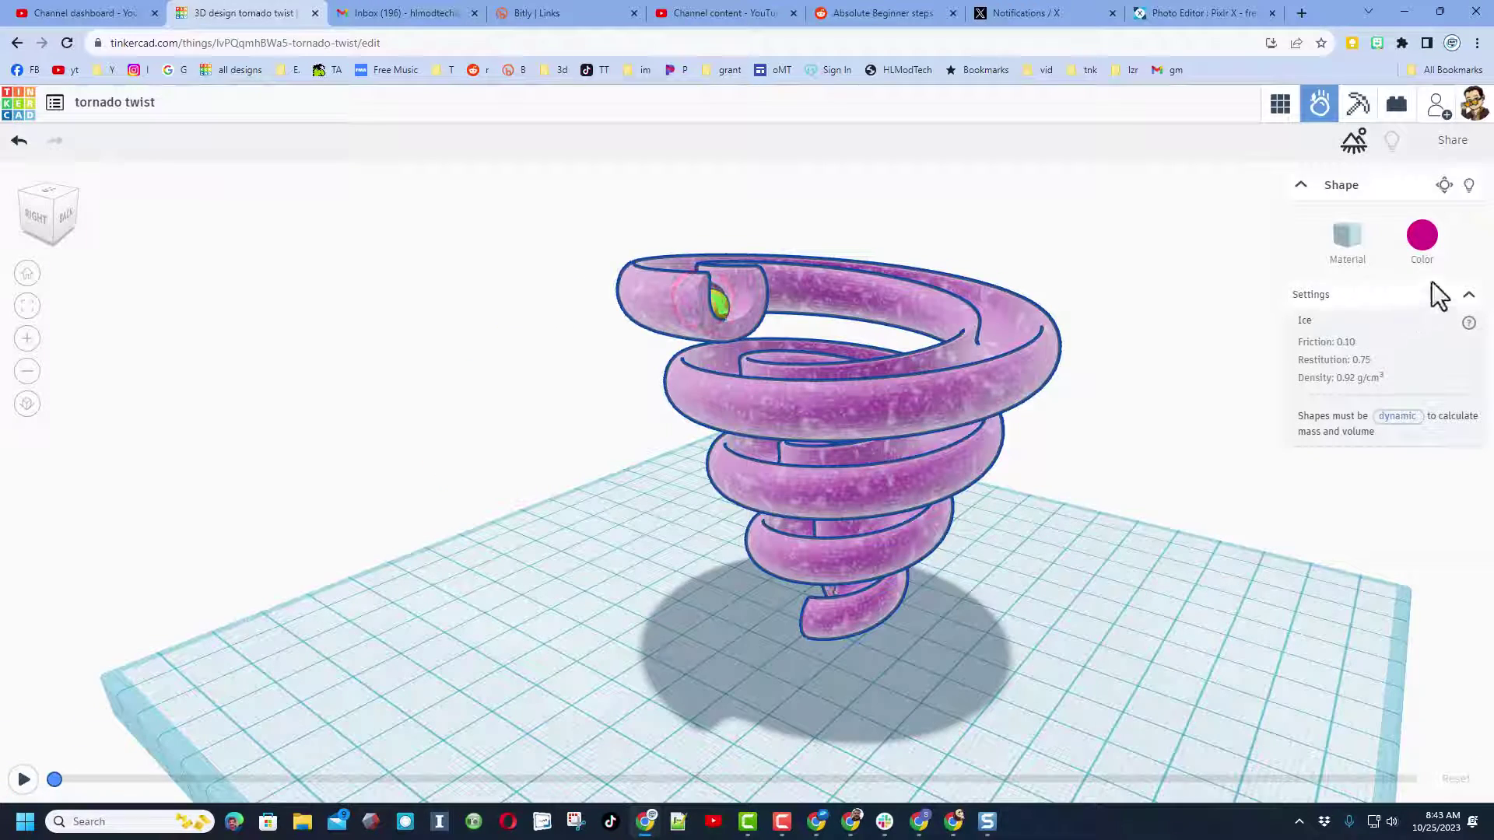
- Make the Ice twist Transparent
left_click(1424, 237)
left_click(1389, 479)
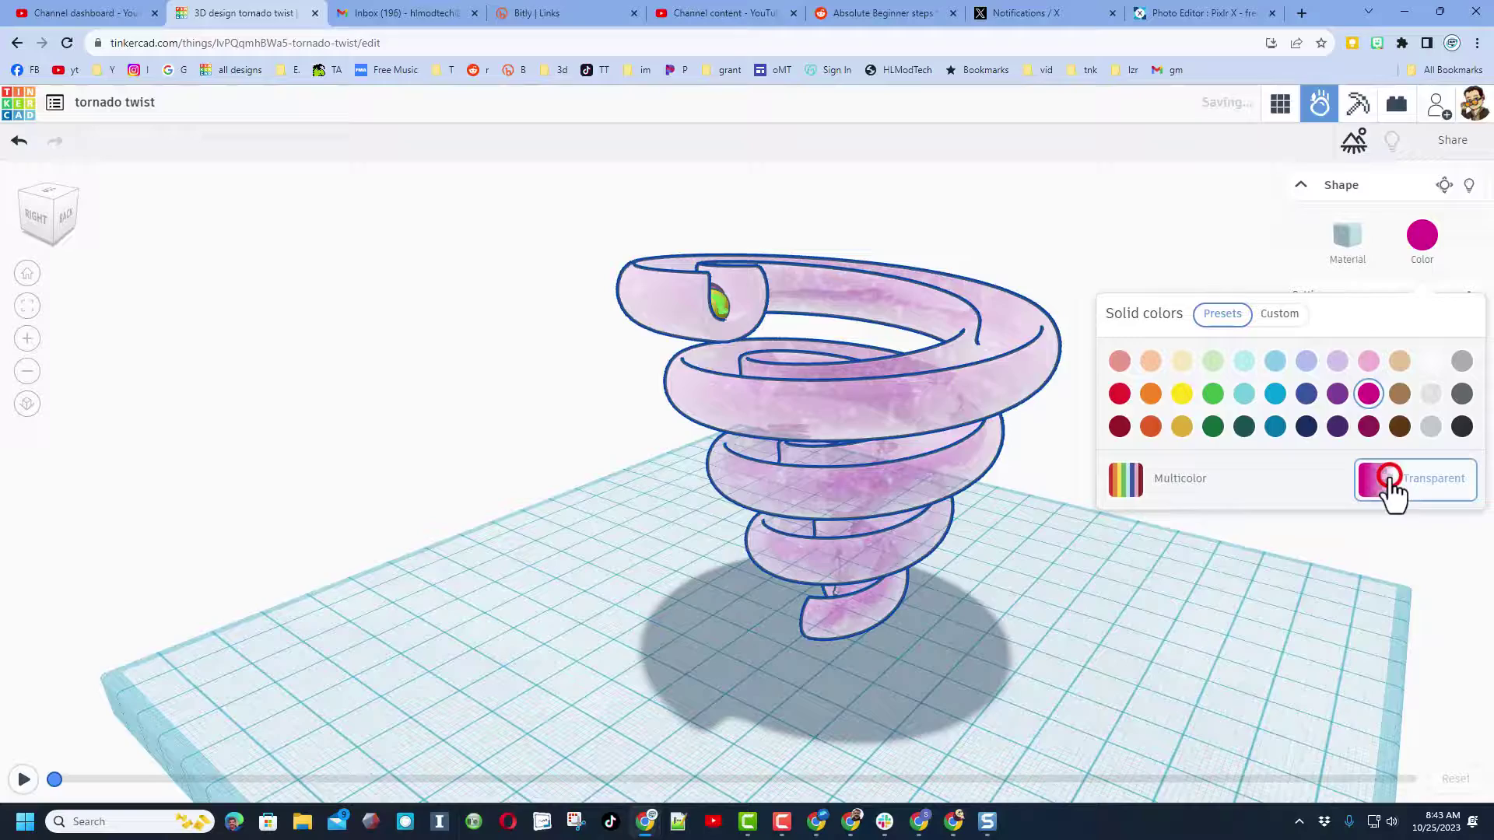
right_click_drag(760, 632, 987, 627)
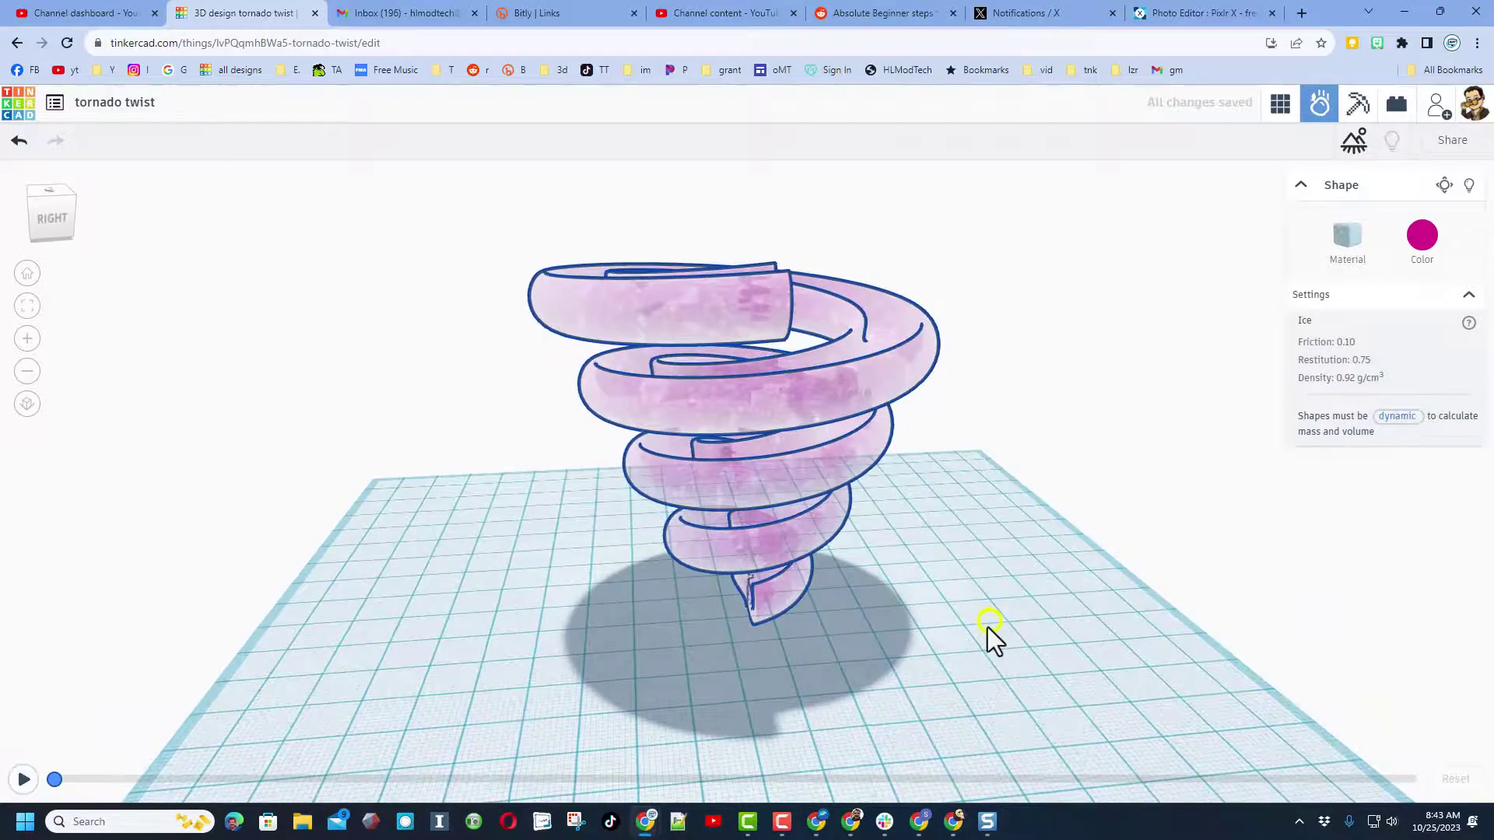
- Run the physics simulation and pause once the balls have rolled onto the grid
left_click(23, 779)
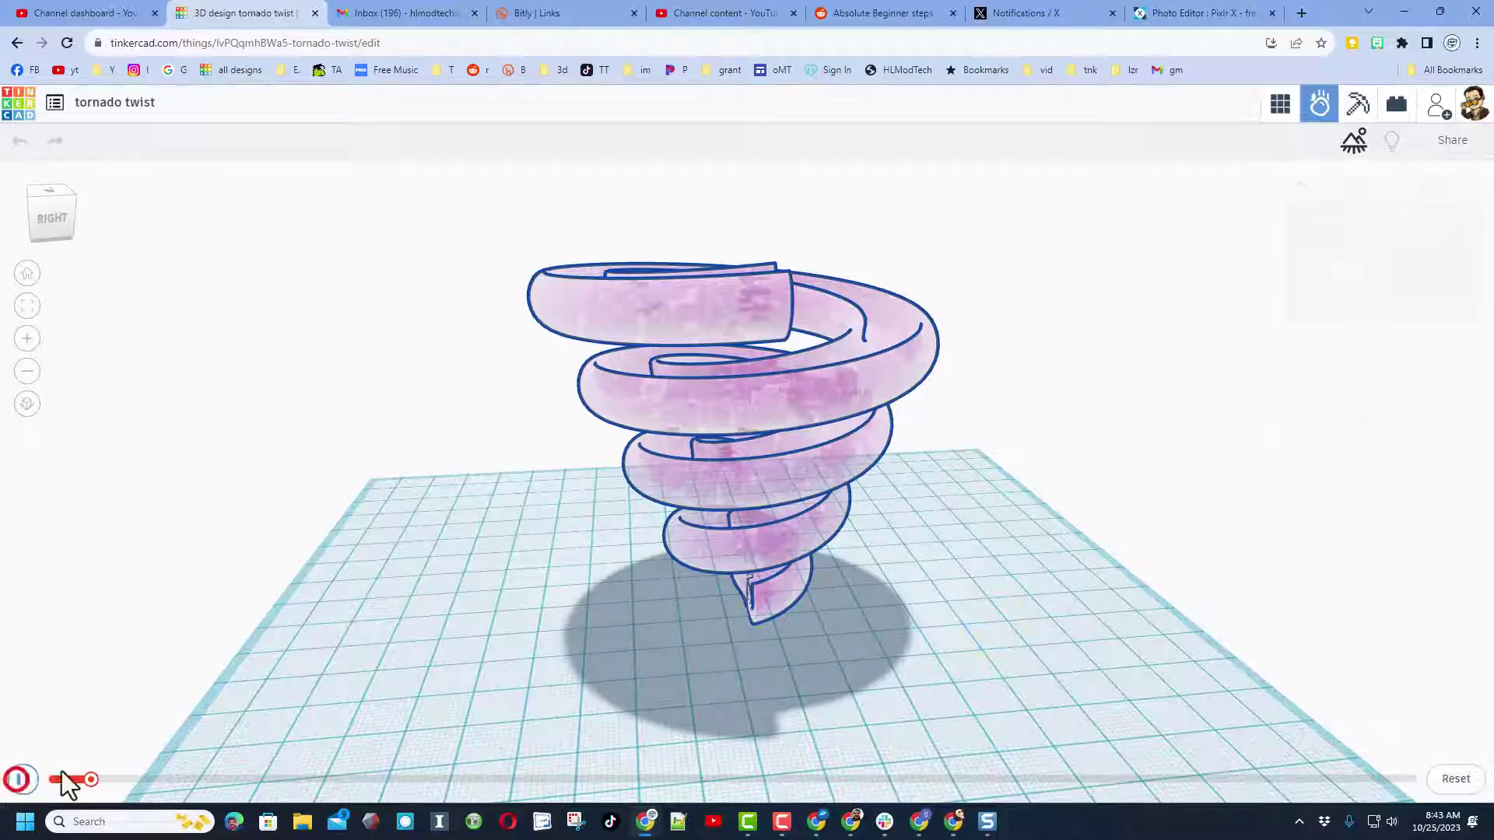
right_click_drag(393, 699, 556, 680)
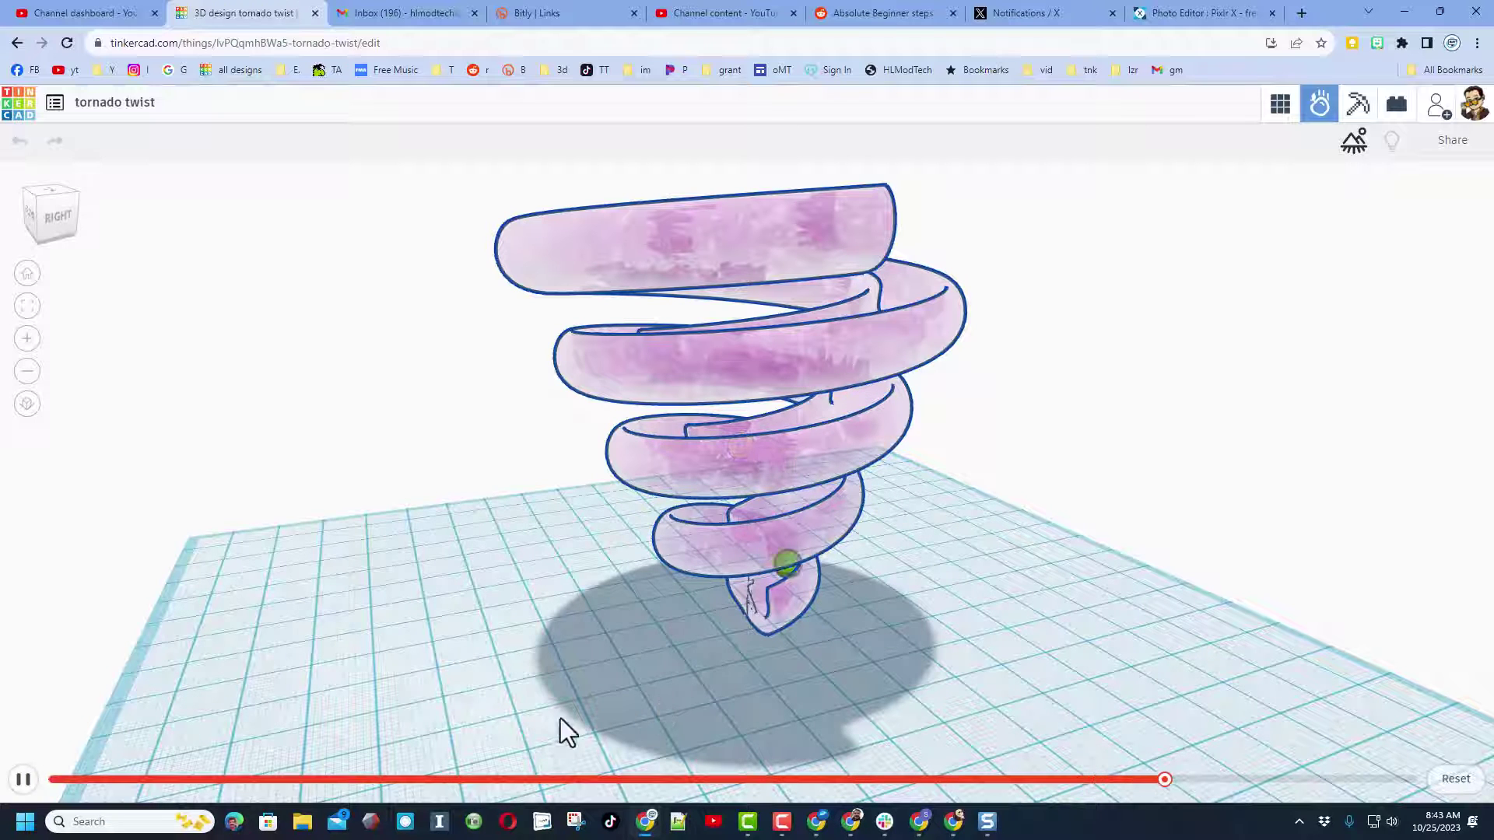
left_click(25, 779)
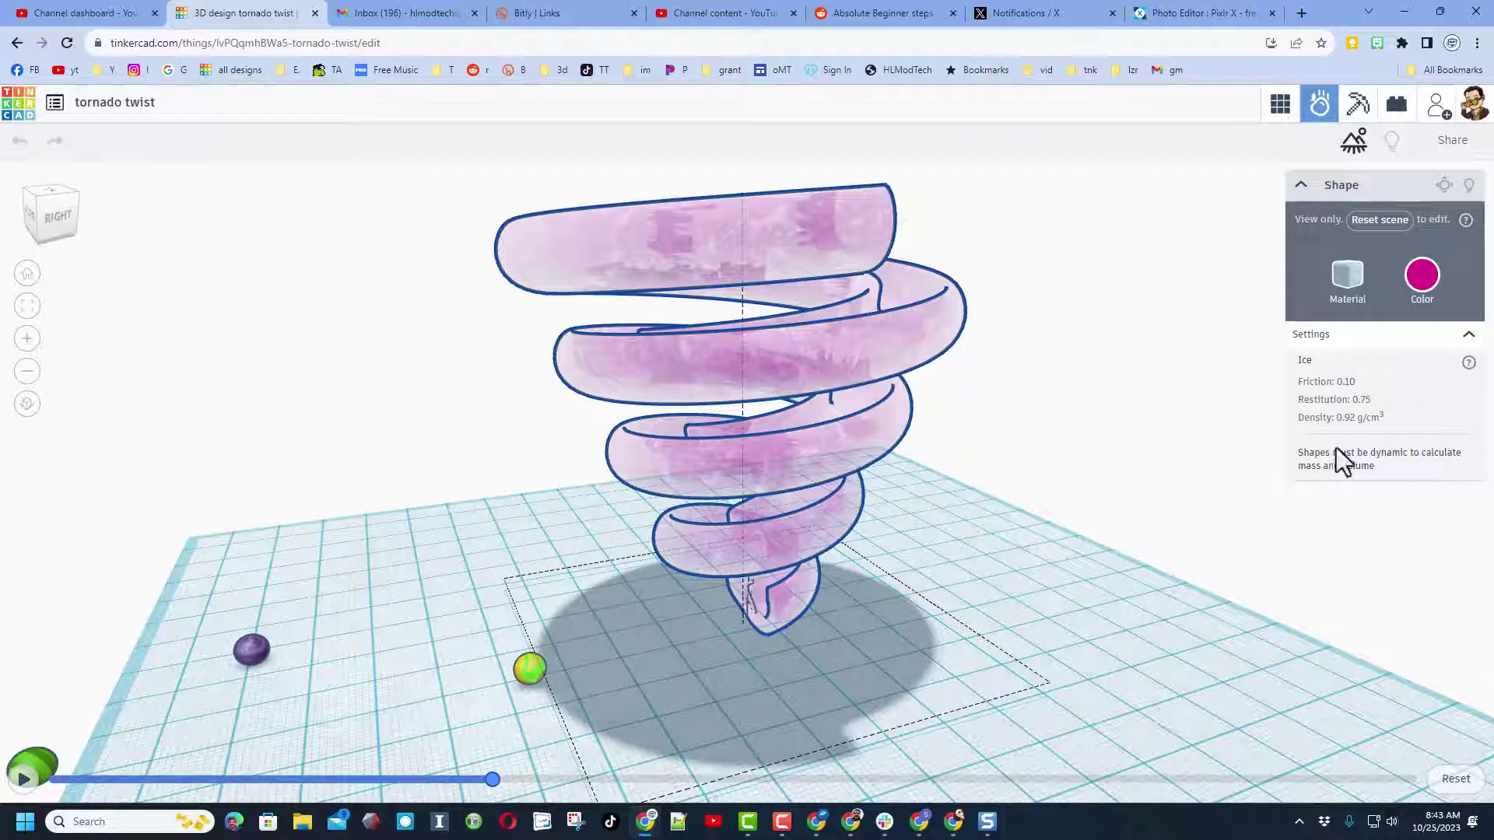
- Export a 9:16 simulation video as tornado twist.mp4, then restore the 16:9 frame
left_click(1438, 148)
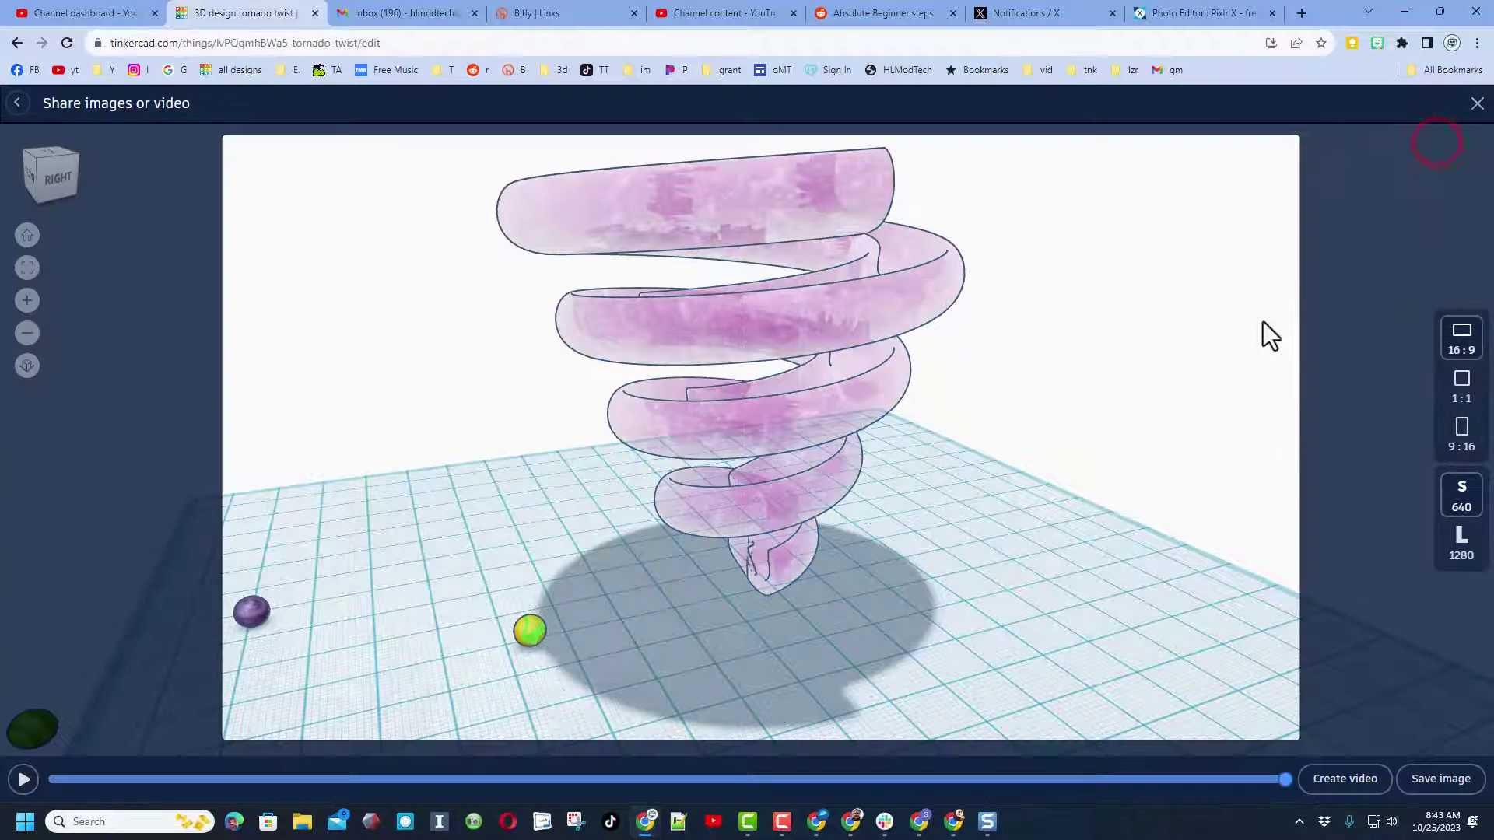
left_click(1461, 431)
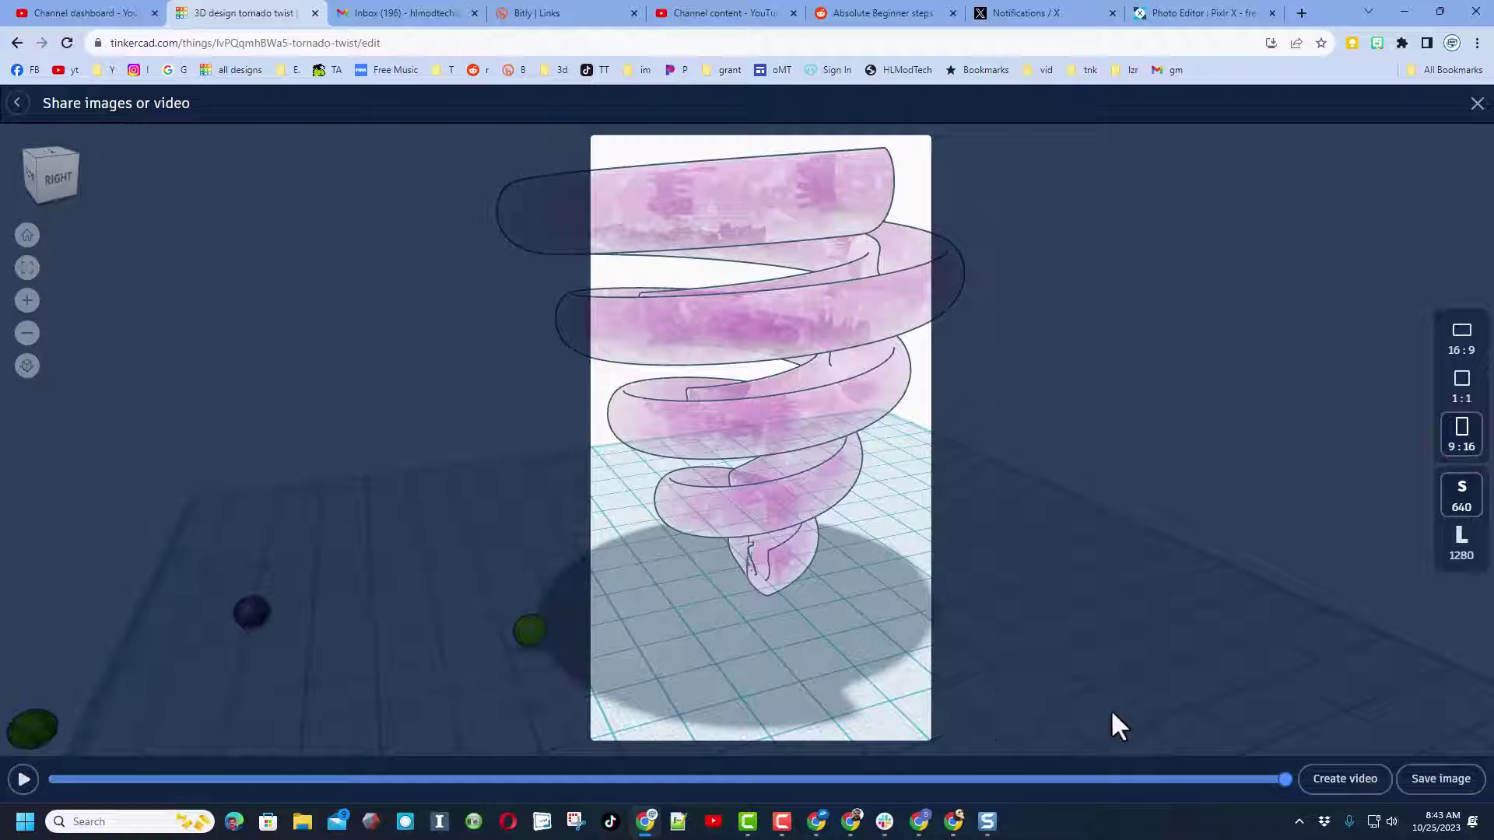
left_click(1344, 782)
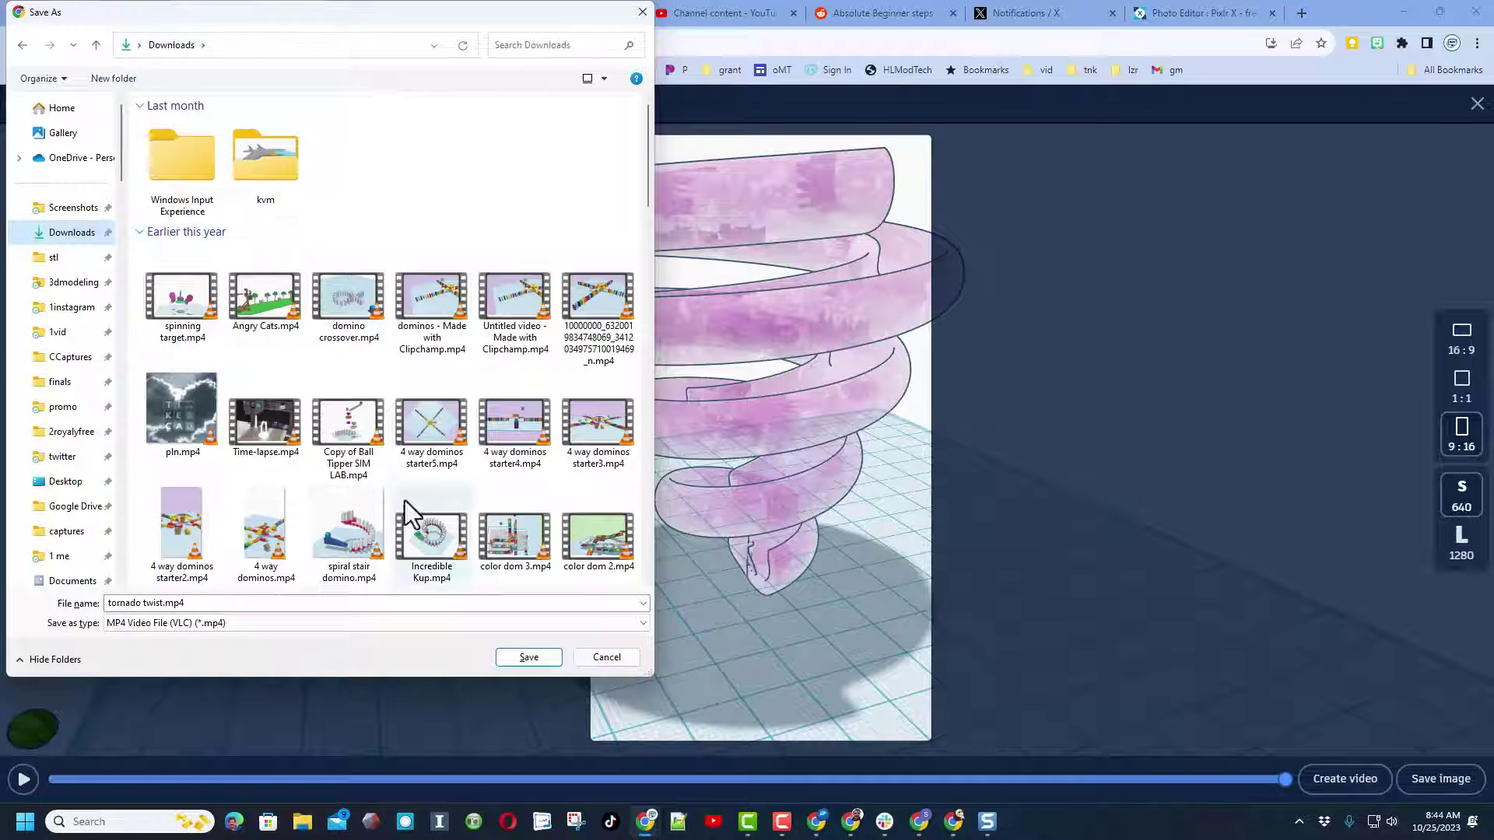
left_click(541, 659)
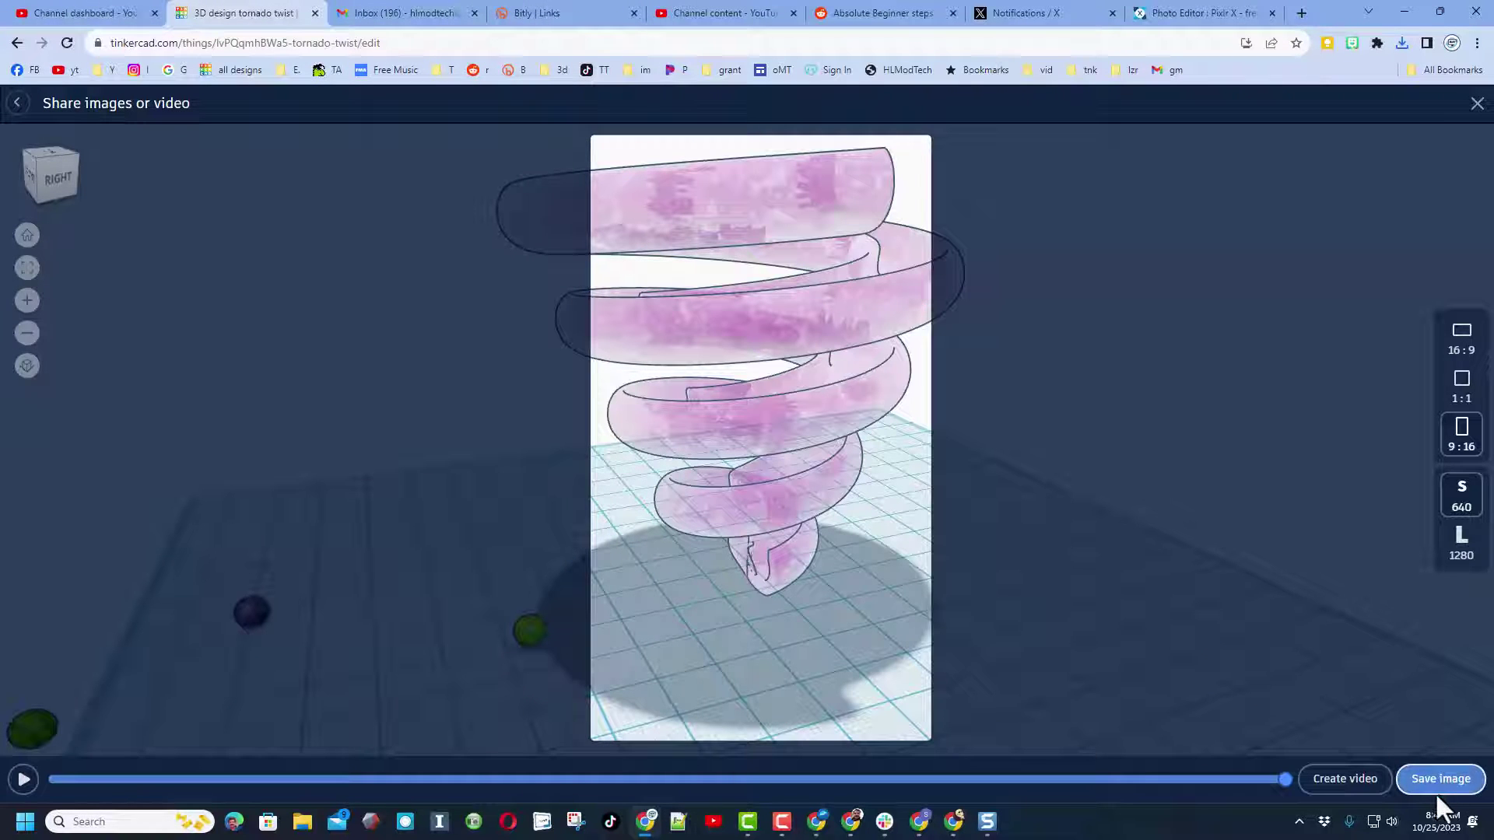
left_click(1459, 342)
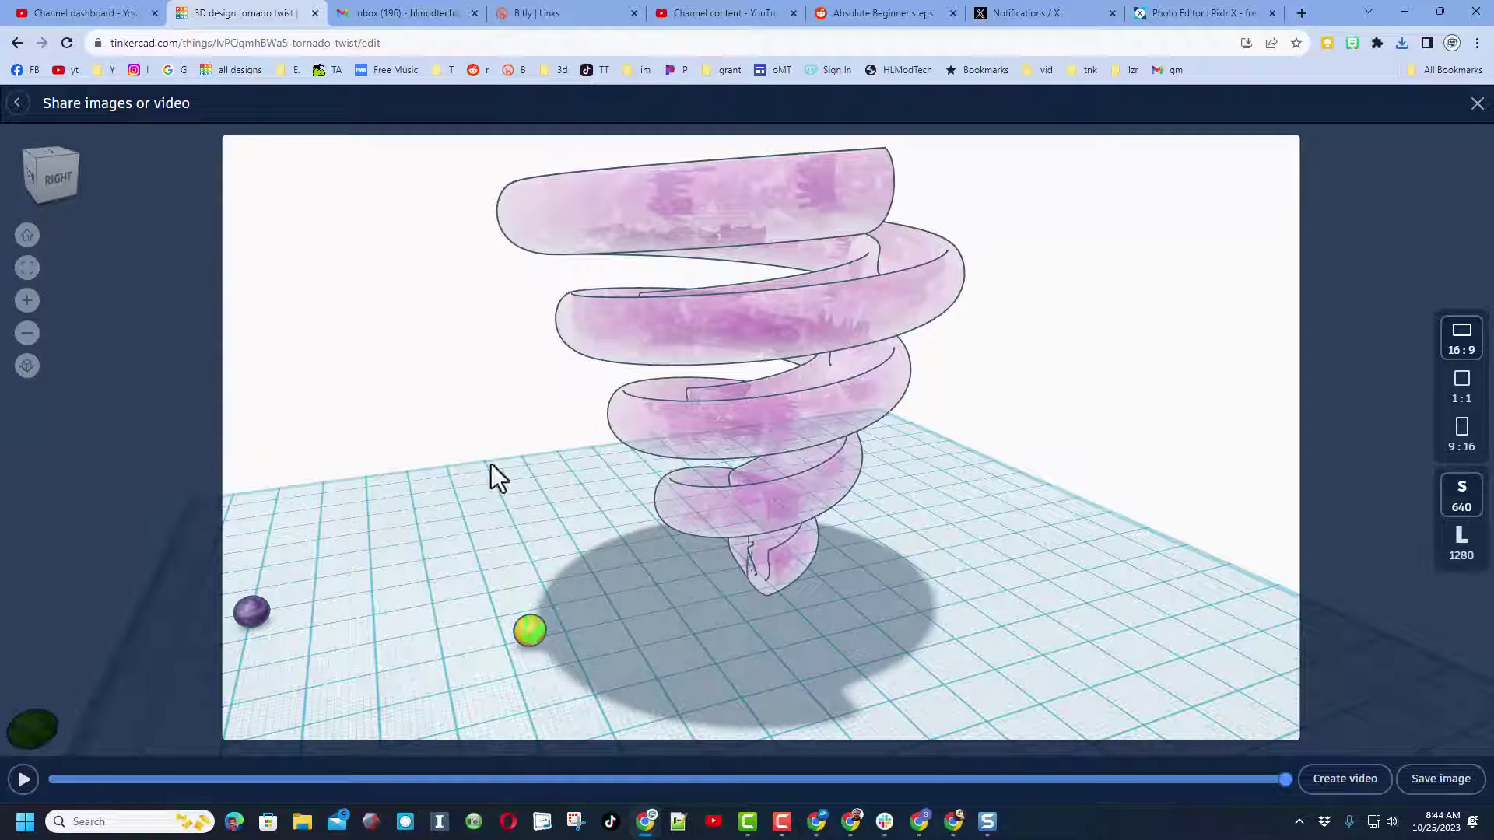
- Reset the ball simulation, return to the 3D editor, and search shapes for 'hel'
left_click(16, 100)
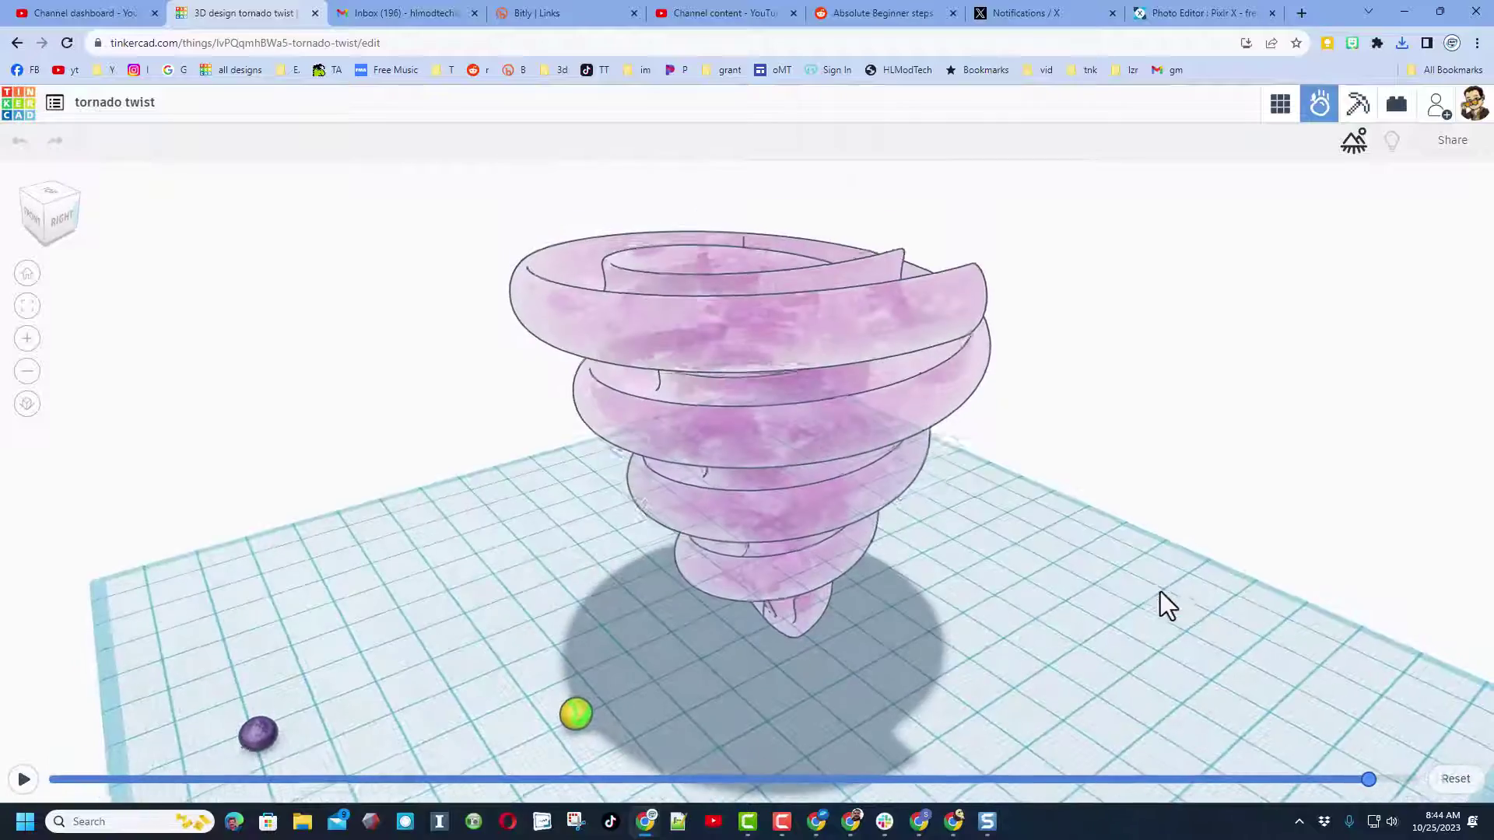
left_click(1454, 779)
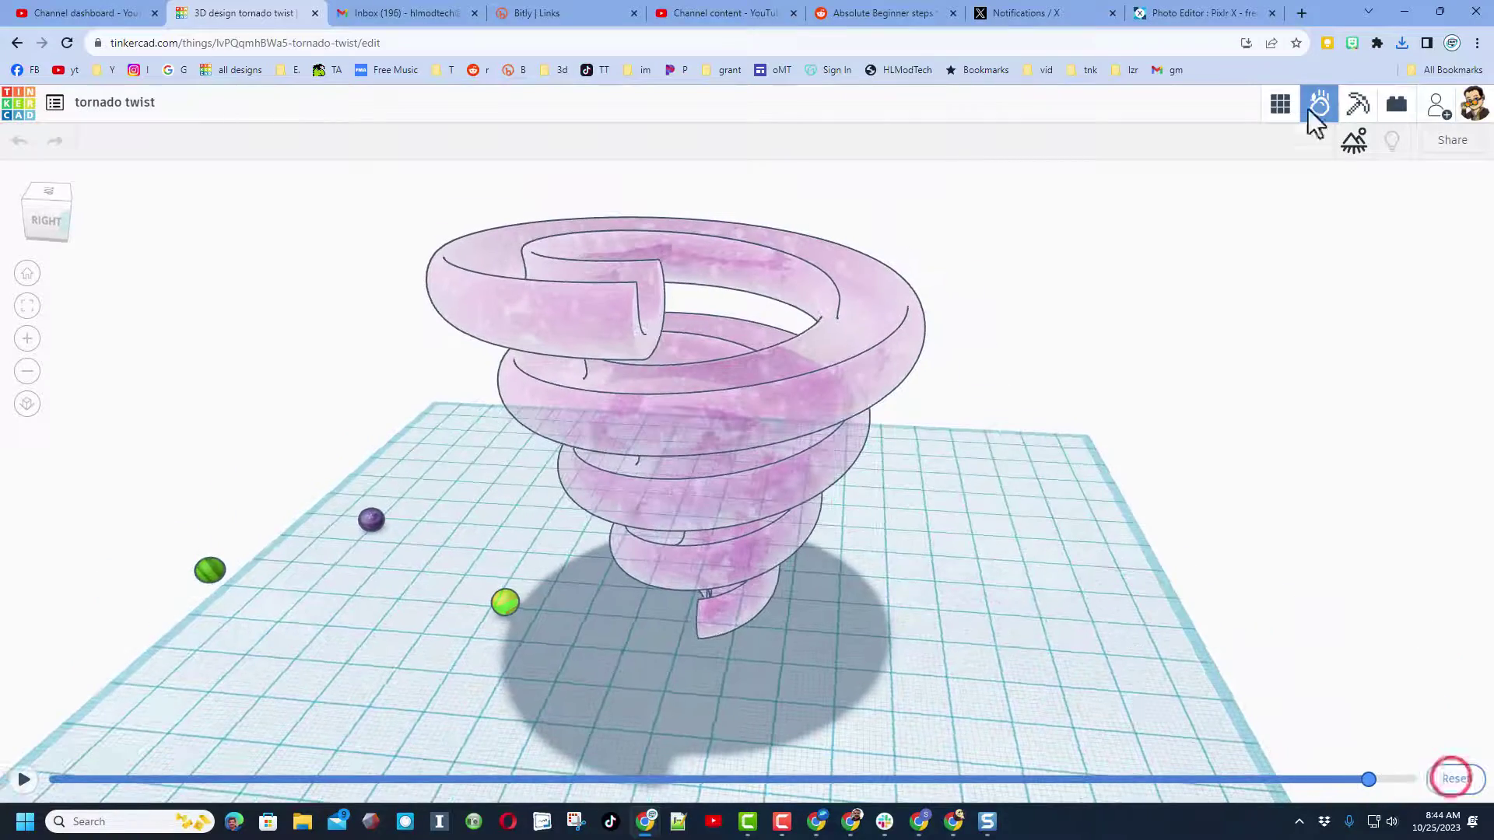
left_click(1279, 105)
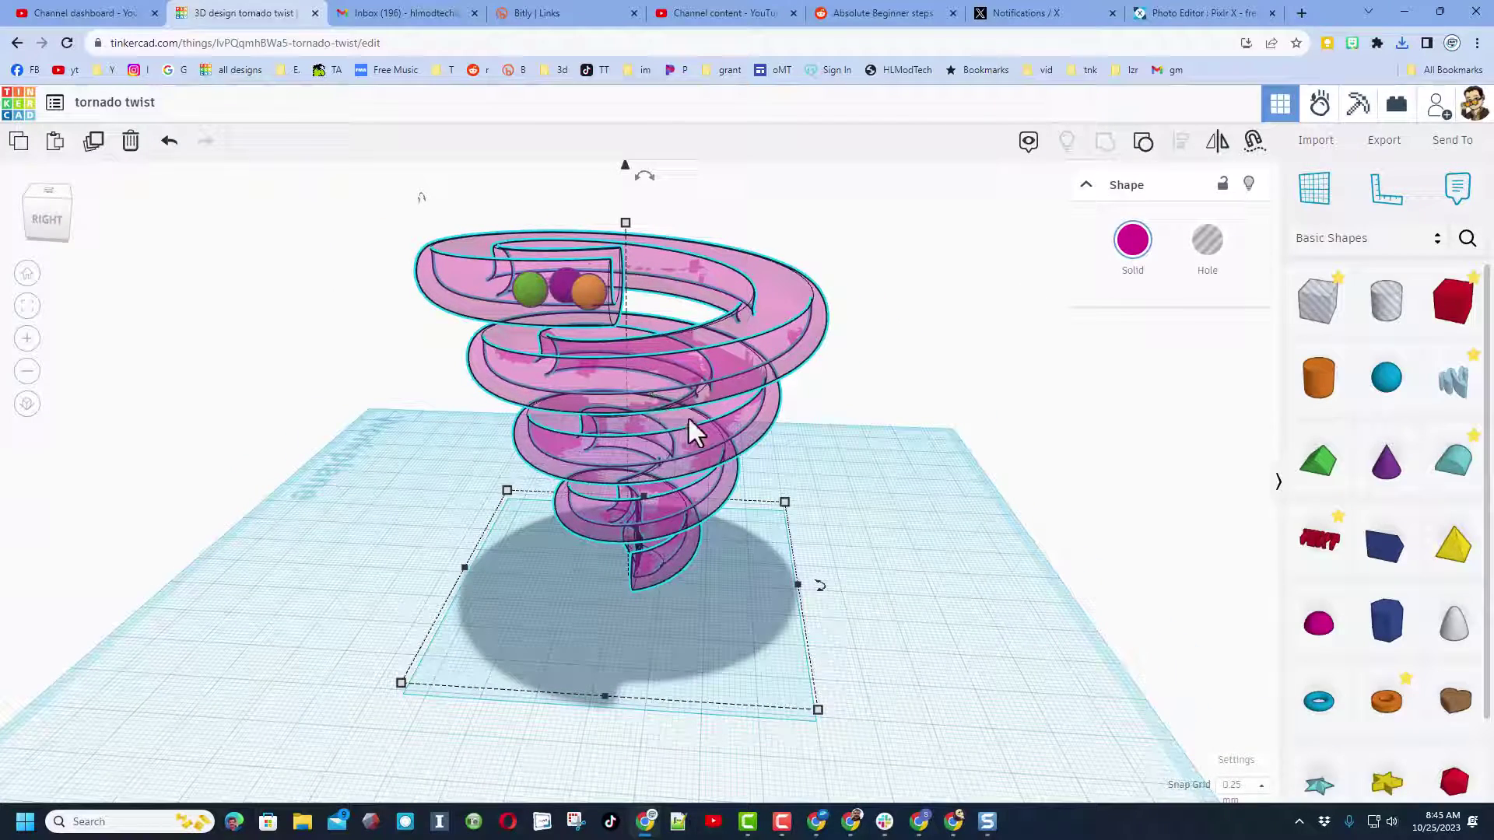
left_click(1466, 238)
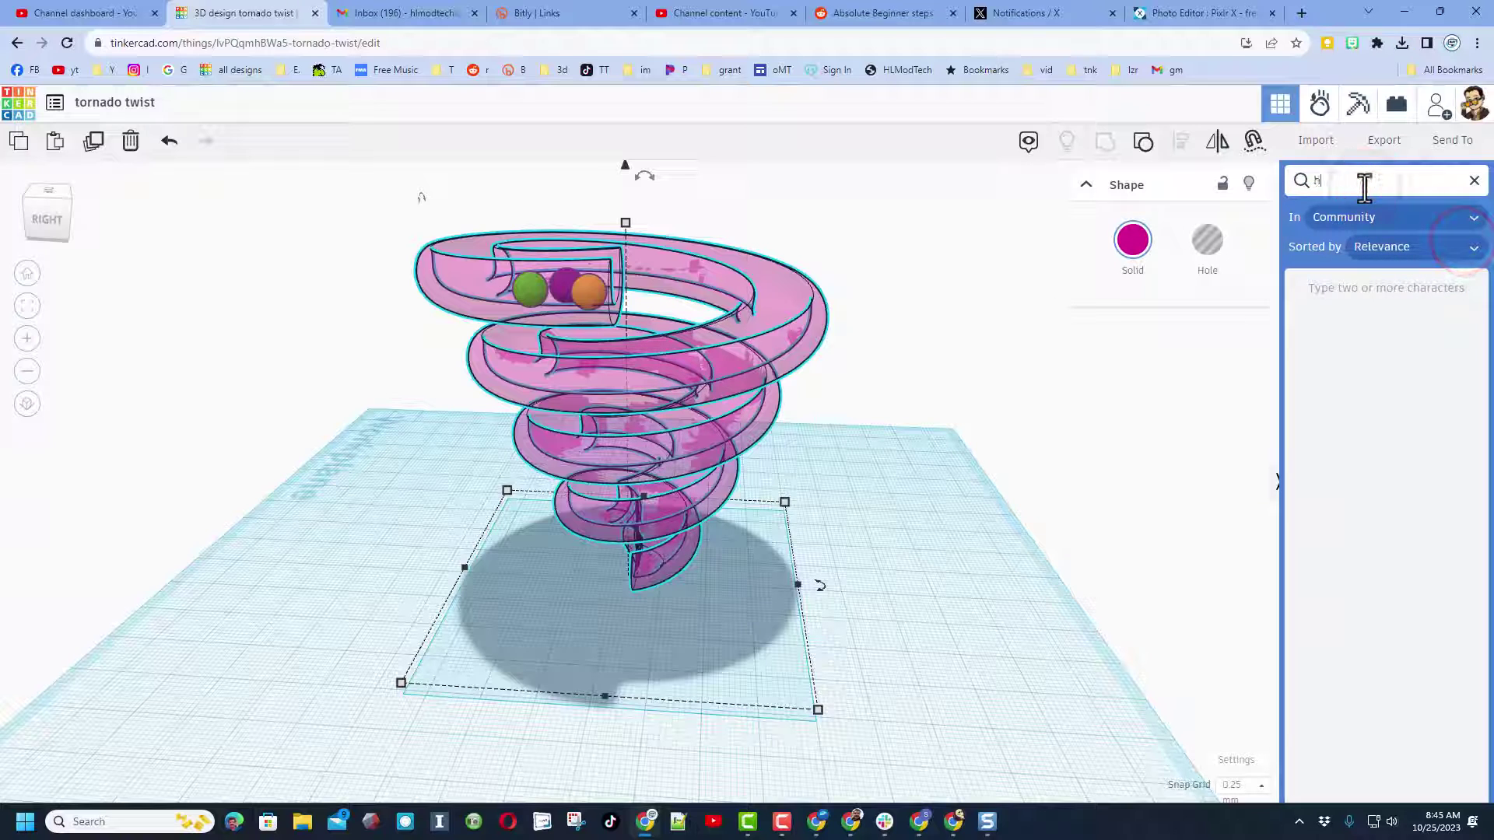
type("hel")
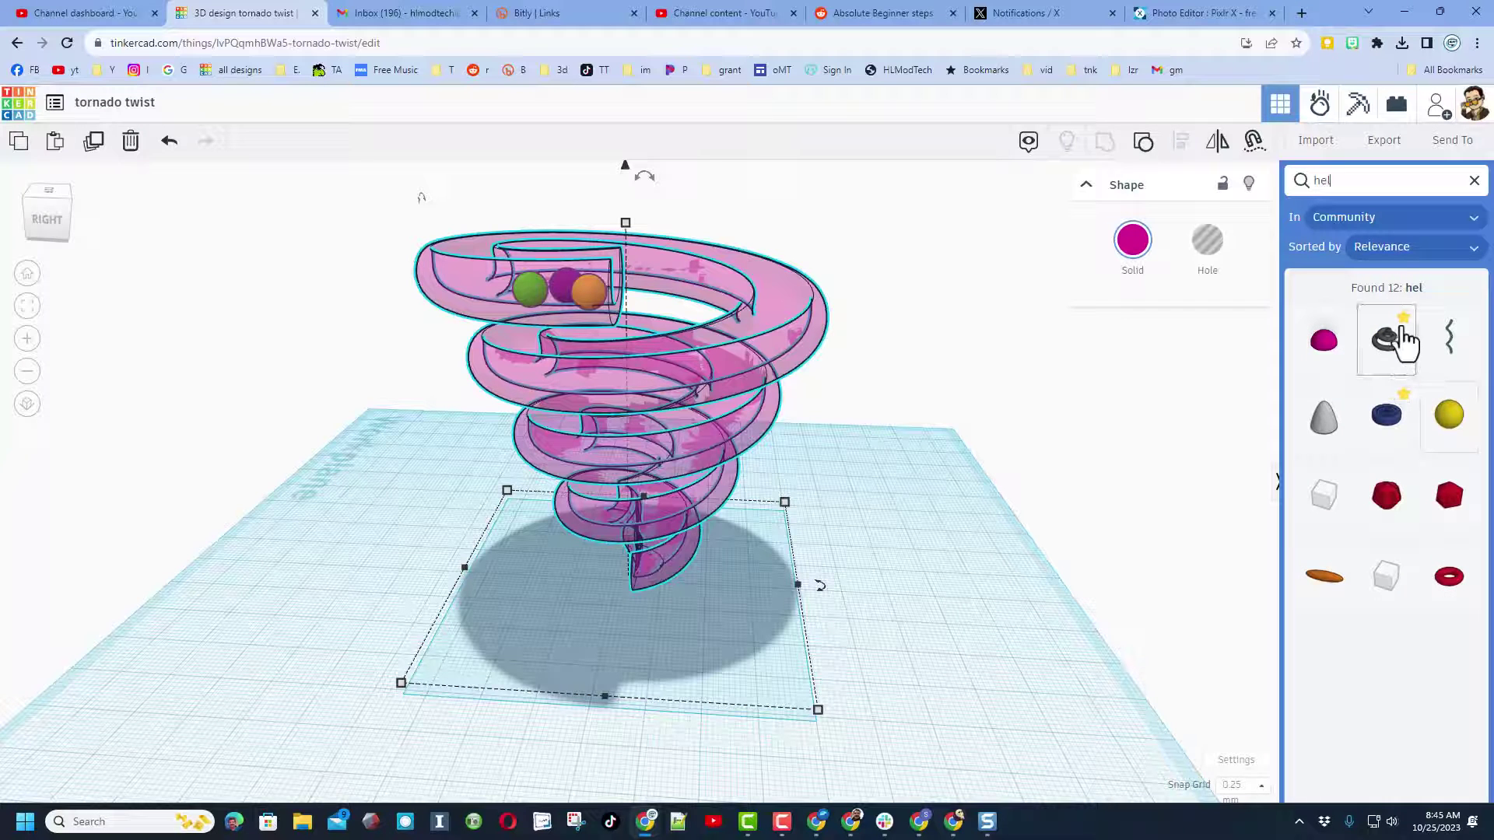
- Place the helix from Favorites on the workplane, inspect it, then delete it
left_click(1474, 180)
left_click(1377, 237)
left_click(1361, 270)
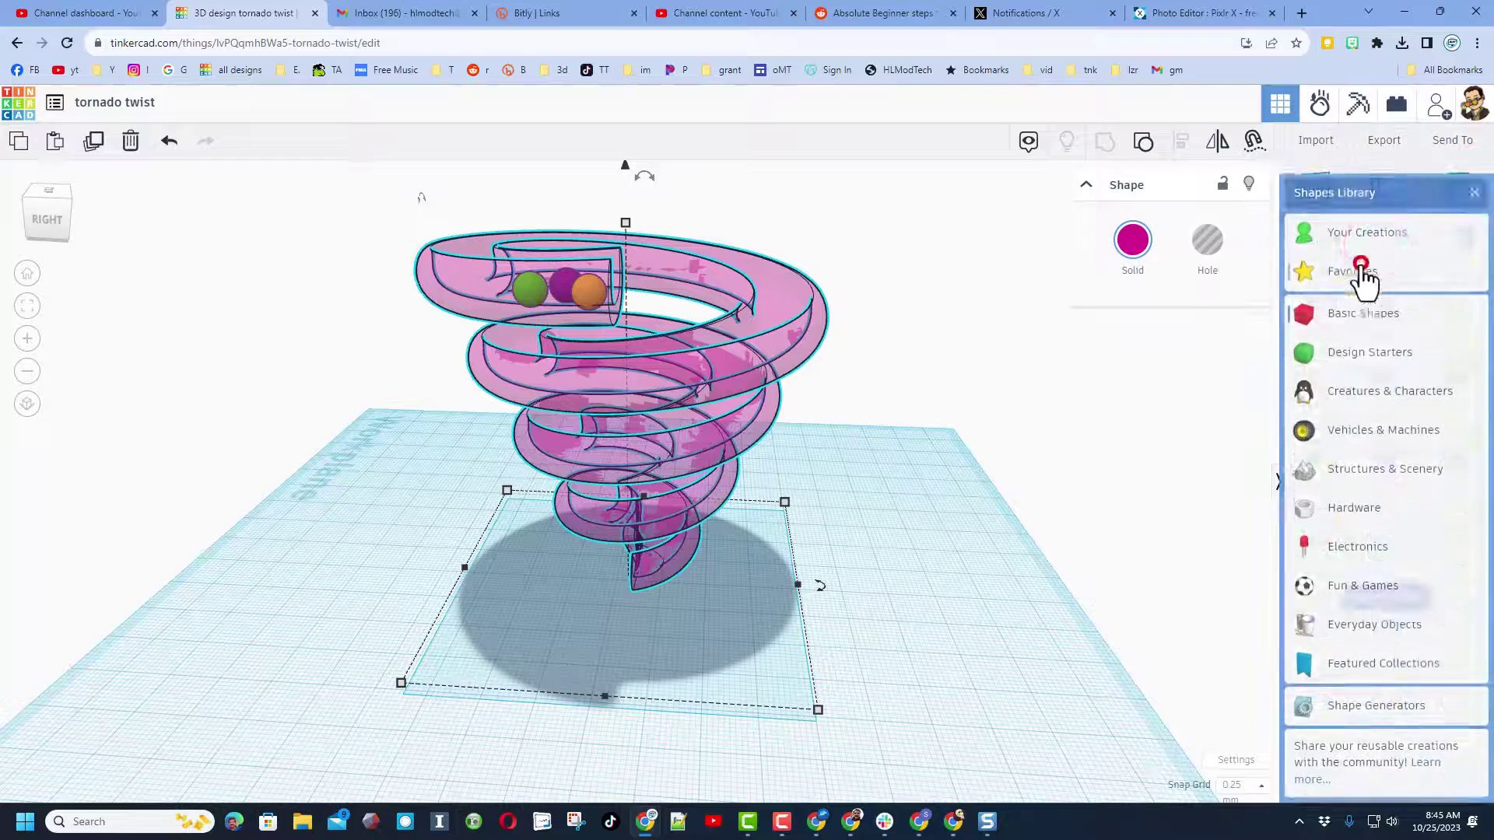
left_click(1318, 304)
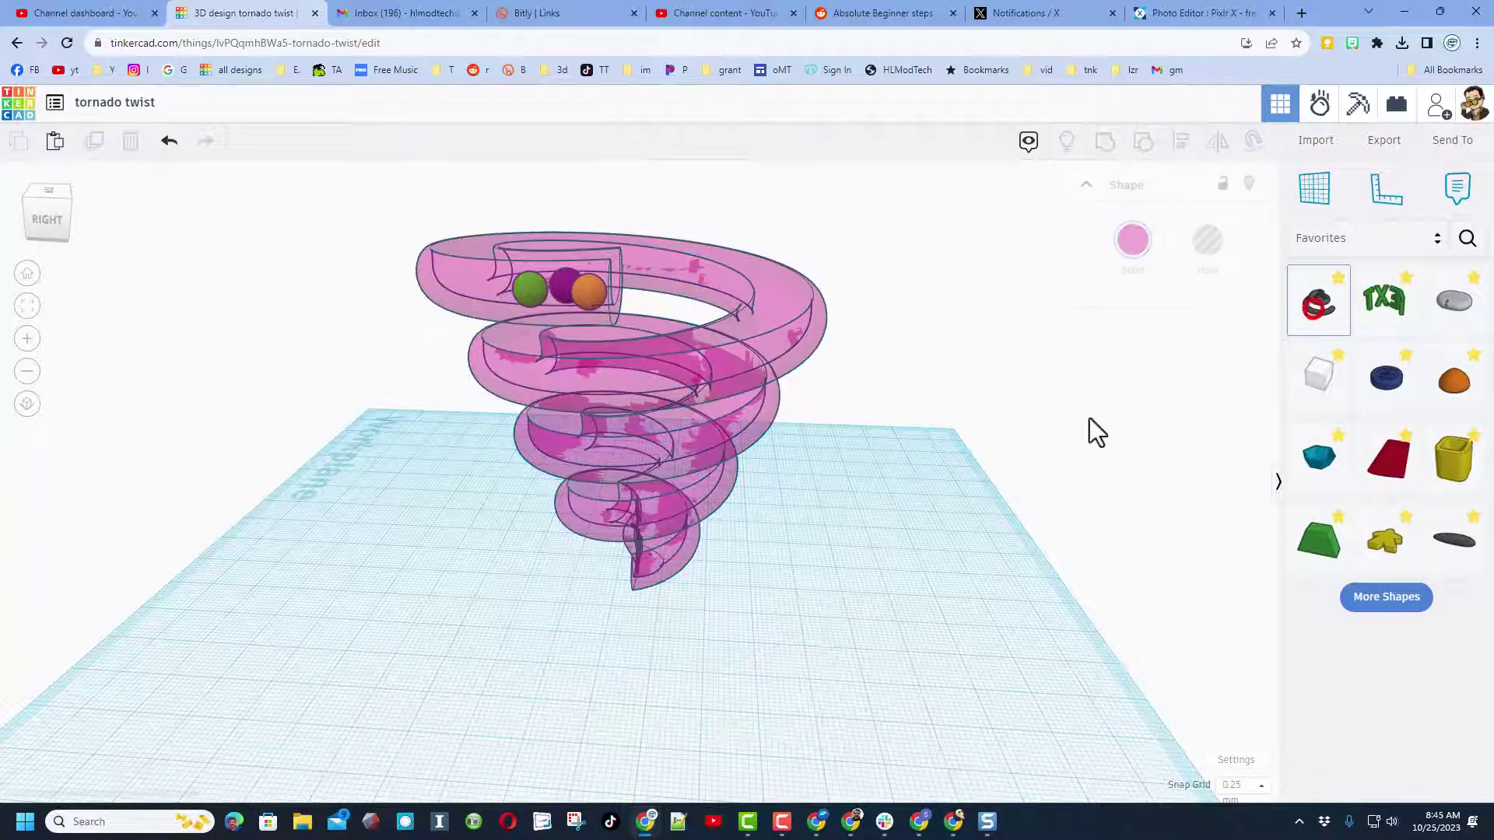
left_click(843, 669)
right_click_drag(907, 707, 819, 492)
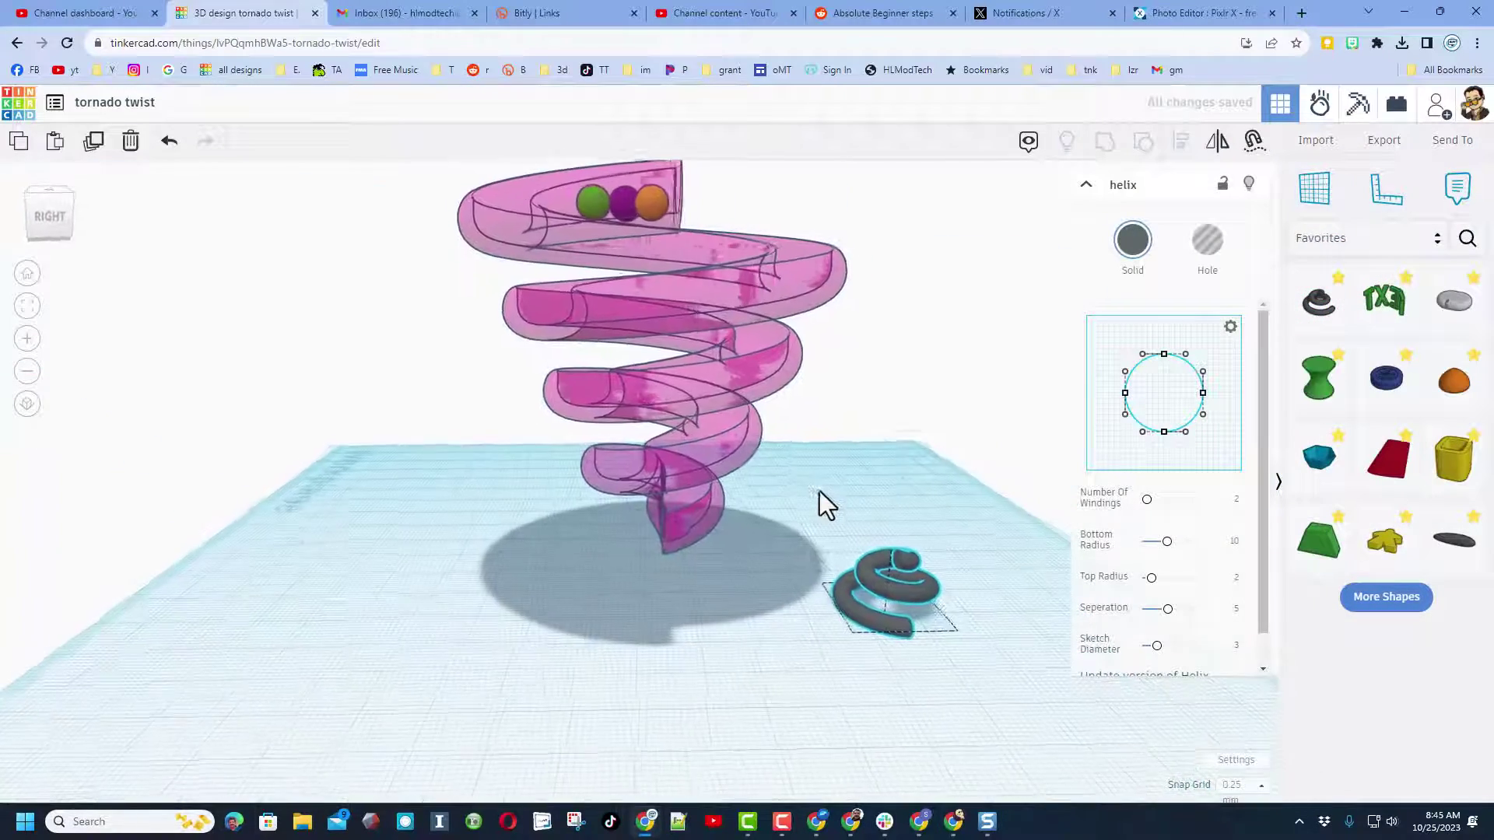
right_click_drag(806, 368, 774, 378)
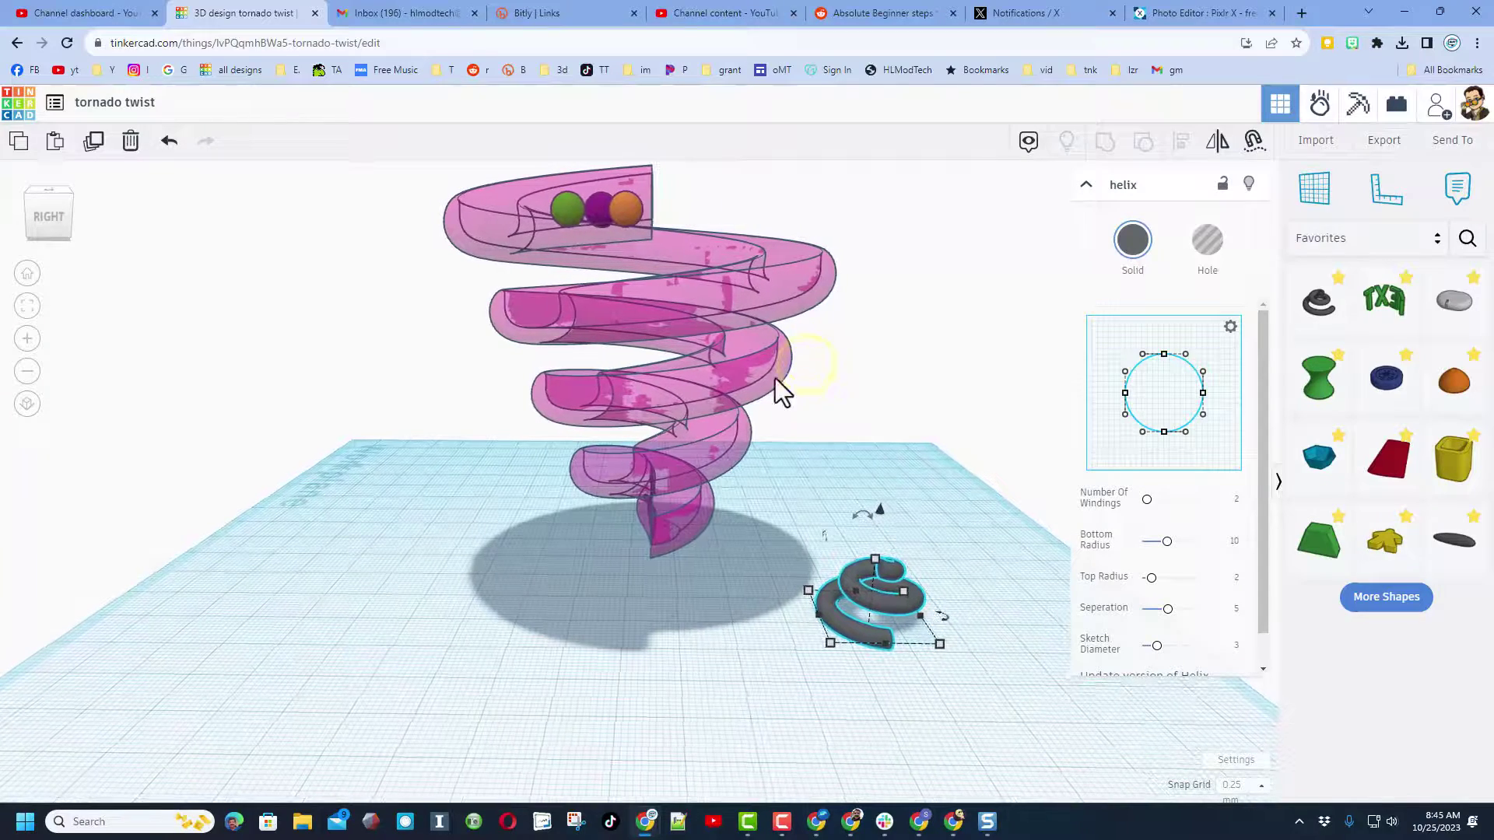
scroll(1163, 595, "down", 1)
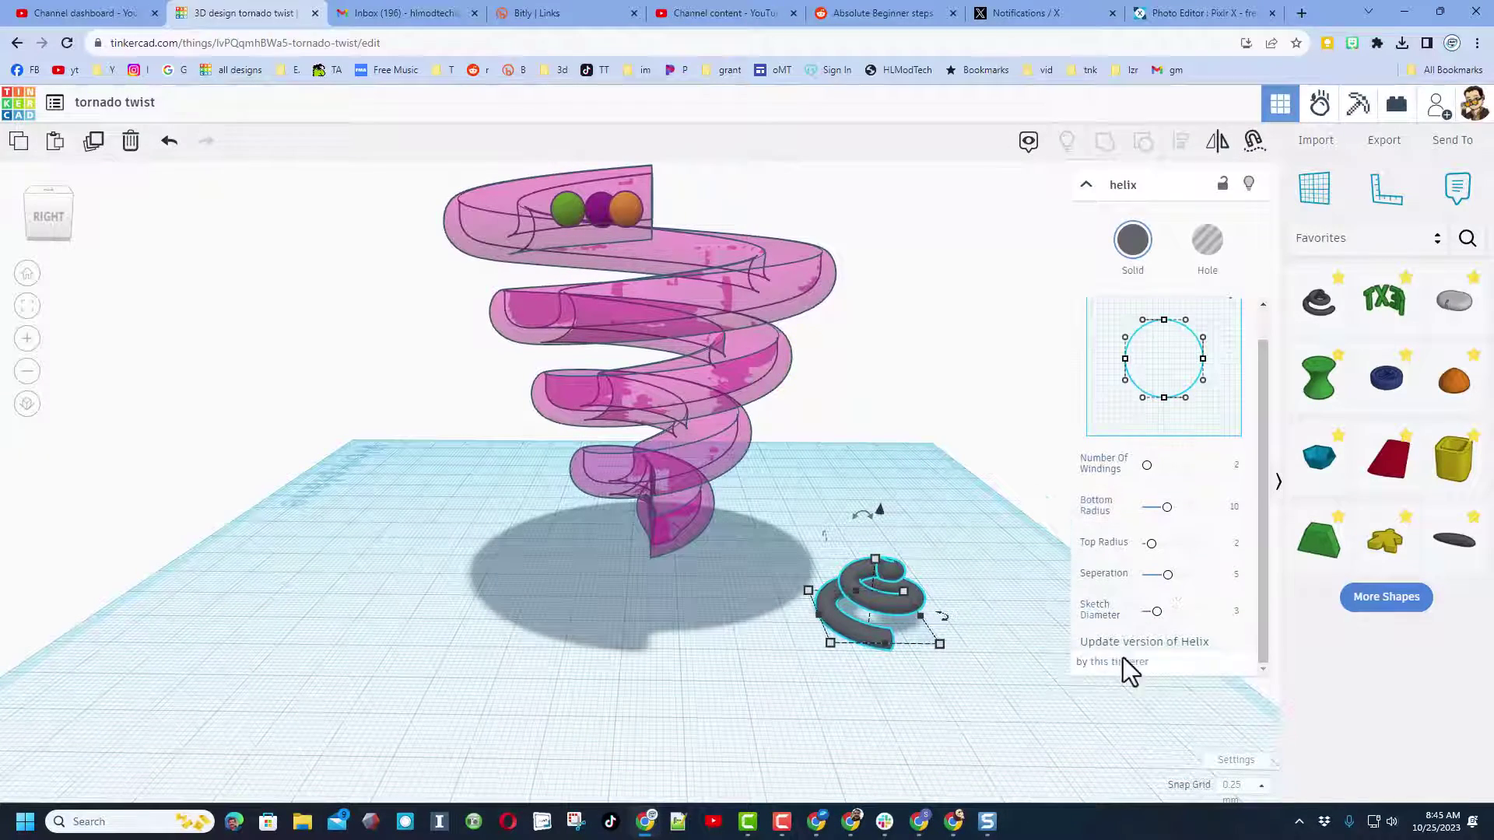
right_click_drag(798, 383, 768, 404)
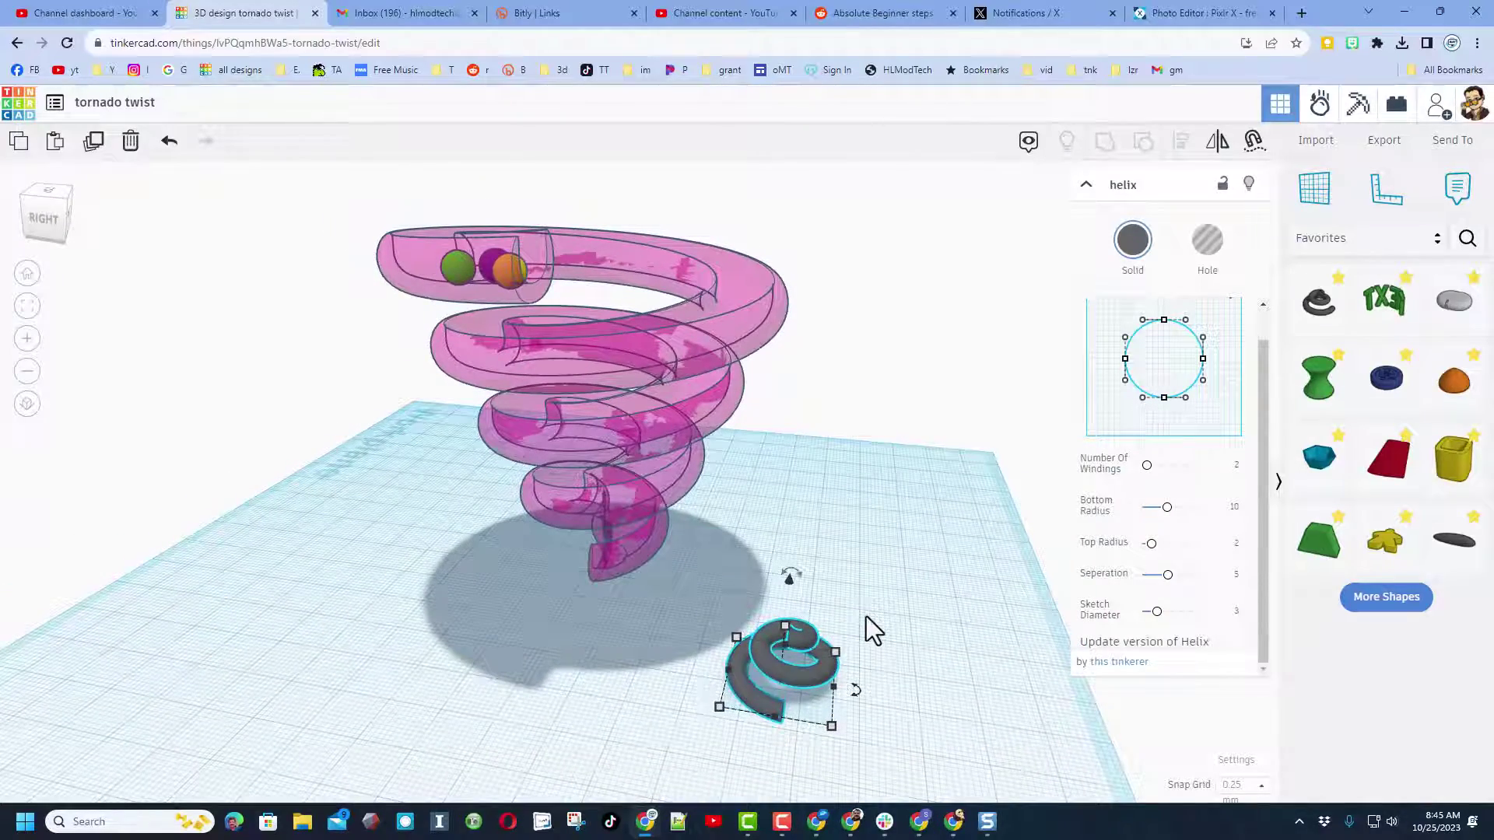
right_click_drag(922, 572, 949, 571)
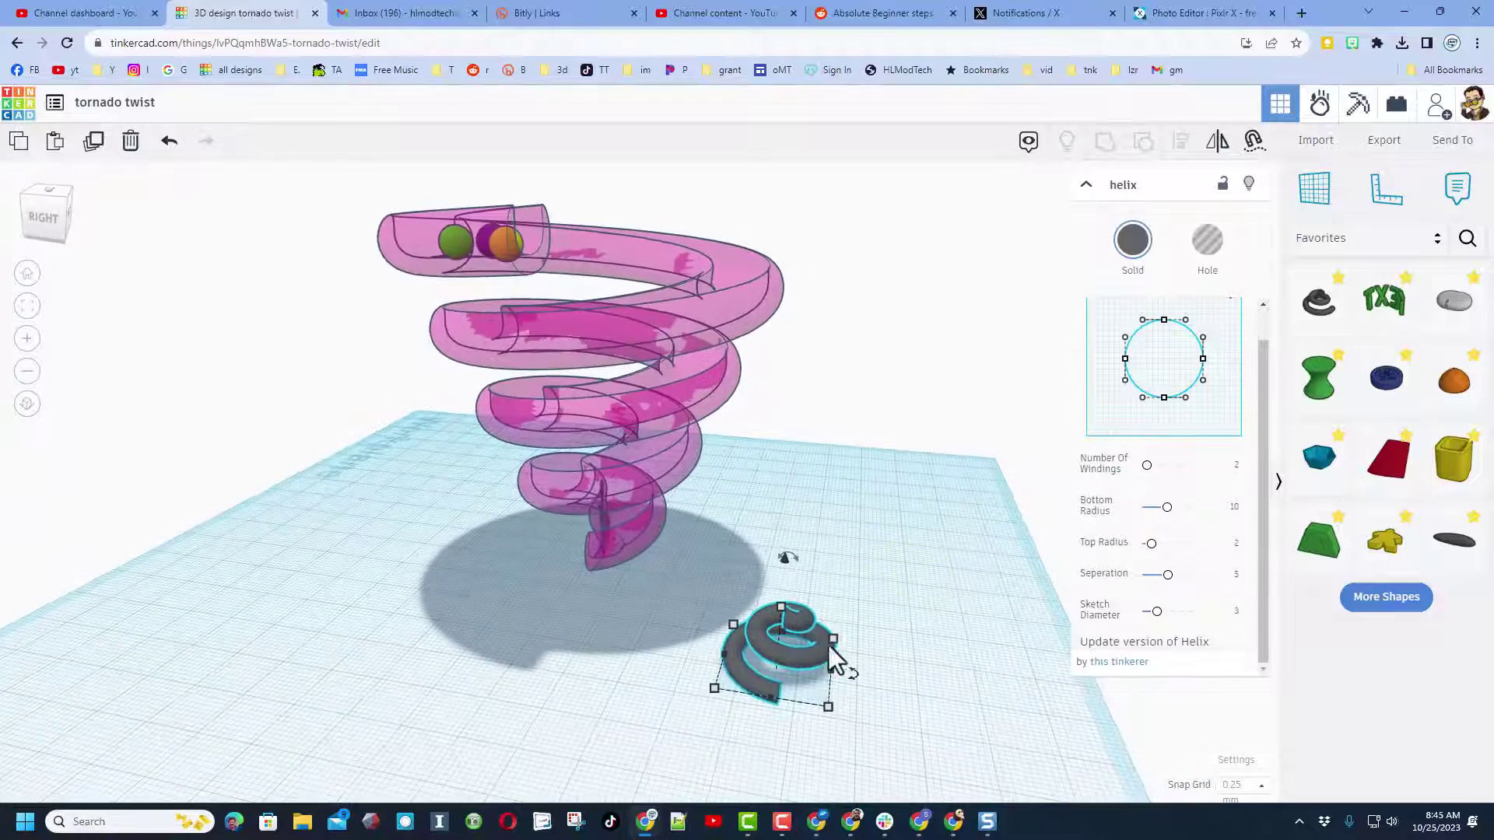
key("Delete")
- Set the workspace background colour to yellow in Settings
left_click(1231, 752)
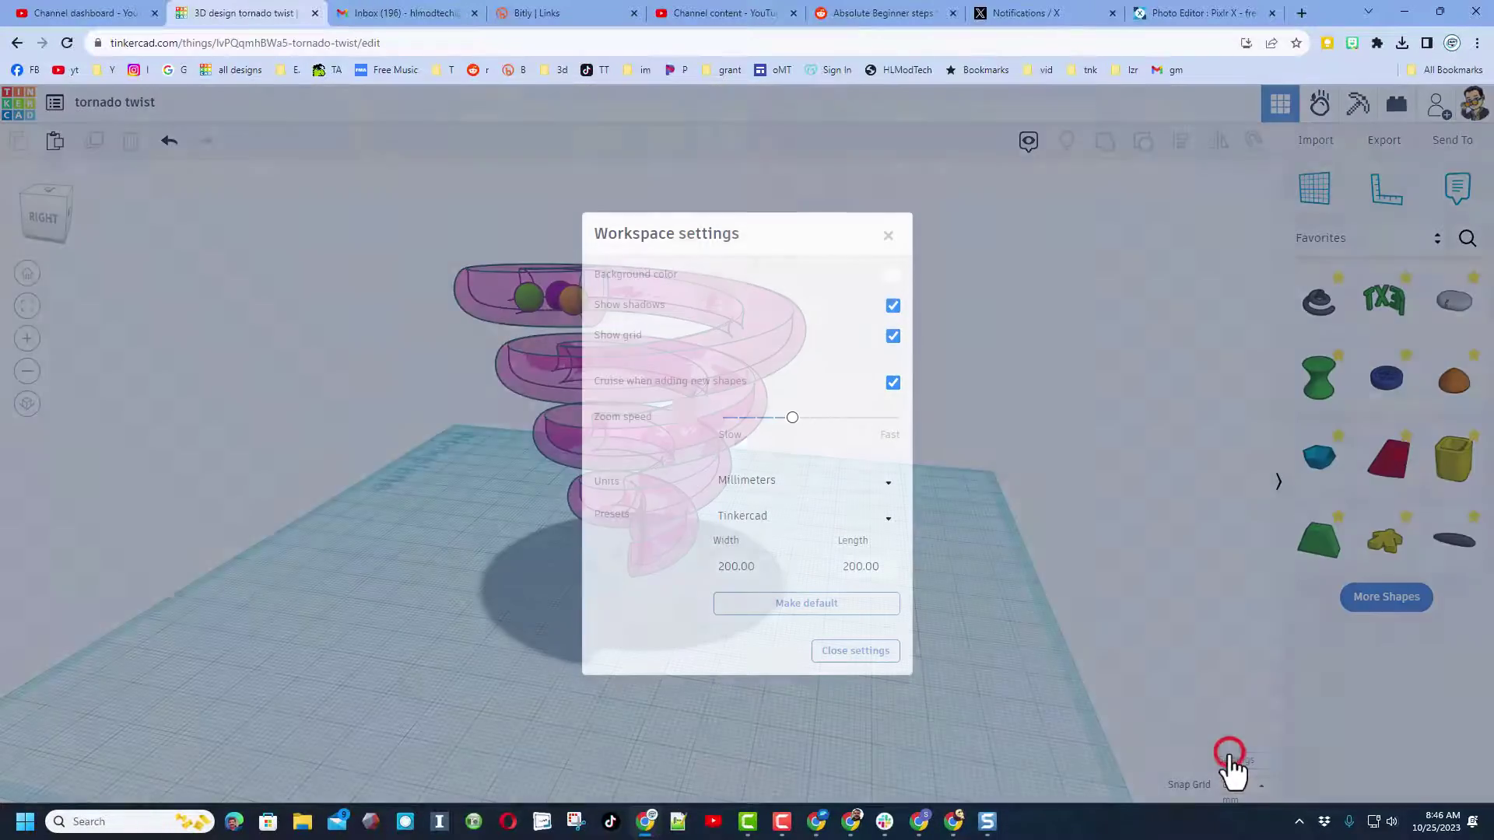
left_click(888, 276)
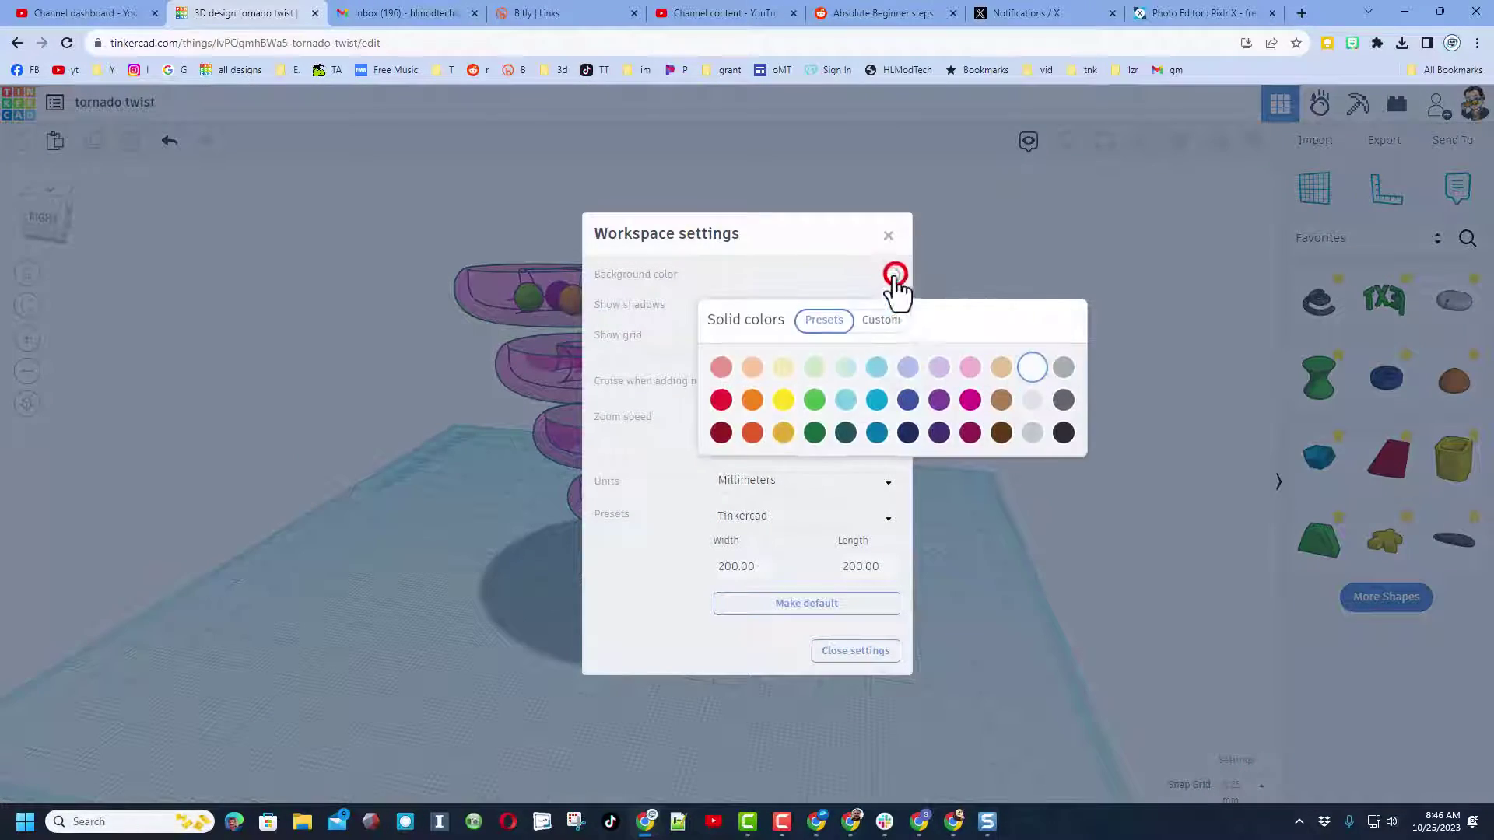
left_click(783, 399)
left_click(818, 273)
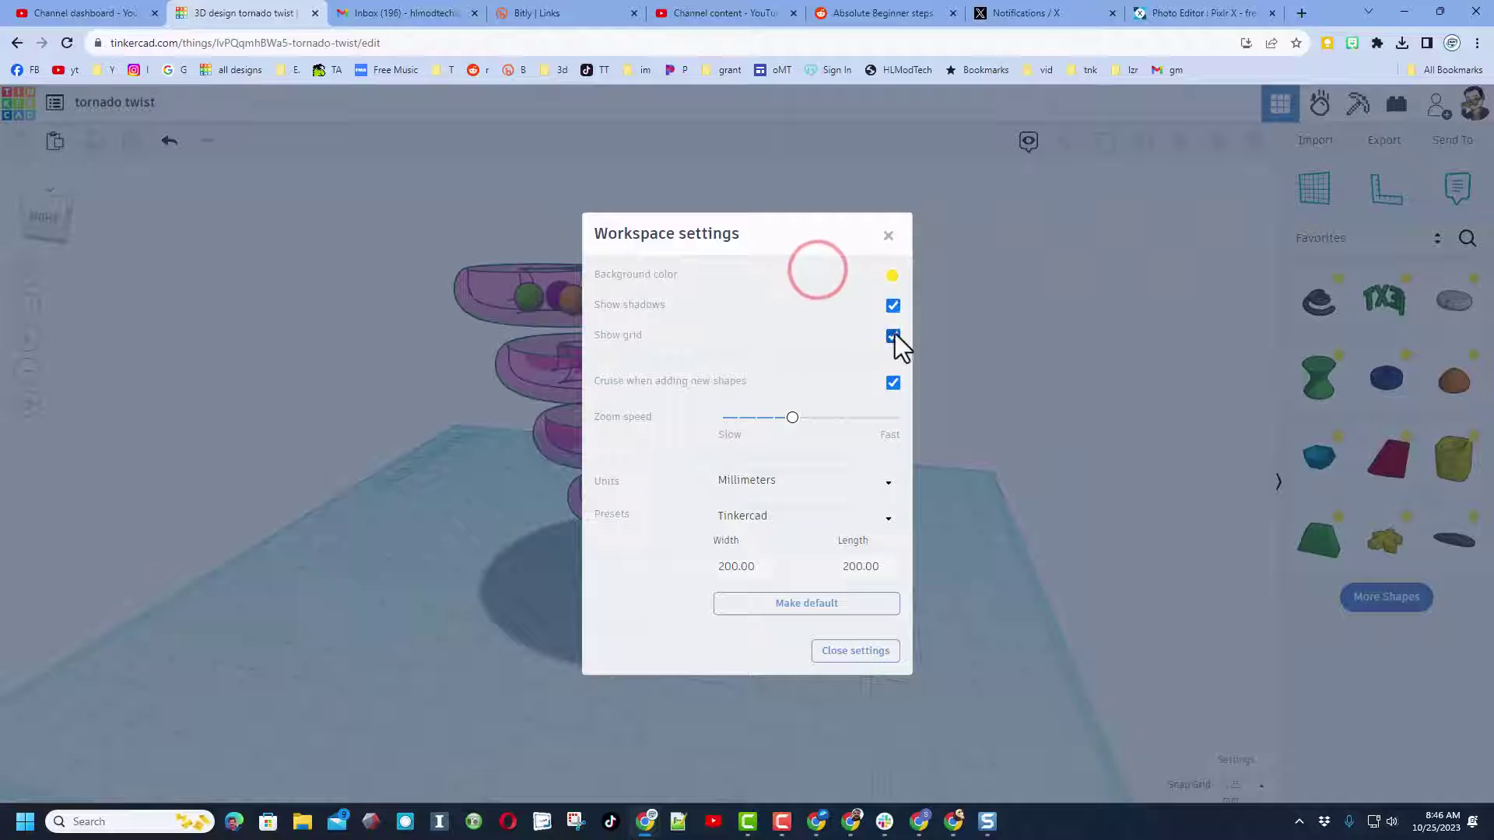
- Close the settings and make the tornado opaque solid magenta
left_click(840, 650)
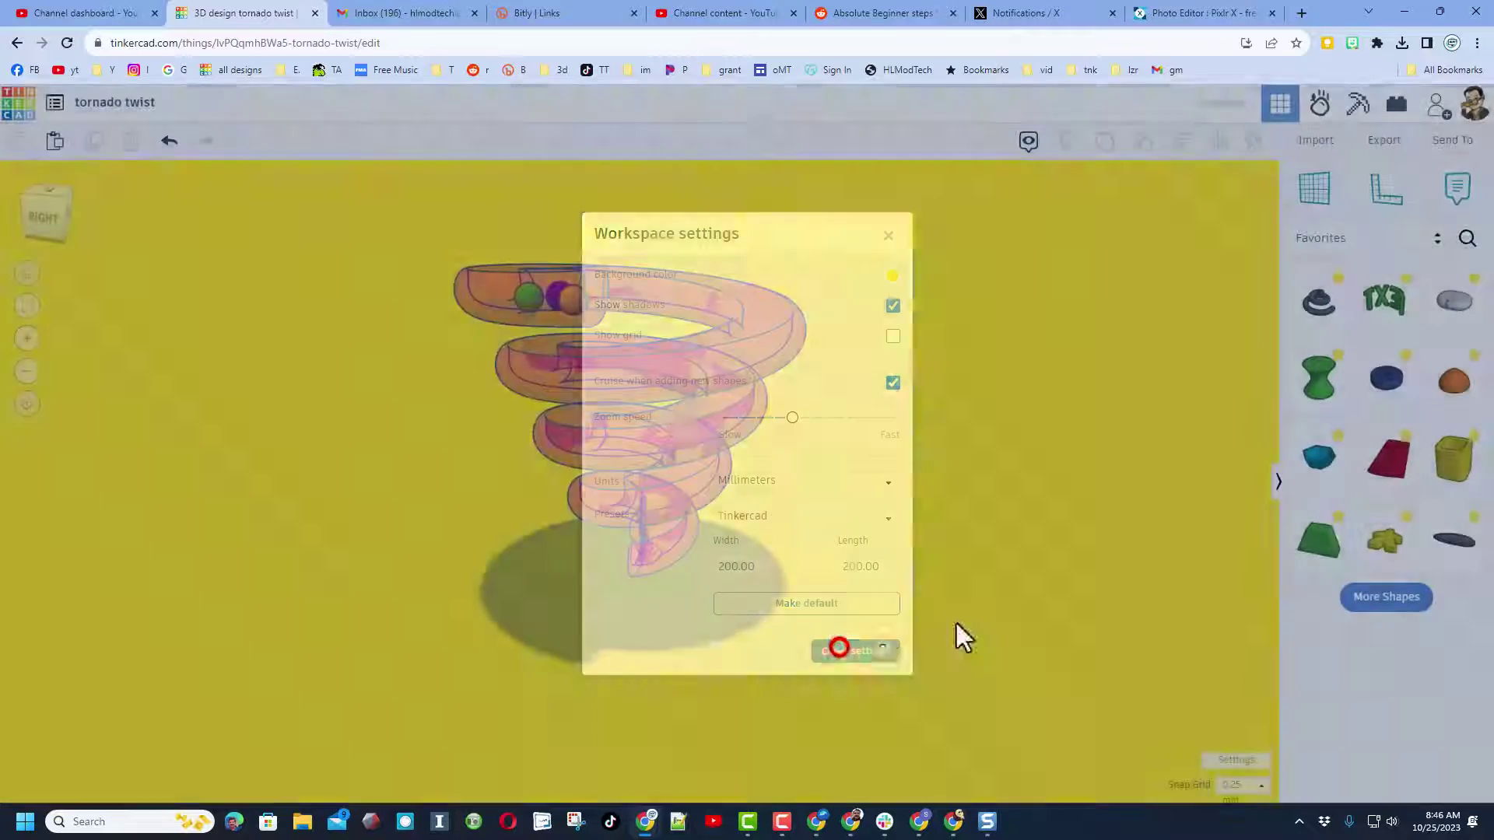
left_click(727, 367)
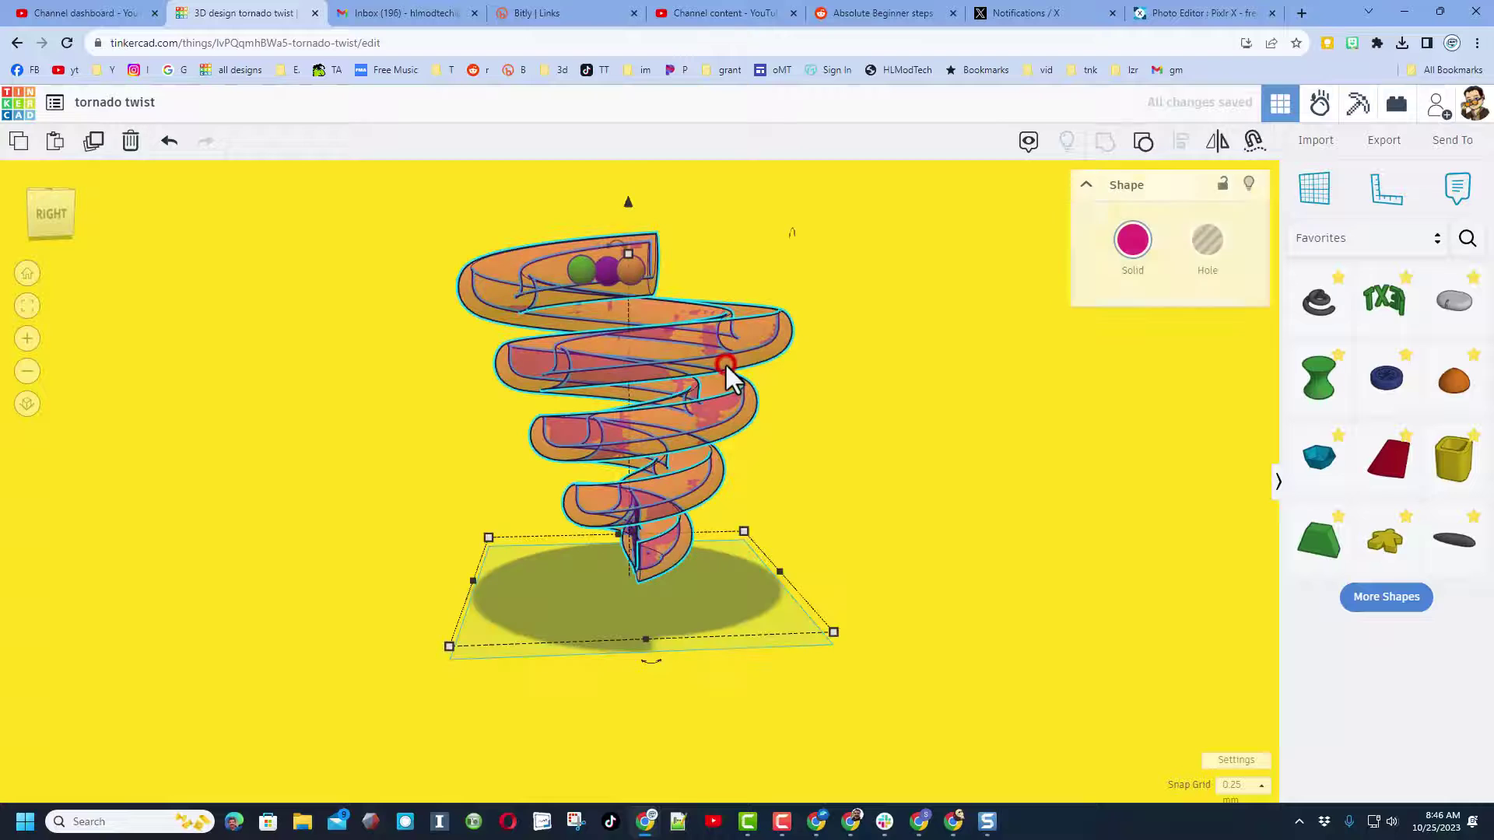
left_click(1132, 285)
left_click(1221, 490)
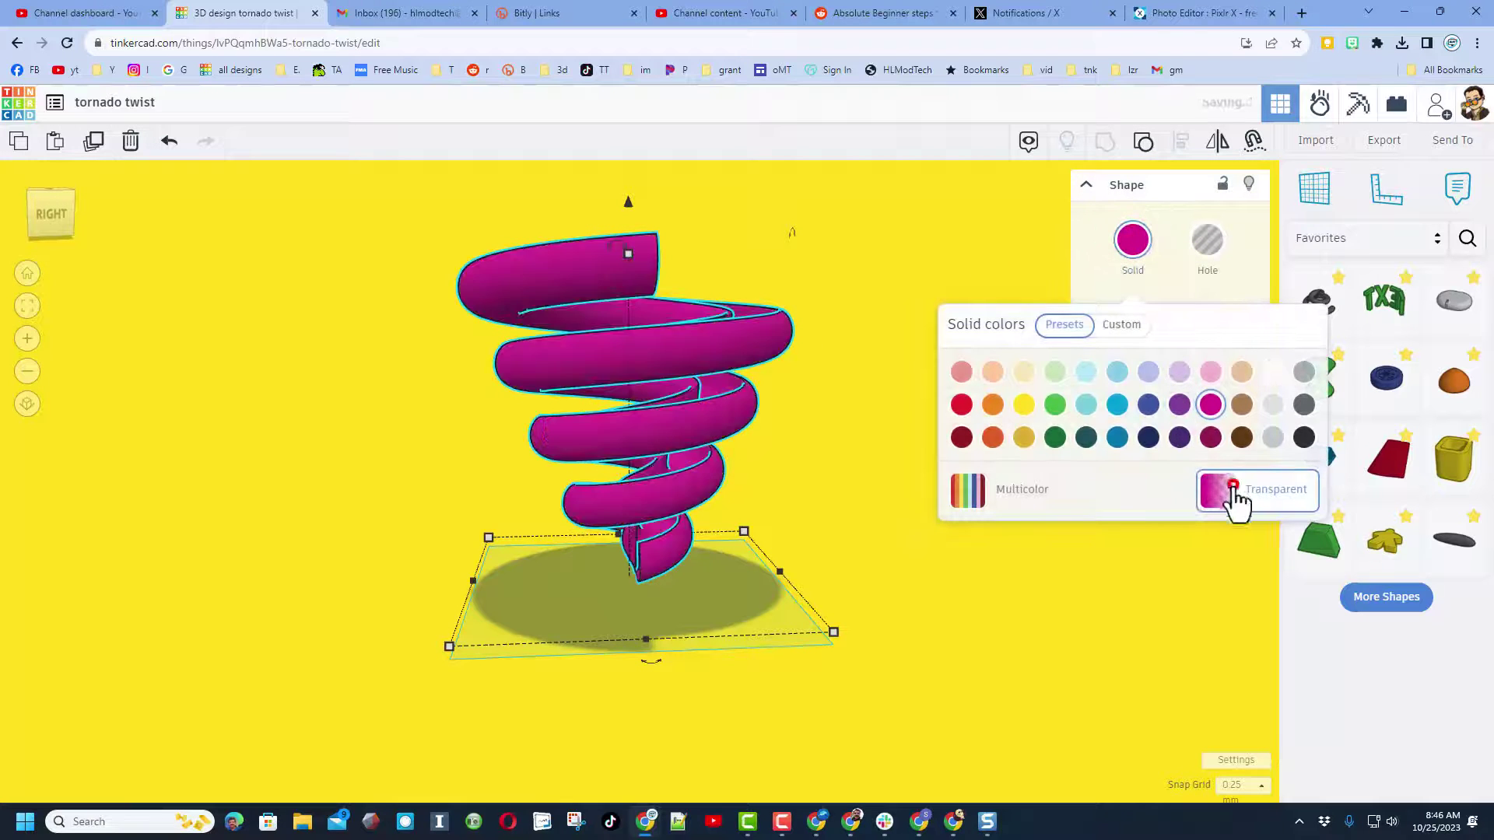
- Inspect the magenta tornado on yellow from lower angles, then return to the dashboard to save
right_click_drag(896, 325, 761, 440)
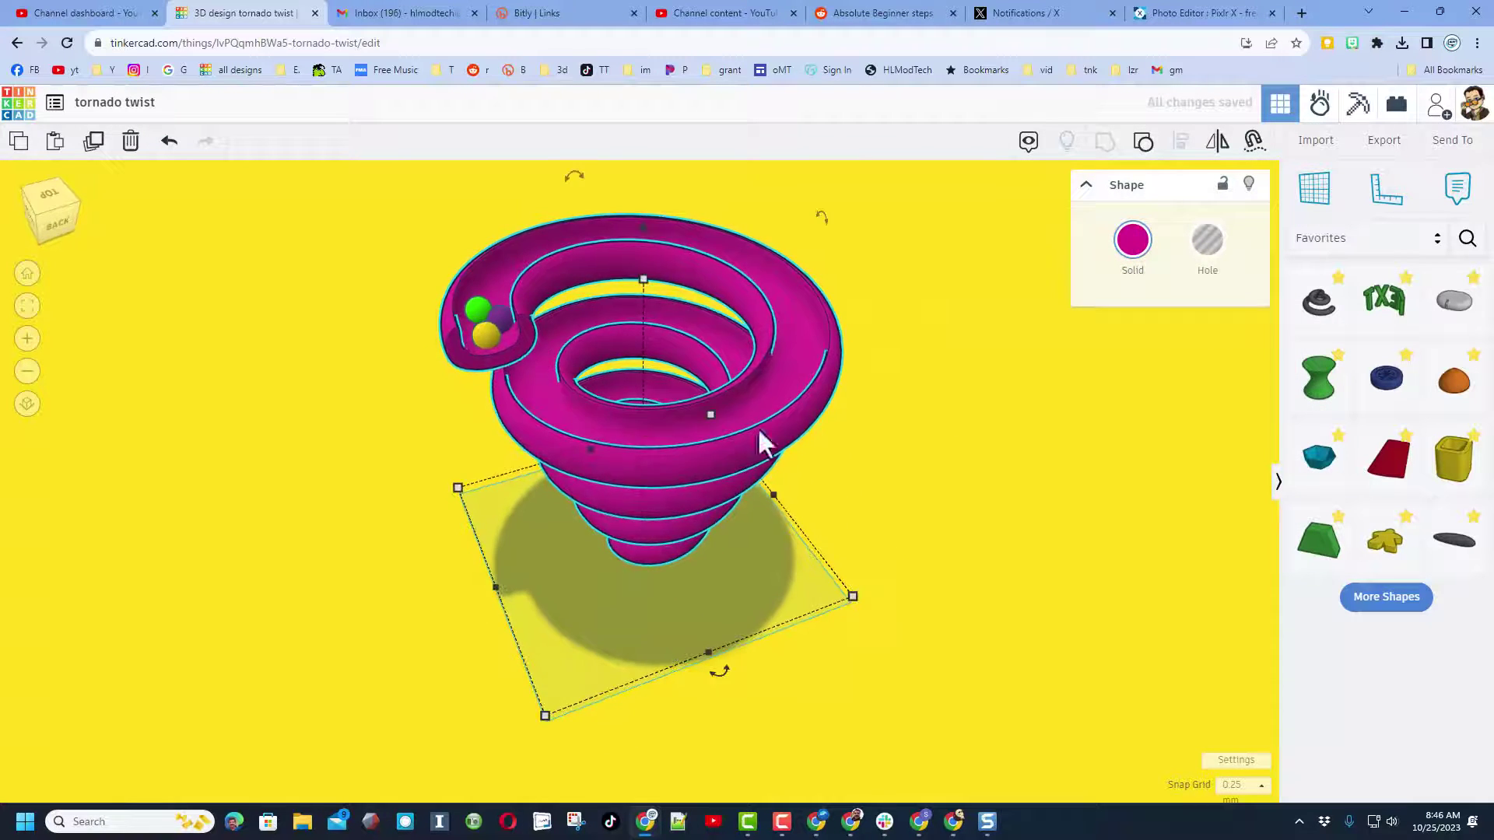
left_click(902, 418)
right_click_drag(946, 412, 937, 442)
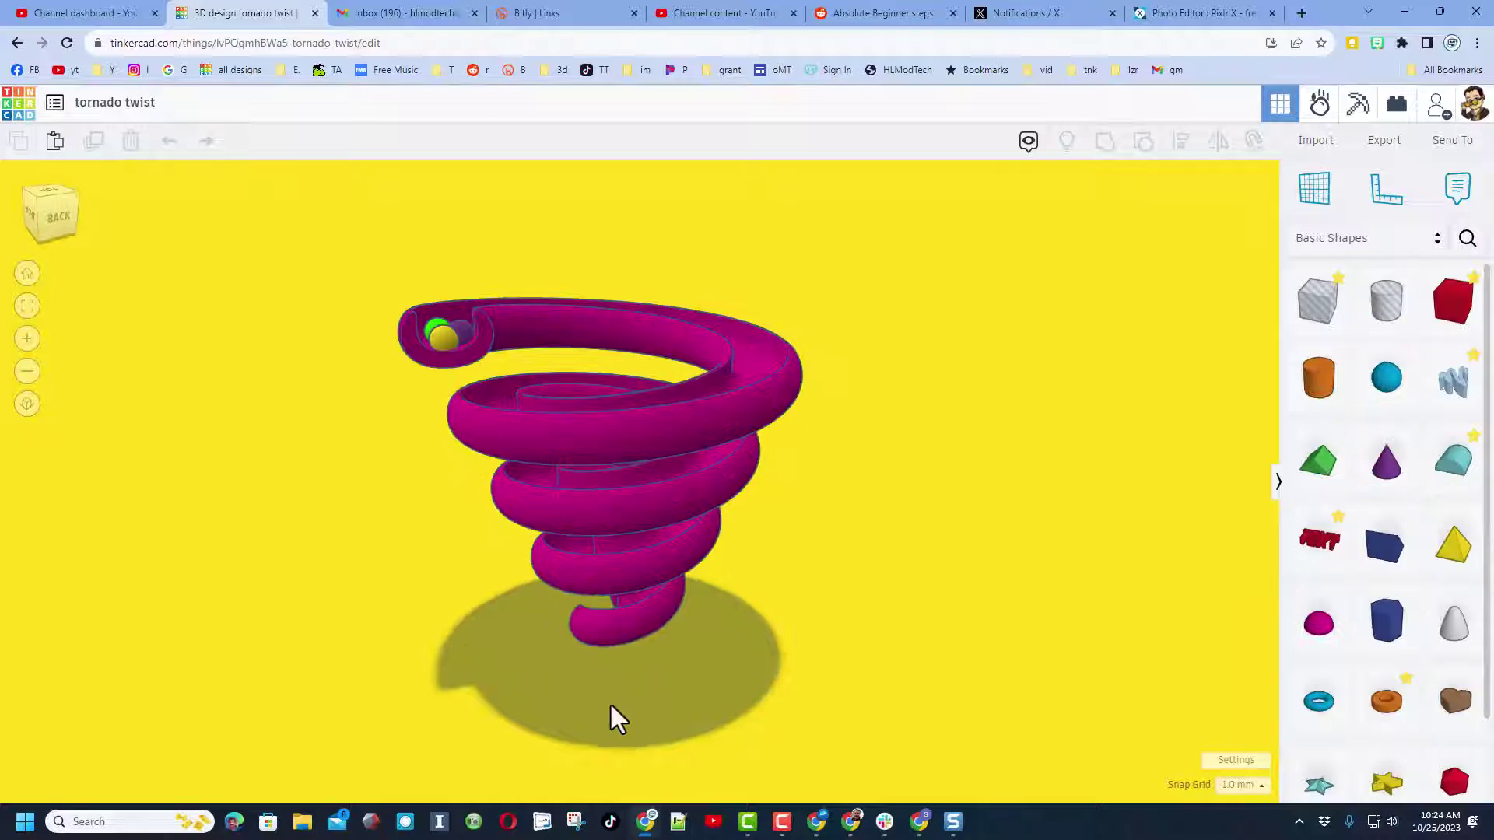
right_click_drag(611, 704, 442, 646)
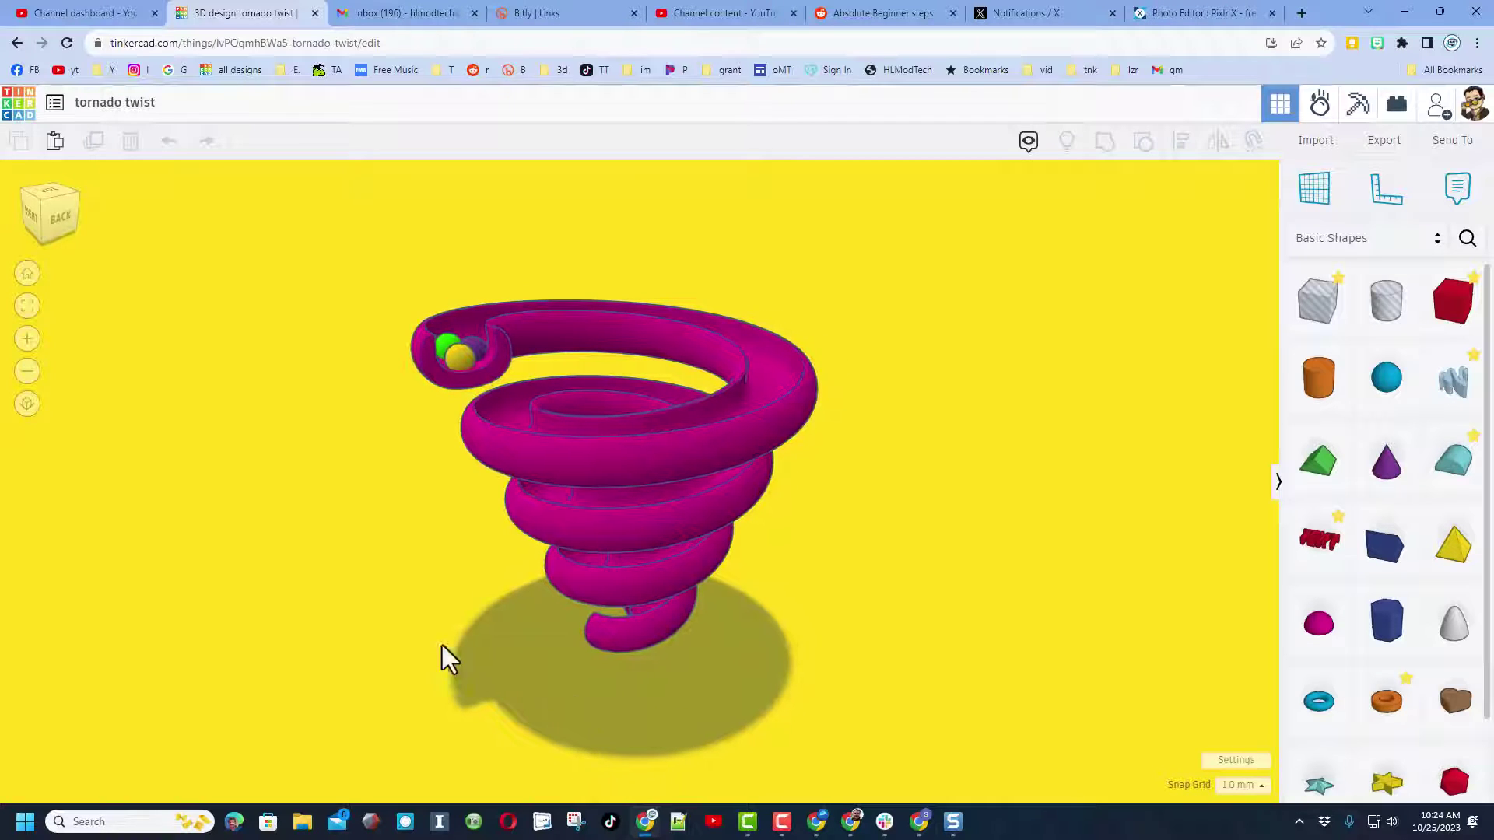
left_click(22, 115)
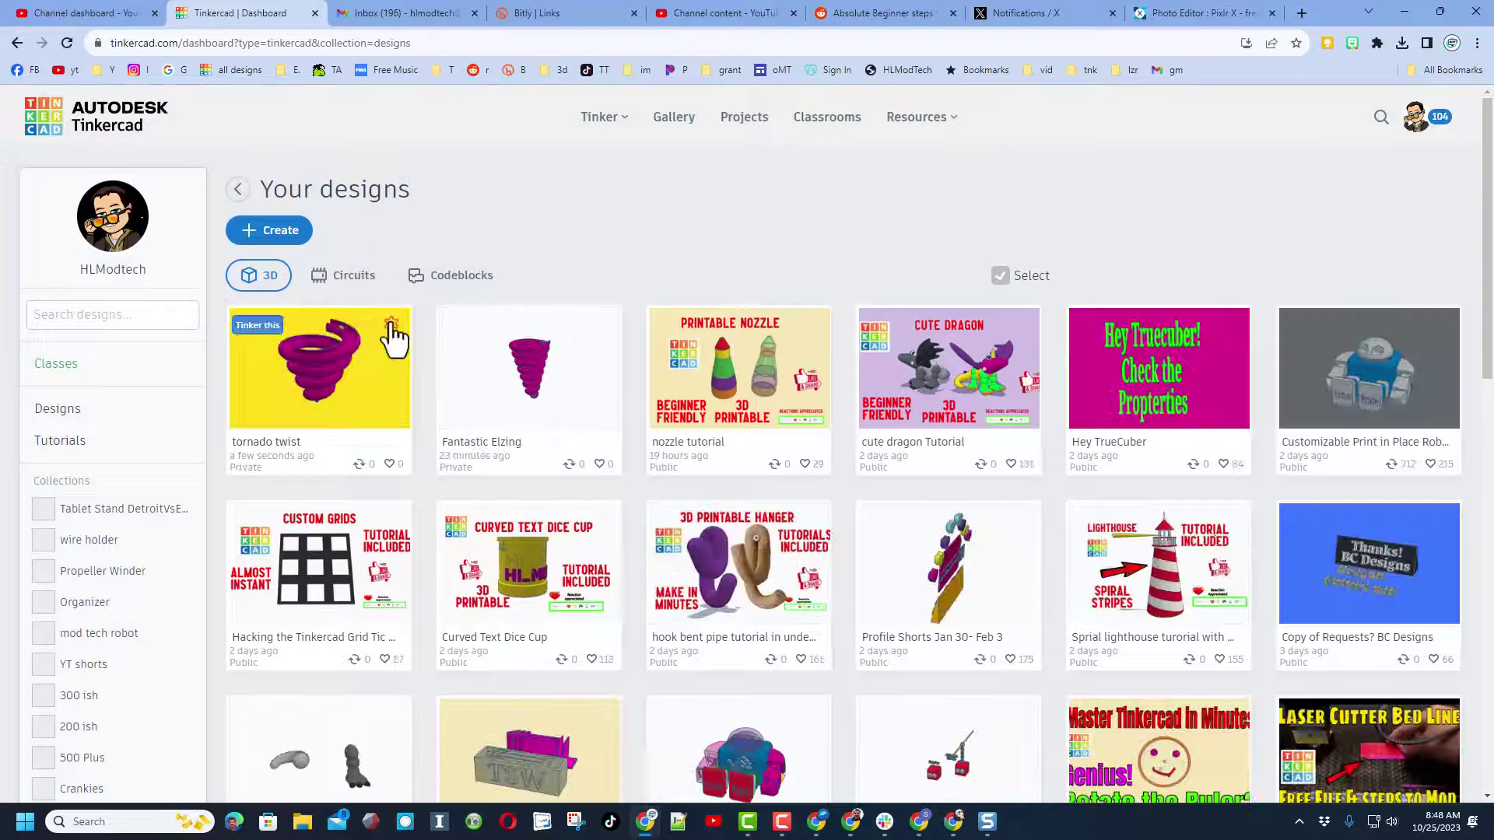
- Open the tornado twist design's properties and review its description
left_click(391, 323)
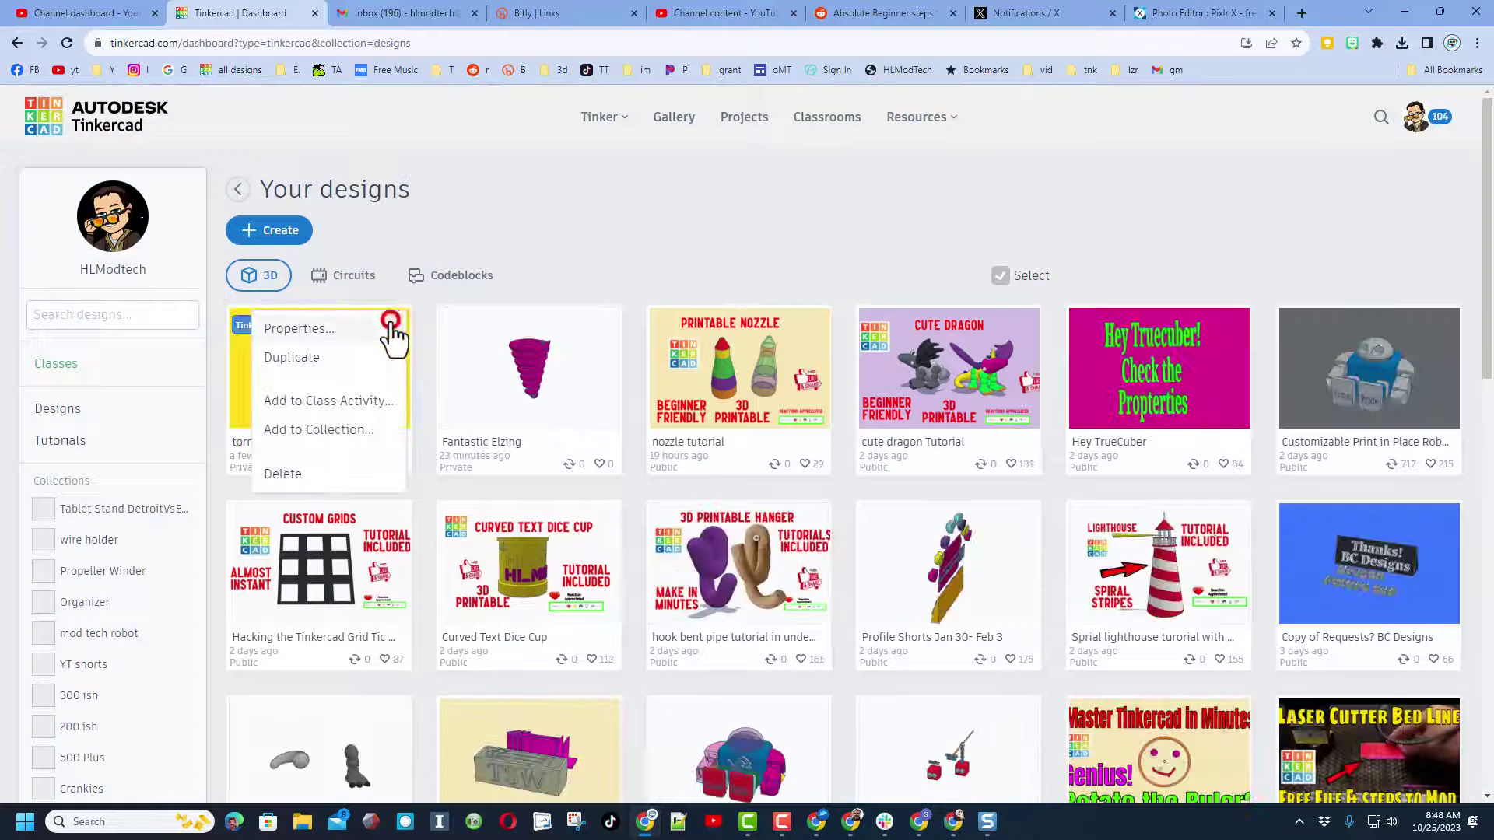
left_click(344, 327)
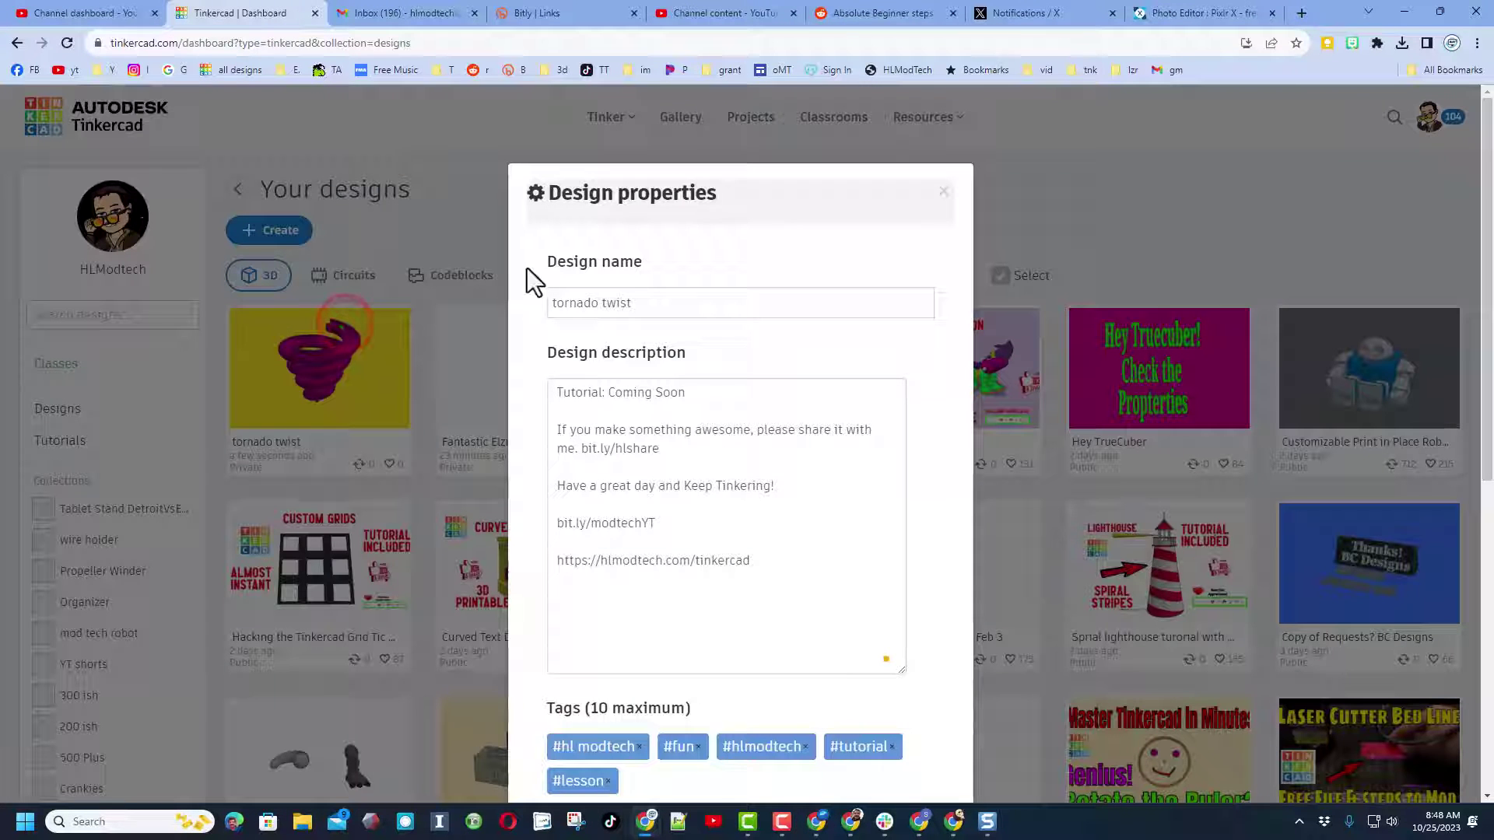
scroll(725, 395, "down", 2)
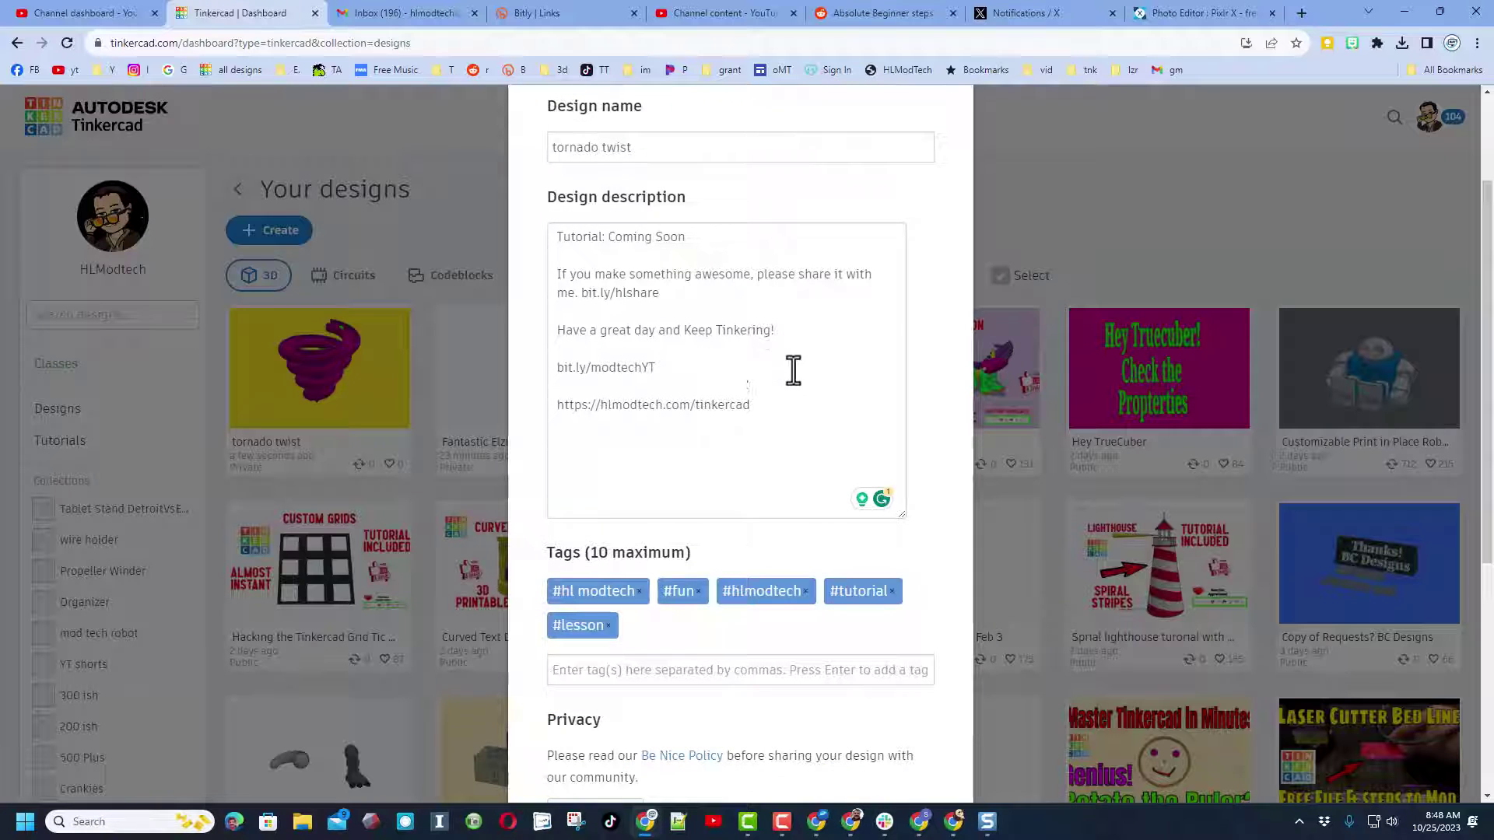
scroll(793, 371, "down", 3)
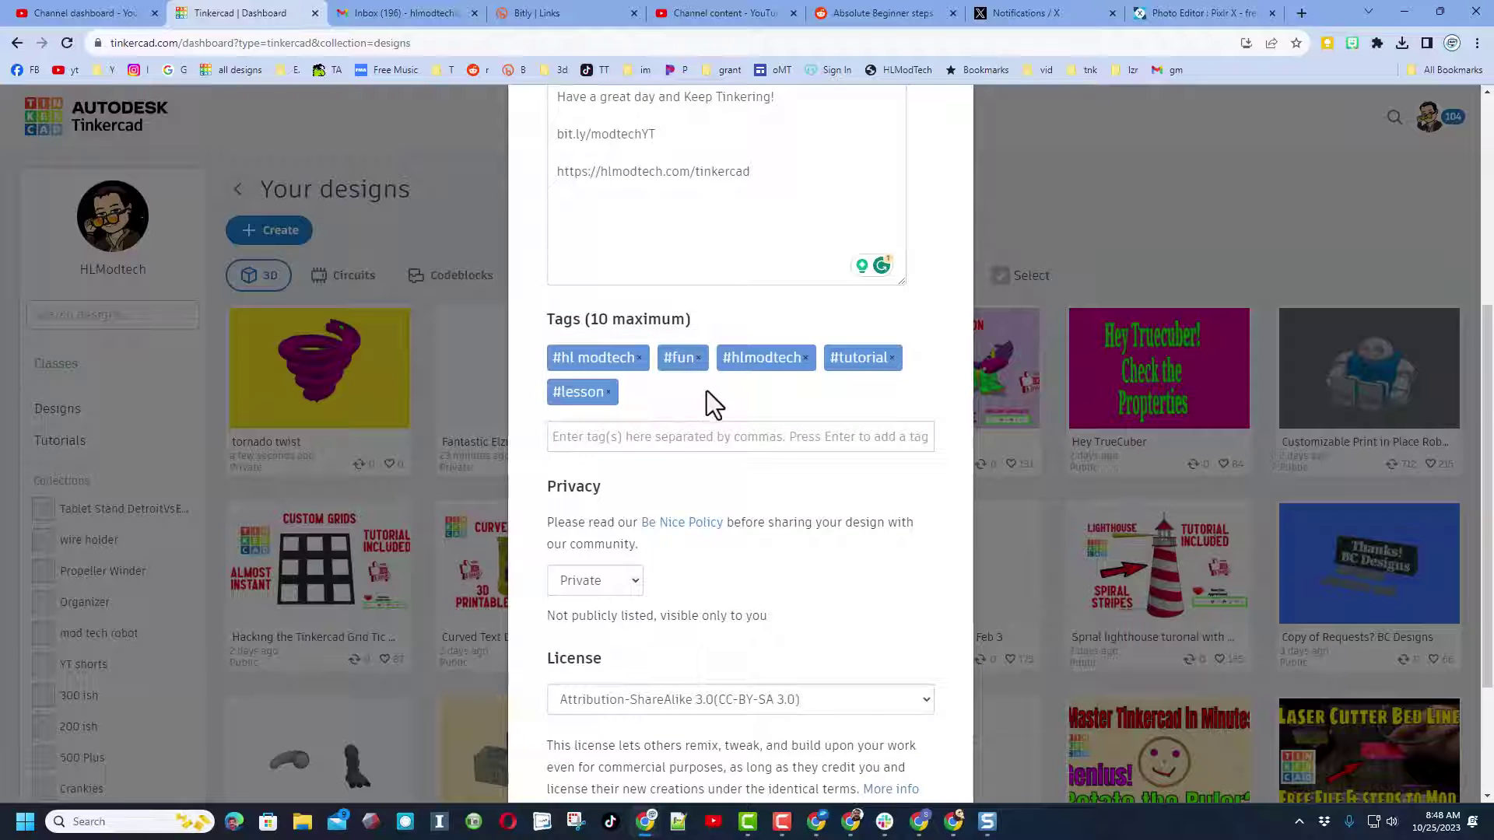
- Add the #tornado and #sim lab tags, then add and remove #hlmt23
left_click(679, 439)
type("tornado, sim lab")
key("Return")
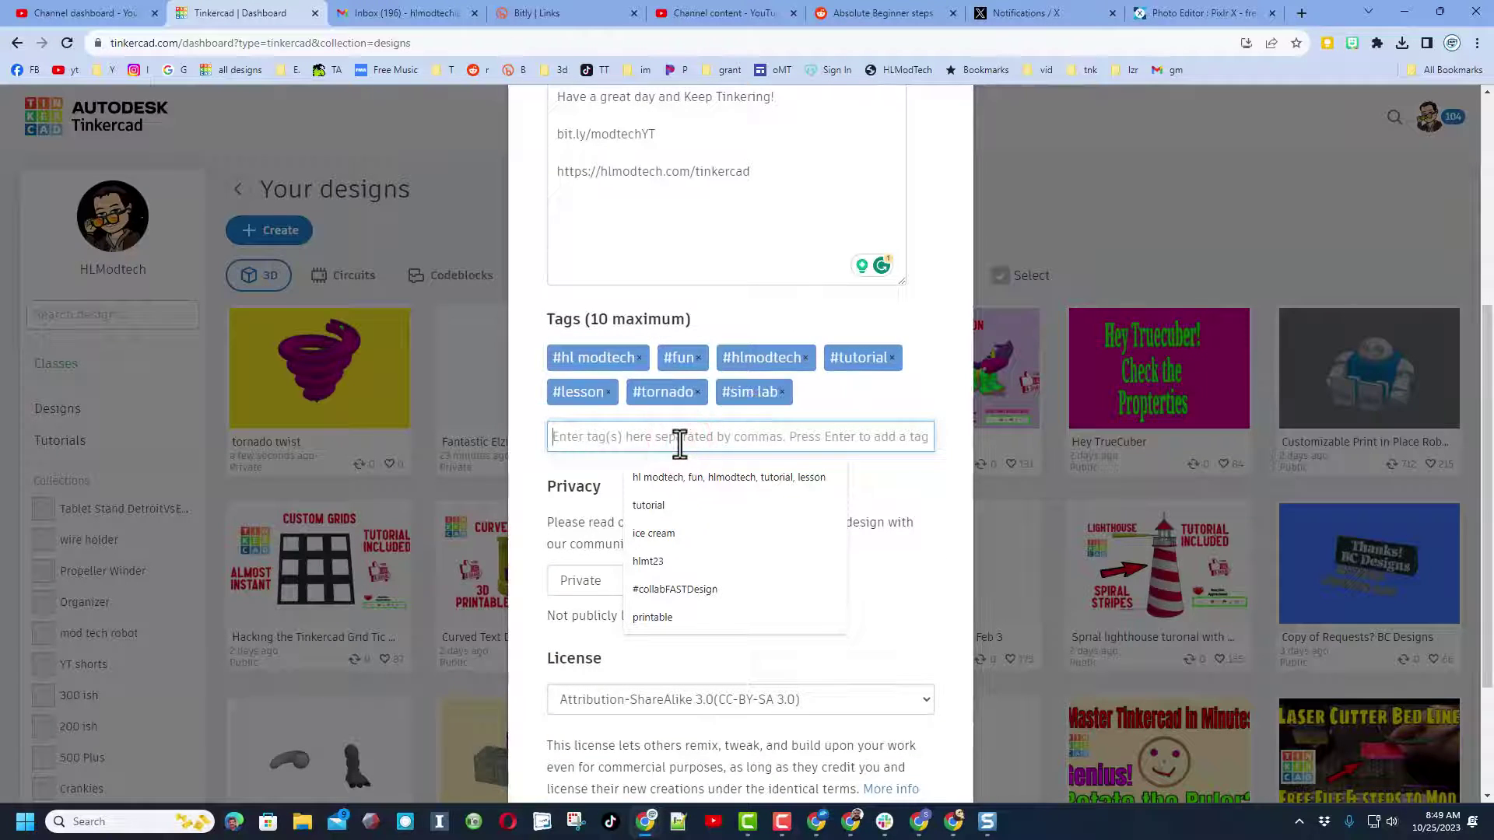
type("hlmt23")
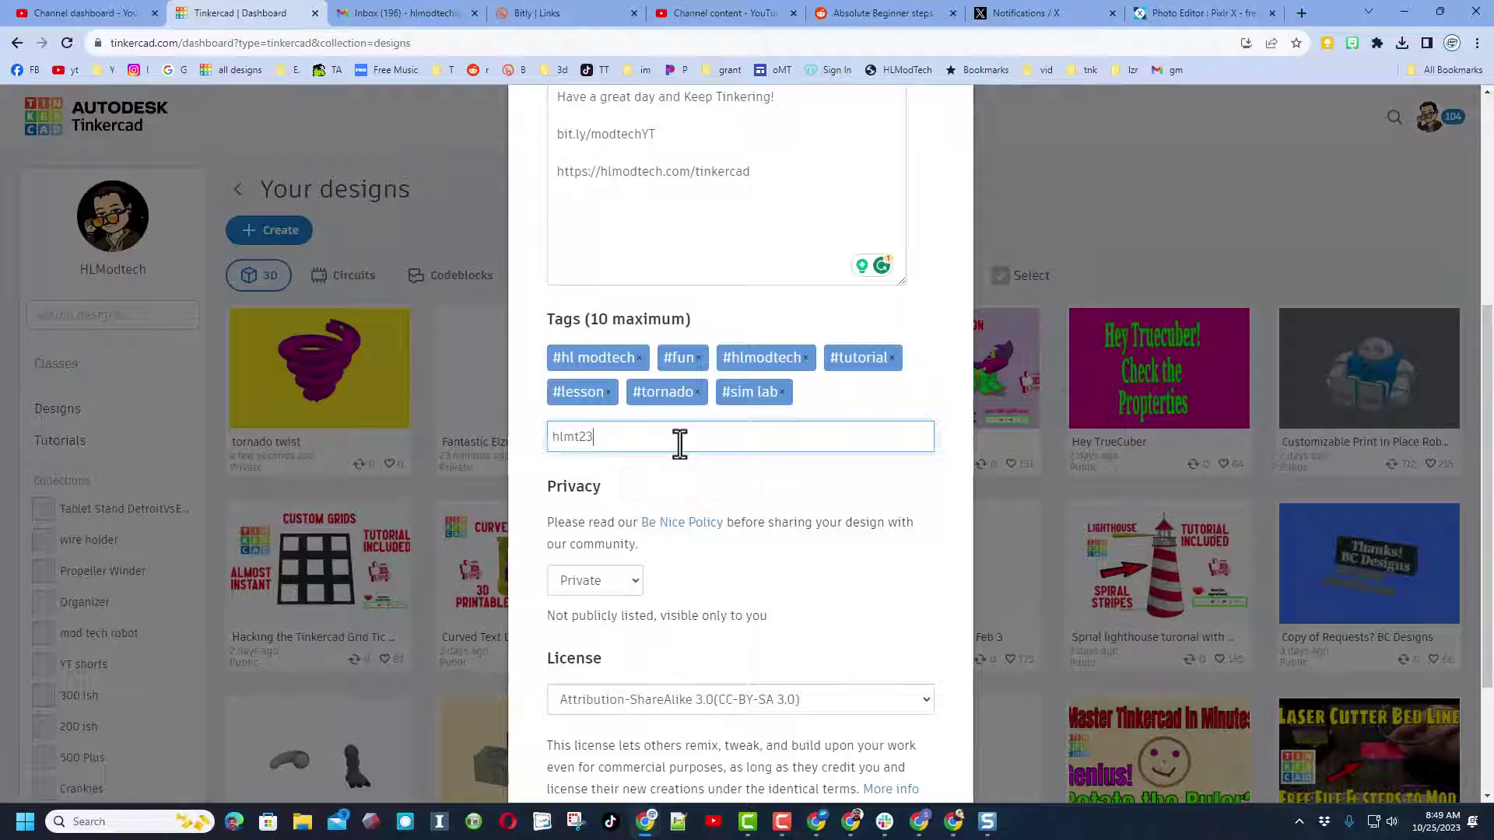
key("Return")
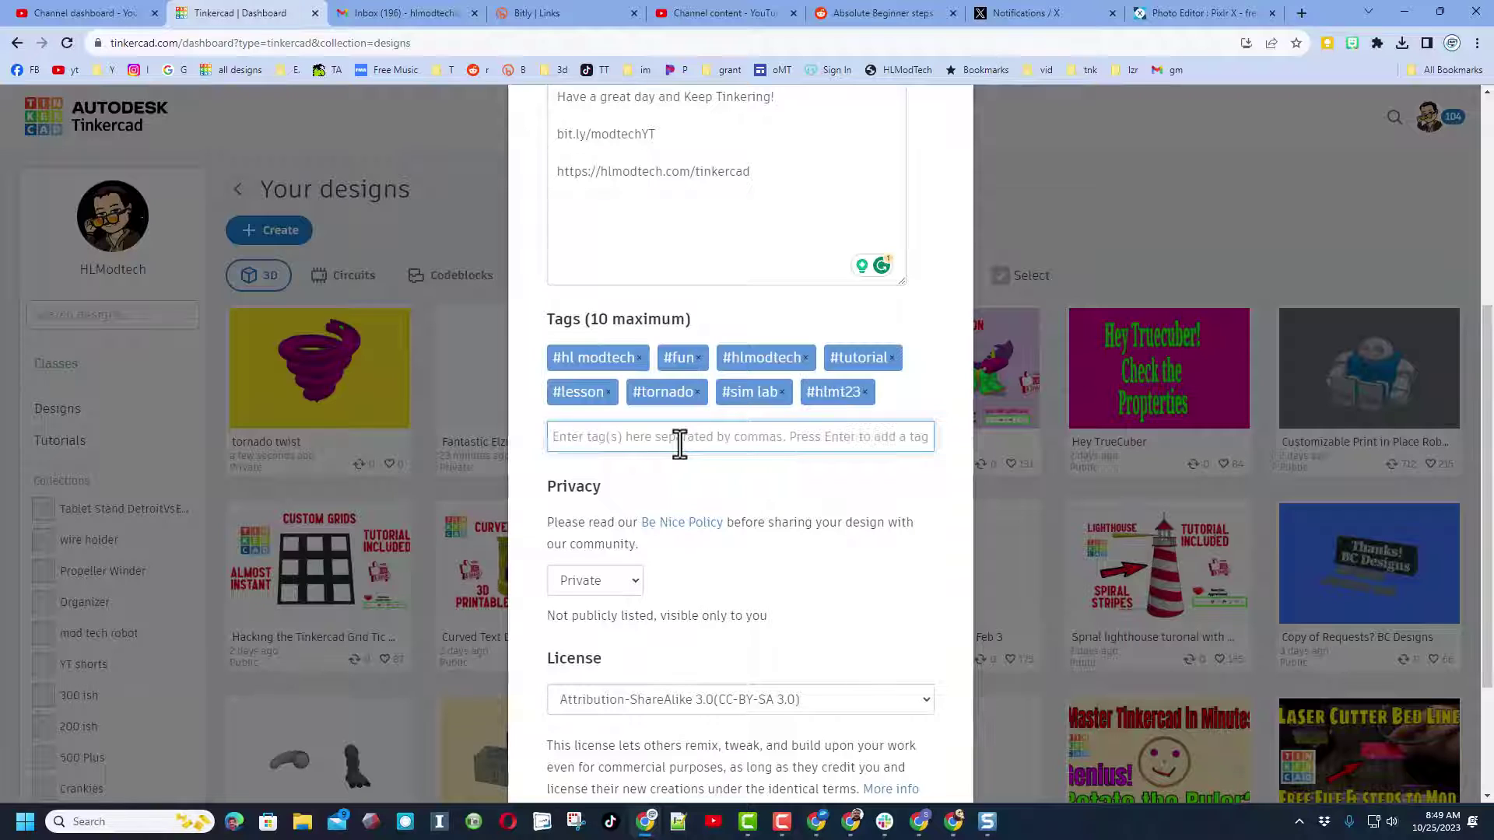
left_click(864, 393)
- Set privacy to Public and the license to Attribution-NoDerivs 3.0
left_click(598, 589)
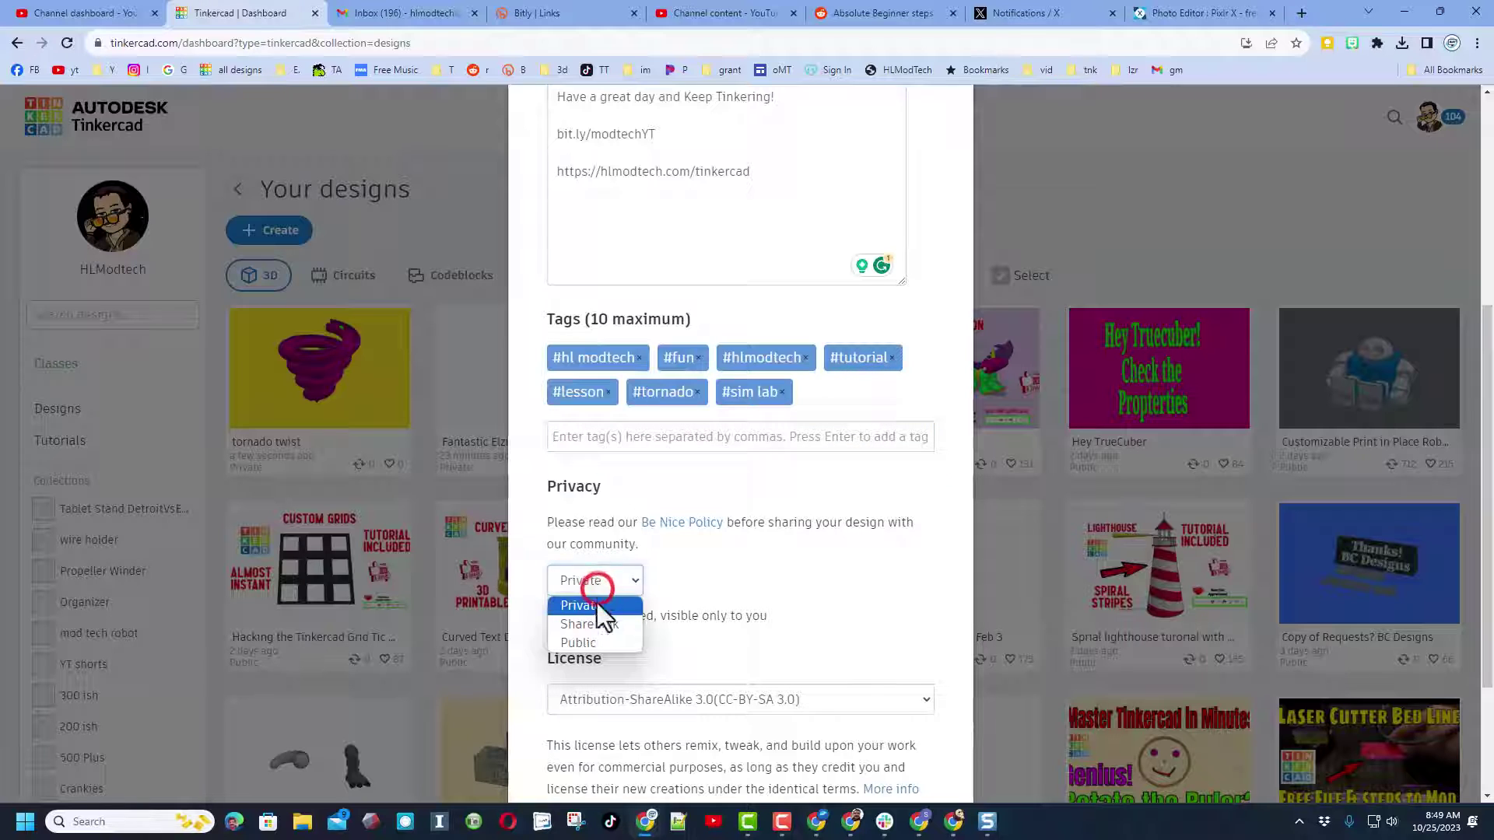
left_click(583, 644)
scroll(692, 608, "down", 3)
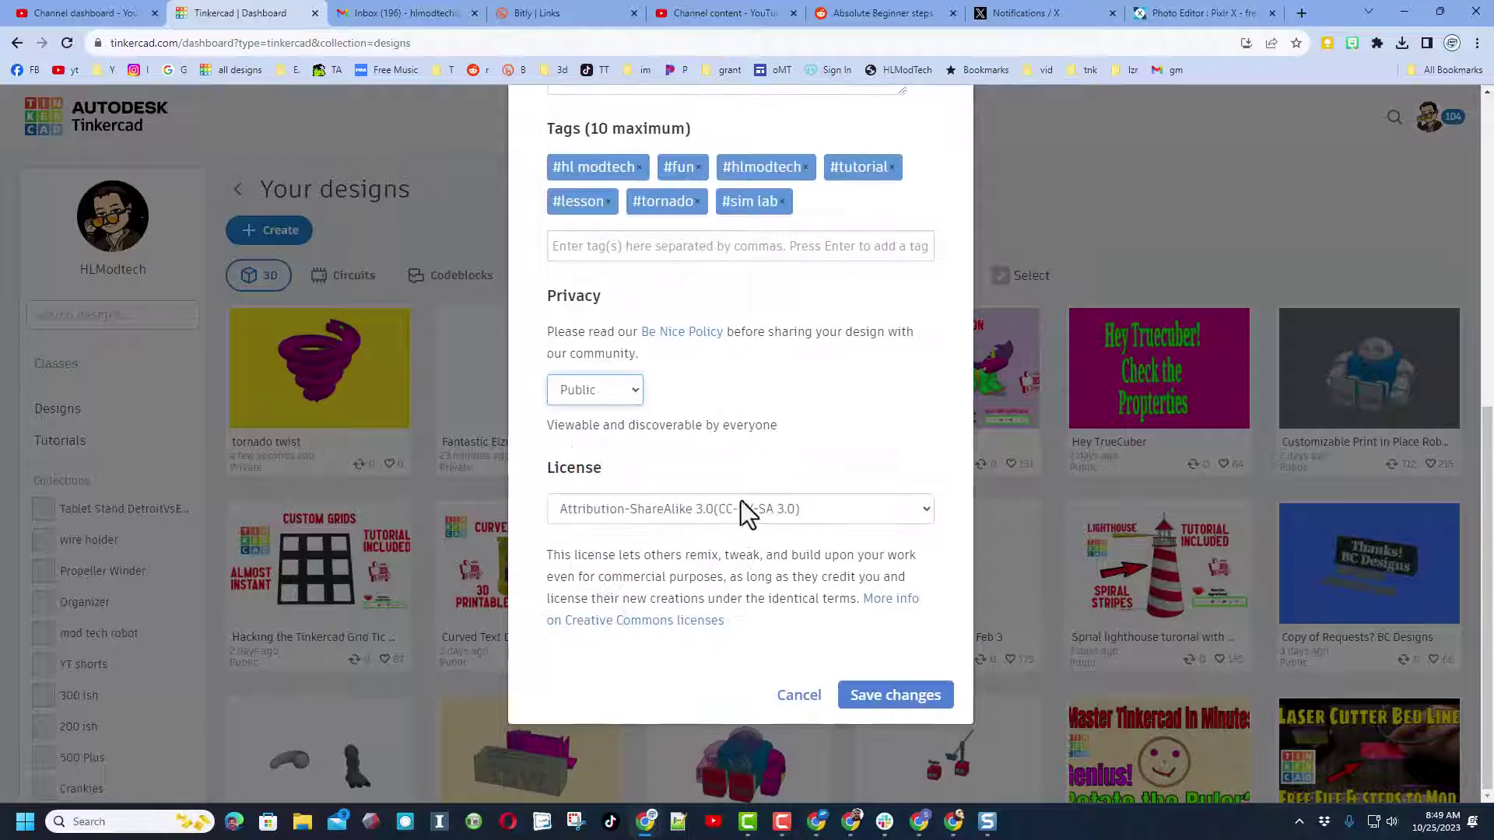
left_click(741, 505)
left_click(701, 609)
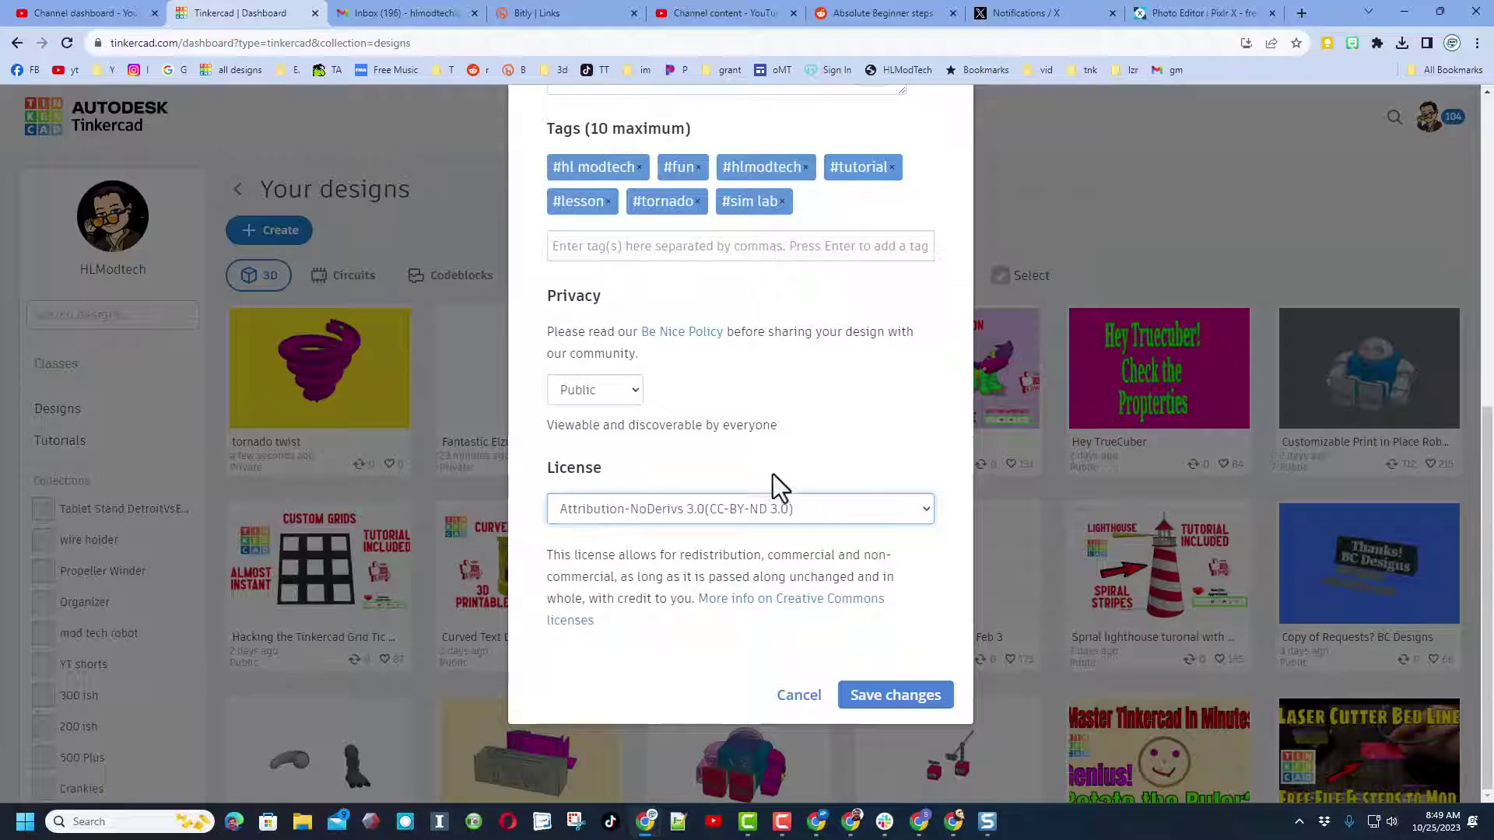
scroll(786, 459, "up", 5)
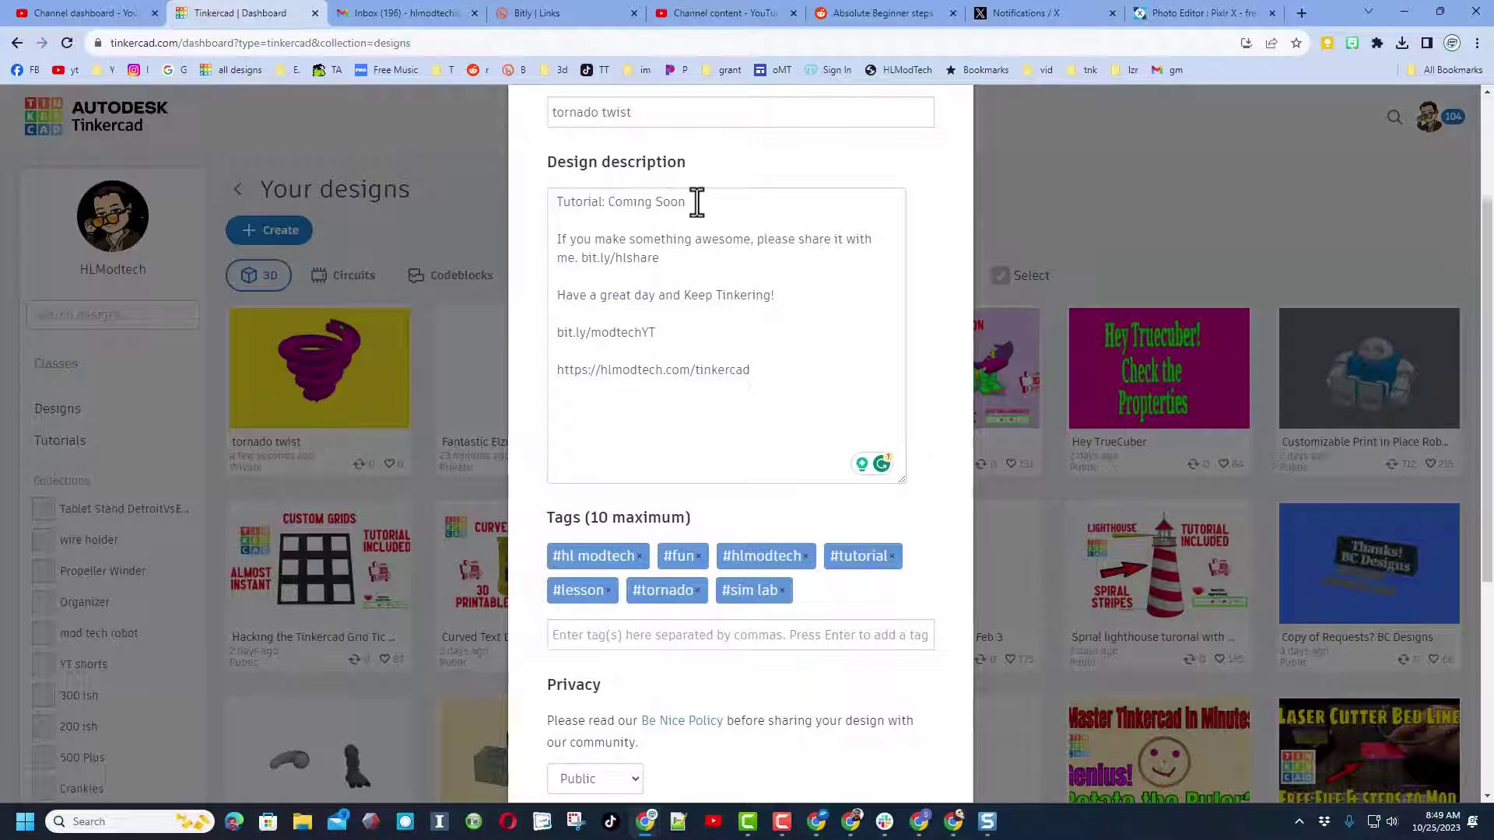
scroll(706, 208, "down", 5)
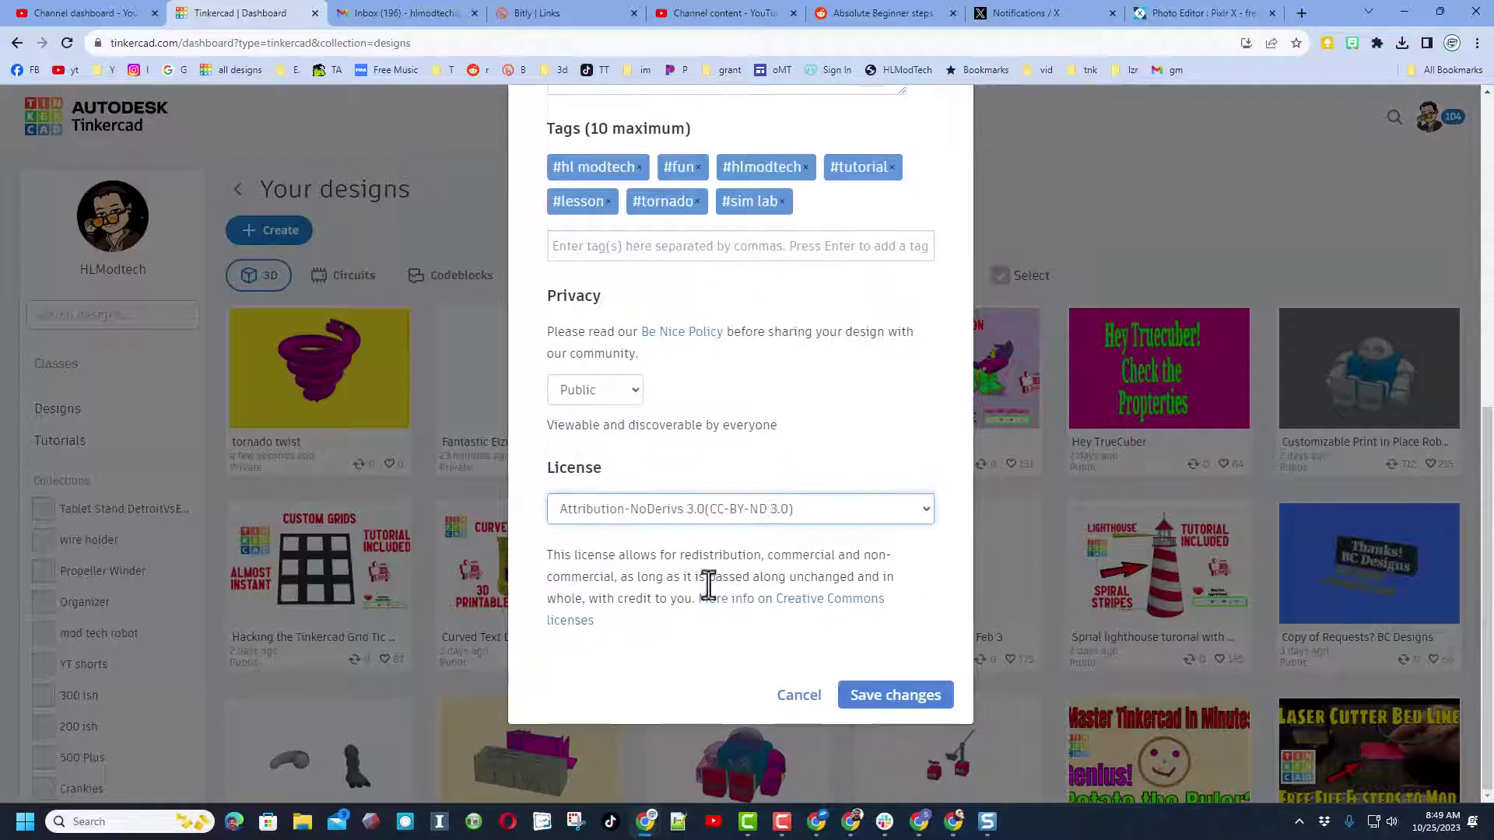
- Save the design's publishing details and open the Customizable Print in Place Robot design in the gallery
left_click(894, 695)
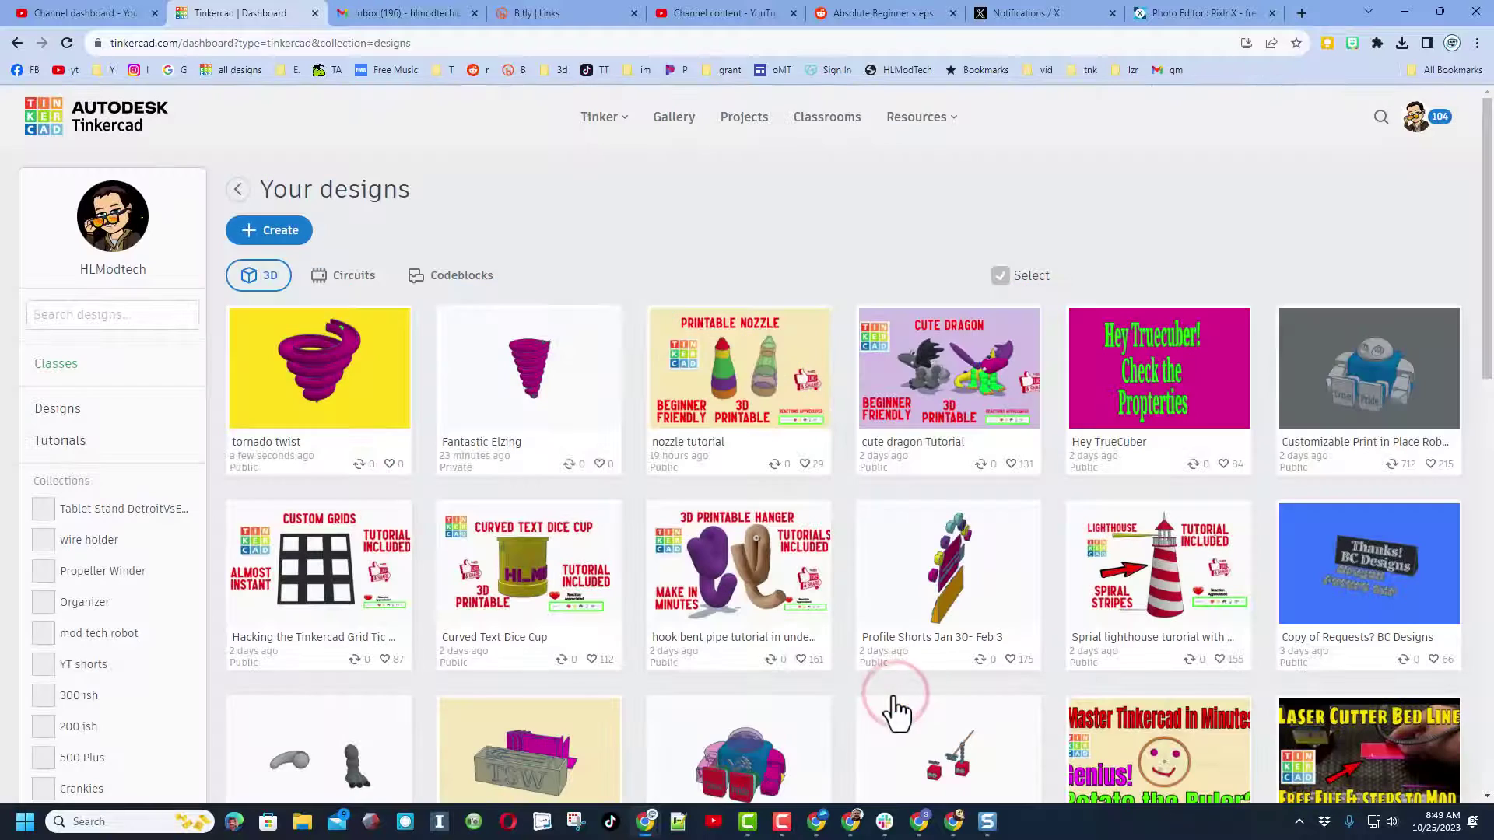
left_click(666, 125)
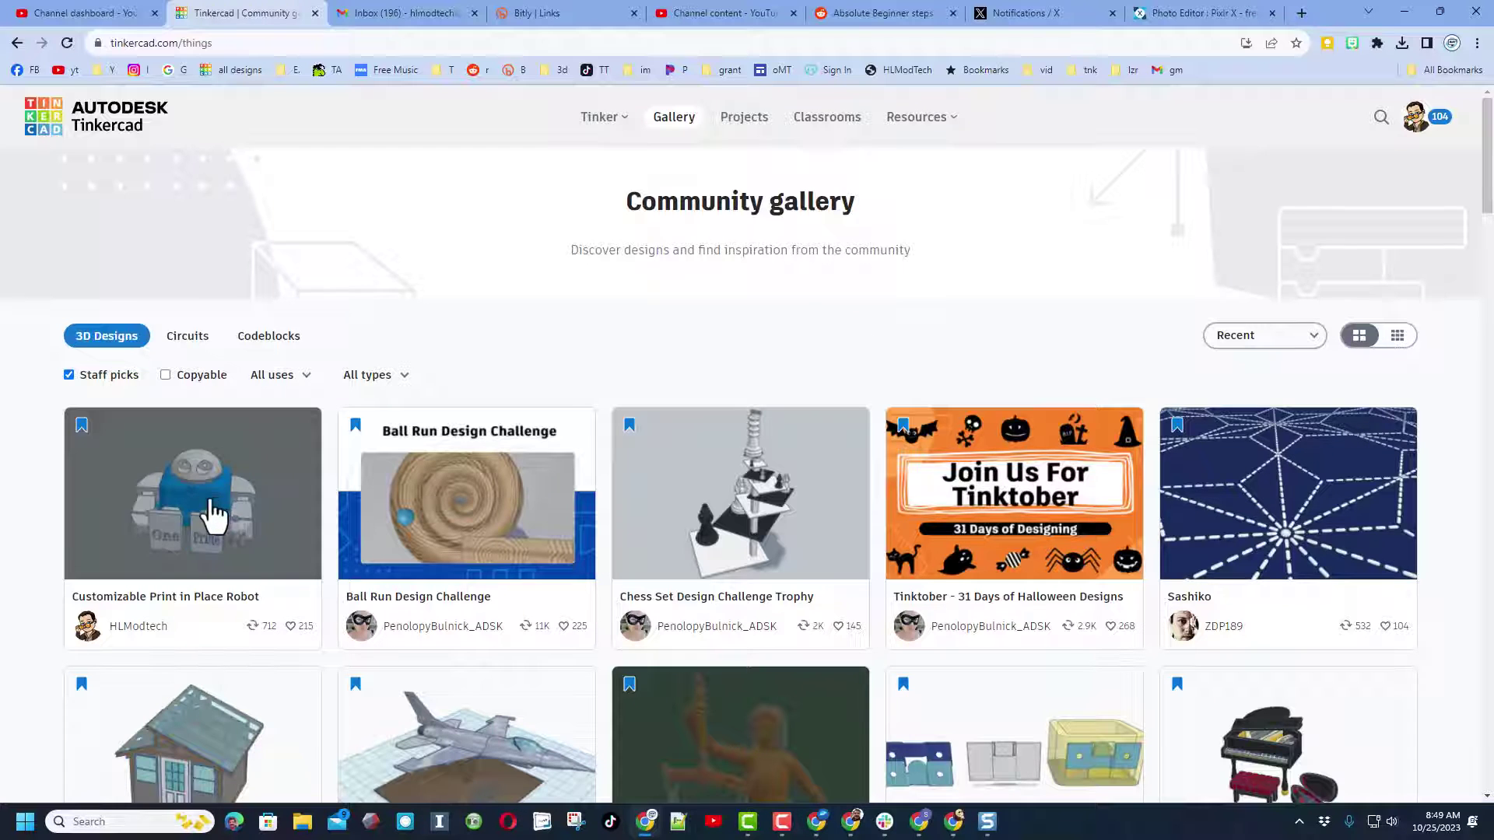
left_click(217, 495)
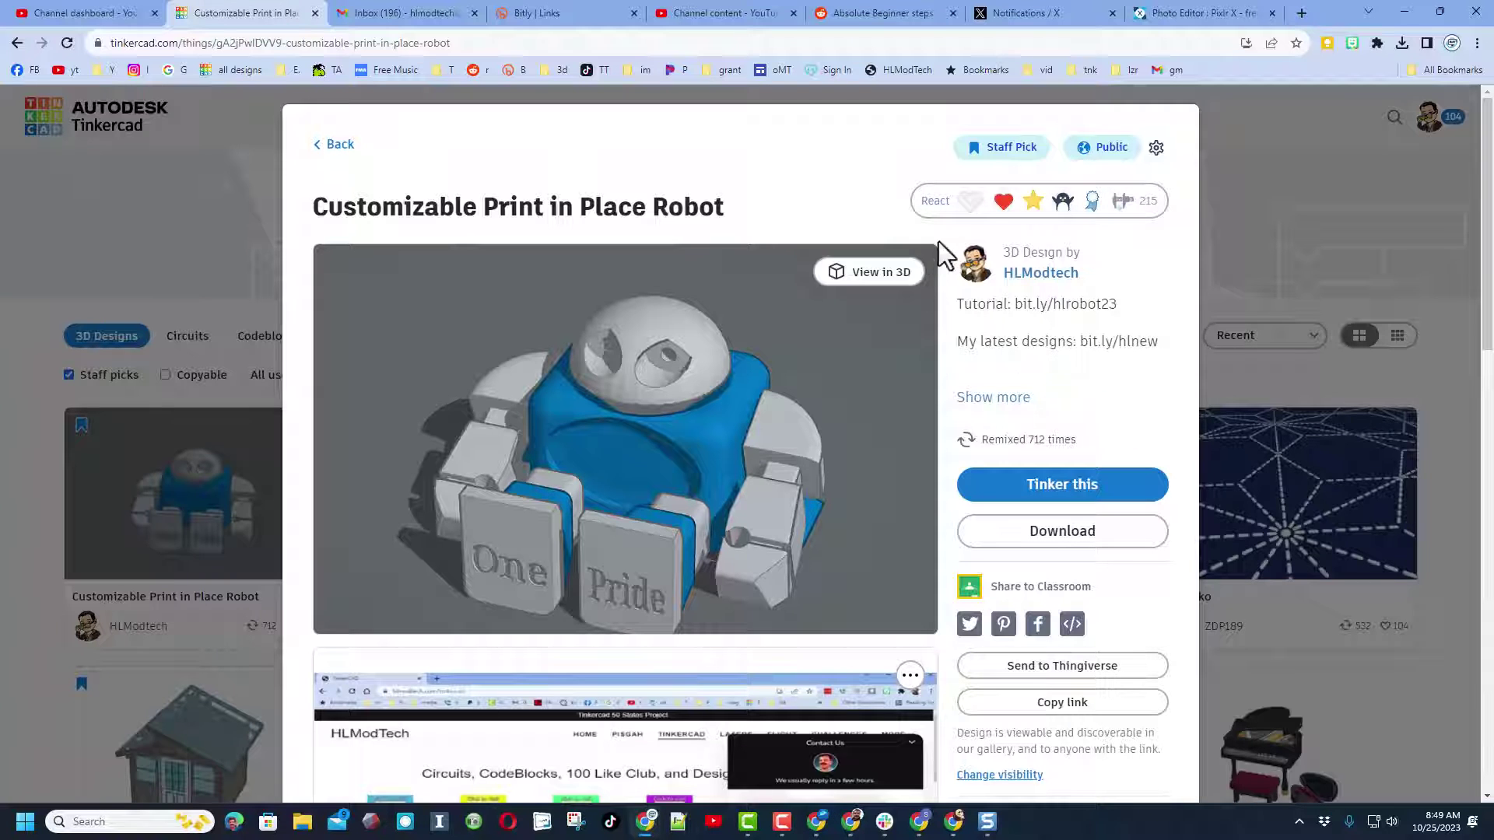
- Close the robot design and show all recent gallery designs, not only Staff picks, as a compact grid
left_click(973, 204)
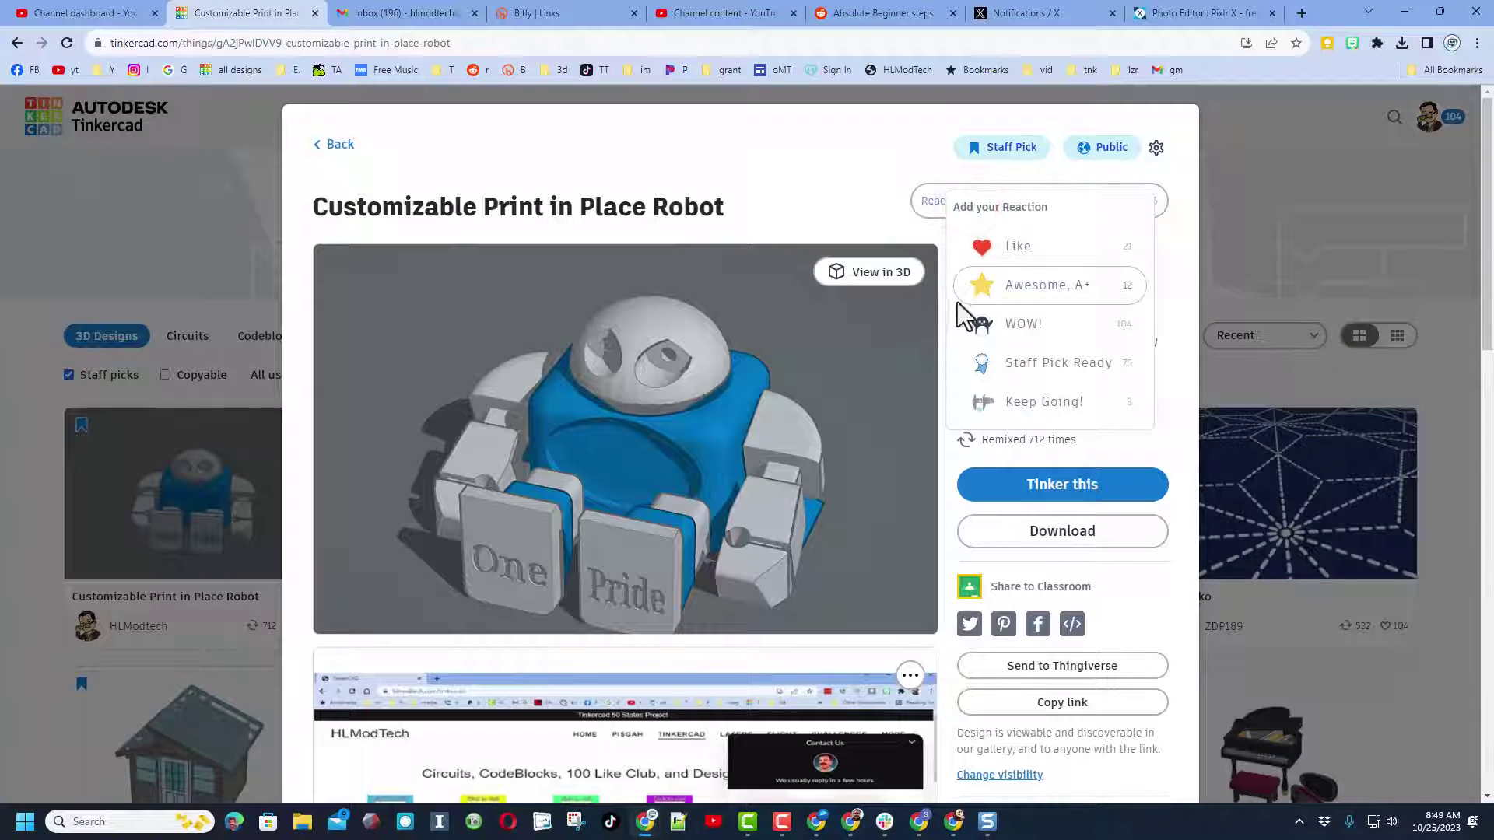
left_click(822, 174)
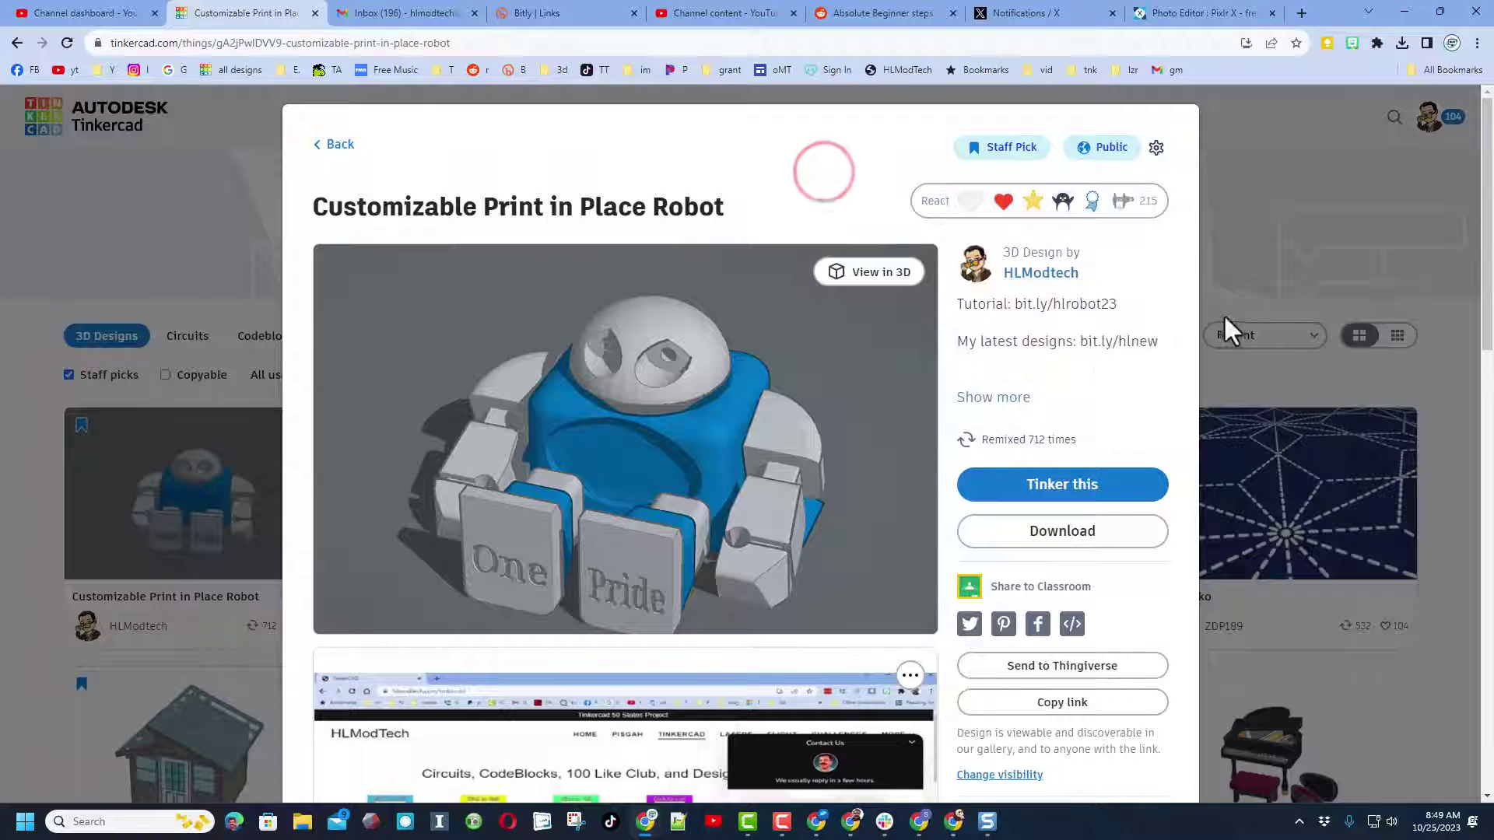
left_click(1287, 113)
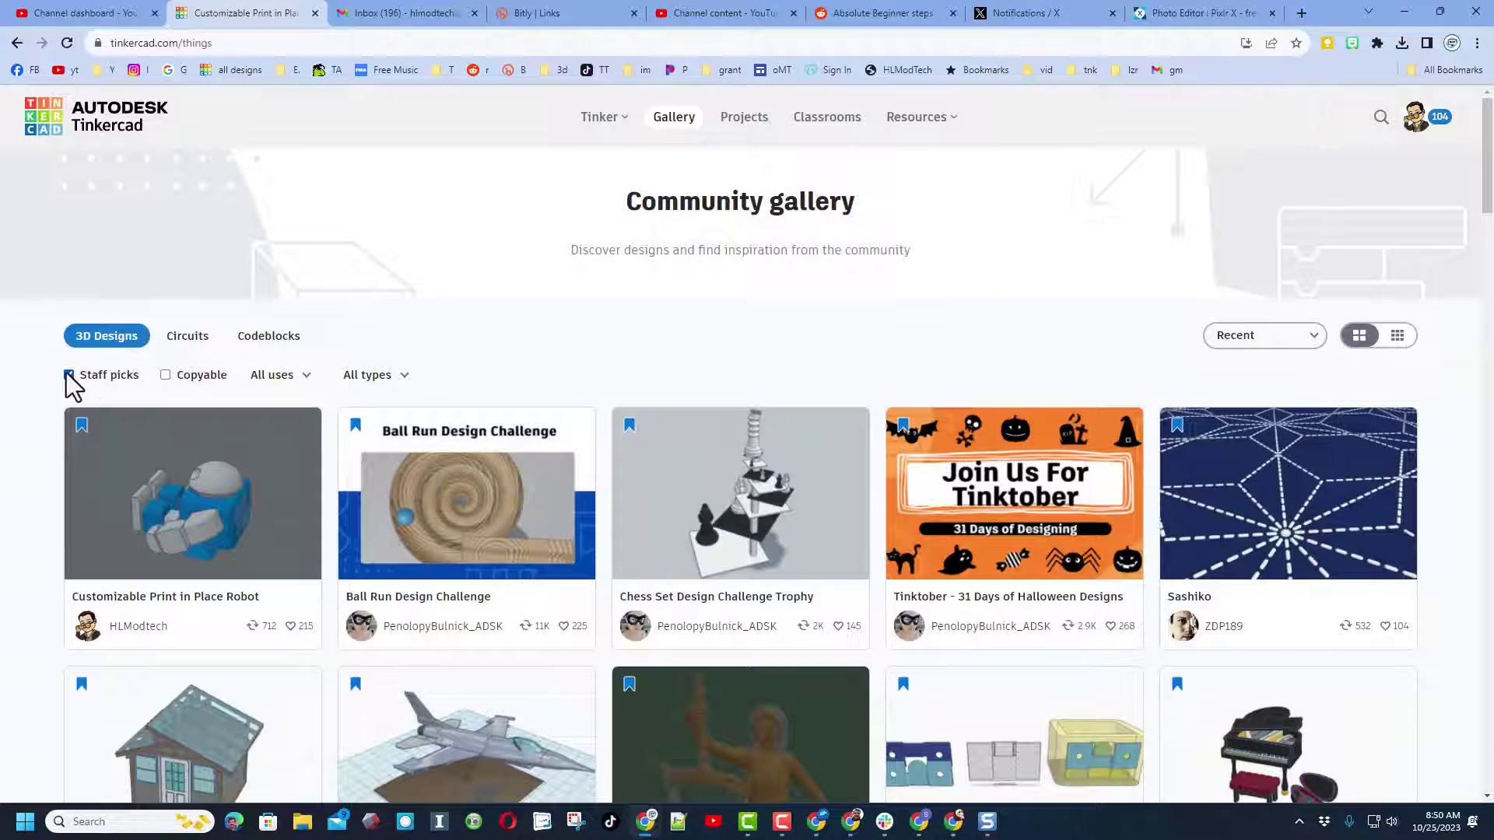
left_click(69, 375)
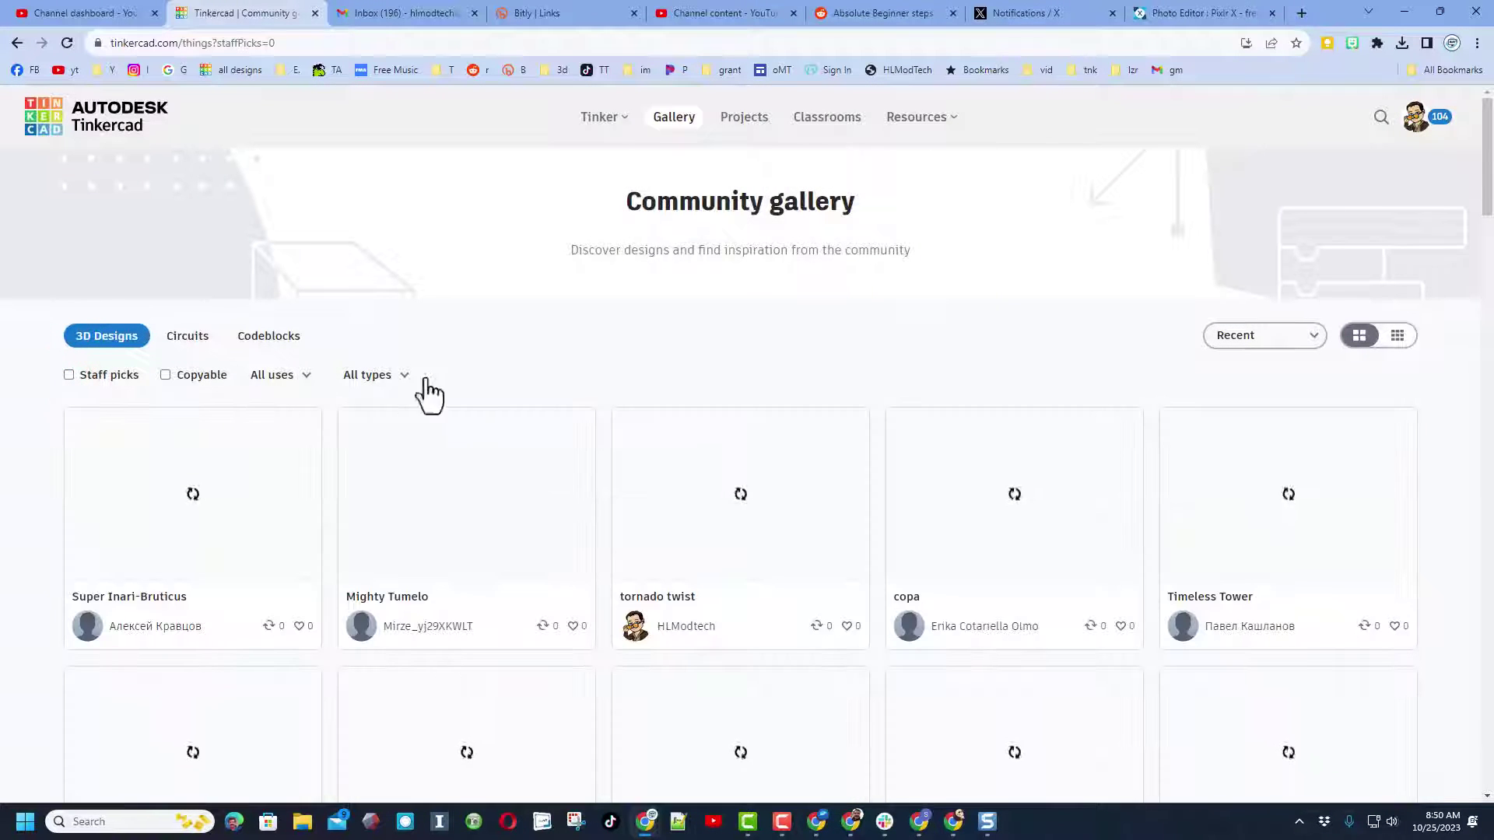
left_click(1397, 336)
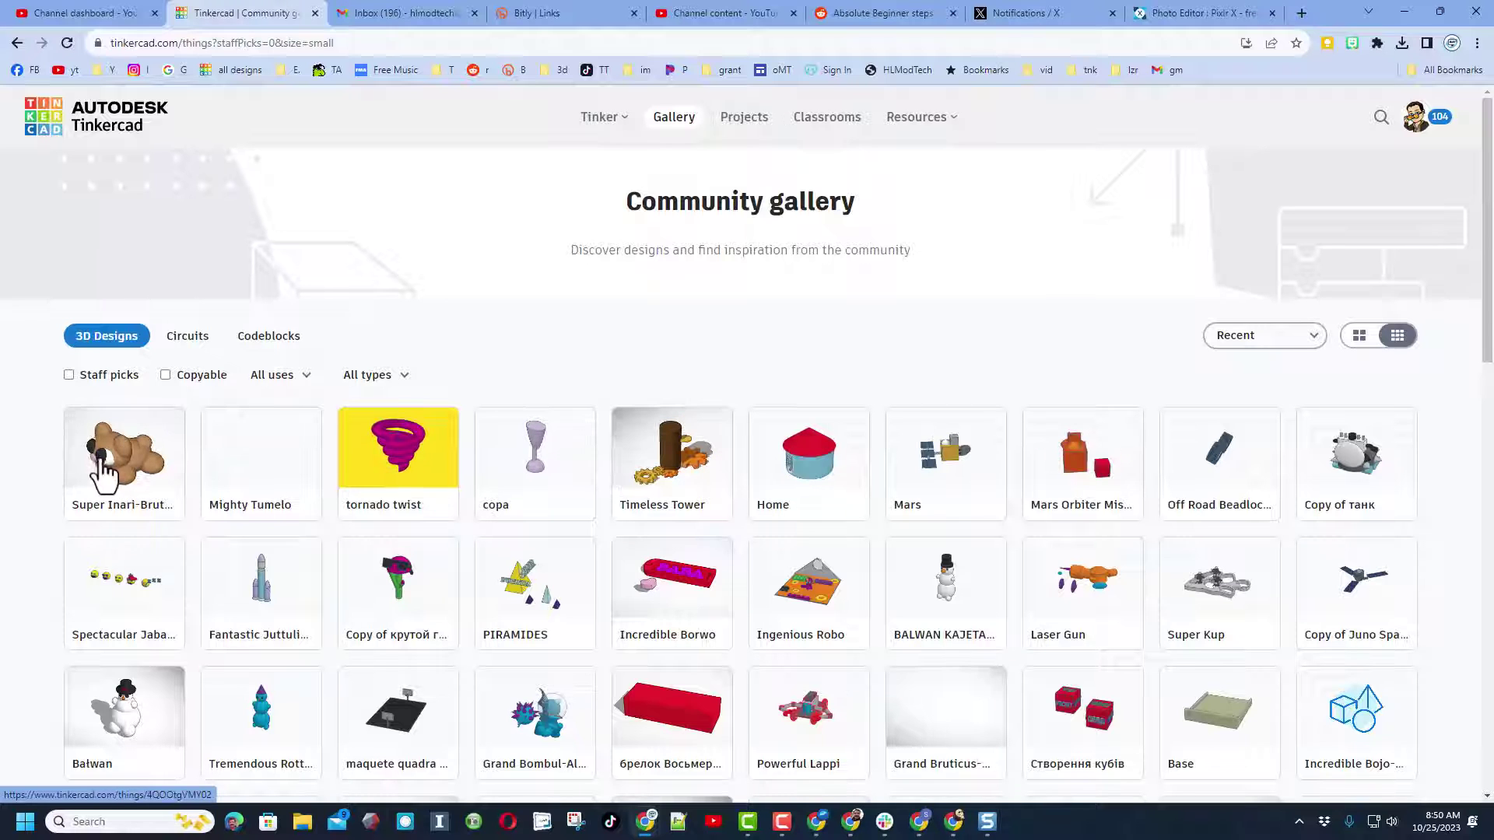
- React to the Super Inari-Bruticus, Home and mushroom-with-sunglasses designs, using WOW! on the latter two
left_click(101, 476)
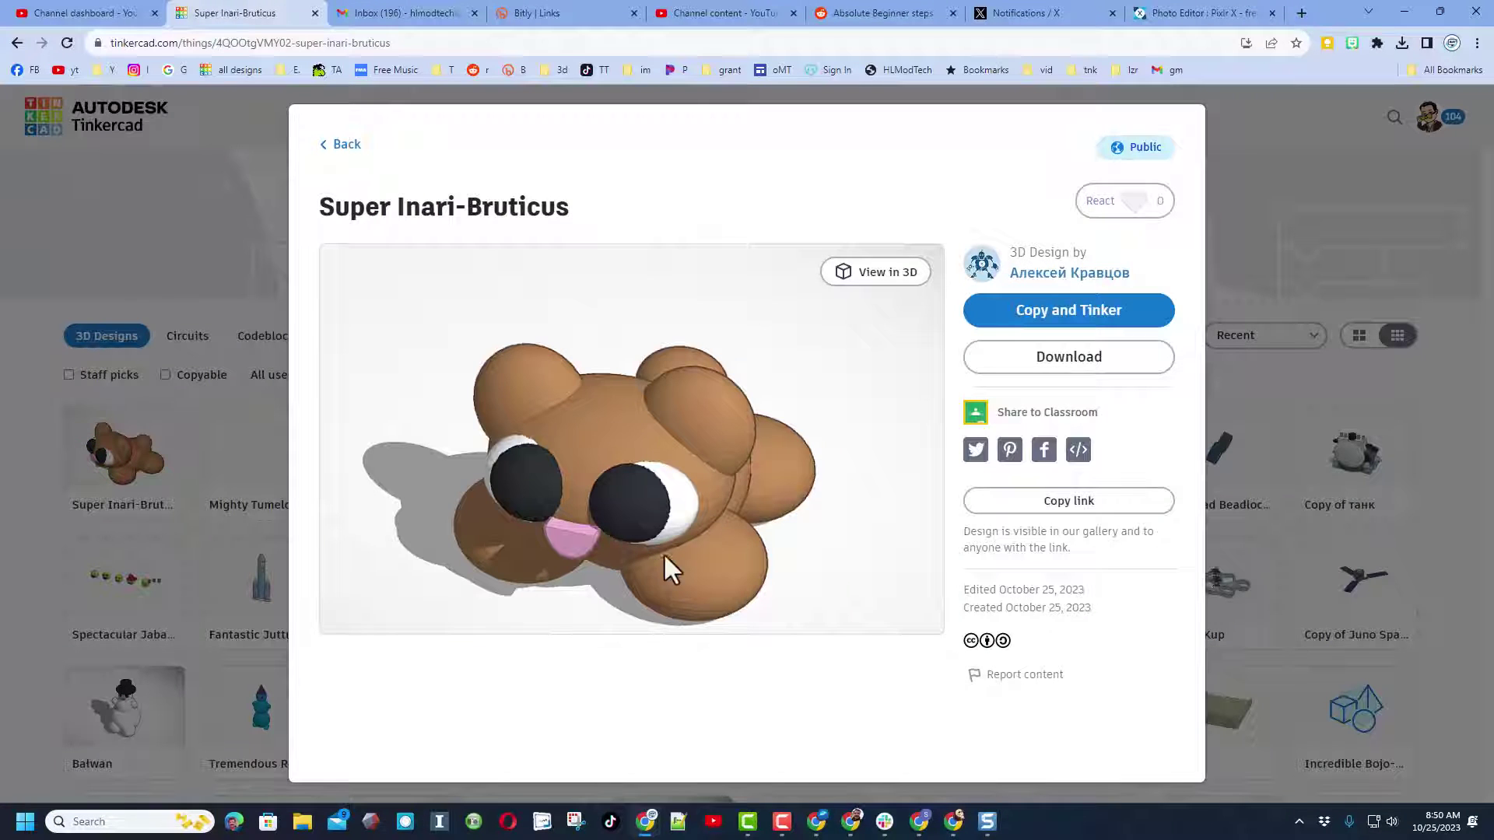
left_click(1136, 194)
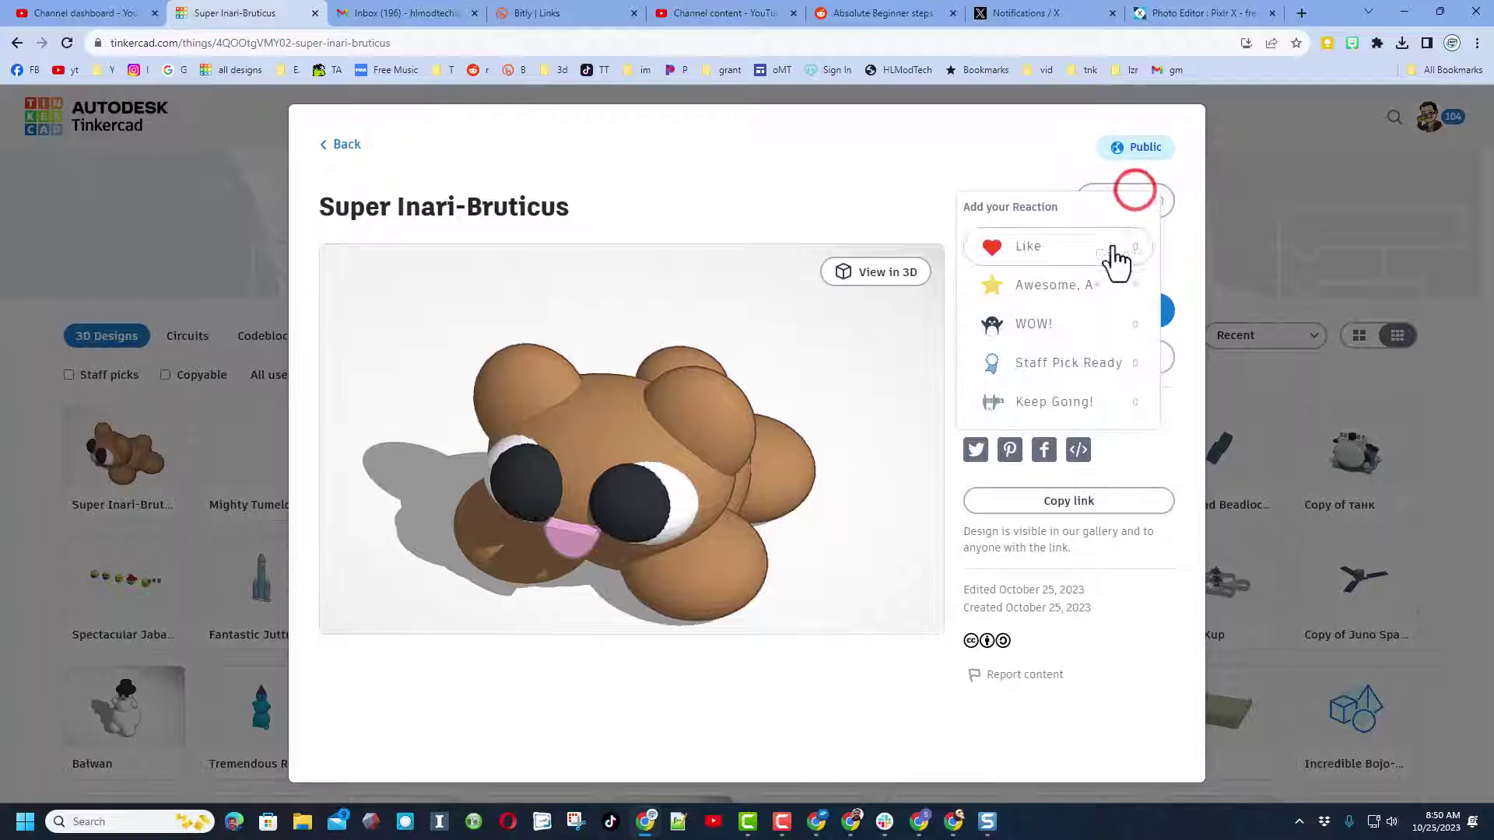
left_click(1054, 319)
left_click(960, 100)
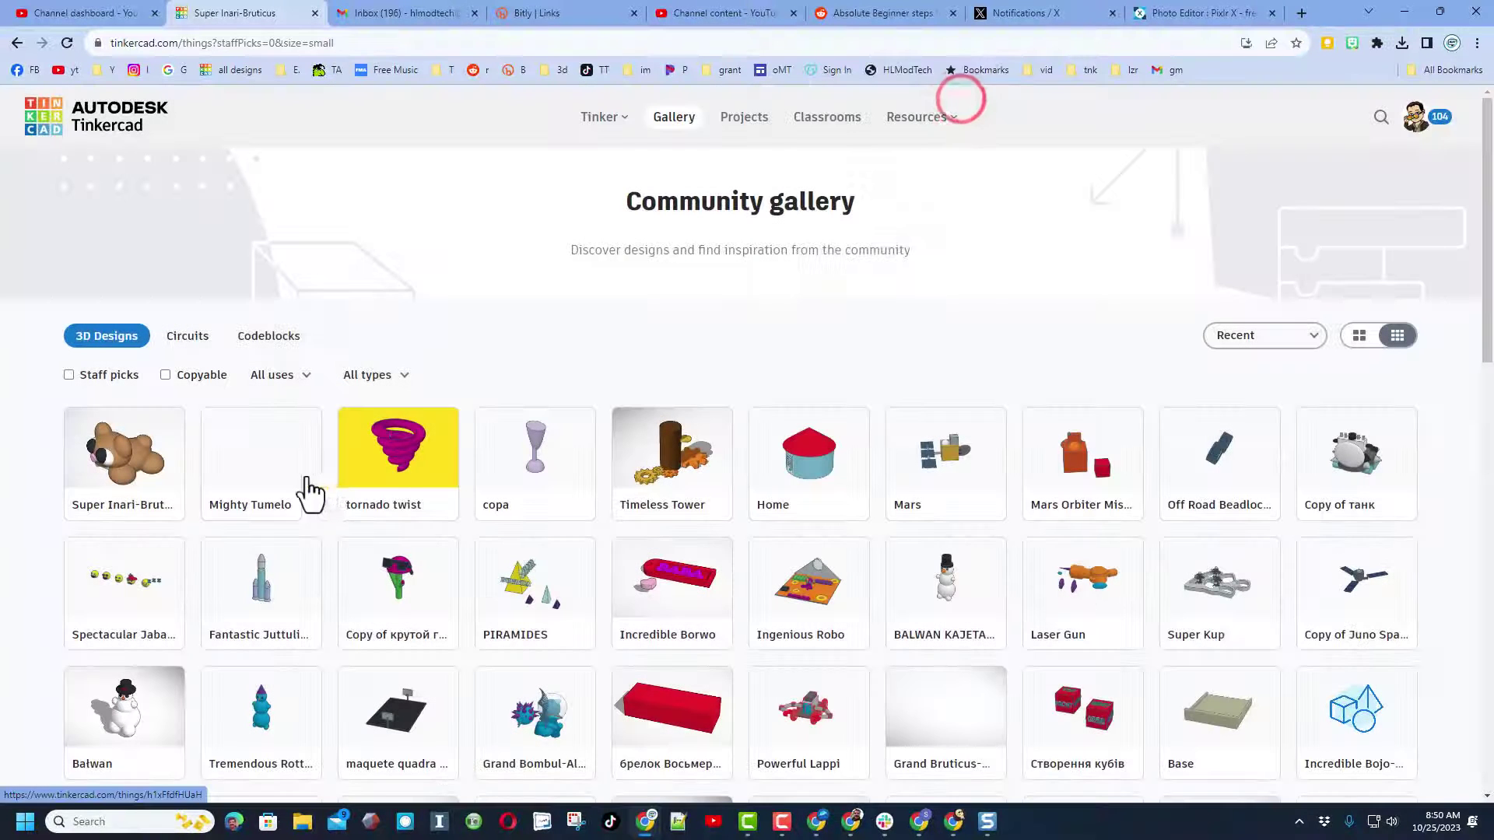
left_click(806, 466)
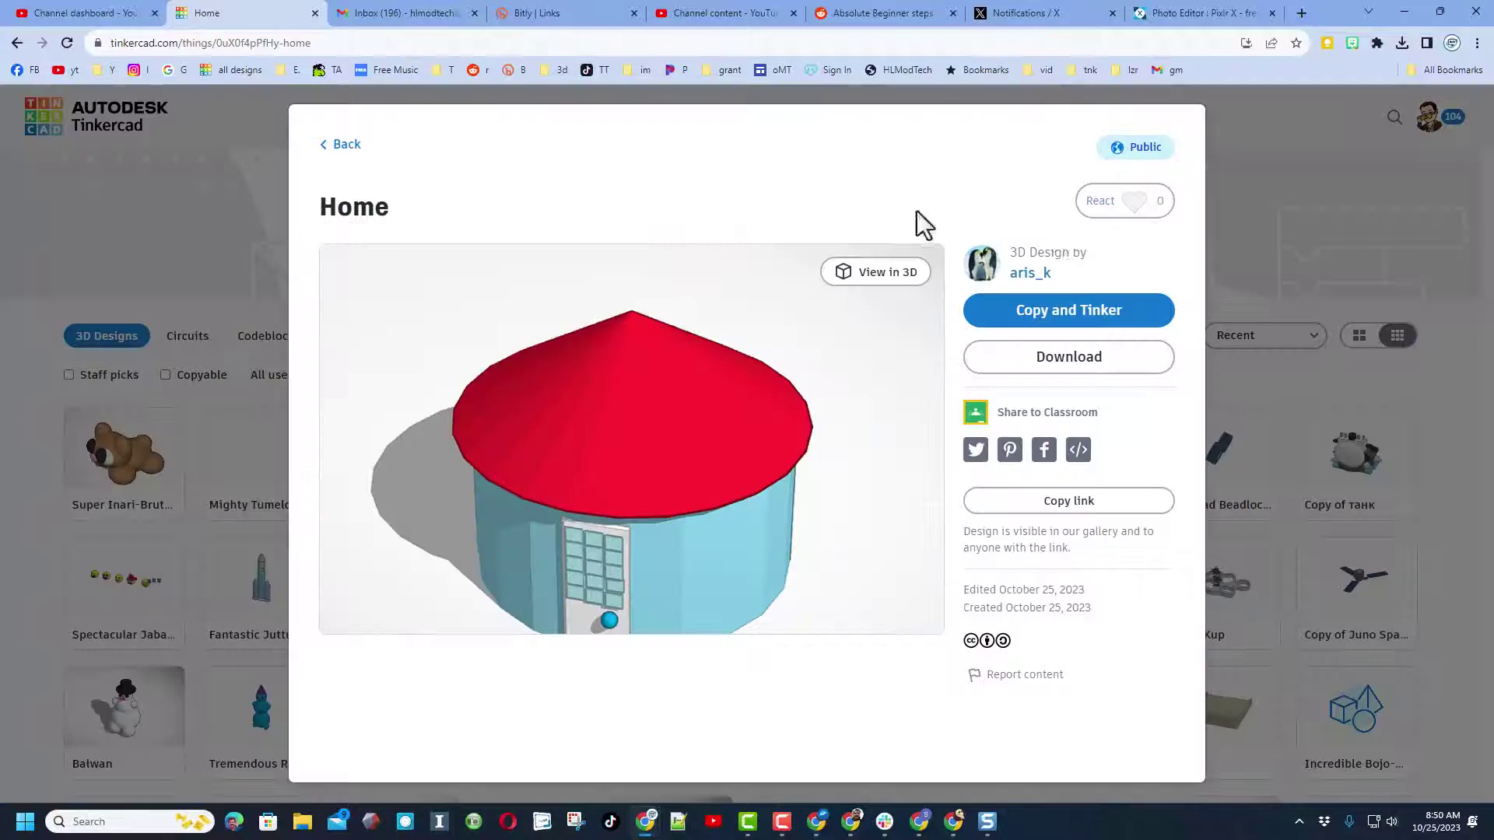
left_click(1125, 191)
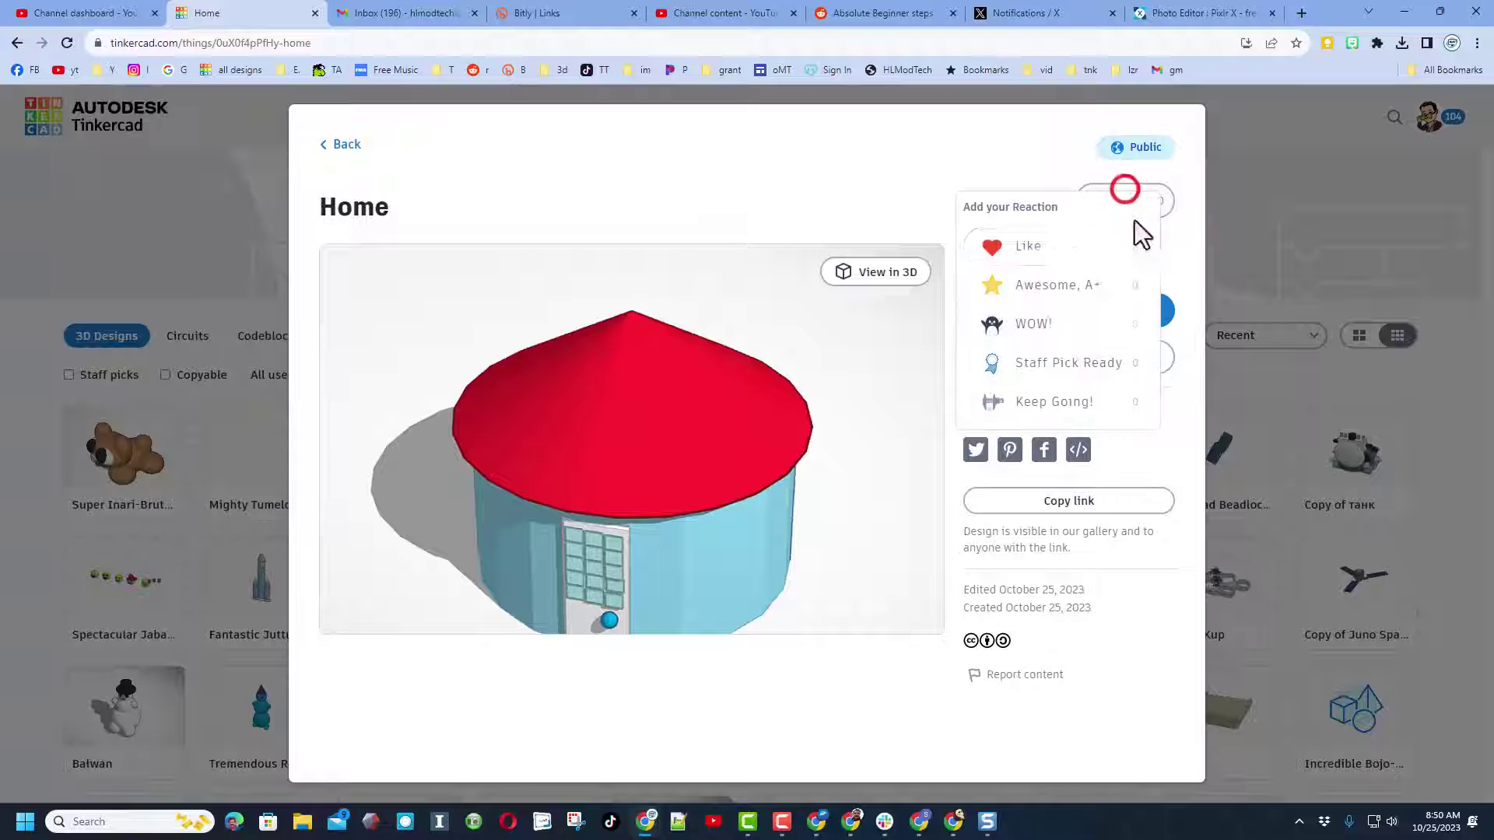
left_click(1054, 322)
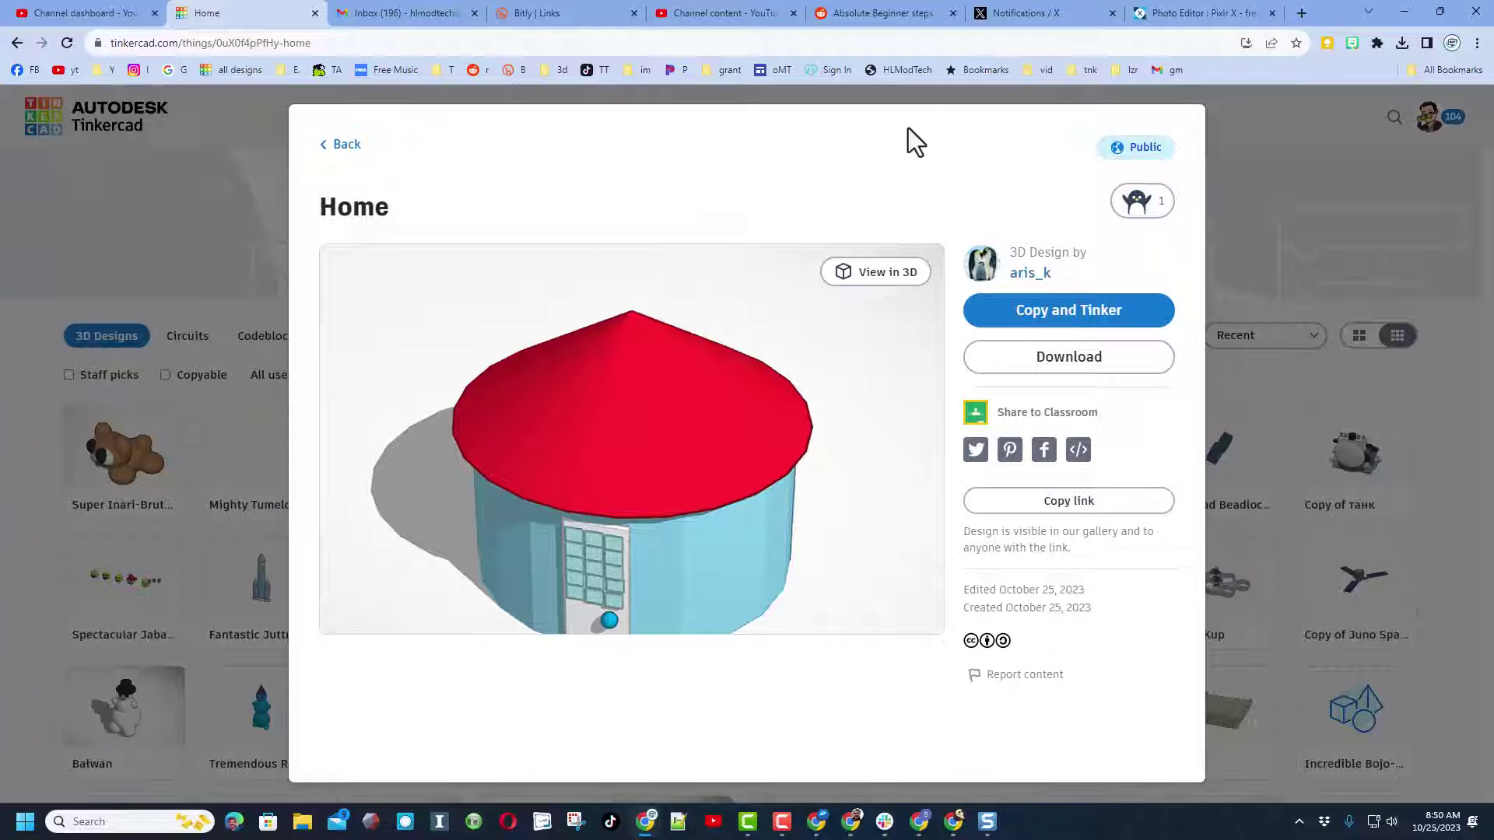
left_click(915, 93)
left_click(397, 572)
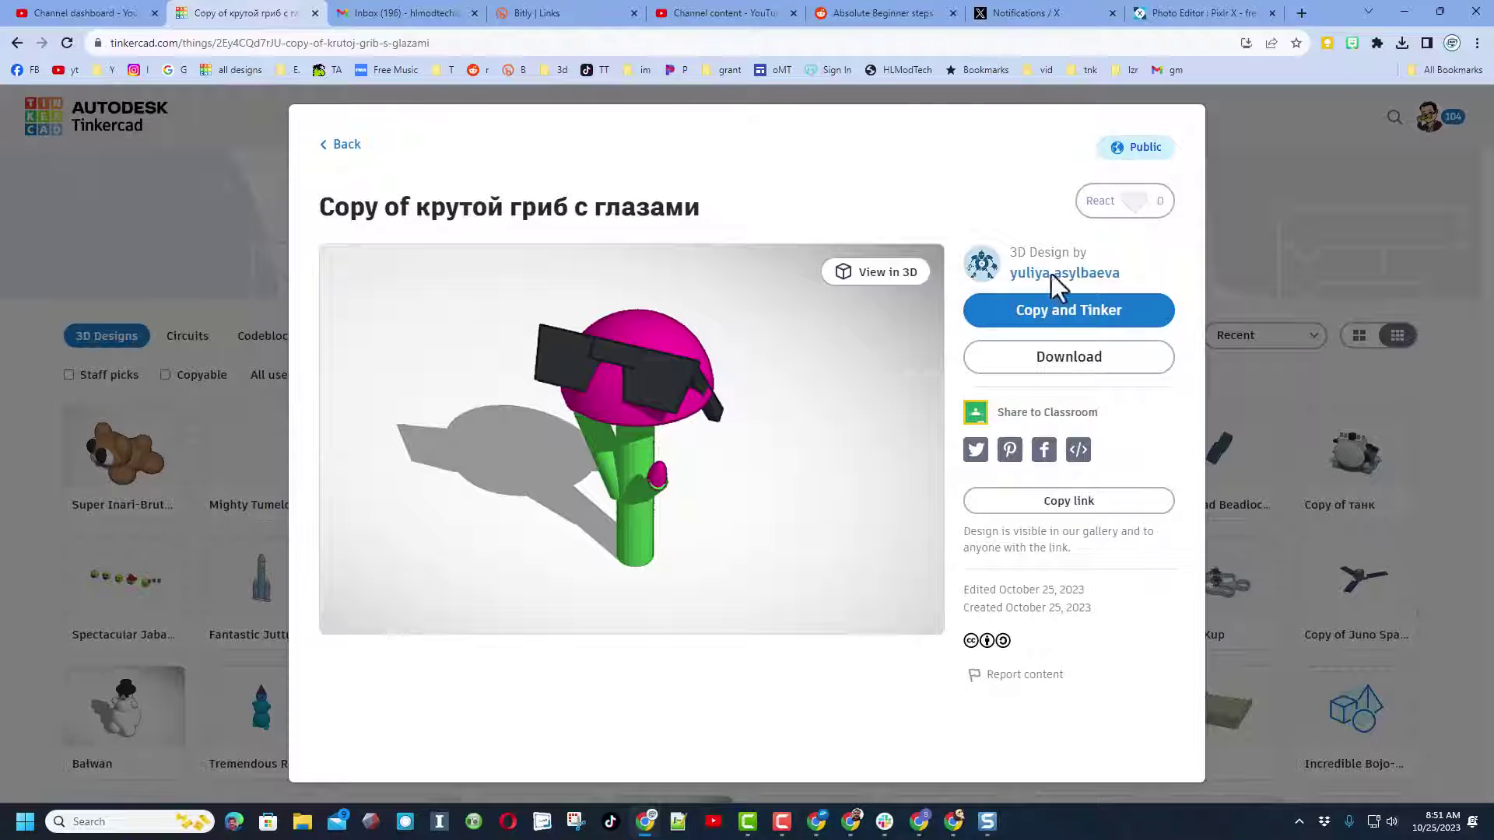
left_click(1103, 207)
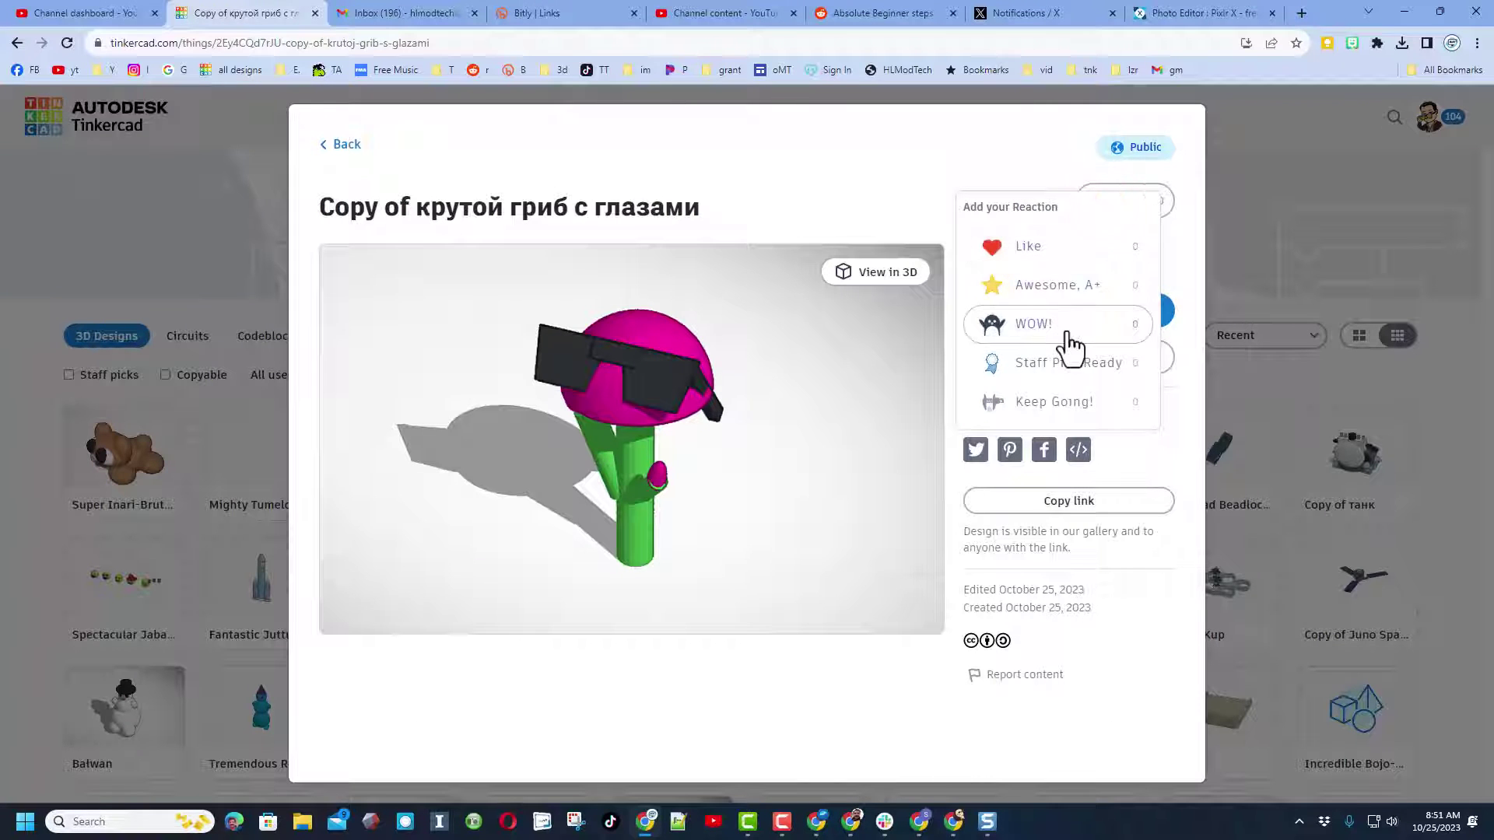
left_click(1062, 325)
left_click(1270, 157)
- Open the tornado twist design and go to its designer's profile page
left_click(449, 465)
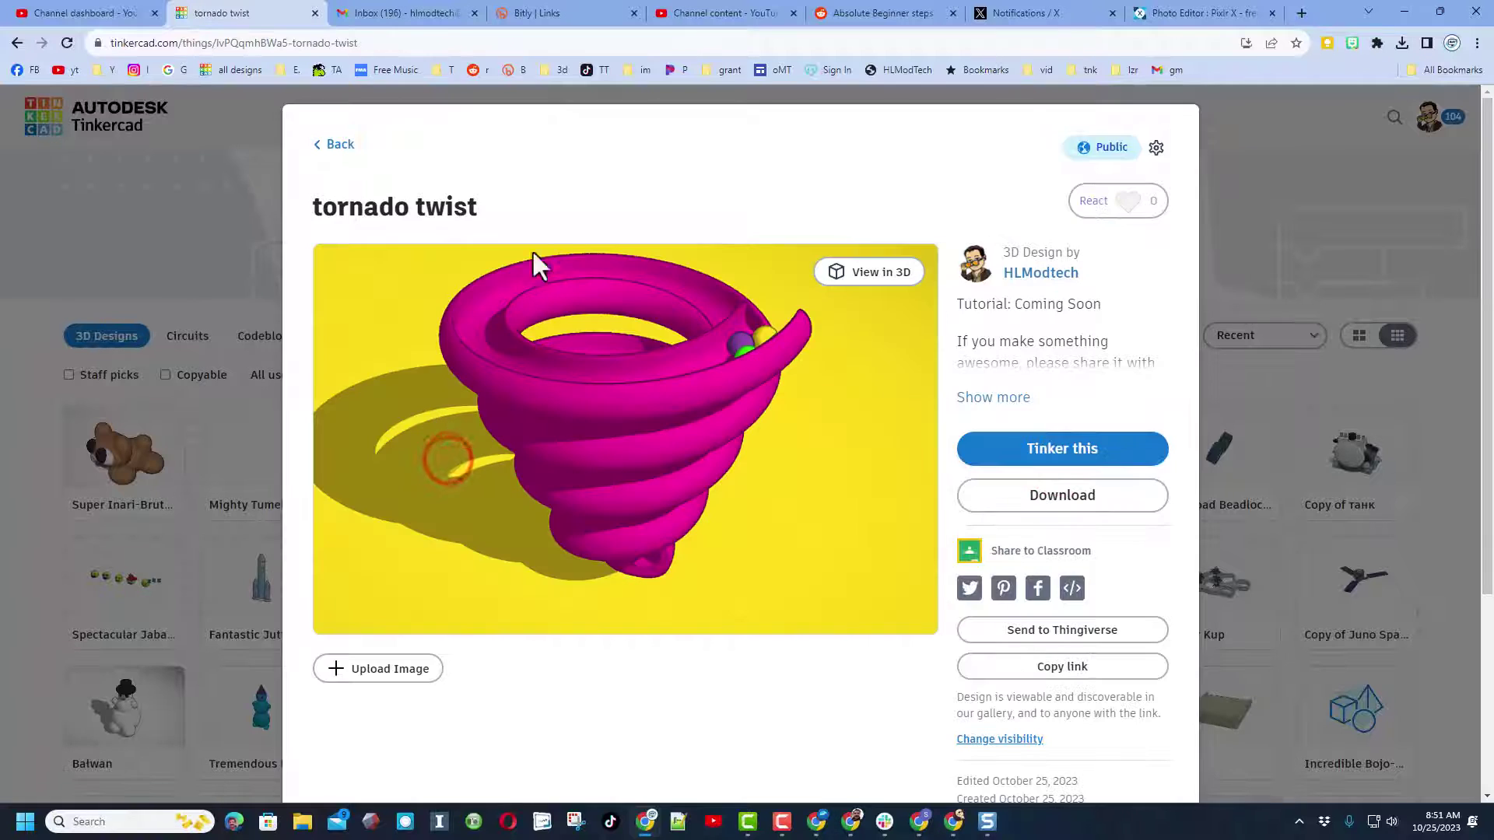
left_click(1082, 203)
left_click(871, 159)
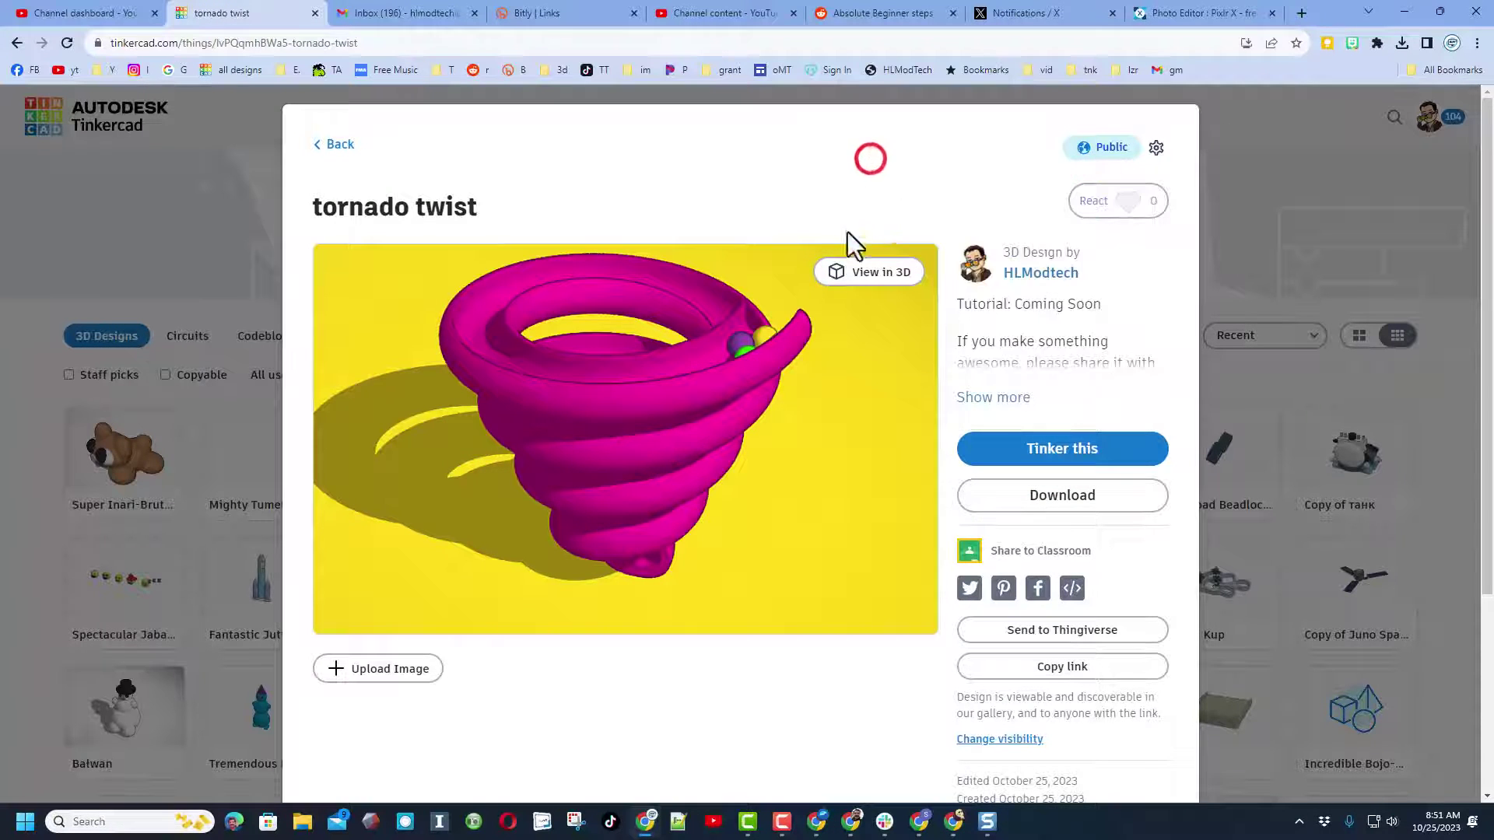
left_click(1039, 280)
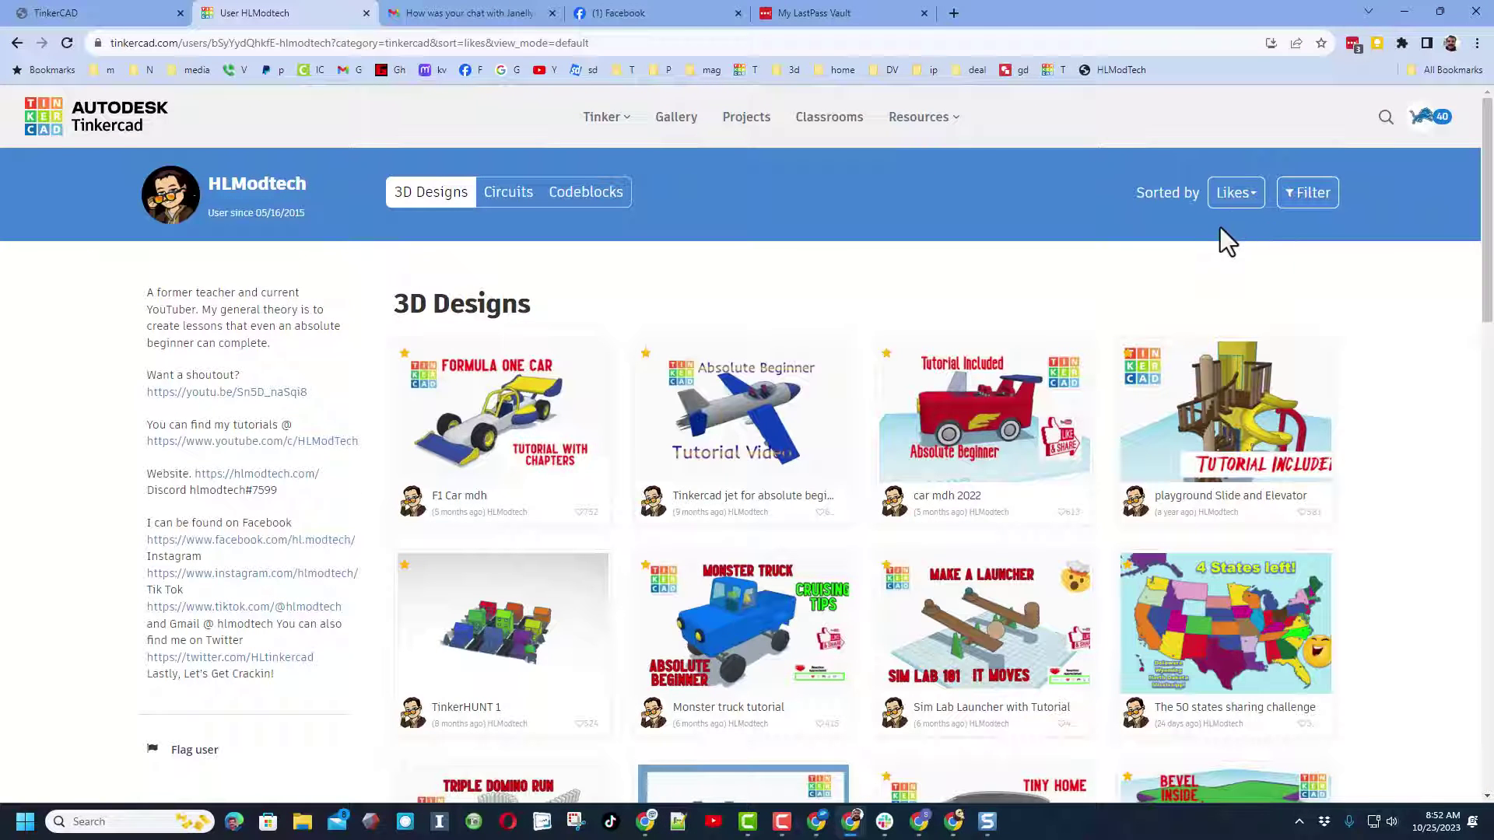
- After previewing the playground Slide and Elevator design, sort the profile's designs by Recent
left_click(1331, 443)
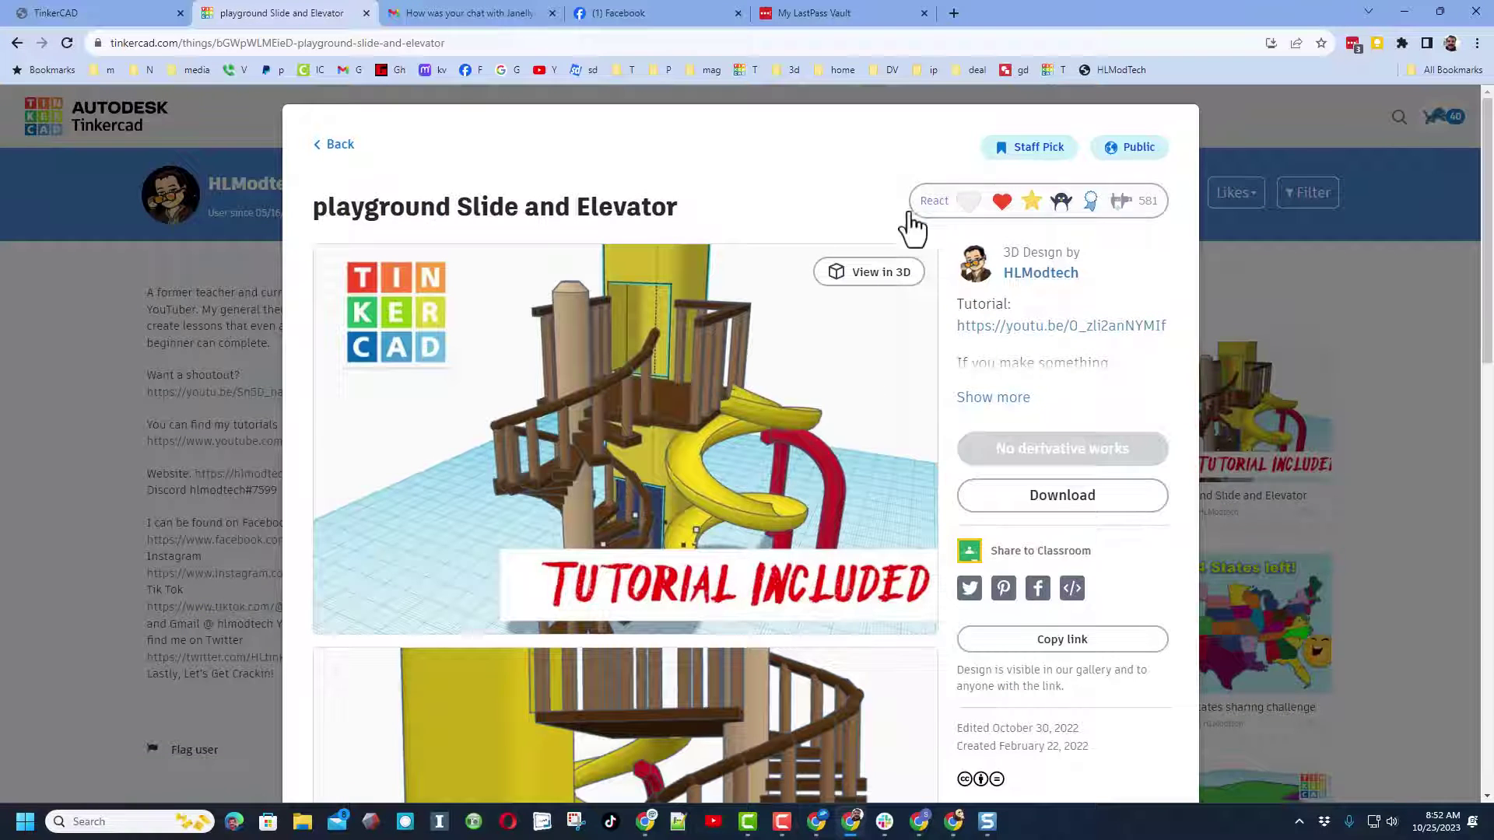
left_click(878, 94)
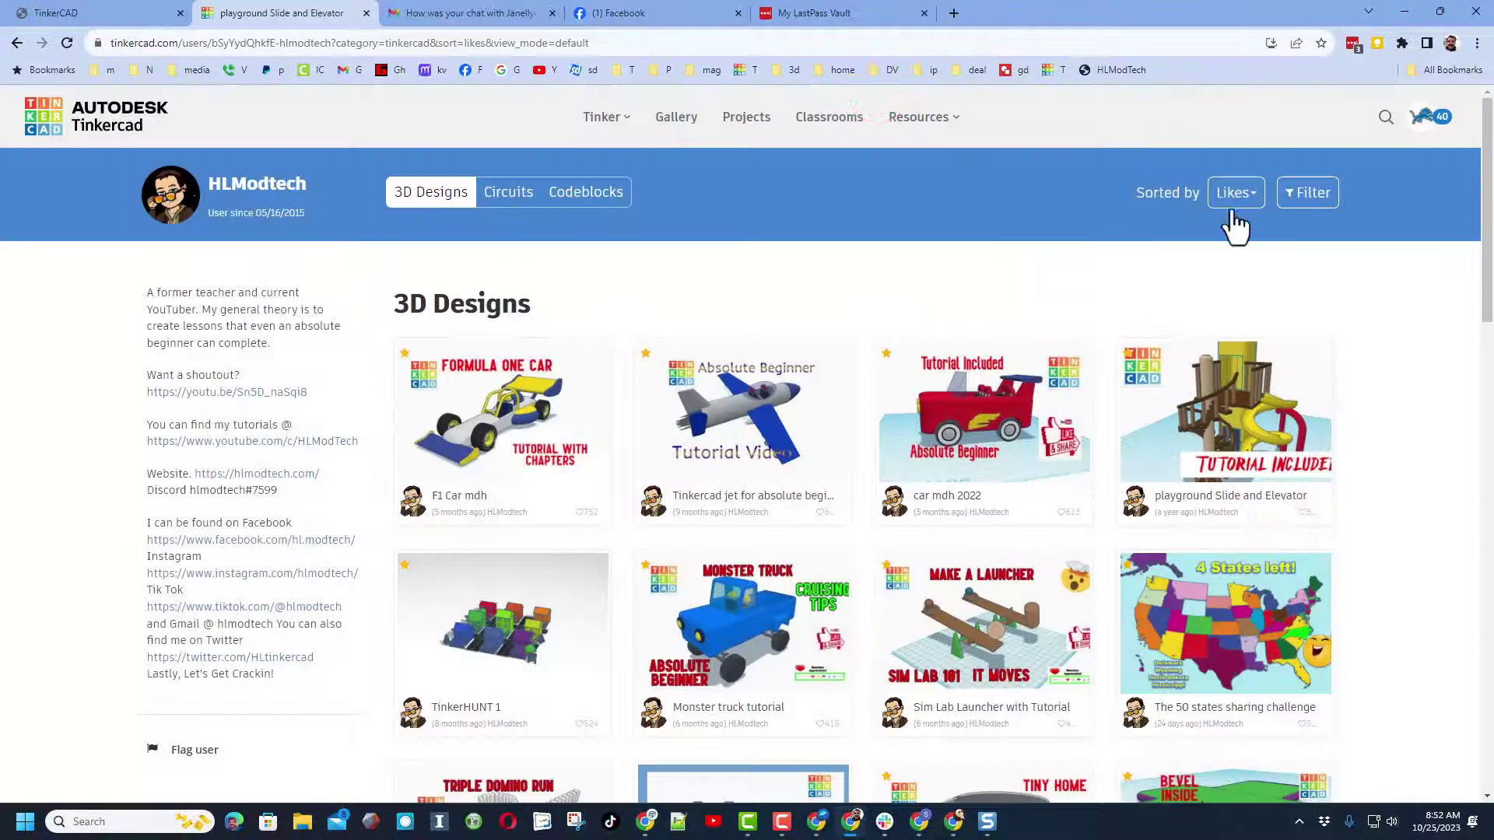
left_click(1230, 191)
left_click(1234, 285)
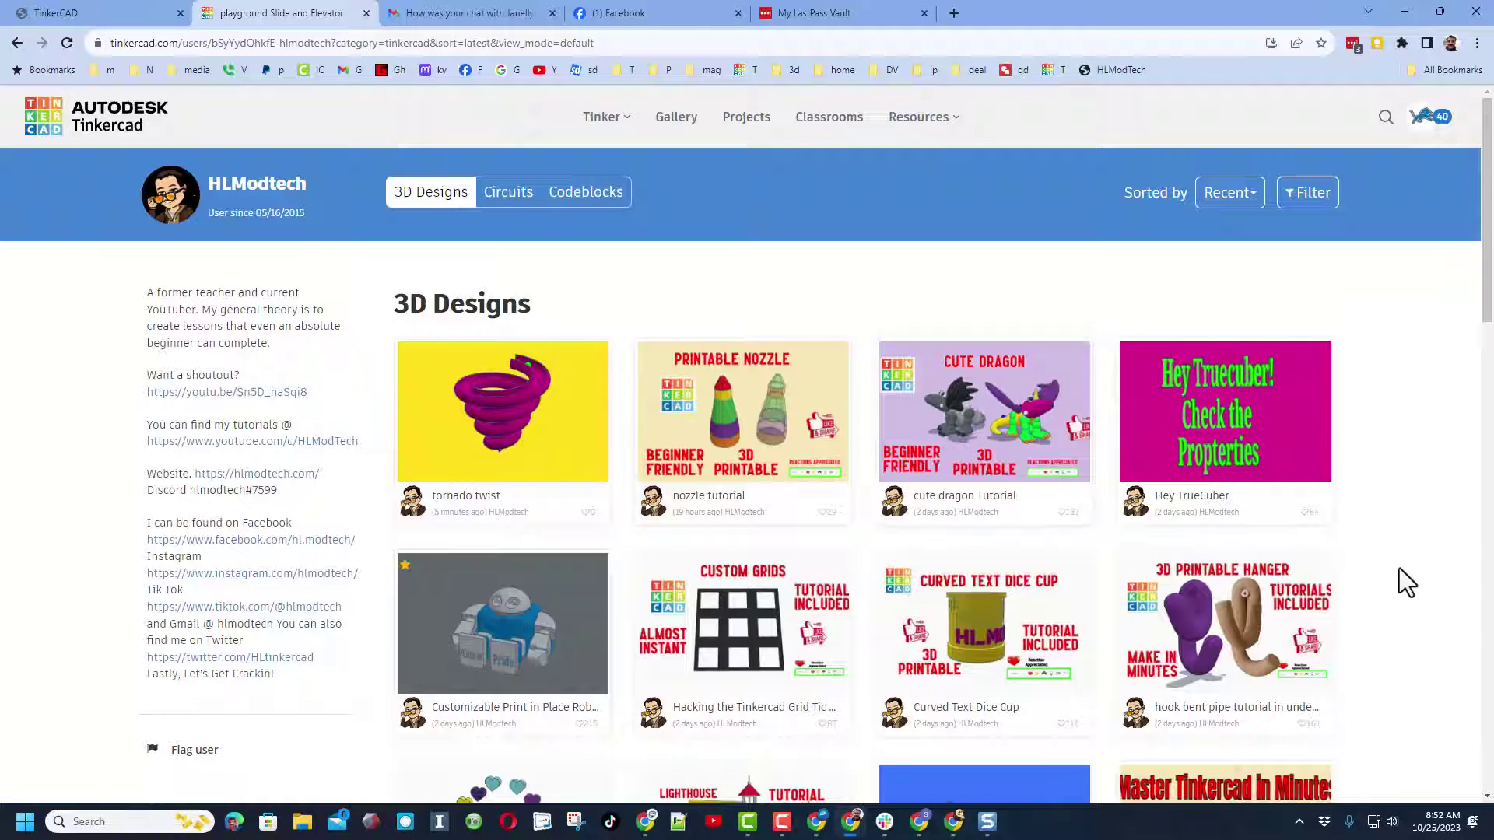
scroll(1405, 561, "down", 1)
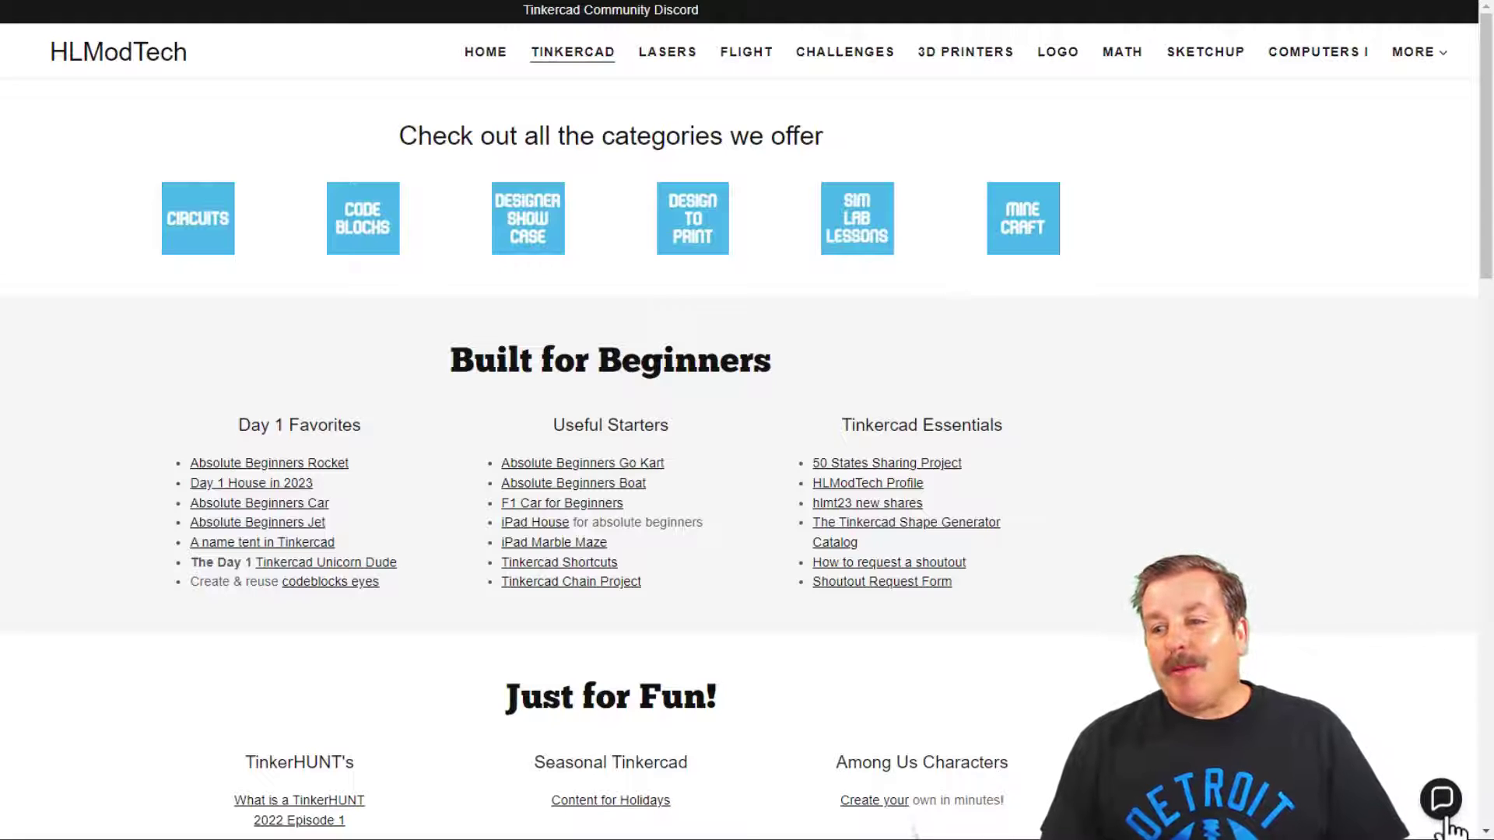
left_click(1442, 801)
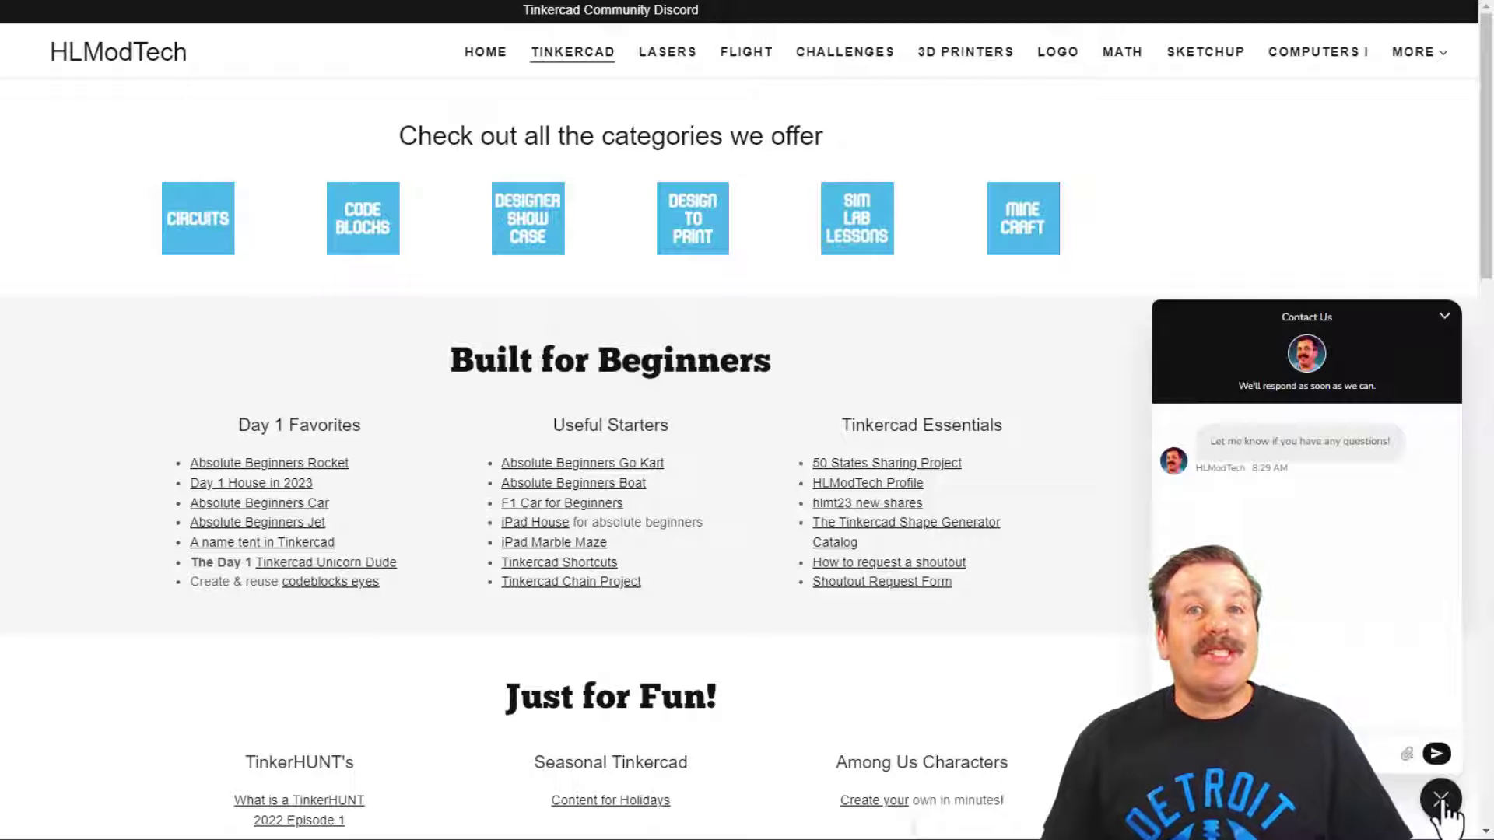
left_click(1442, 800)
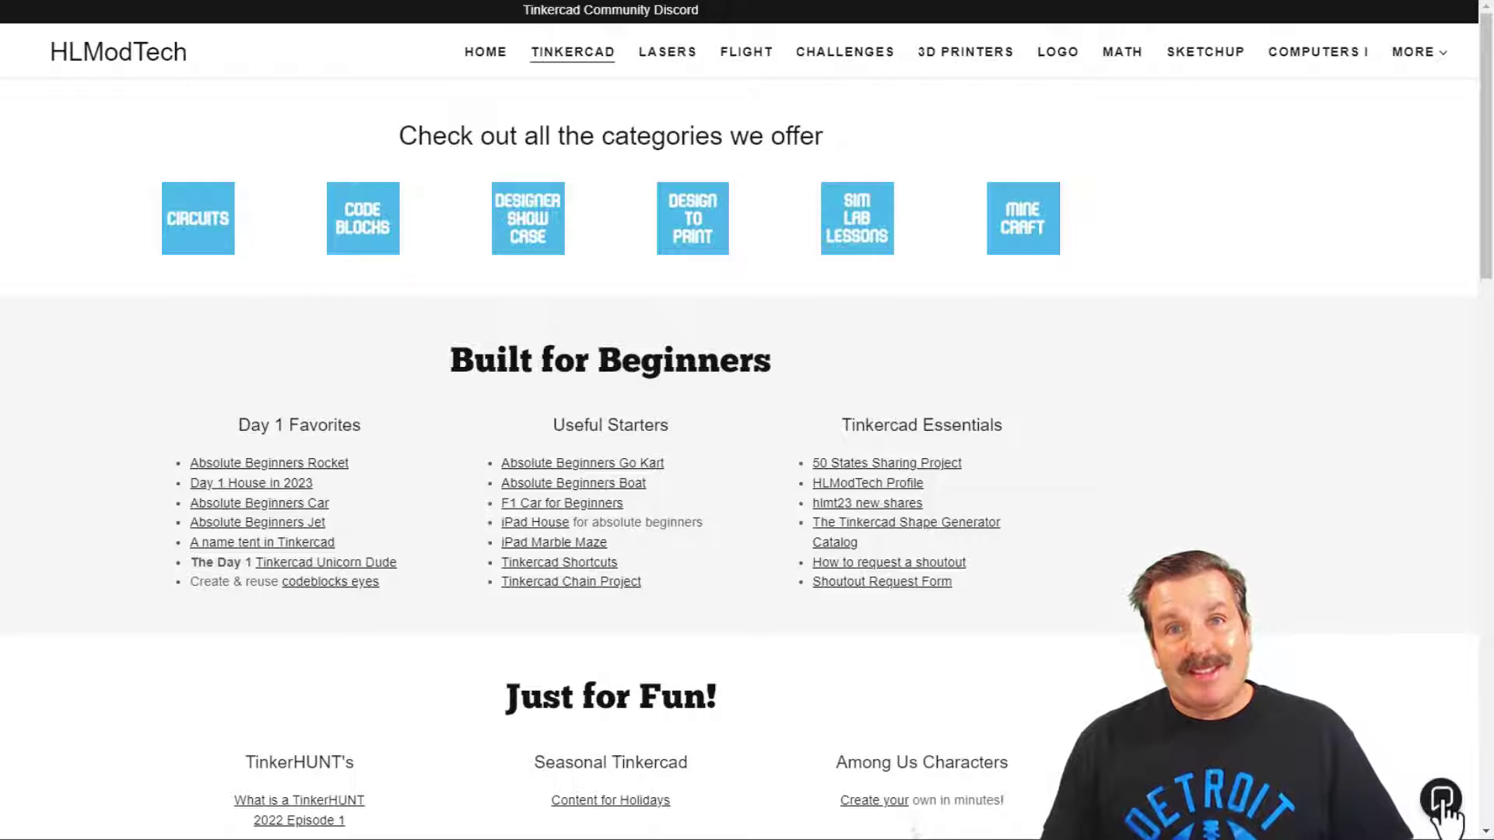
left_click(600, 12)
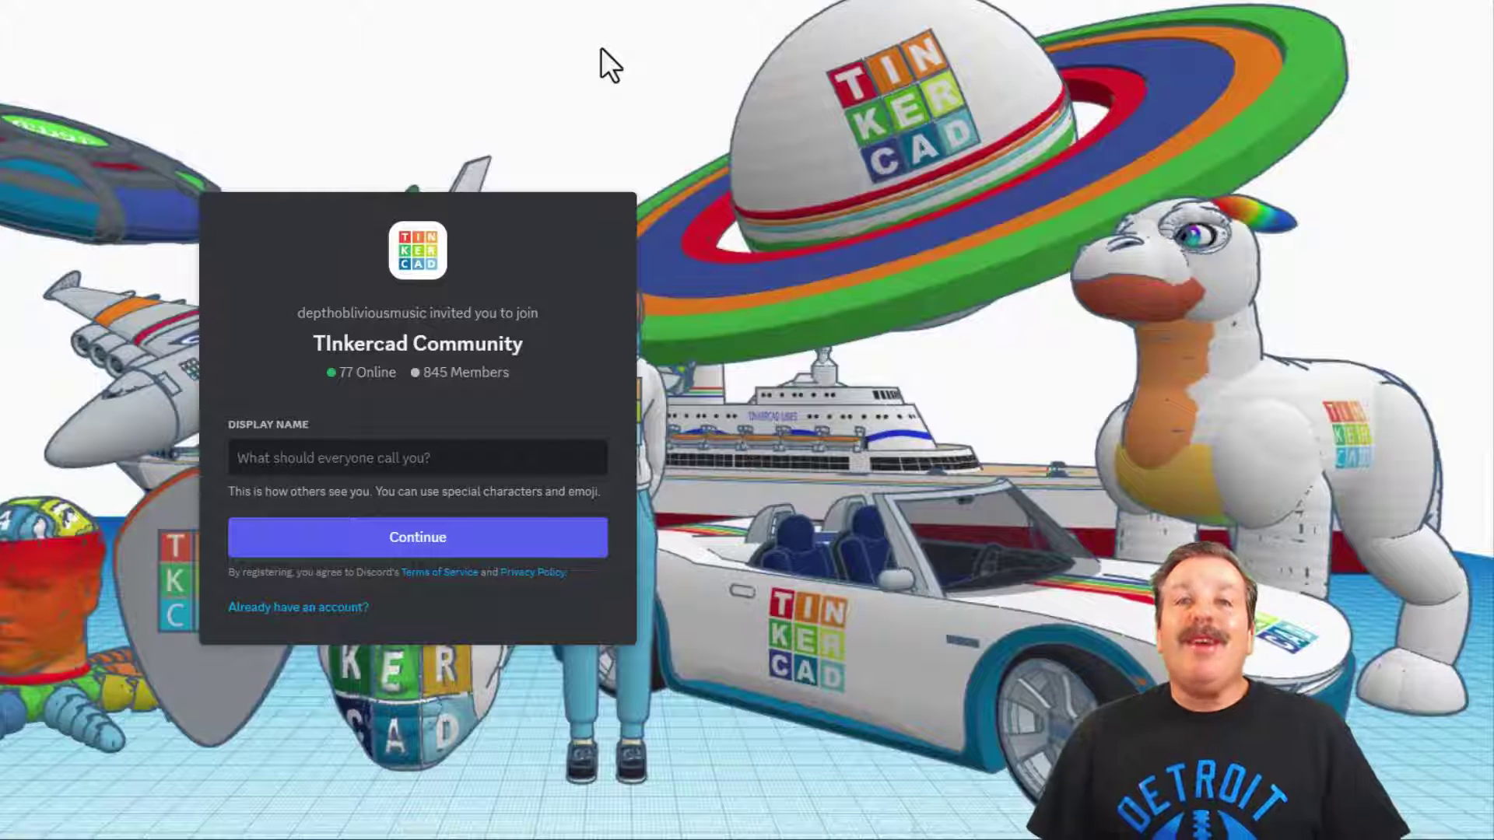
key("ctrl+w")
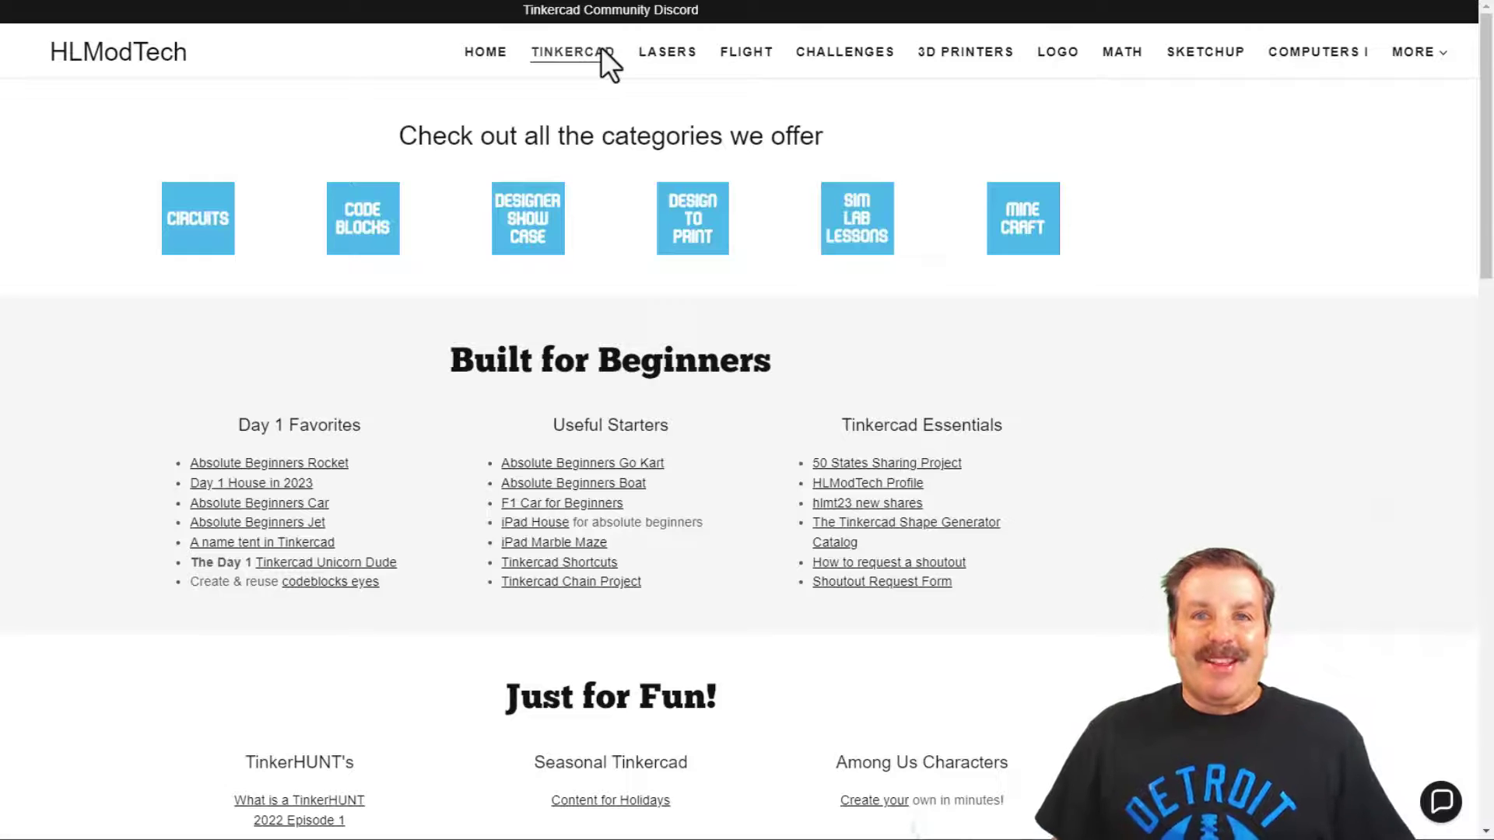